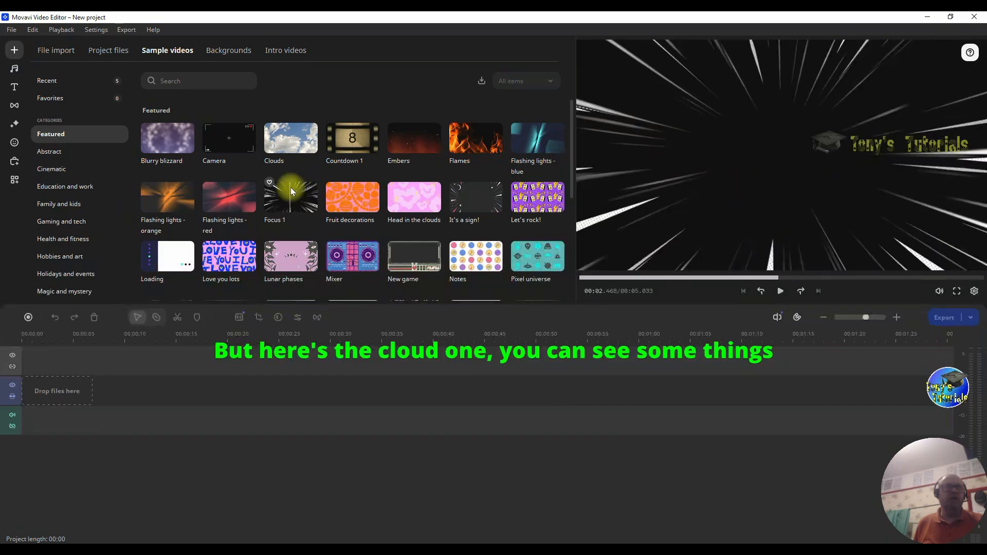
Step: Place five copies of the Clouds sample video on the video track, leaving gaps between the clips
drag(284, 143, 74, 401)
drag(284, 139, 274, 394)
drag(299, 157, 493, 390)
drag(330, 392, 264, 392)
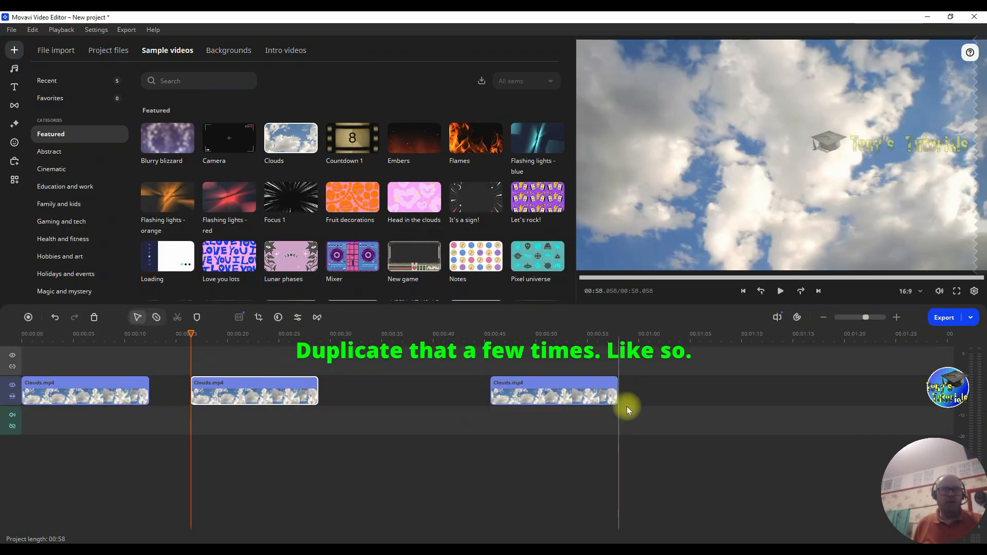
drag(583, 392, 451, 393)
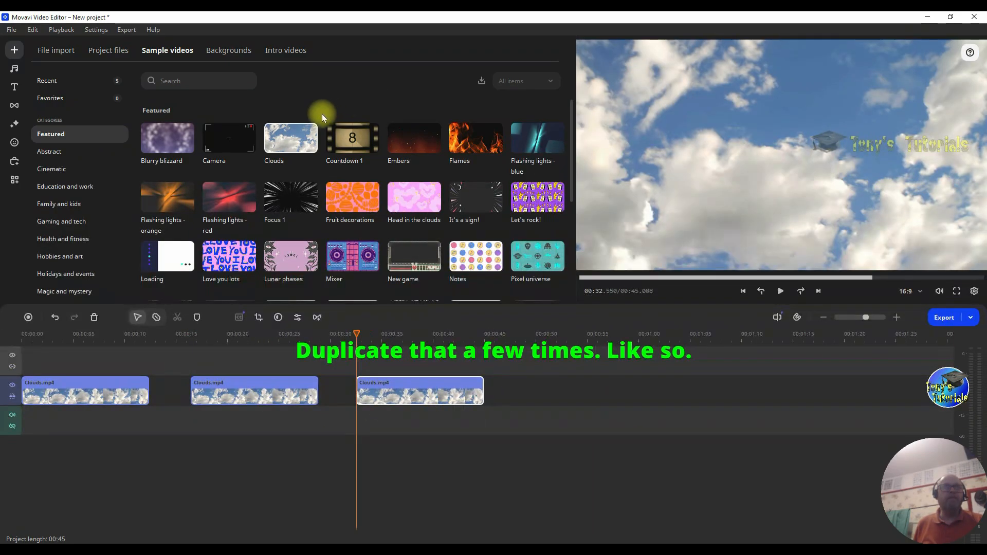
drag(298, 133, 741, 393)
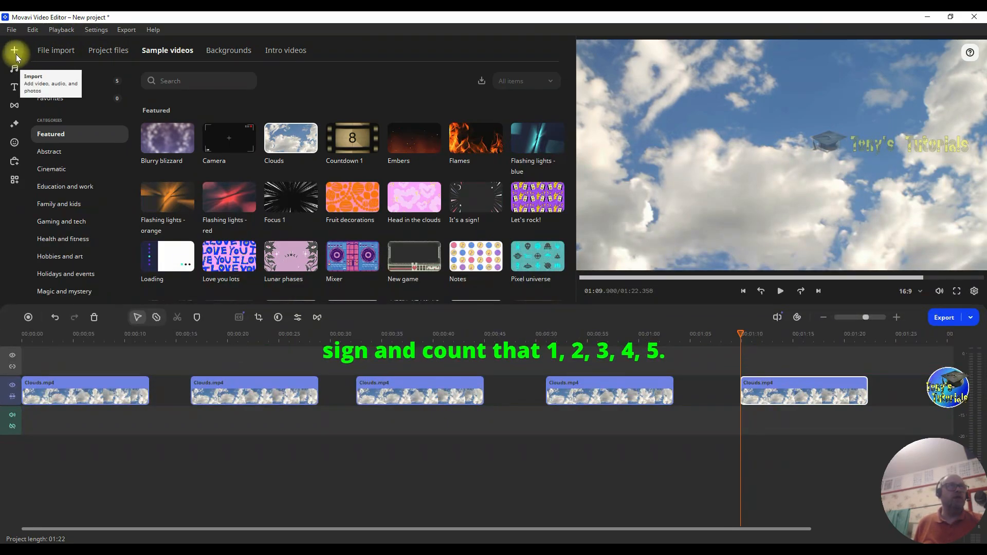
Step: Apply the Fish Eye - magnify filter from Adjustments to the first clip and Fish Eye - reduce to the second clip
click(16, 126)
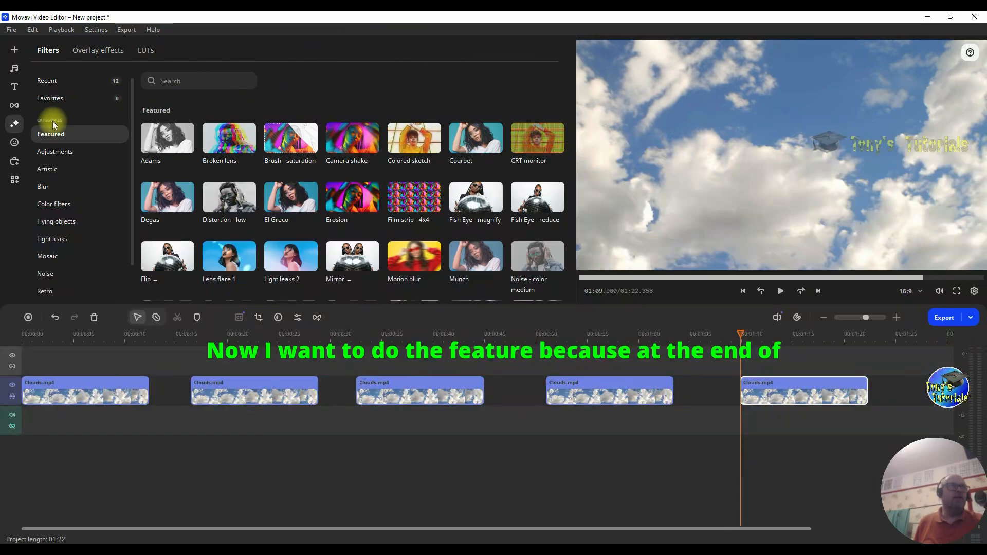
click(69, 154)
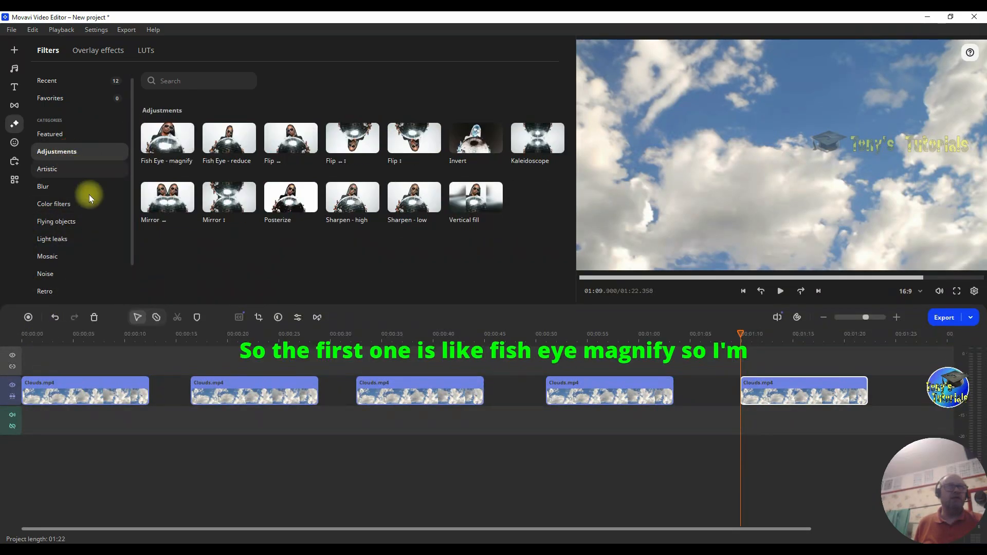
click(166, 136)
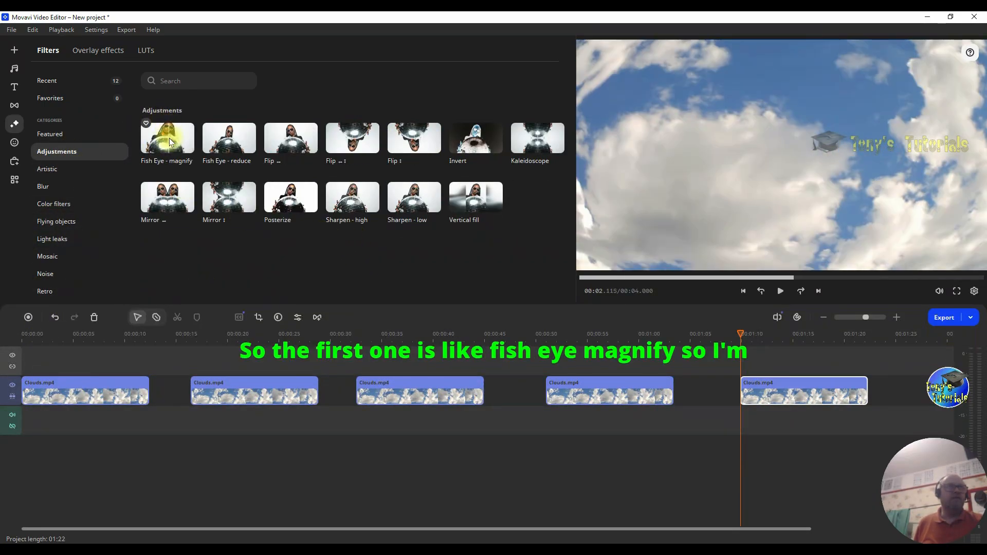
drag(171, 144, 40, 397)
click(234, 139)
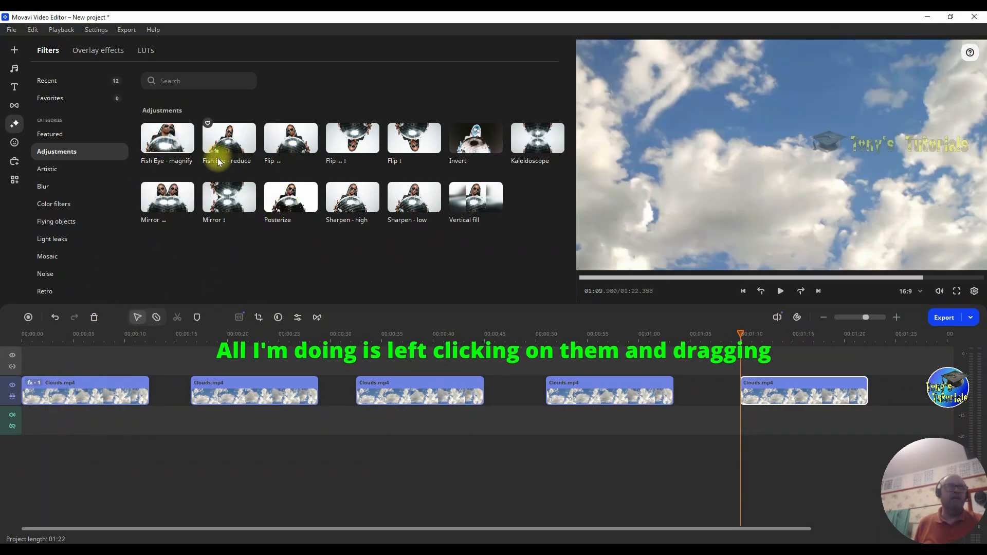
drag(235, 139, 236, 393)
Step: Apply the horizontal Flip filter to the third clip, vertical Flip to the fourth, and Kaleidoscope to the fifth
drag(291, 134, 413, 397)
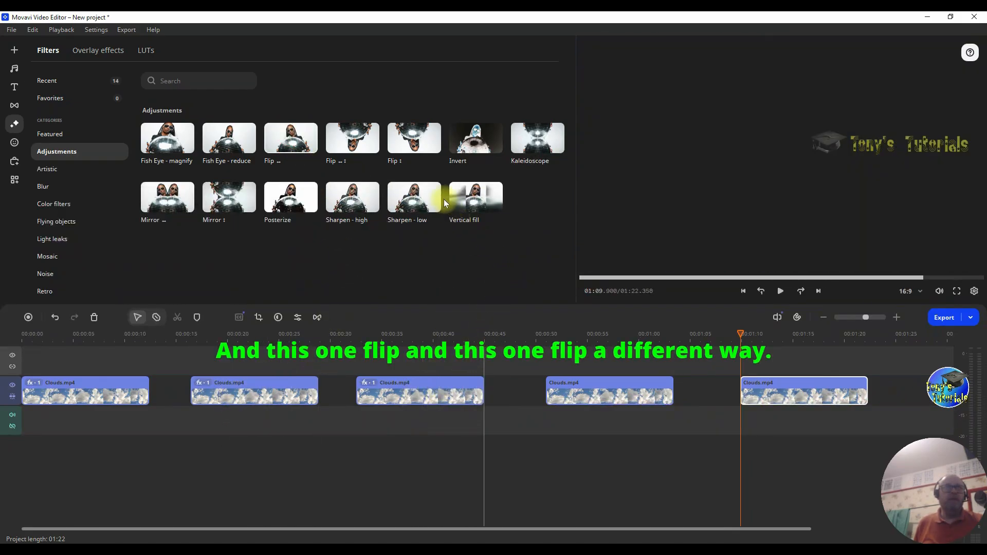
drag(420, 138, 595, 386)
drag(537, 138, 807, 393)
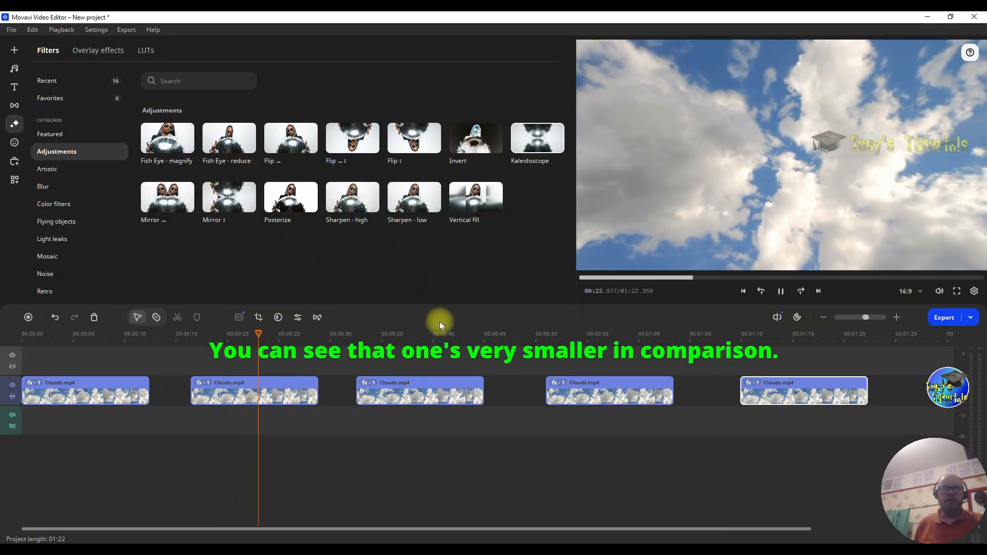
Step: Preview the filters on the third, fourth and fifth clips, return to the first clip and pause playback
click(357, 338)
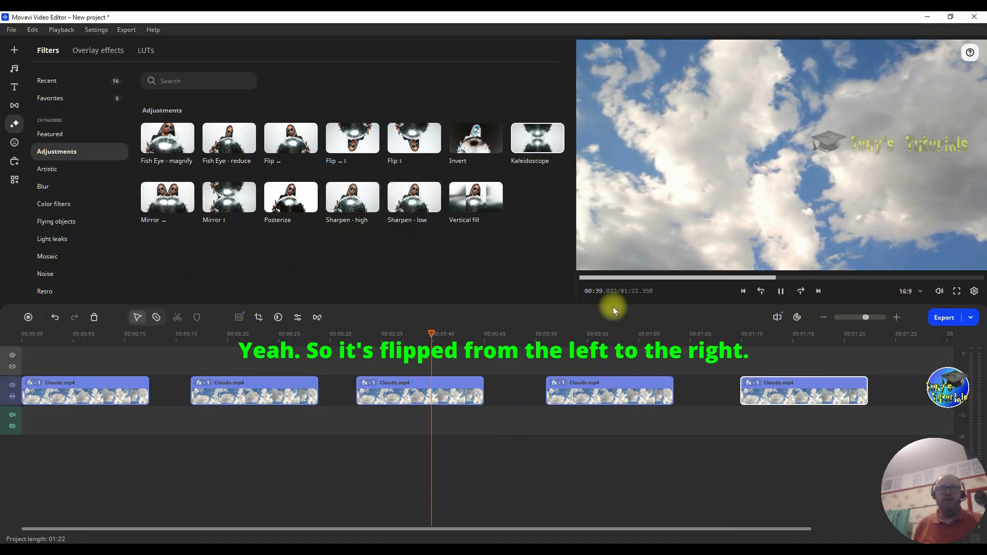
click(551, 335)
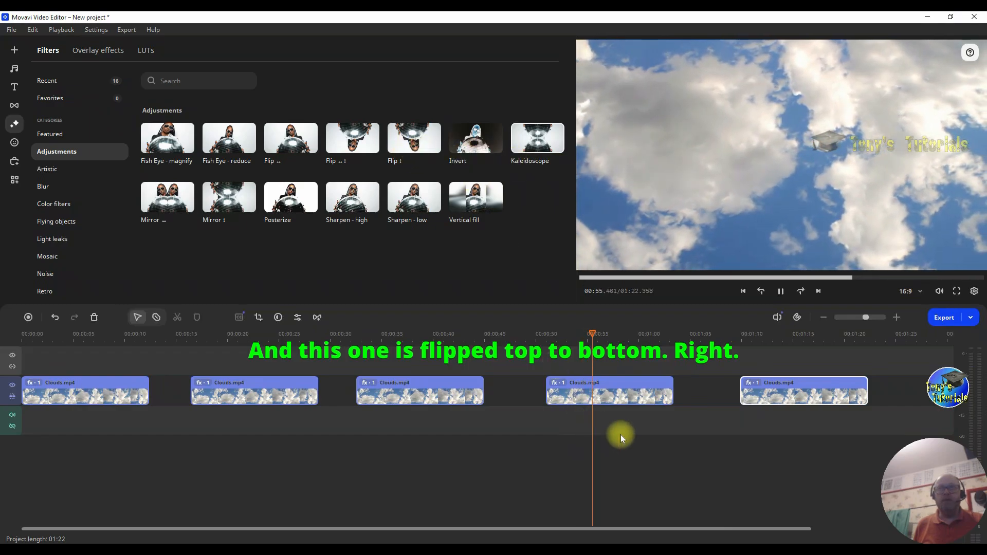
click(738, 337)
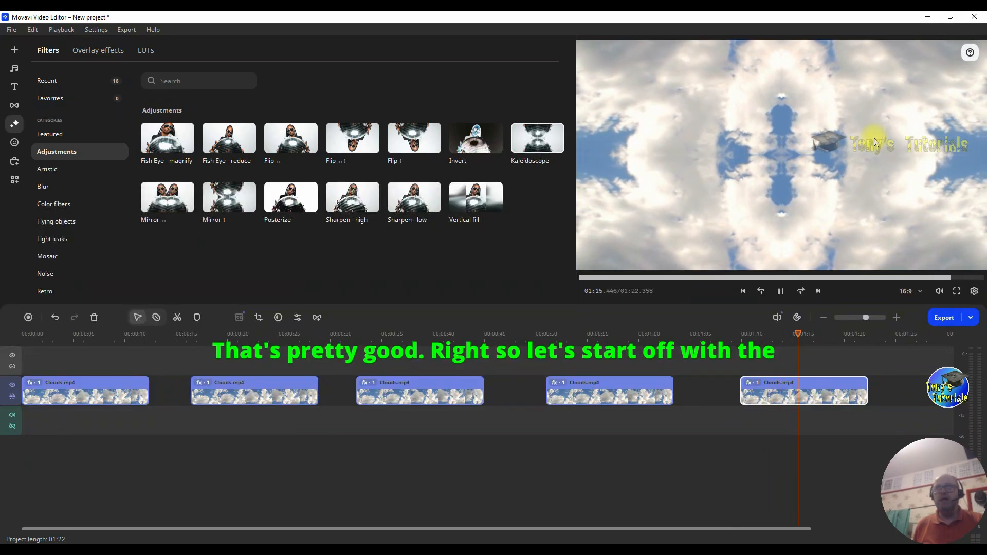
click(34, 339)
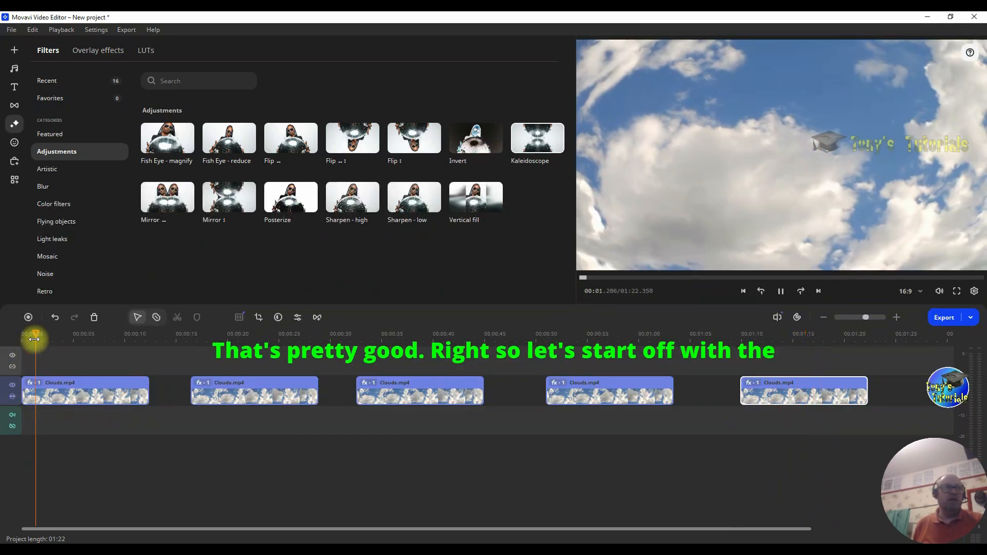
click(778, 293)
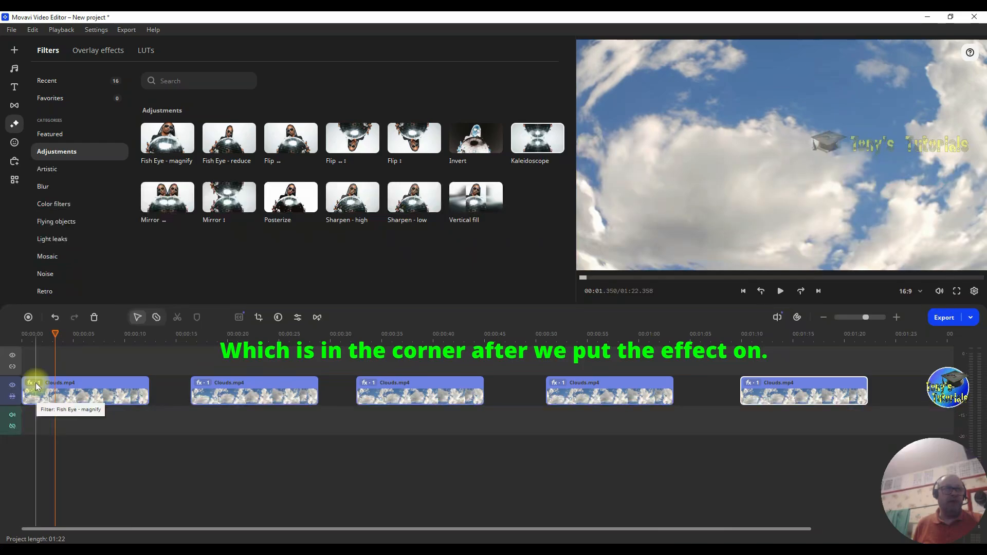
Step: Reduce the first clip's Fish Eye - magnify filter to 53% and preview the clip from its start
click(37, 386)
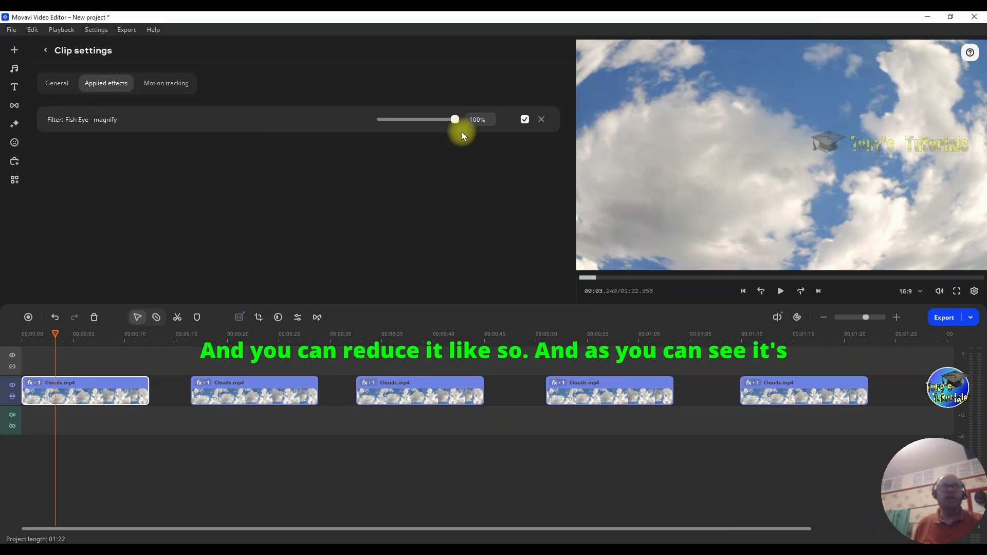
drag(456, 119, 372, 123)
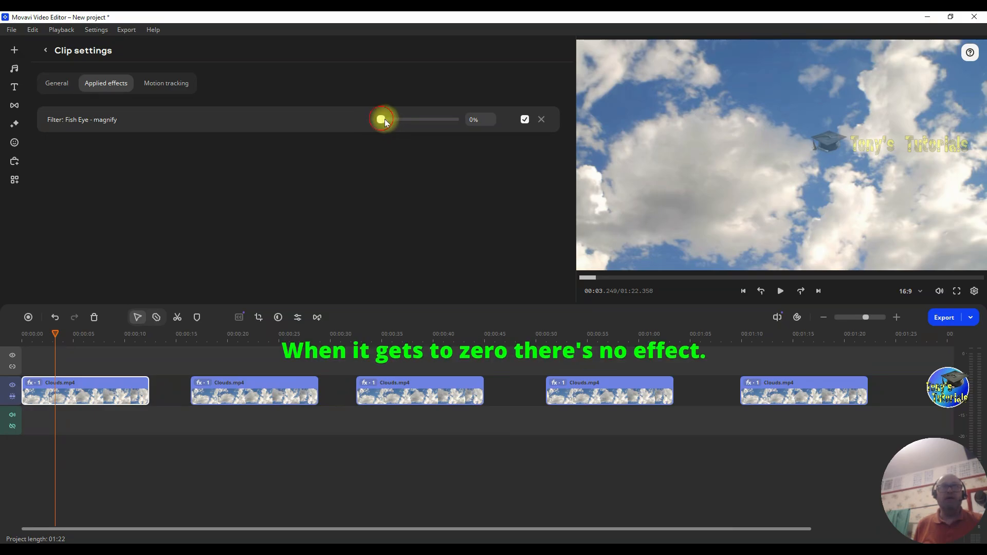
drag(381, 118, 420, 127)
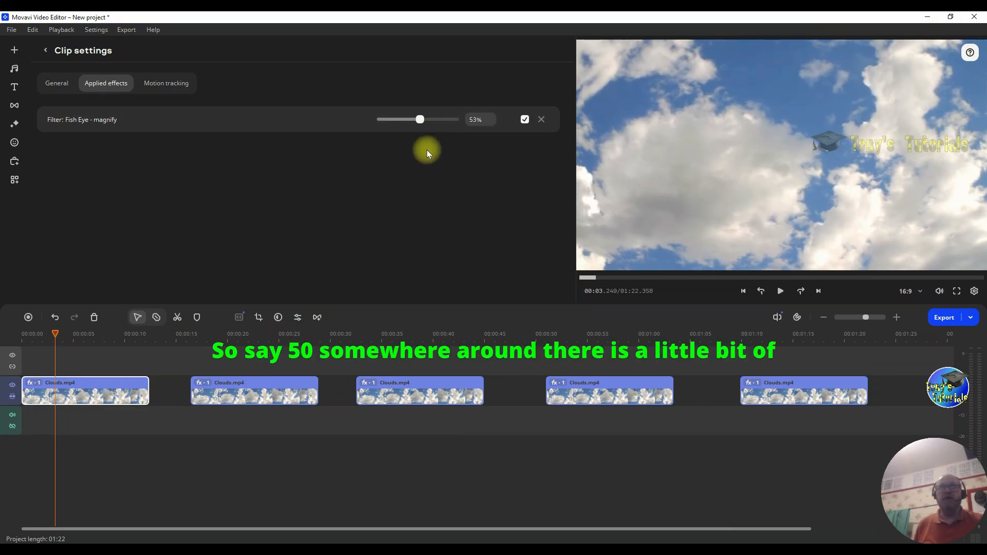
drag(55, 334, 13, 332)
click(781, 291)
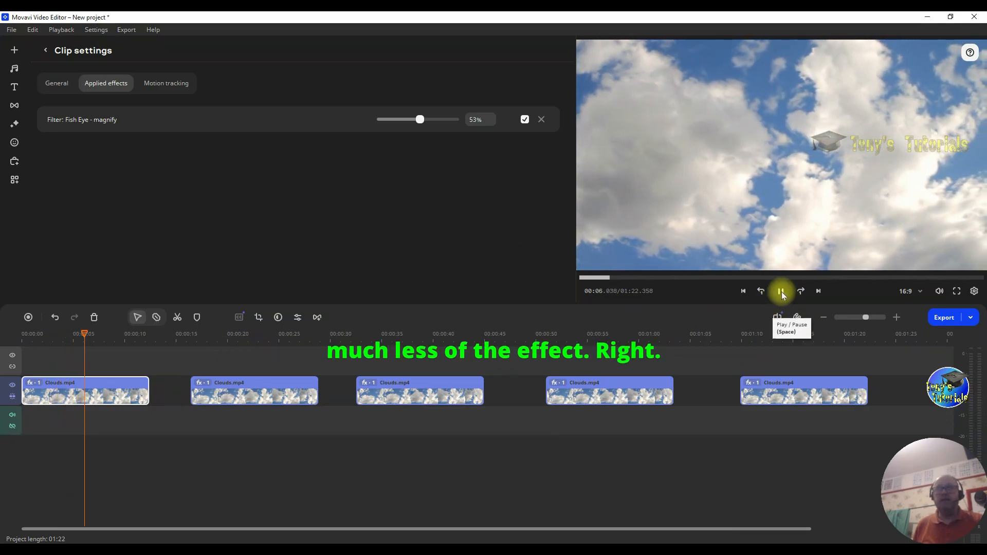
click(780, 291)
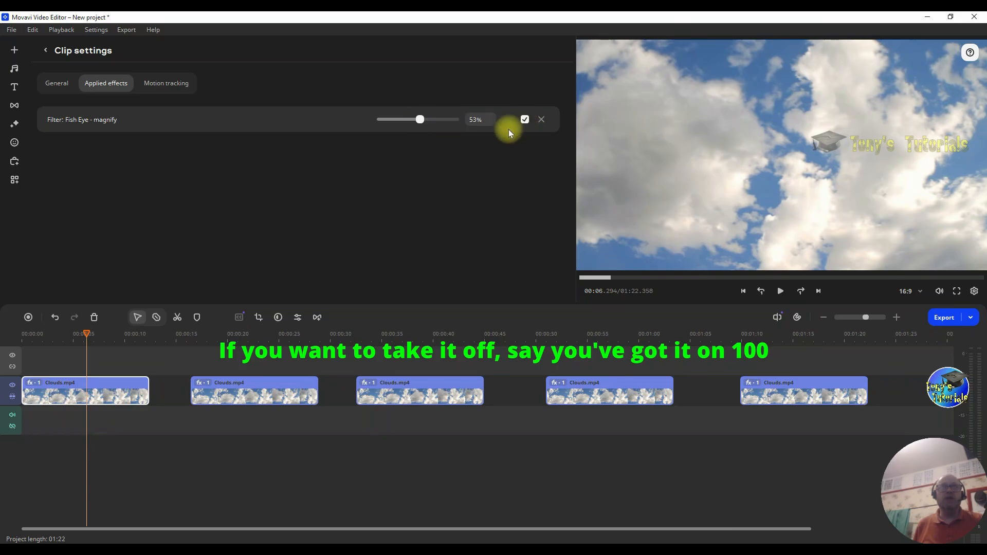
Step: Set the first clip's Fish Eye - magnify filter to 100%, and switch it off and on again to compare
drag(425, 121, 505, 127)
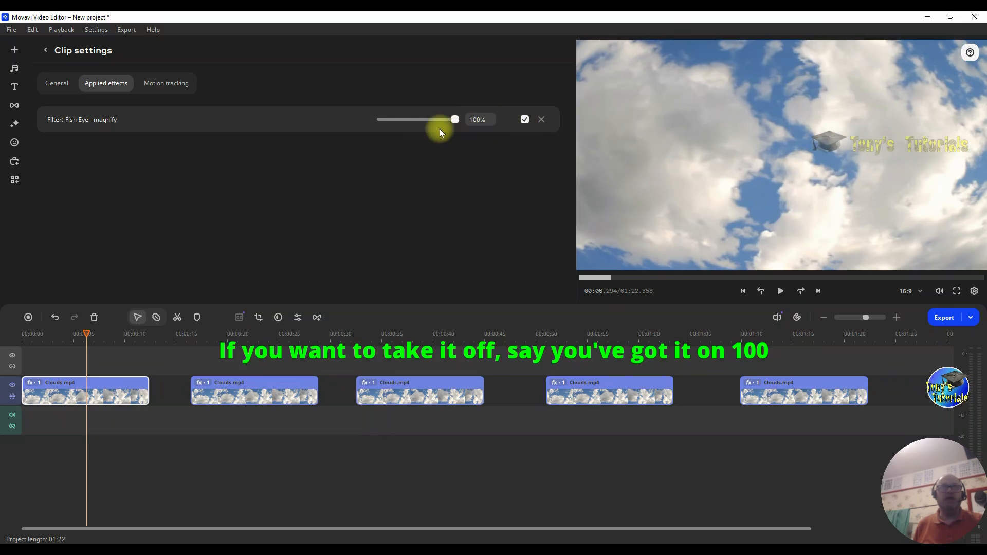
click(525, 120)
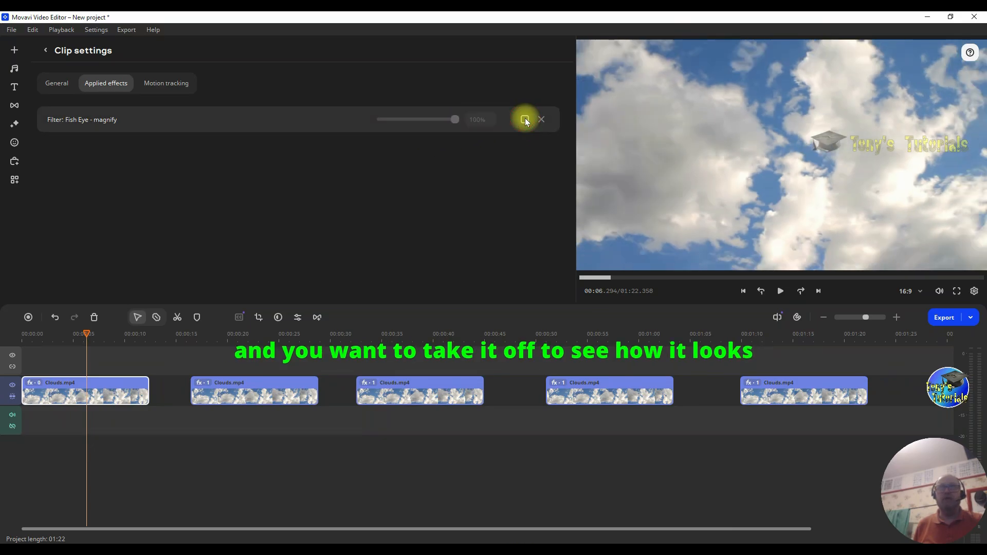
click(525, 119)
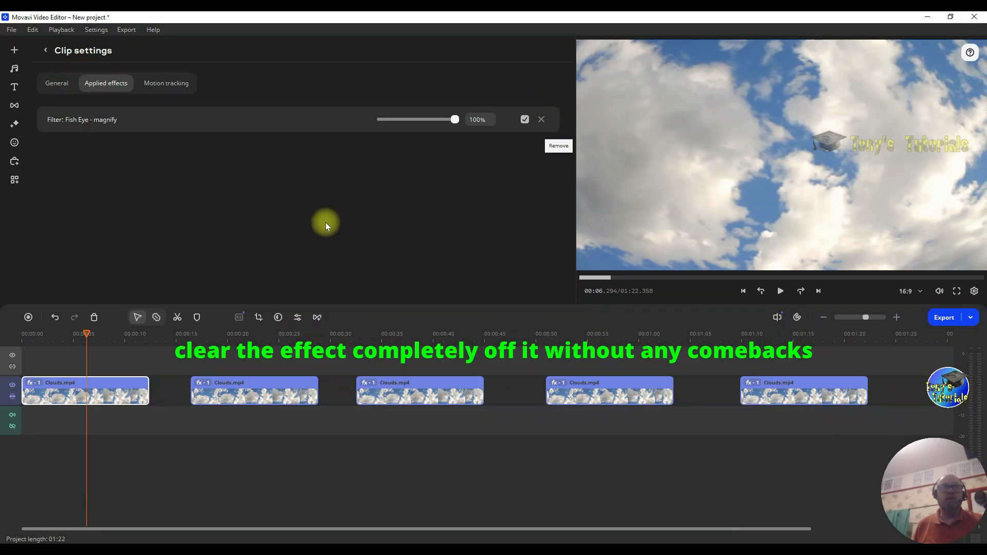
Step: Replace the first clip's Fish Eye - magnify filter with the horizontal Mirror filter from Adjustments
click(541, 119)
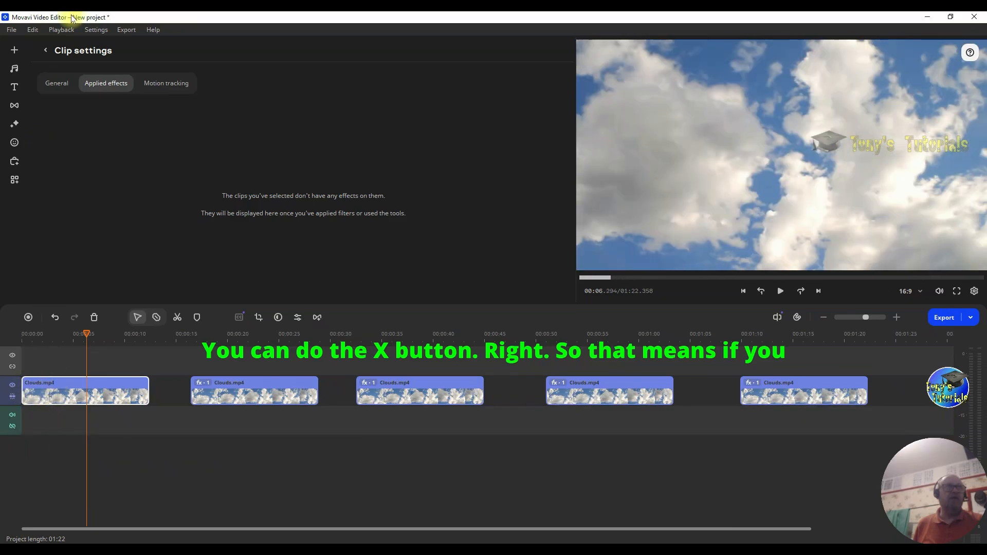
click(15, 124)
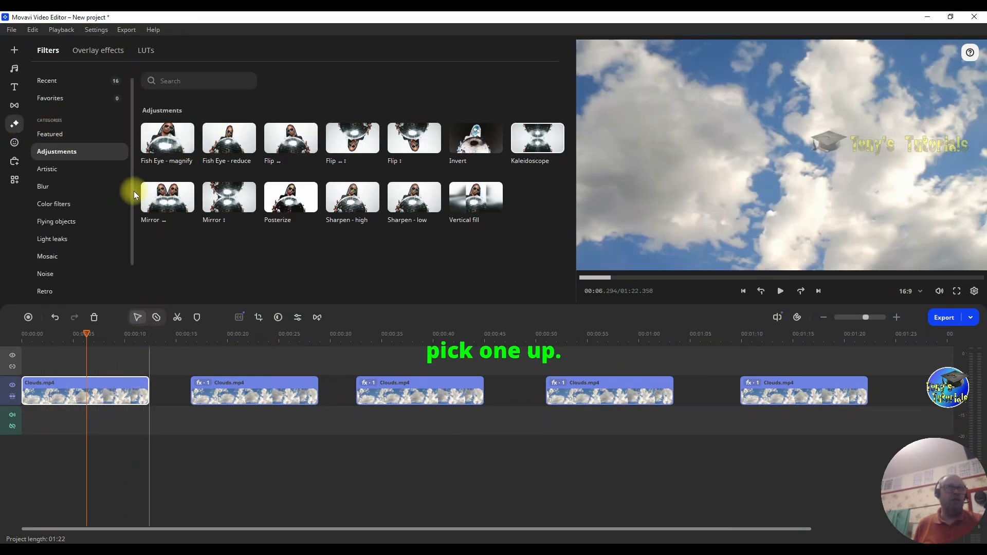
drag(155, 198, 100, 415)
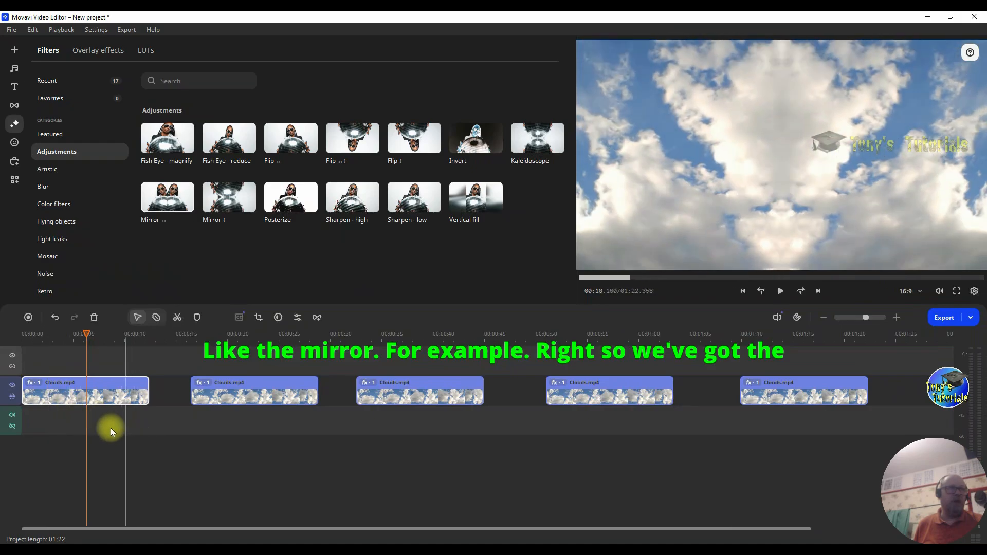
mouse_move(84, 336)
mouse_down()
mouse_move(16, 328)
mouse_move(96, 341)
mouse_up()
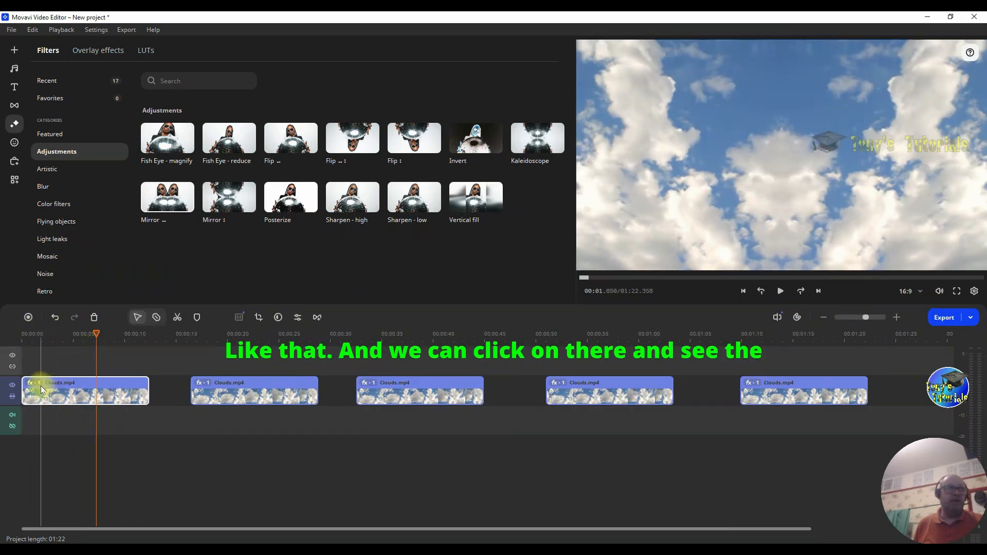
Step: Check the first clip's applied horizontal Mirror filter near the clip's start and remove it
click(32, 382)
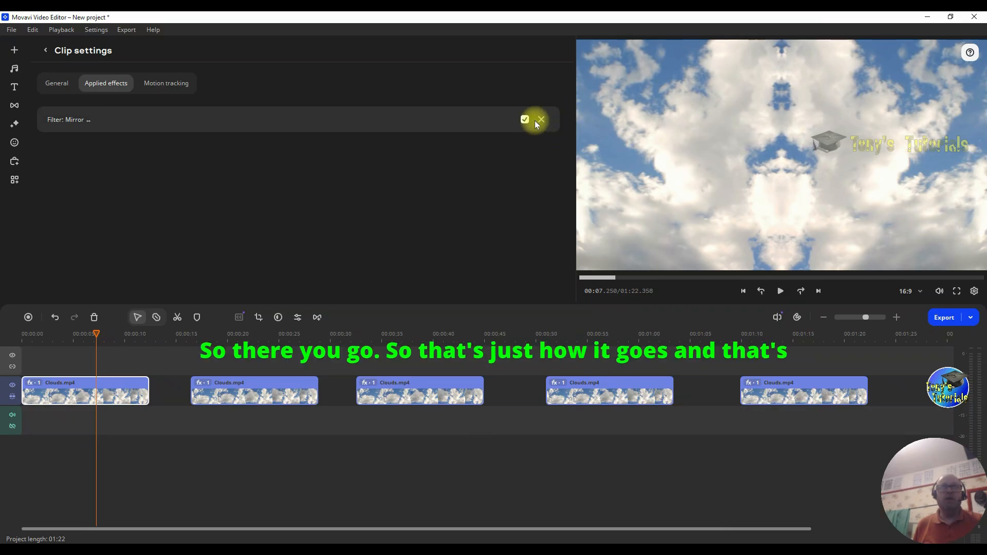
drag(97, 338, 40, 333)
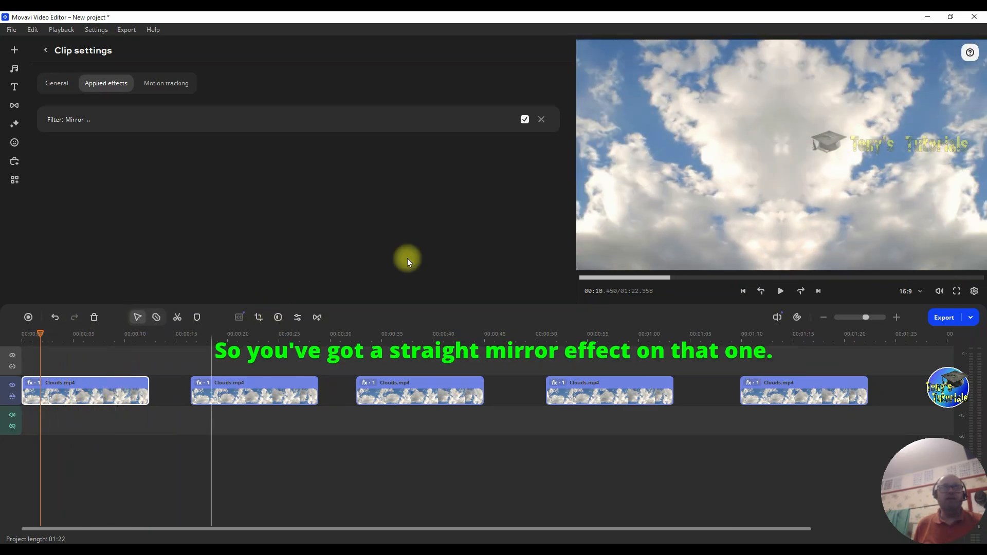
click(540, 118)
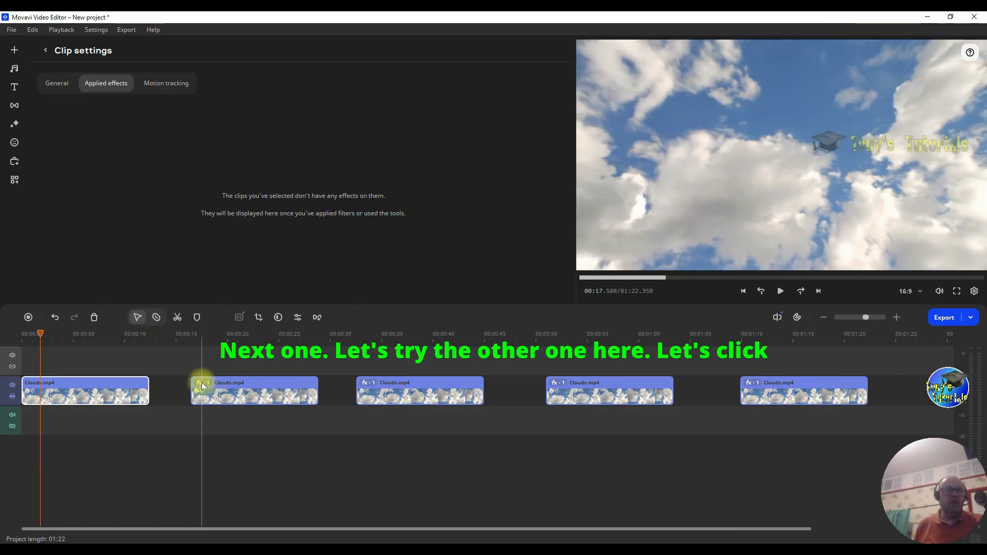
Step: Set the second clip's Fish Eye - reduce filter to 76% and move the playhead to the clip's start
click(202, 380)
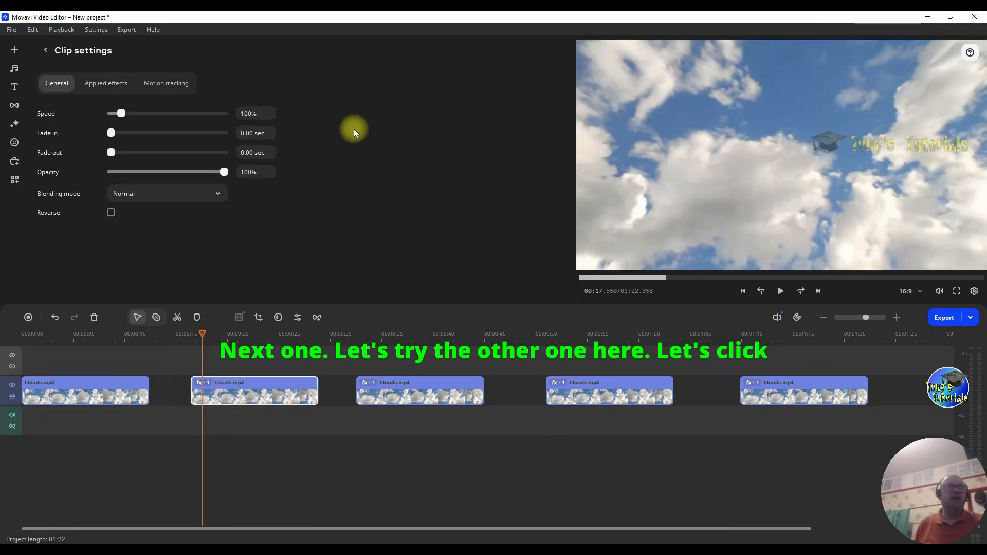
click(203, 383)
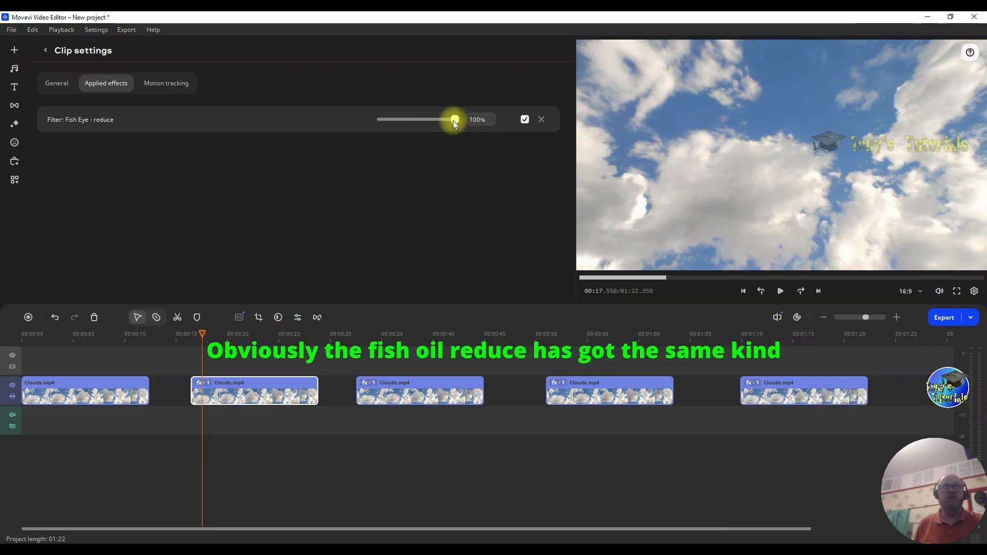
drag(452, 119, 398, 124)
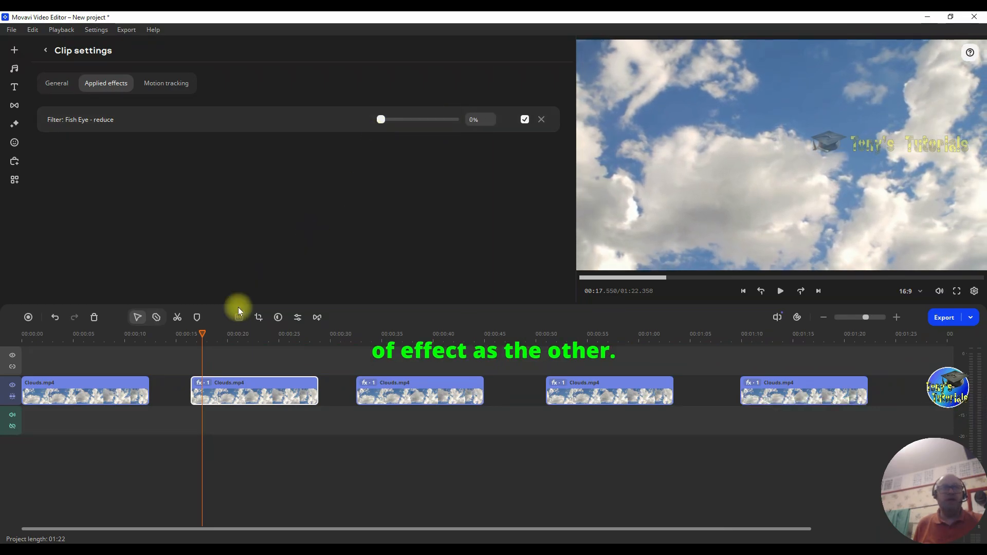
mouse_move(202, 334)
mouse_down()
mouse_move(188, 333)
mouse_move(267, 333)
mouse_move(203, 333)
mouse_up()
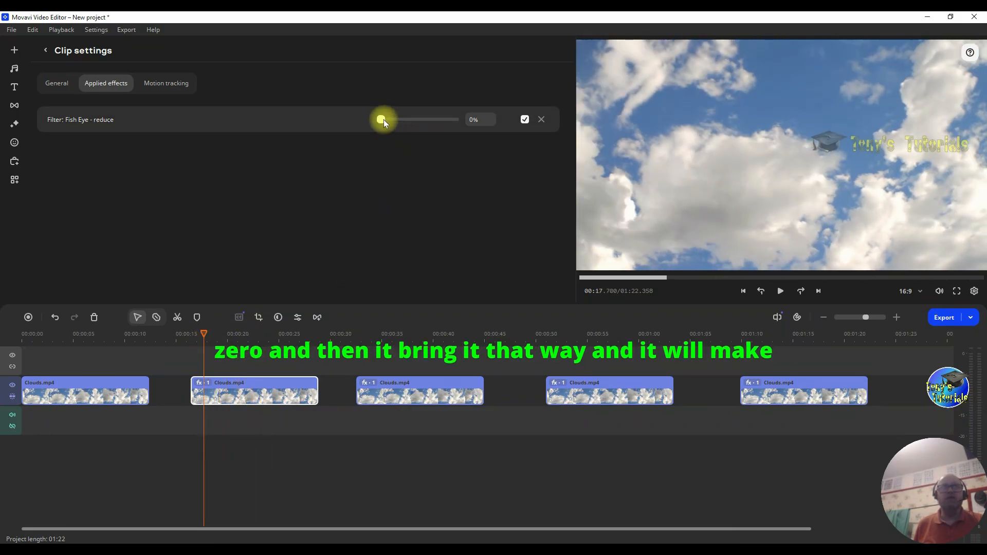
drag(388, 119, 440, 126)
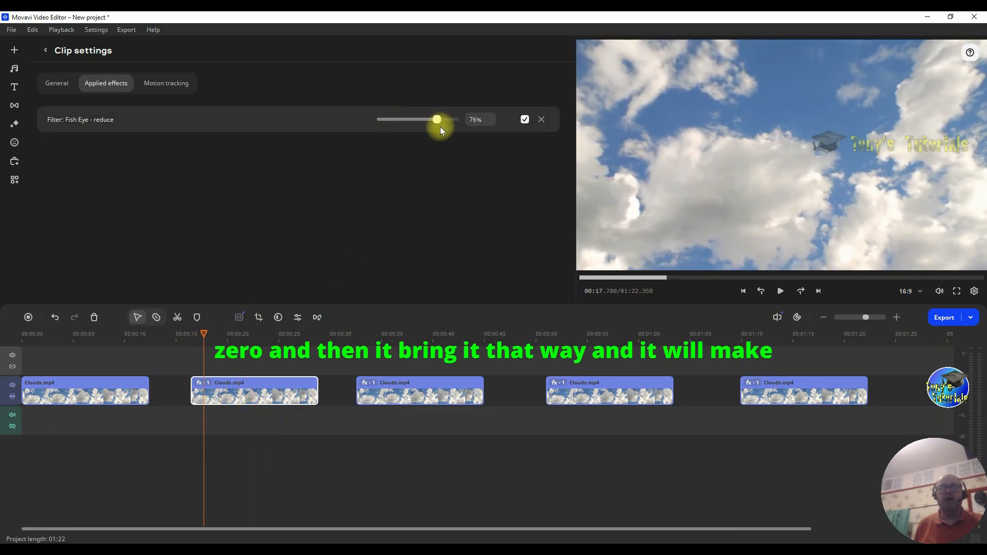
mouse_move(205, 333)
mouse_down()
mouse_move(317, 334)
mouse_move(191, 335)
mouse_up()
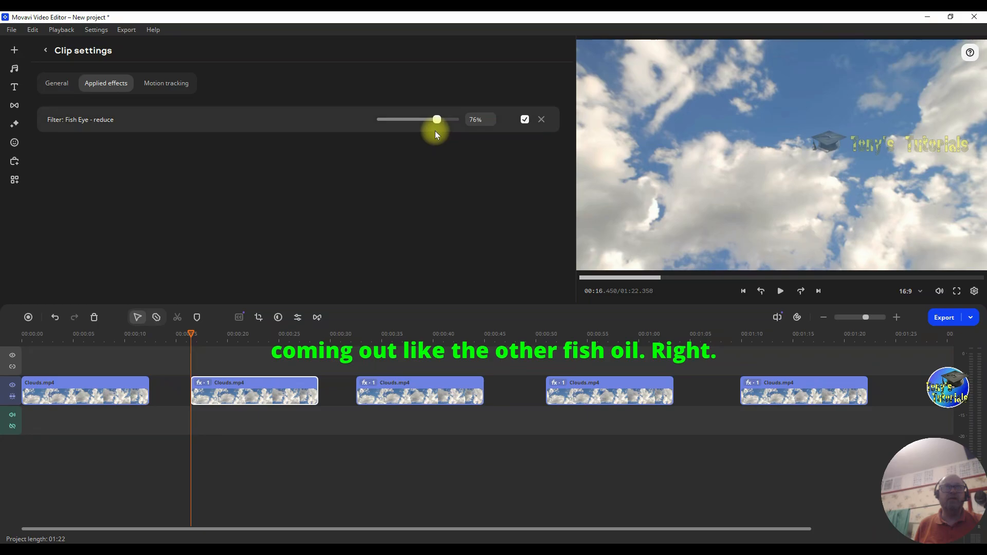
Step: Set the second clip's Fish Eye - reduce filter to 84%
drag(439, 119, 381, 122)
mouse_move(448, 120)
mouse_down()
mouse_move(470, 122)
mouse_move(451, 134)
mouse_up()
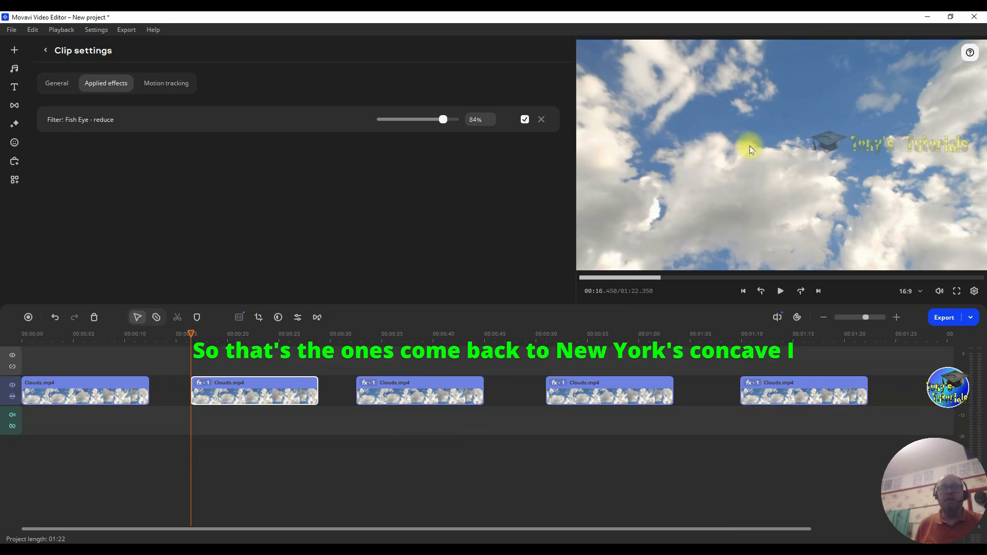
Step: Check the third clip's horizontal Flip filter near the clip's start and in its applied effects settings
drag(193, 337, 355, 349)
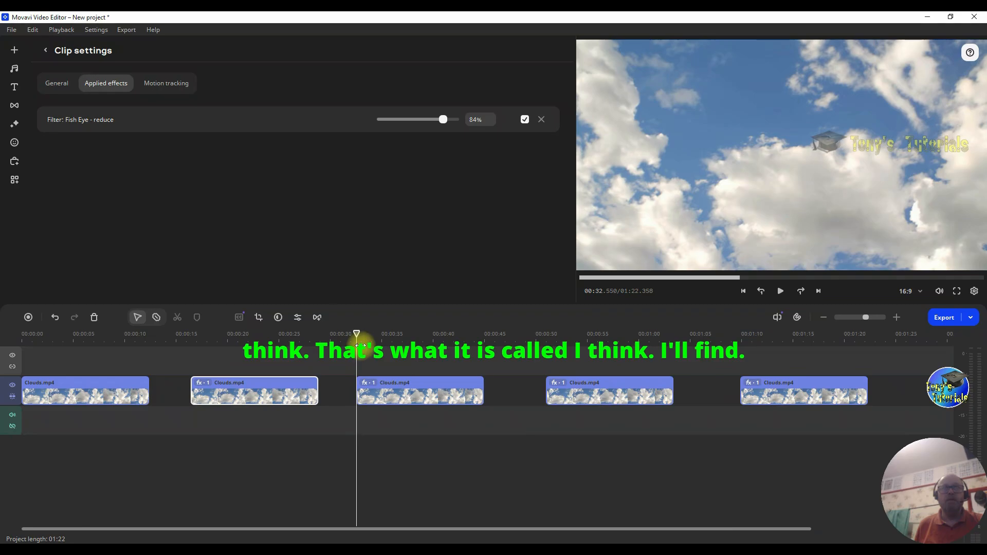
drag(360, 346, 370, 342)
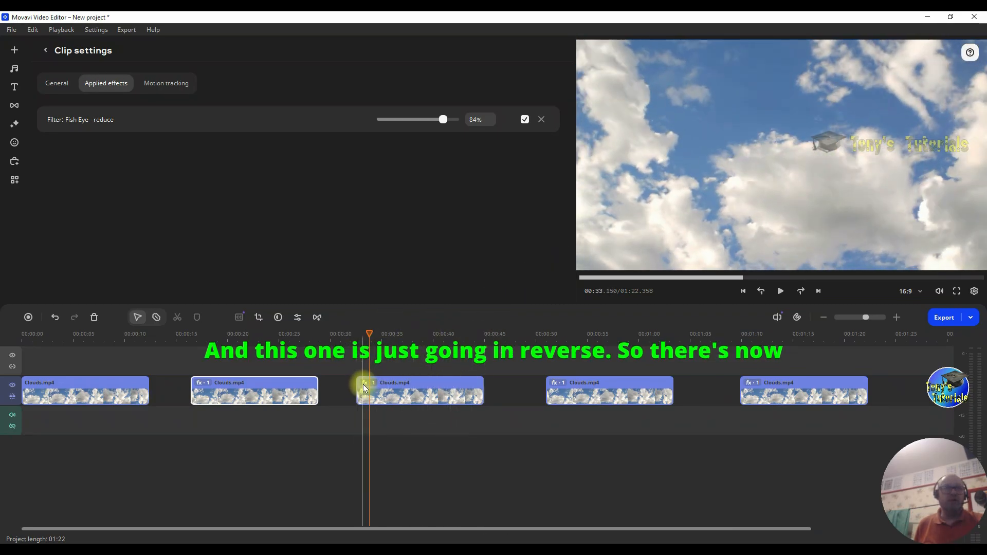
click(369, 384)
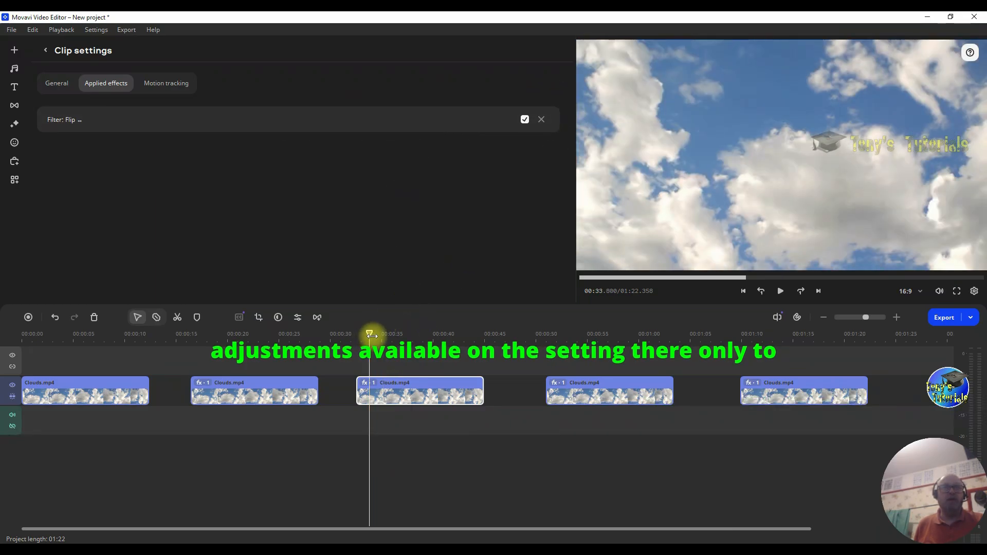
click(389, 335)
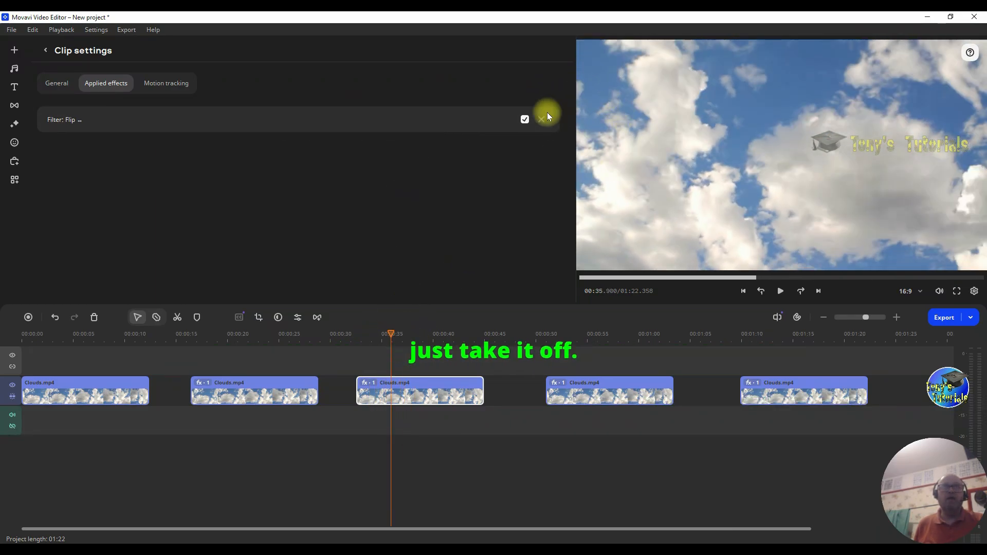
Step: Remove the Fish Eye - reduce filter from the second clip and the horizontal Flip filter from the third clip
click(252, 385)
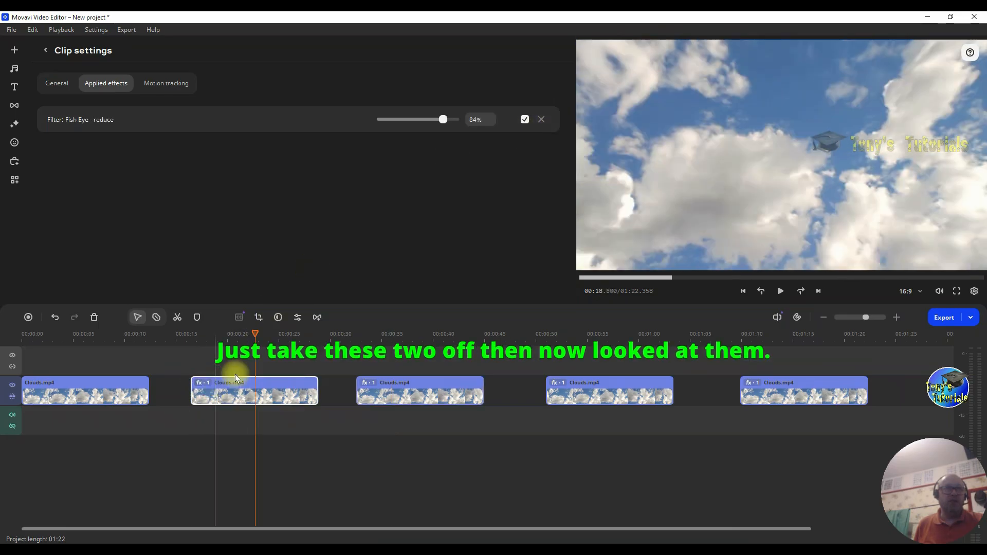
click(542, 119)
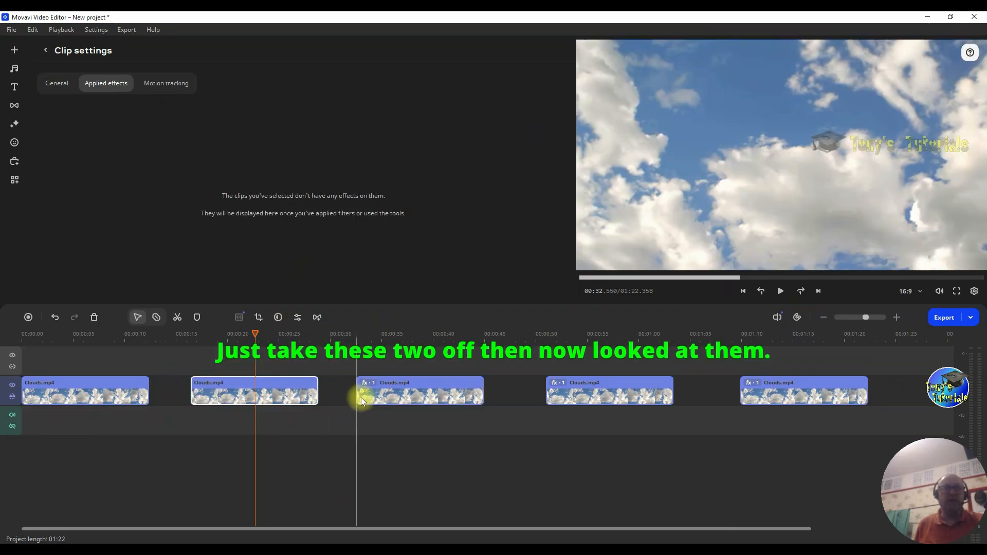
click(411, 392)
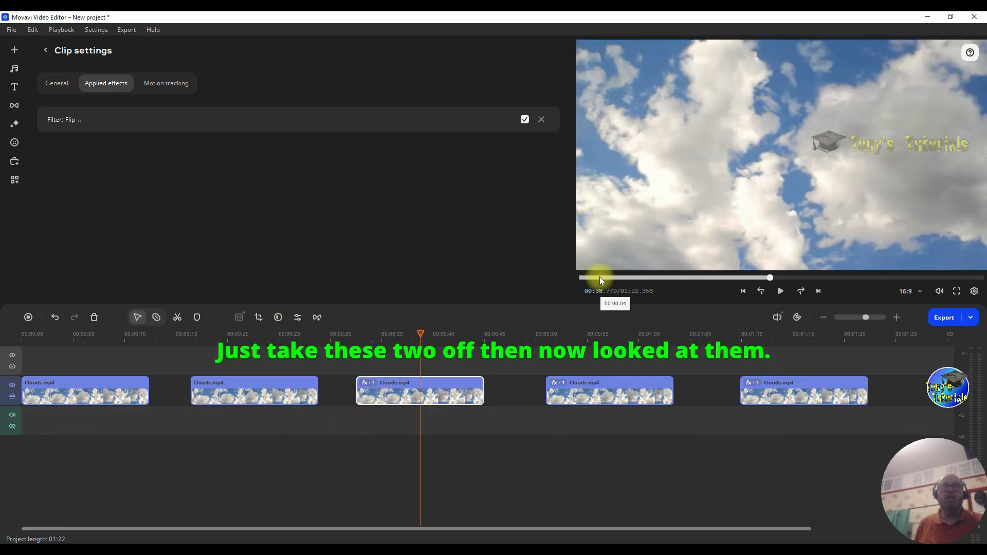
click(543, 120)
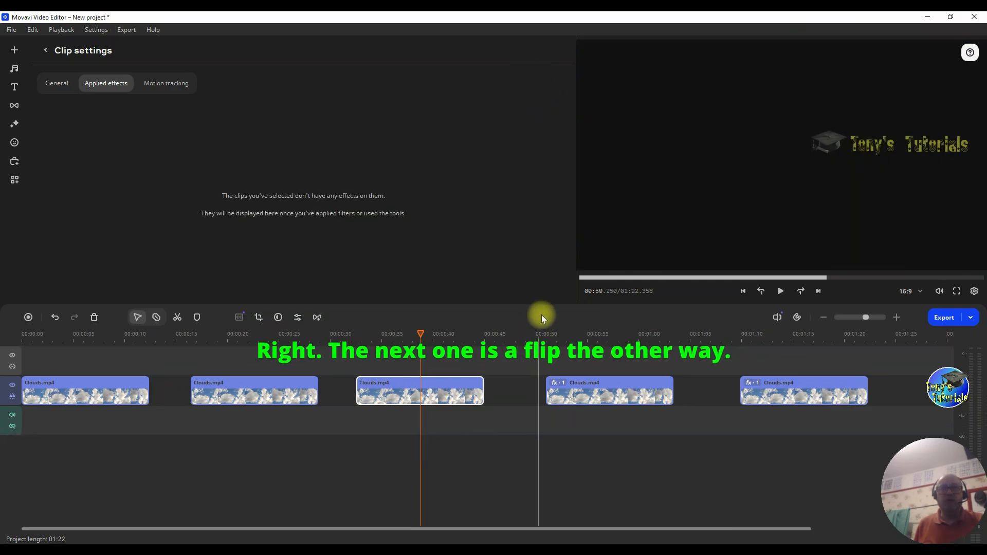
Step: Remove the vertical Flip filter from the fourth clip
click(568, 388)
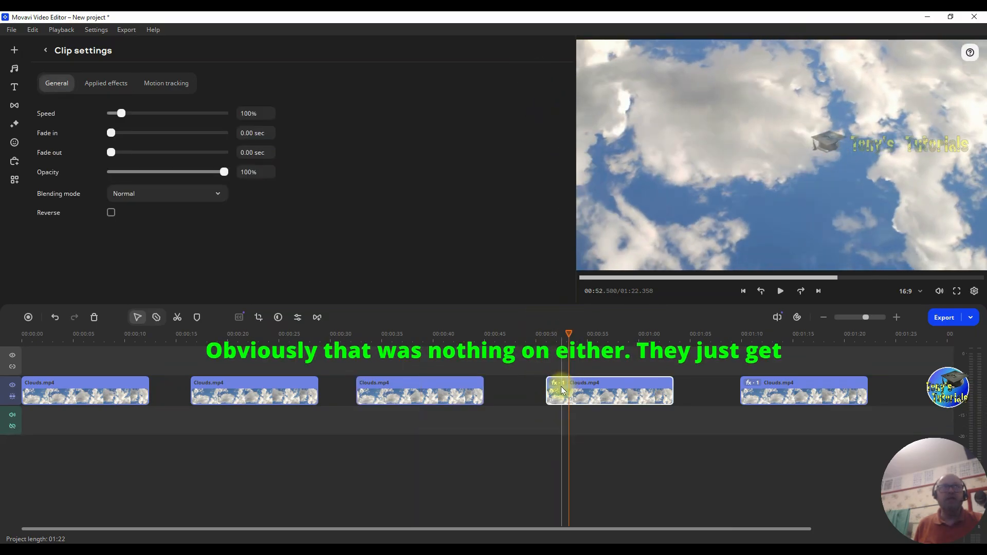
click(561, 386)
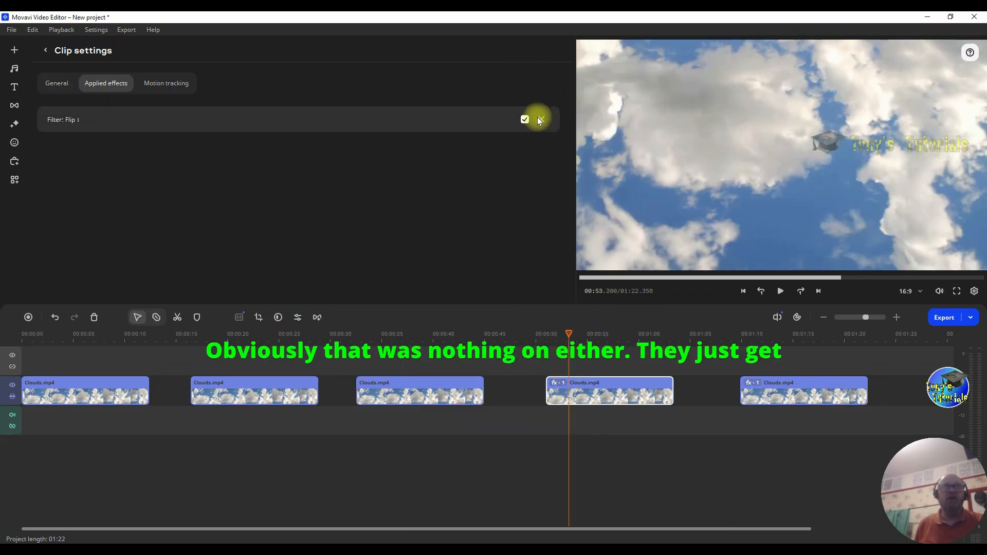
click(543, 118)
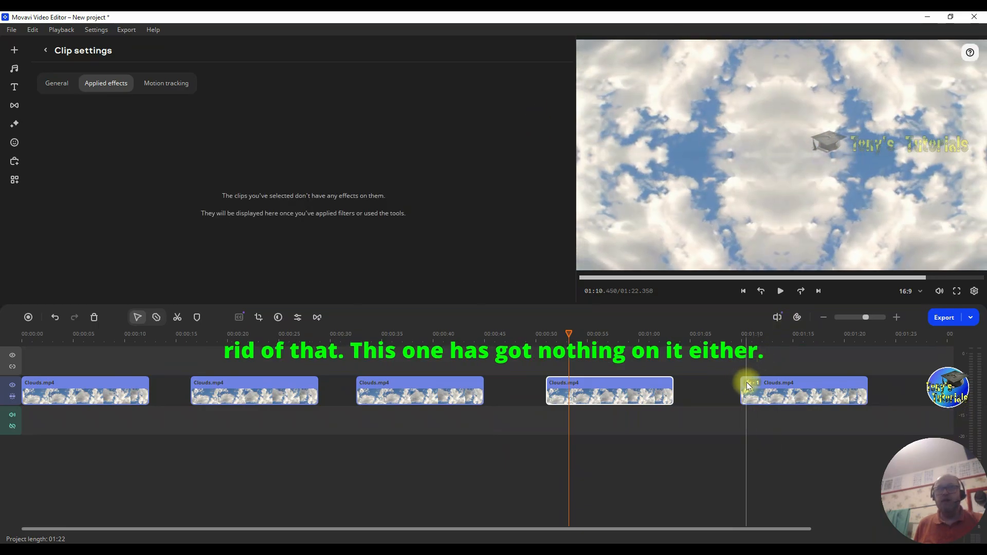
Step: Check the last clip's applied Kaleidoscope filter and its effect on the picture near the clip's end
click(748, 383)
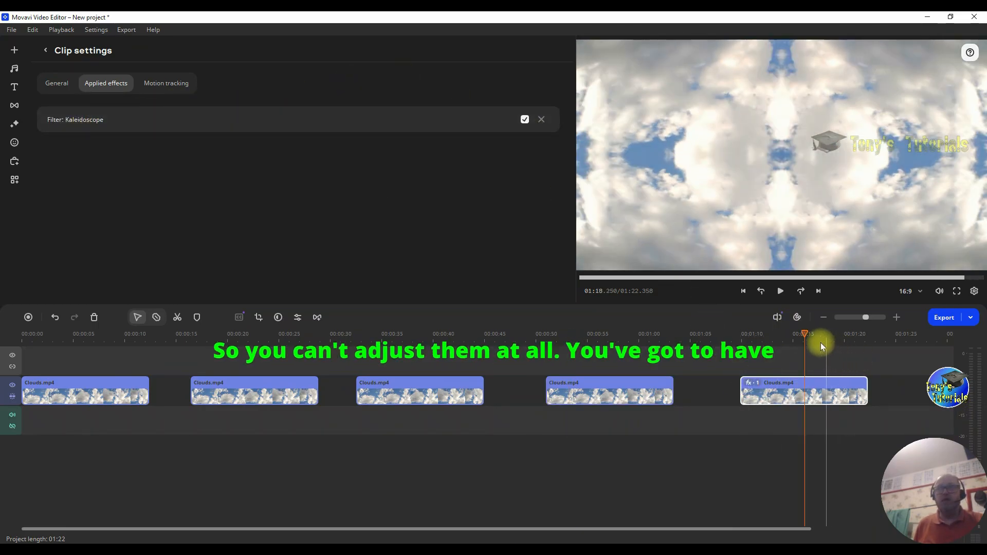
drag(806, 332, 851, 339)
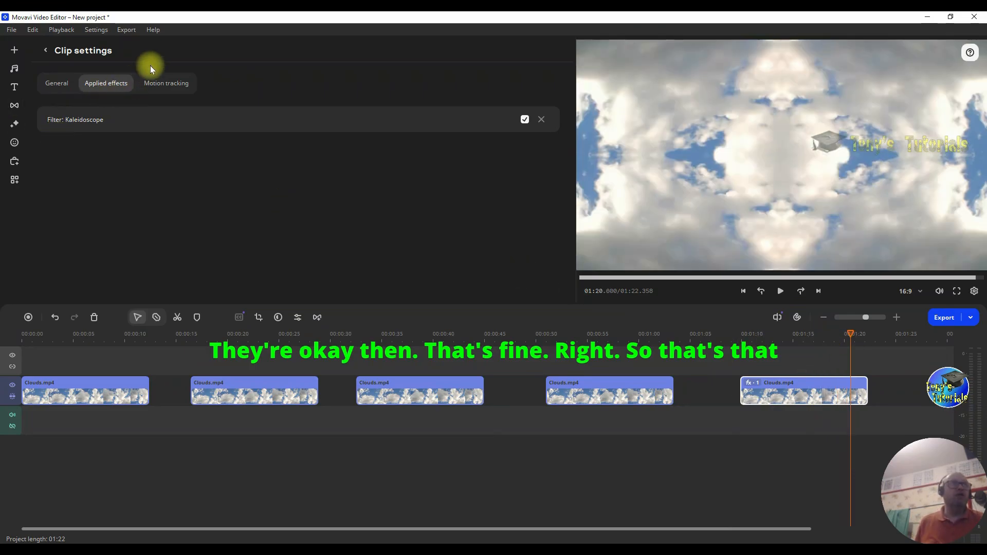
Step: Apply the Artistic filters Brush - saturation to the first clip and Color mix - blue to the second clip
click(17, 123)
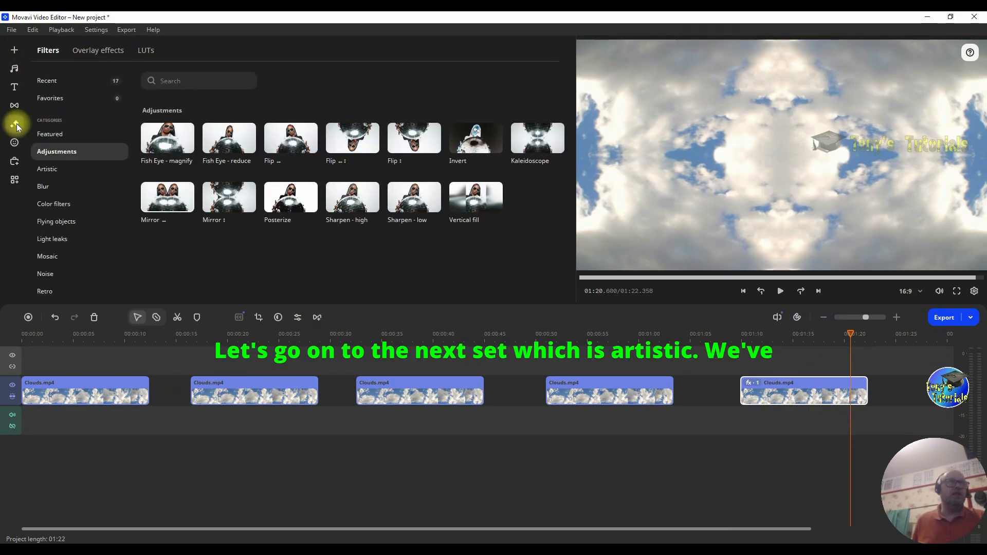
click(55, 175)
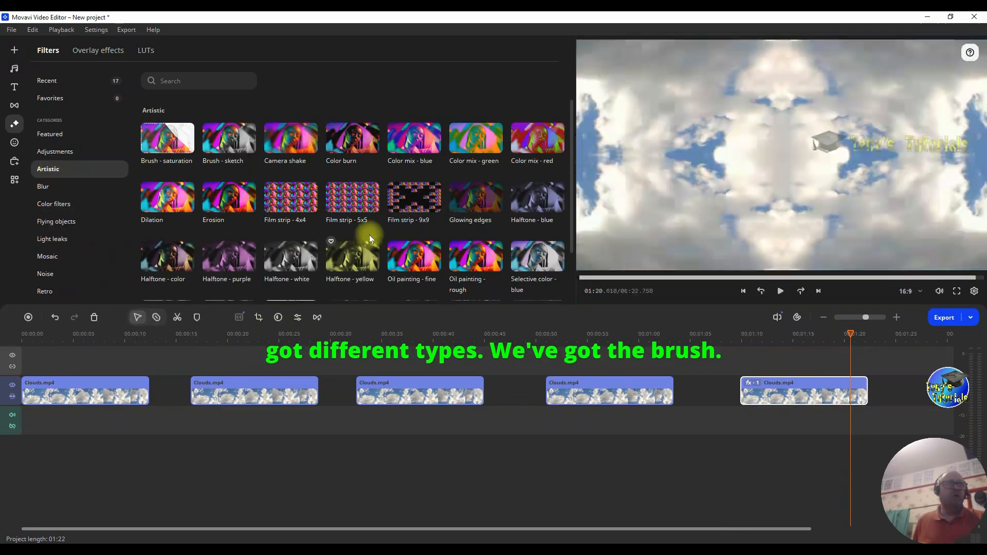
click(170, 143)
mouse_move(170, 143)
mouse_down()
mouse_move(77, 343)
mouse_move(35, 383)
mouse_up()
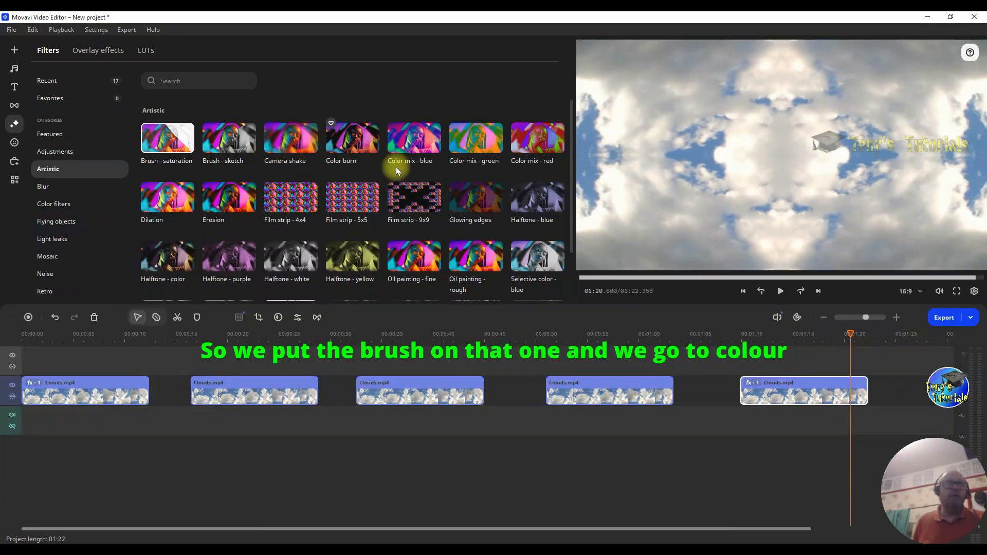
click(355, 142)
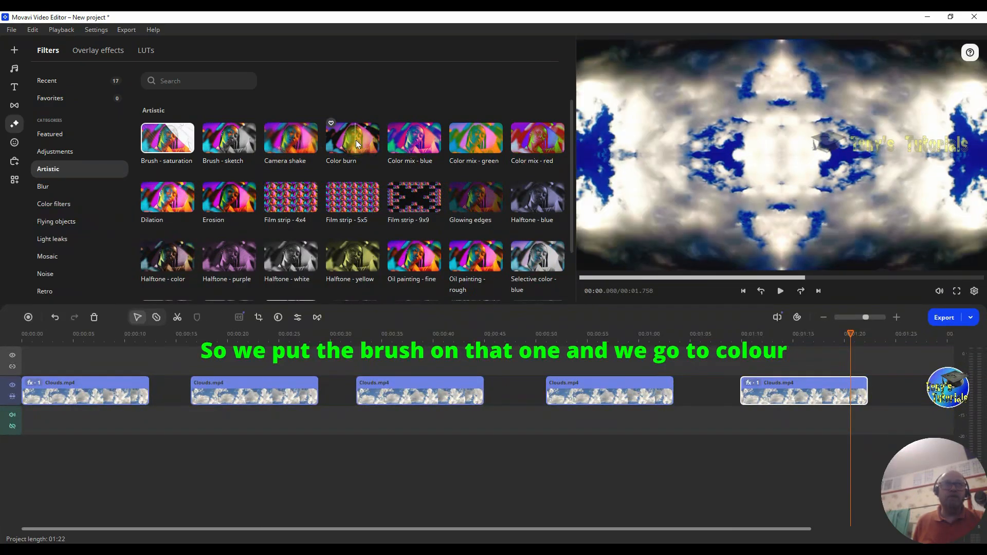
drag(423, 146, 201, 386)
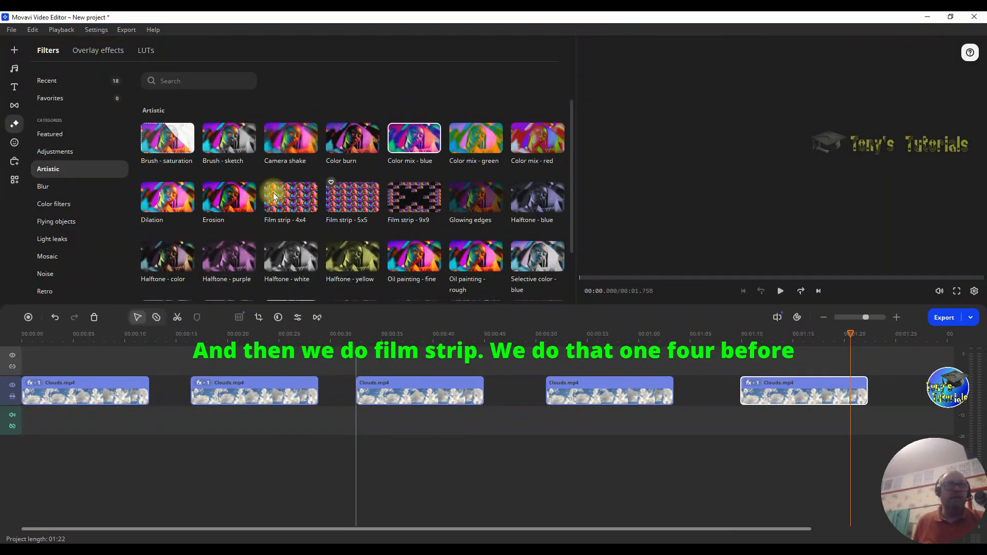
Step: Apply the Film strip - 4x4 filter to the third clip and the Halftone - blue filter to the fourth clip
drag(273, 193, 373, 387)
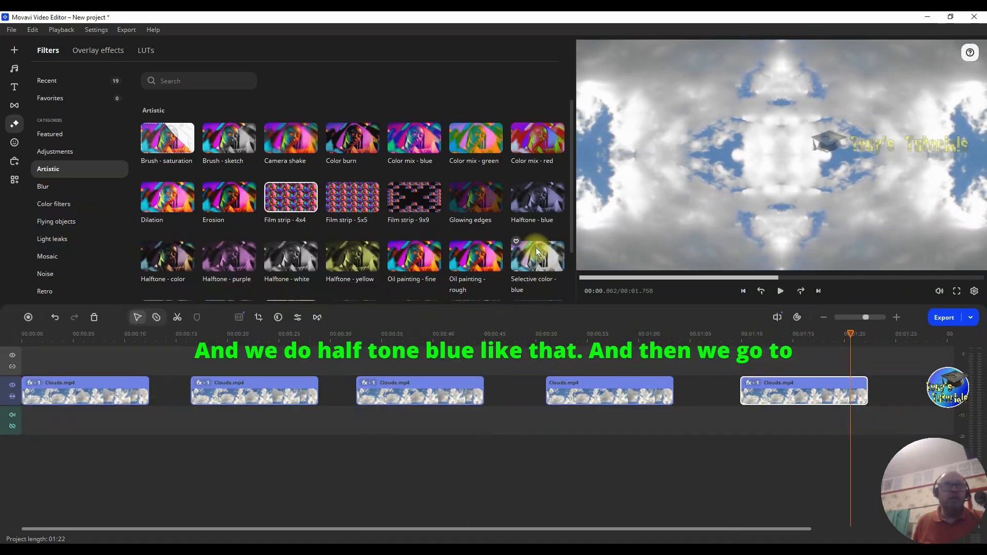
drag(538, 192, 551, 388)
Step: Replace the last clip's Kaleidoscope filter with the Artistic filter Sketch
scroll(471, 242, down, 1)
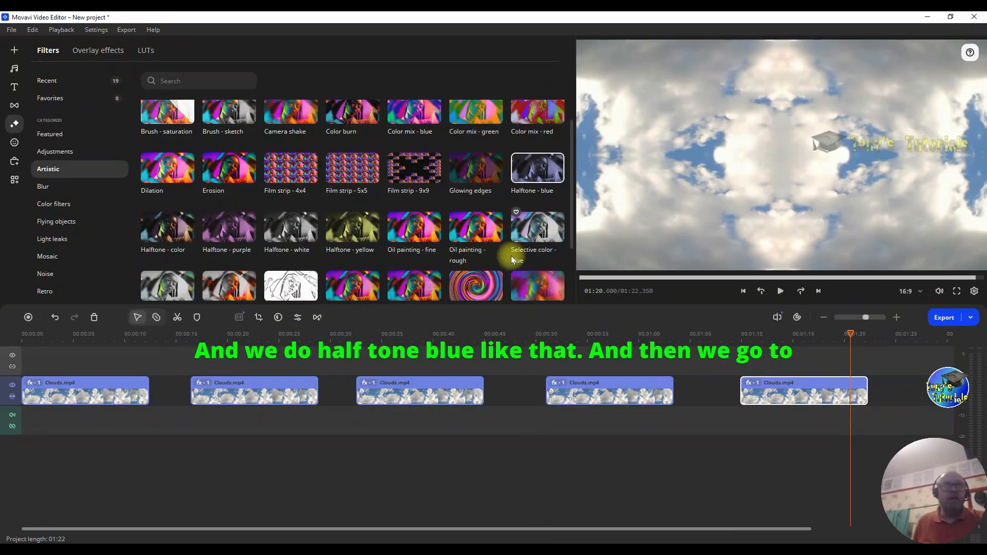
scroll(511, 255, down, 1)
mouse_move(288, 251)
mouse_down()
mouse_move(751, 371)
mouse_move(757, 383)
mouse_move(491, 275)
mouse_up()
double_click(763, 385)
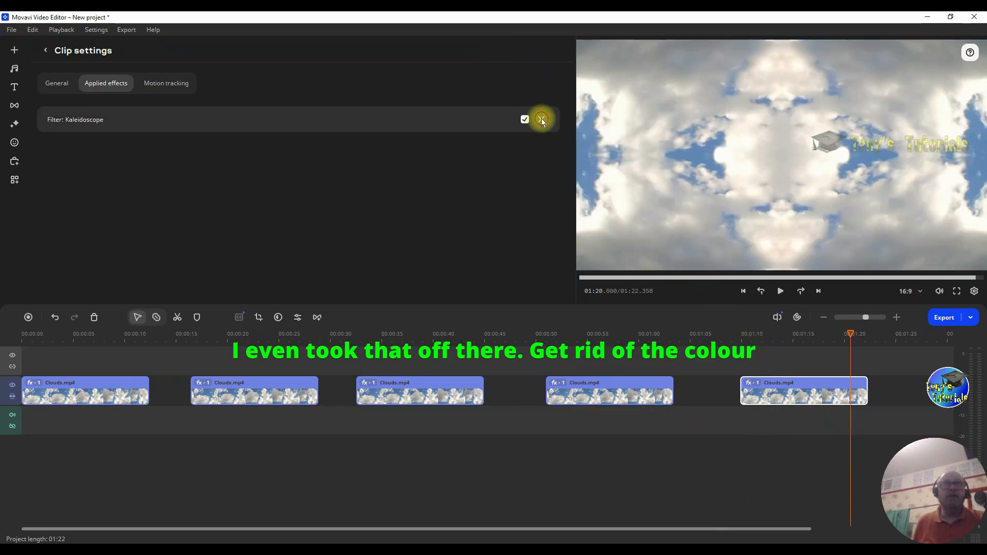
click(542, 119)
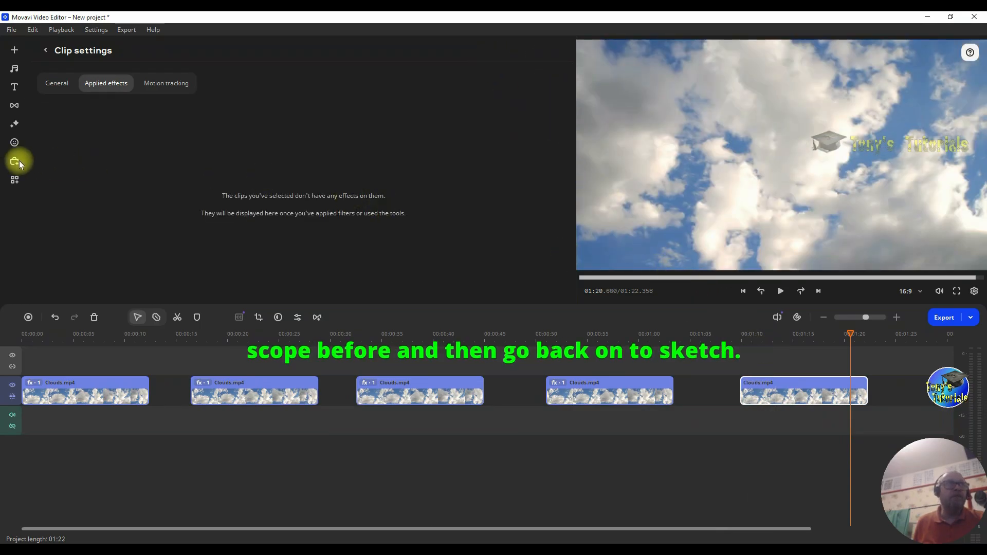
click(14, 125)
mouse_move(290, 263)
mouse_down()
mouse_move(791, 337)
mouse_move(756, 384)
mouse_up()
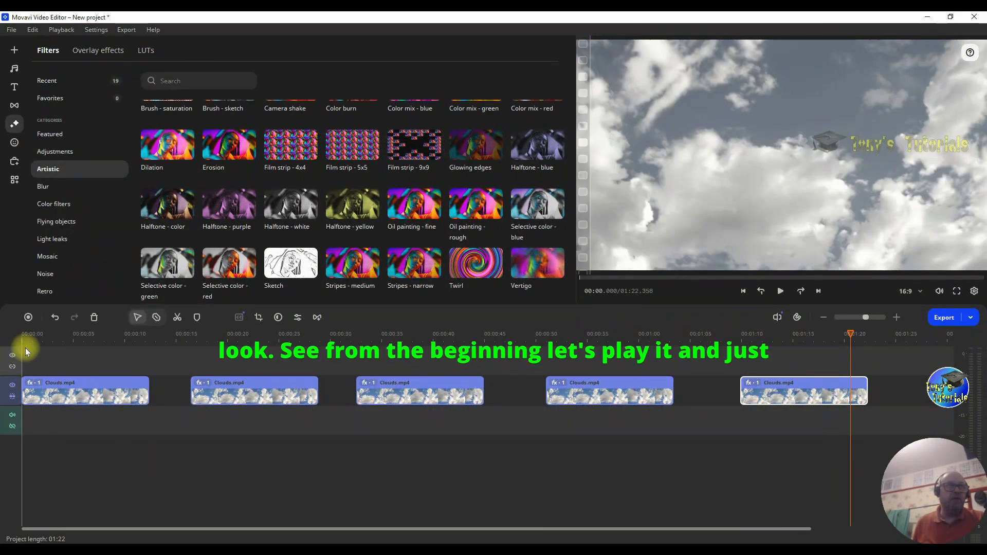
Step: Play the timeline from the first clip through to the last to preview the applied Artistic filters
click(29, 337)
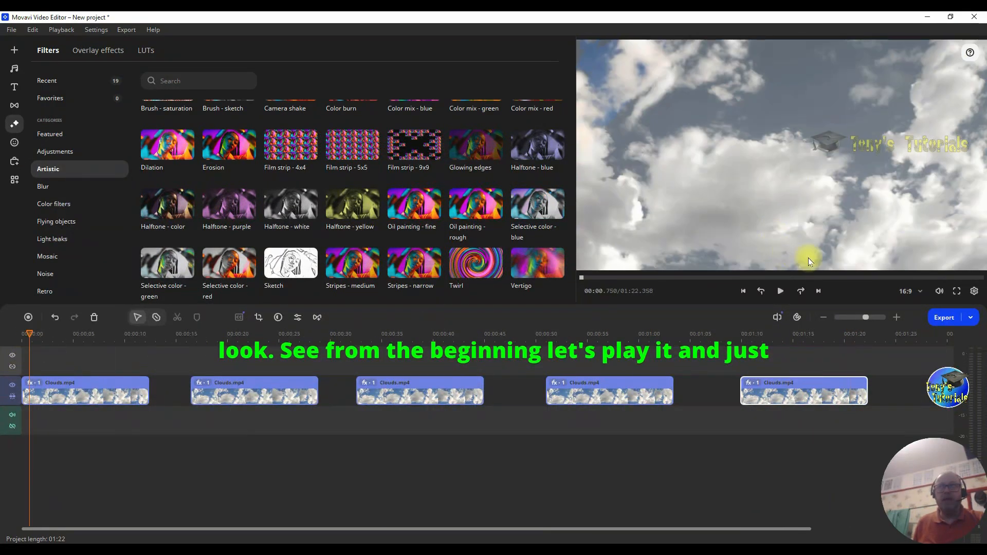
click(781, 291)
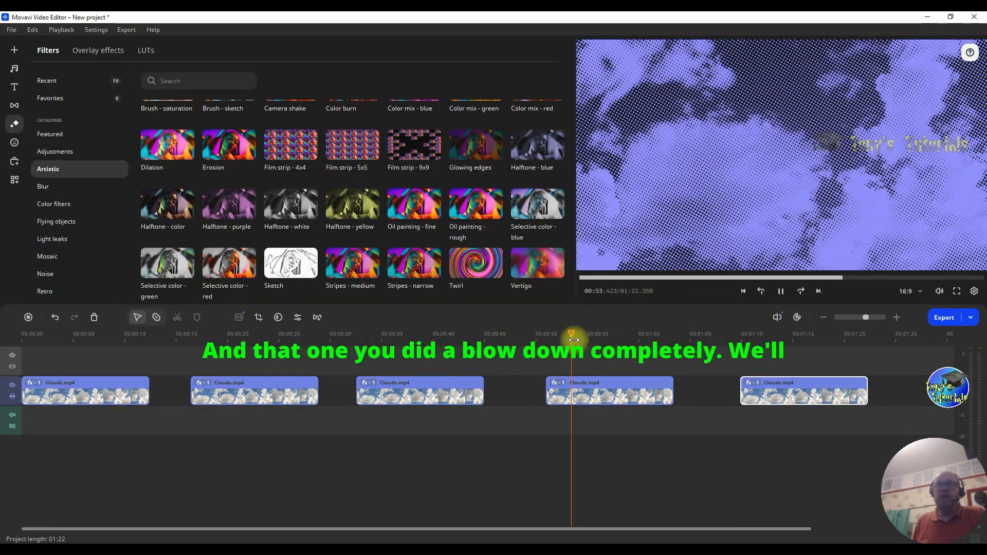
drag(597, 336, 752, 346)
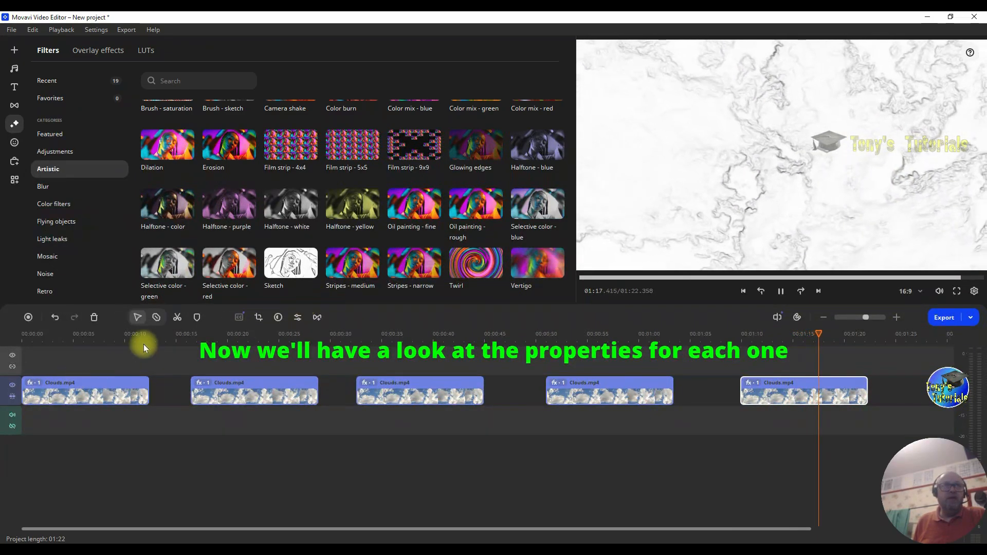
click(781, 292)
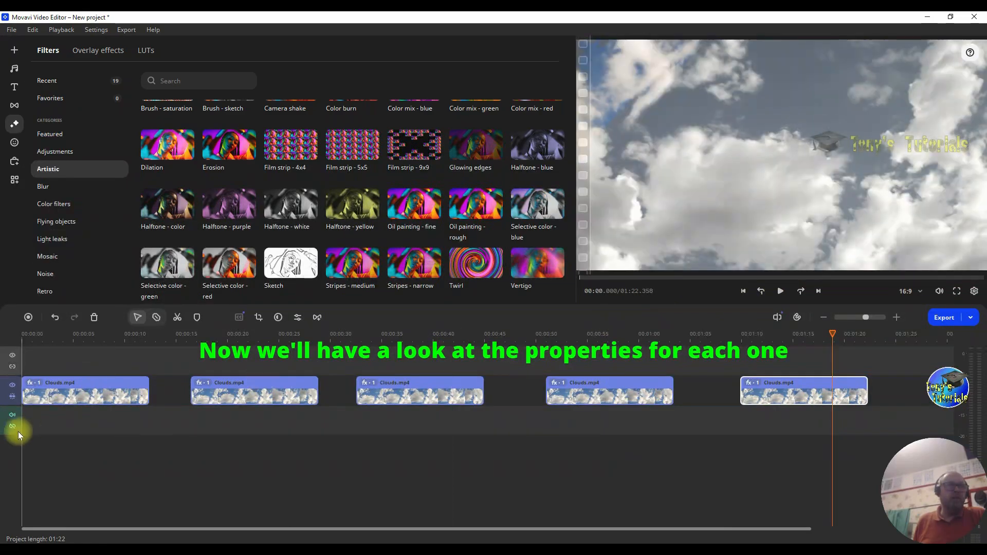
Step: Try the first clip's Brush - saturation filter at 0% and 100%, and remove it from the clip
click(35, 400)
click(35, 384)
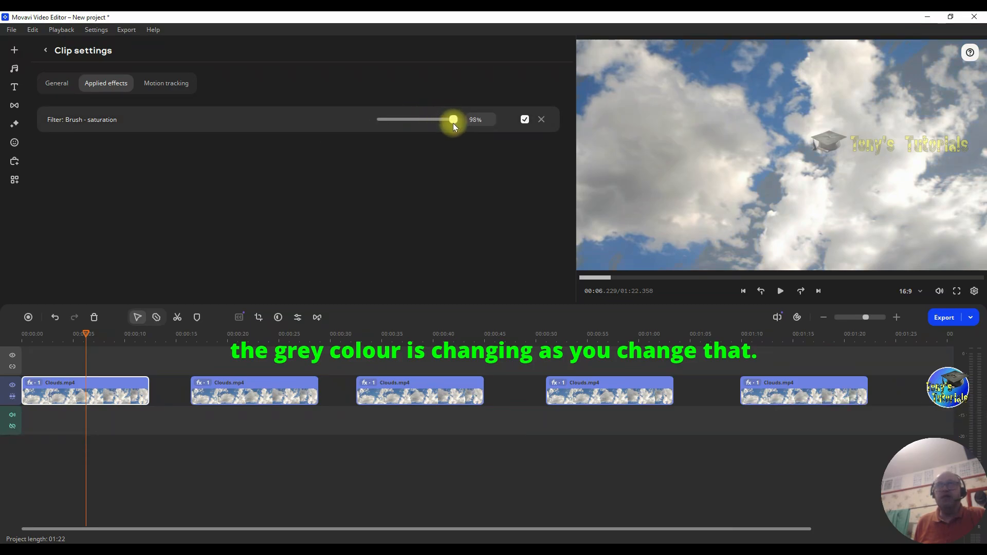
drag(414, 119, 386, 118)
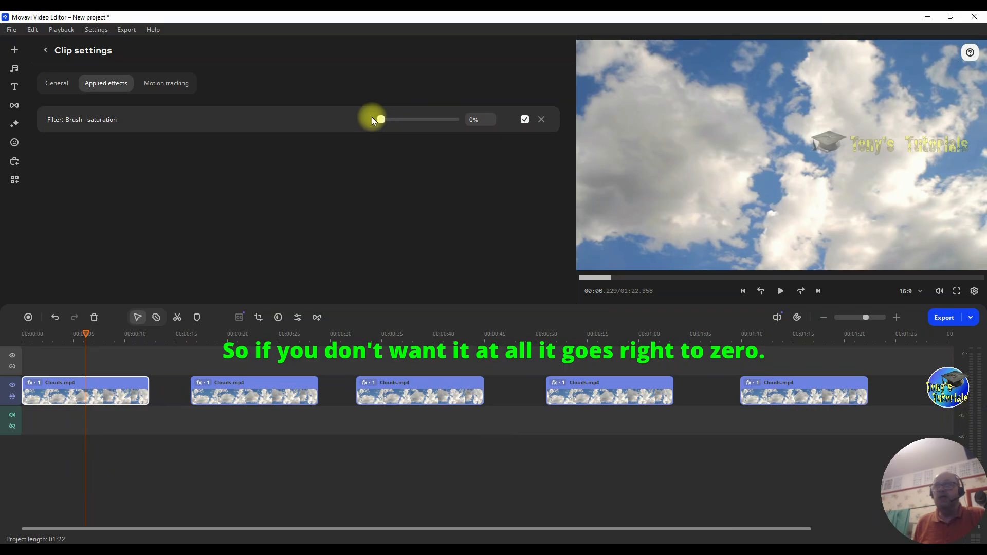
drag(378, 120, 400, 121)
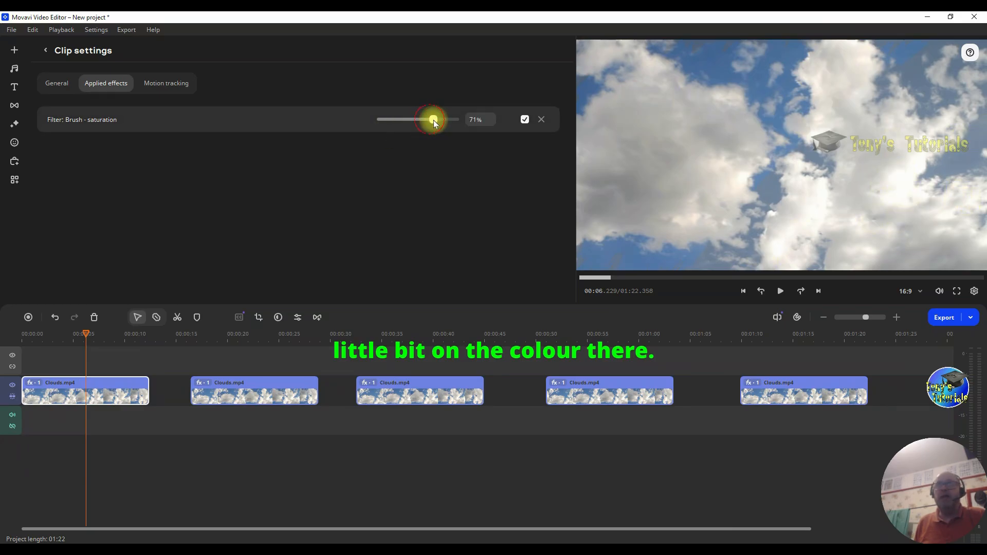
drag(435, 124, 455, 128)
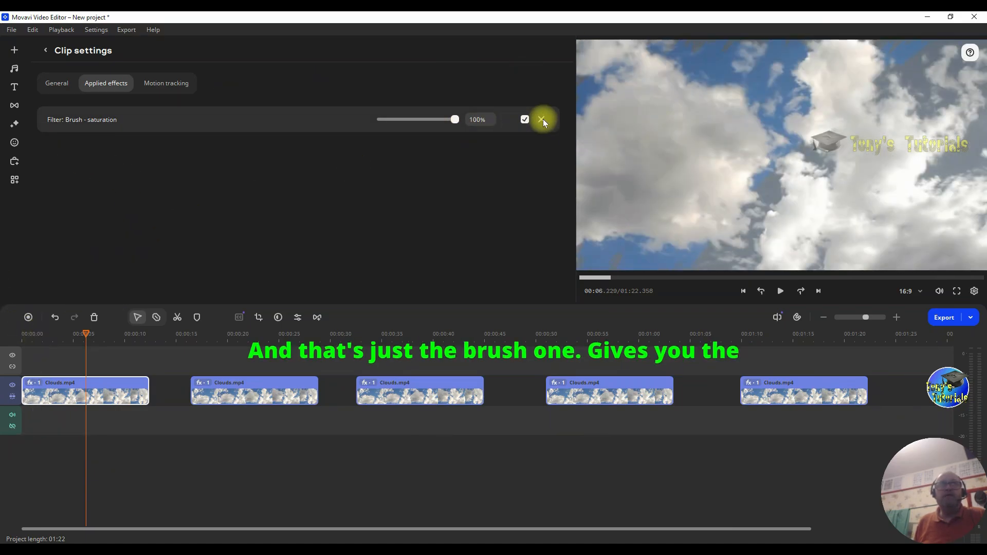
click(542, 119)
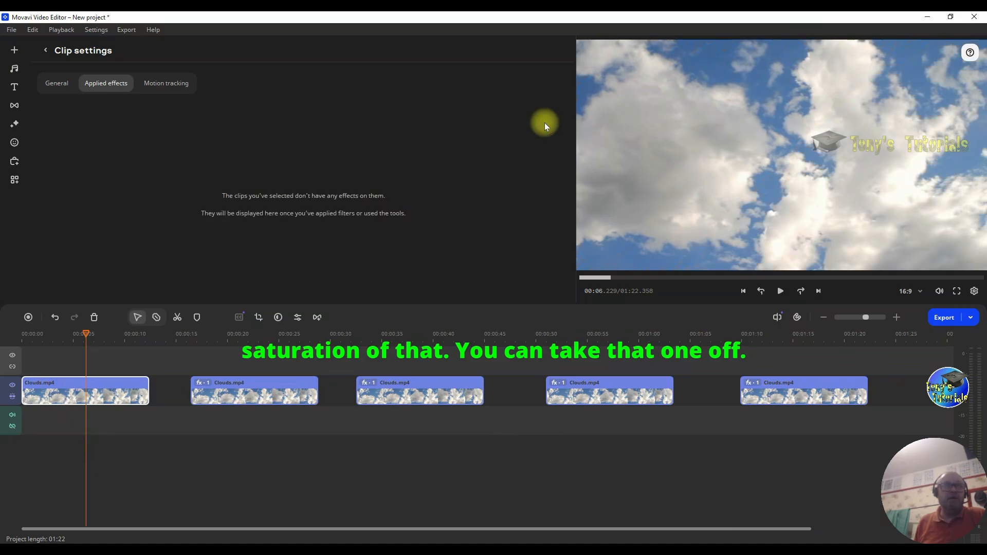
Step: Set the second clip's Color mix - blue filter to 32%
click(205, 381)
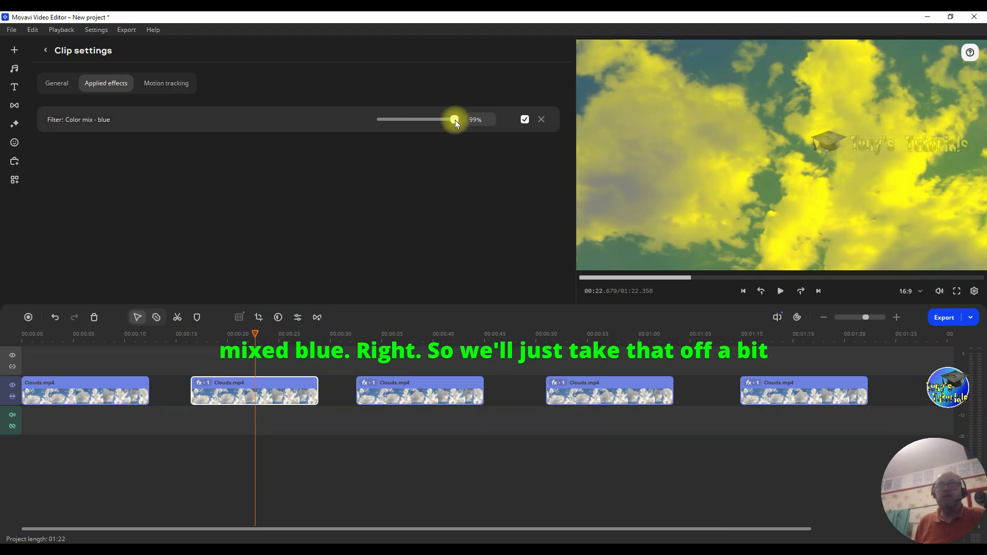
drag(436, 121, 424, 121)
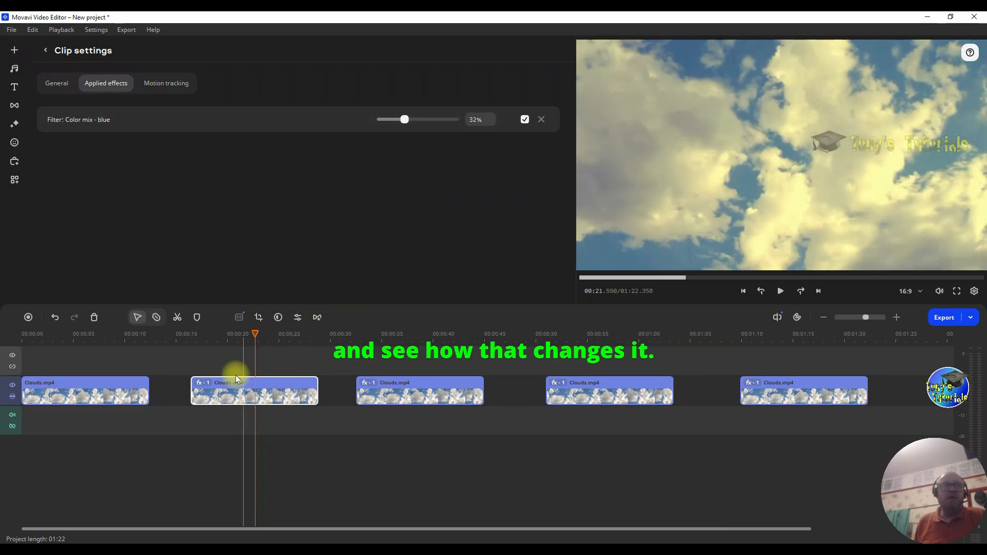
Step: Preview the second clip from its start, and switch its Color mix - blue filter off and on to compare with the original
drag(255, 334, 190, 337)
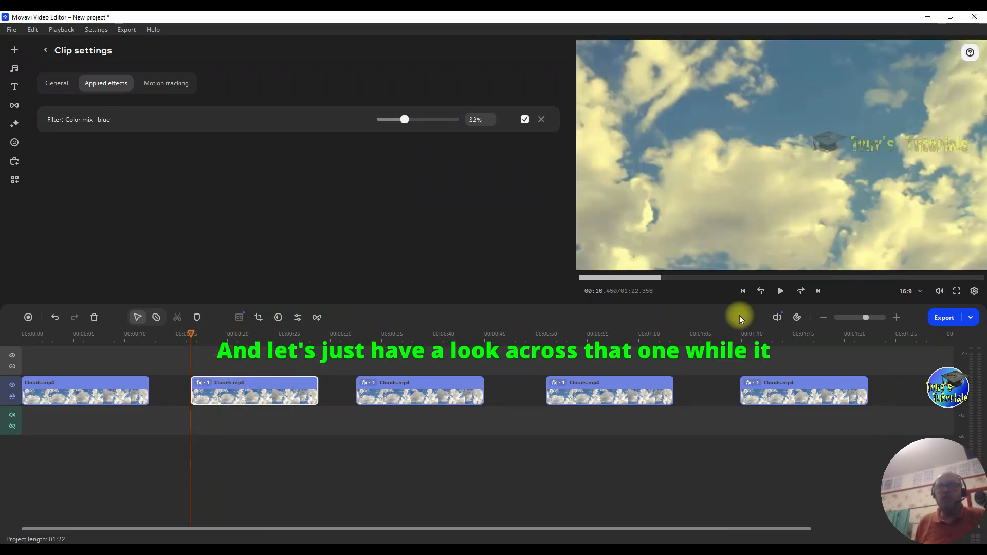
click(785, 293)
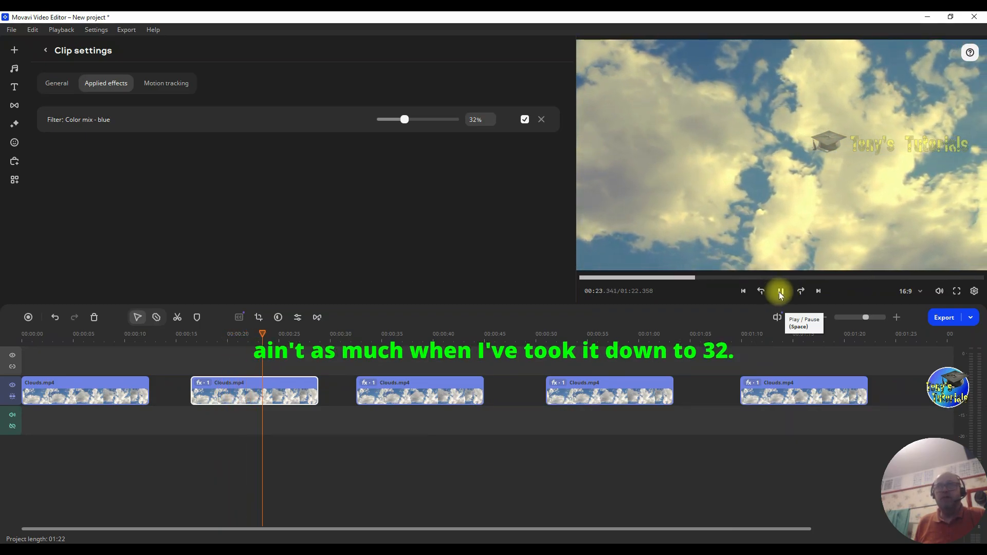
click(781, 291)
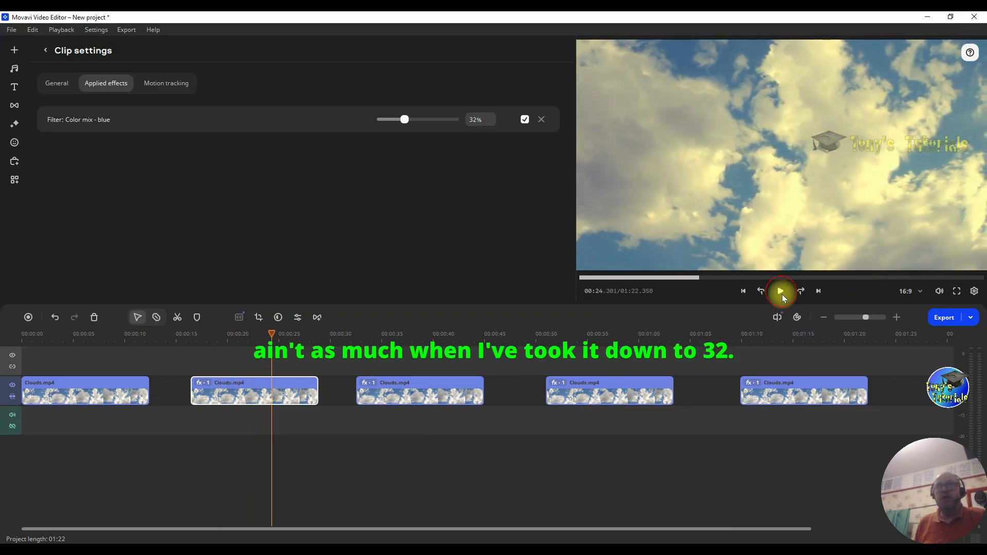
click(524, 120)
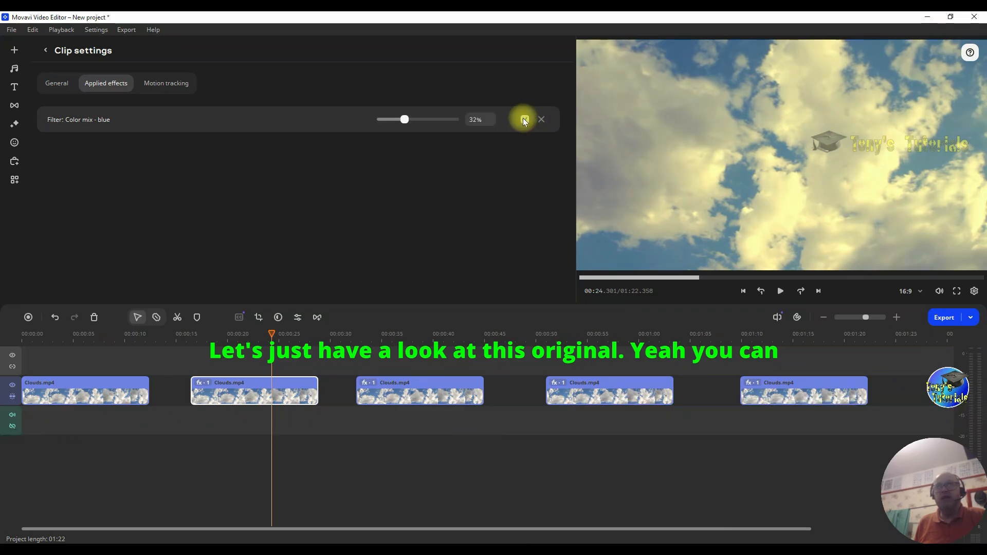
click(523, 118)
click(524, 118)
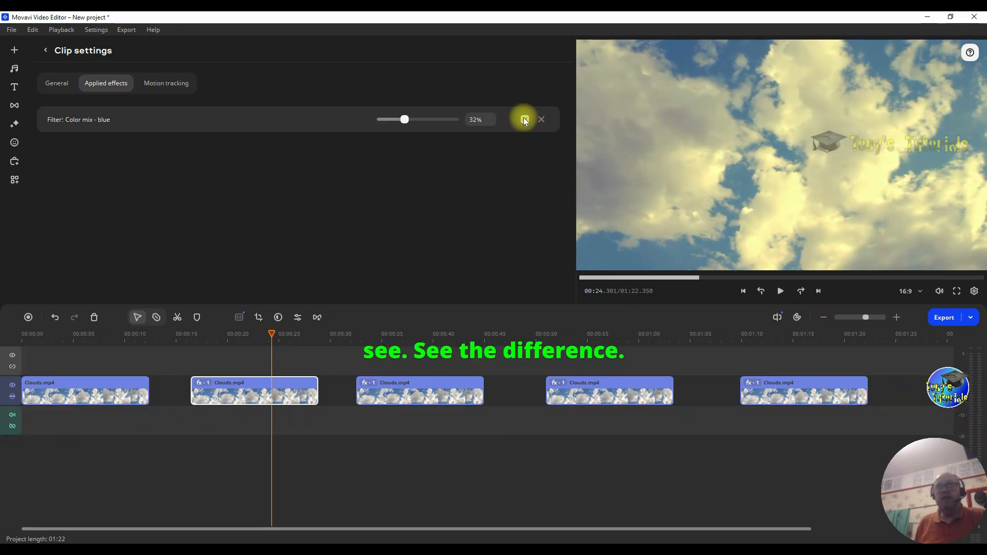
mouse_move(271, 334)
mouse_down()
mouse_move(320, 334)
mouse_move(273, 335)
mouse_up()
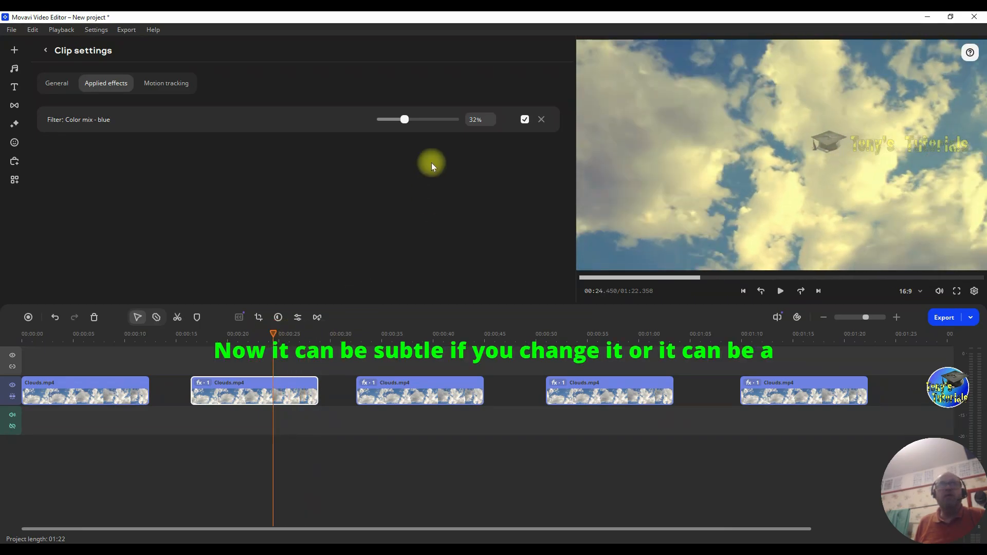
Step: Try the second clip's Color mix - blue filter at 100%, compare it with the unfiltered picture, and remove the filter
drag(403, 124, 461, 120)
mouse_move(271, 334)
mouse_down()
mouse_move(212, 334)
mouse_move(268, 327)
mouse_up()
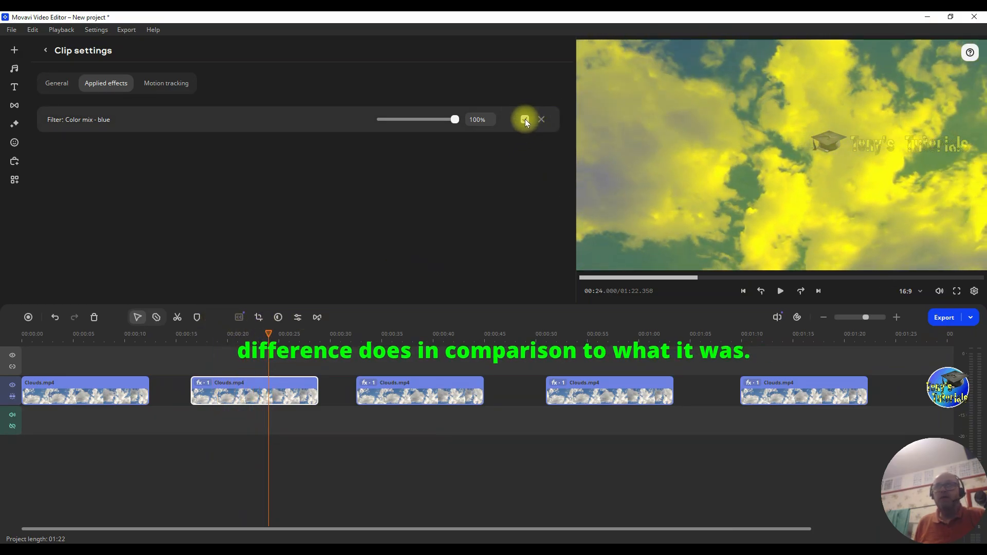
click(525, 119)
click(525, 118)
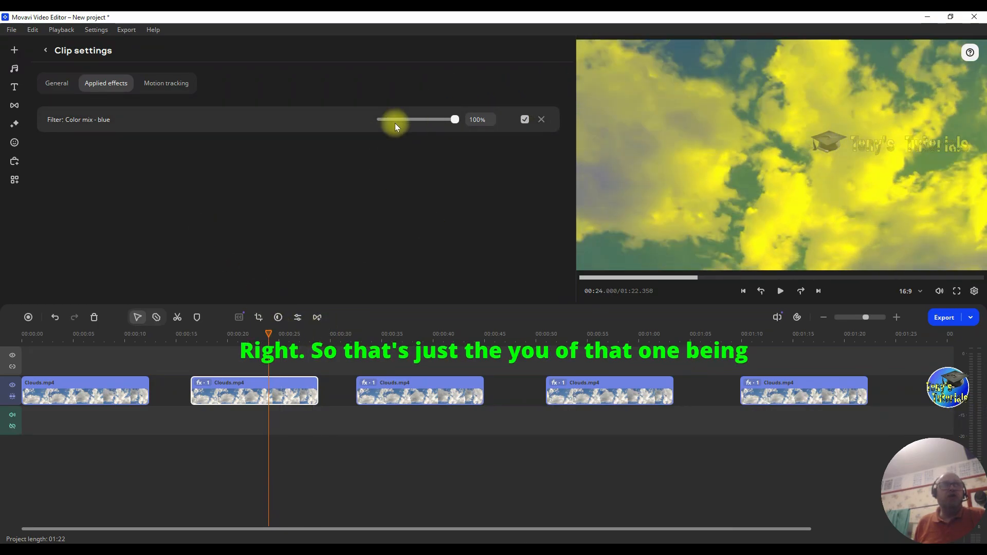
drag(454, 121, 477, 126)
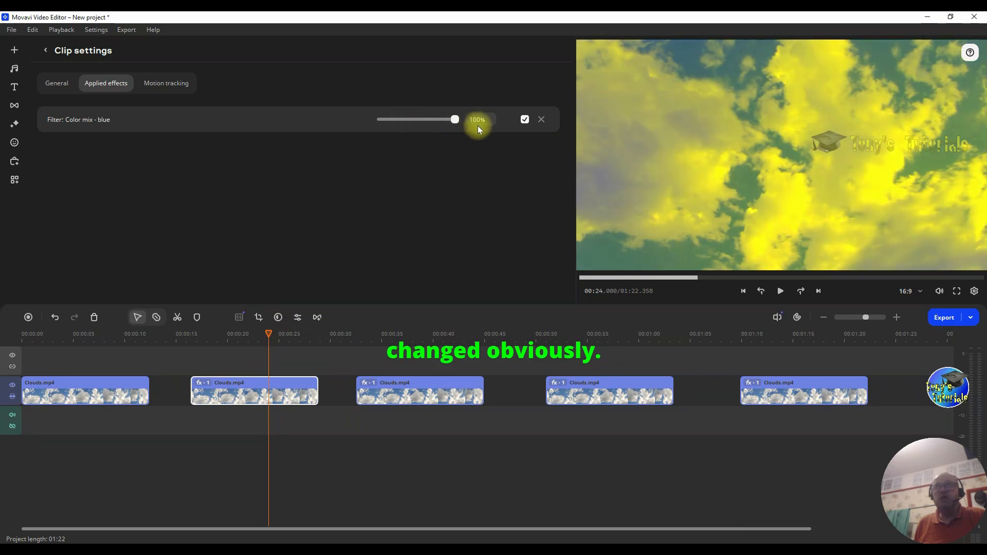
click(541, 120)
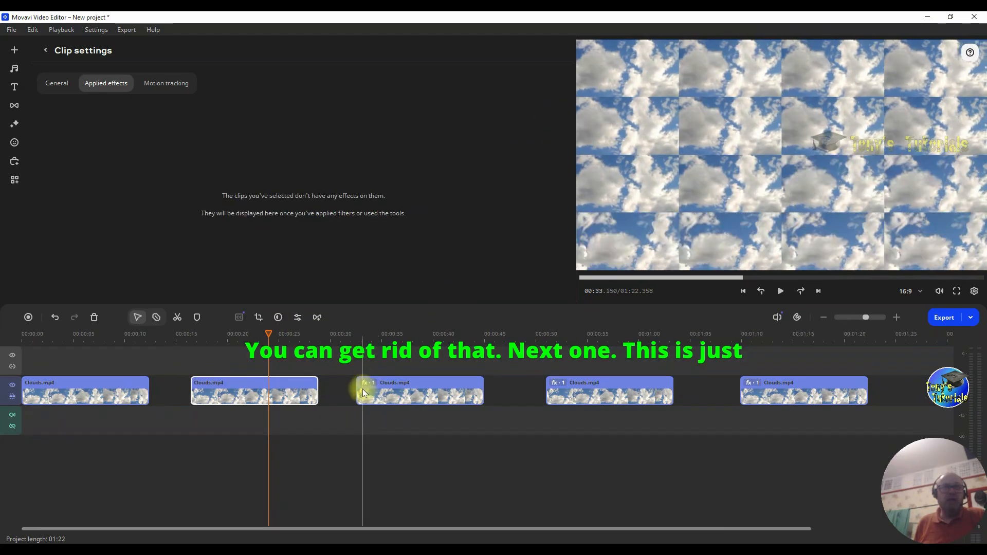
Step: Scrub through the third clip to check its Film strip - 4x4 filter, and remove the filter from the clip
click(369, 383)
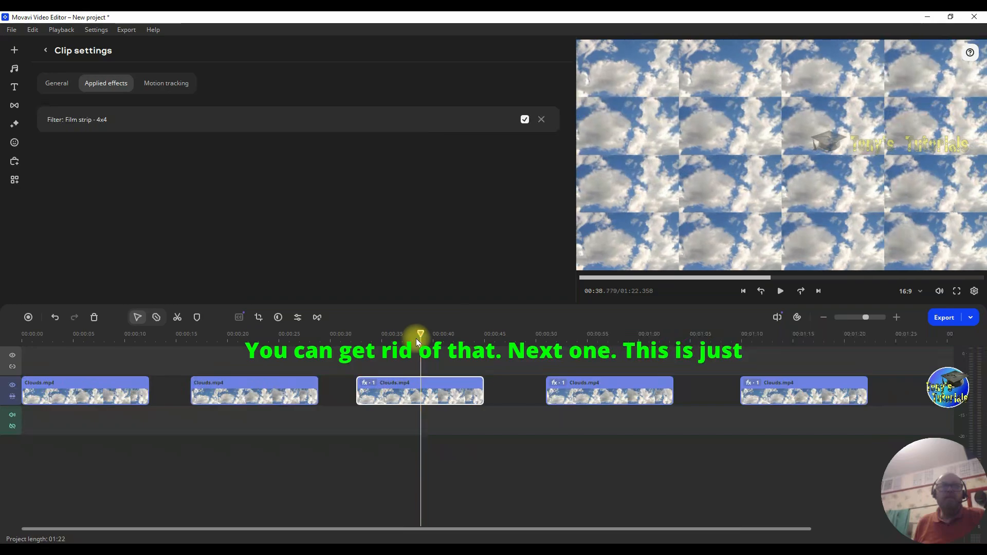
click(420, 333)
drag(420, 334, 478, 323)
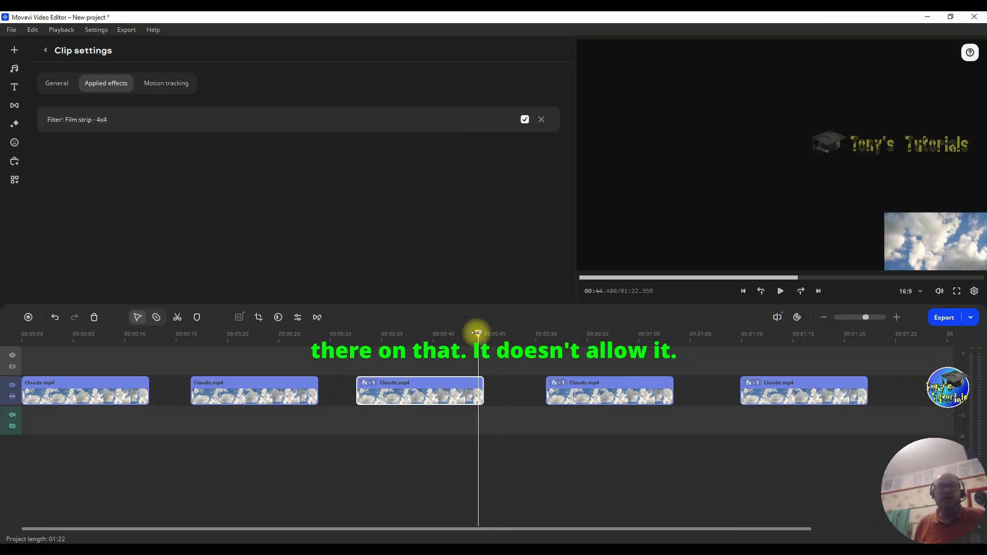
drag(476, 332, 433, 332)
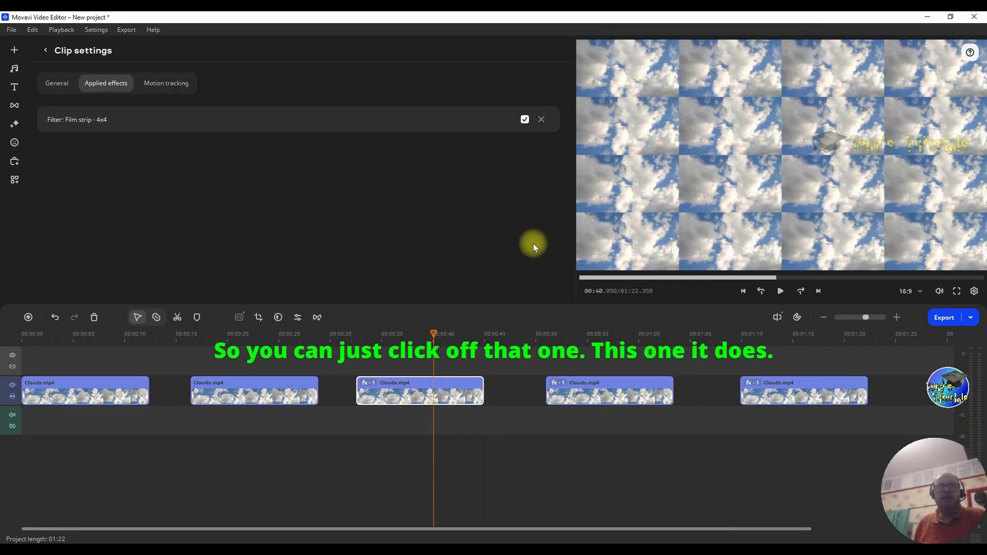
click(541, 119)
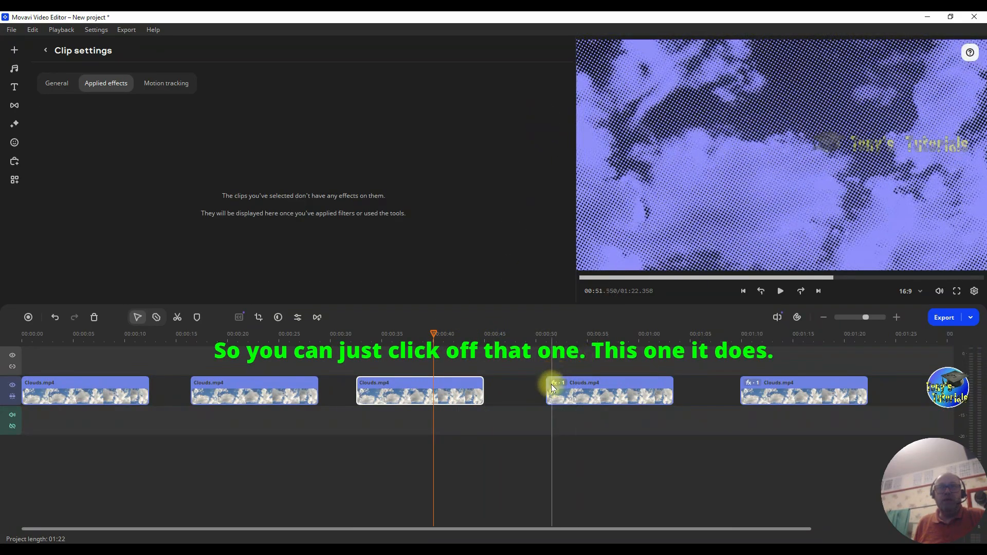
Step: Try the fourth clip's Halftone - blue filter at 0% and 88%, and remove it from the clip
click(557, 384)
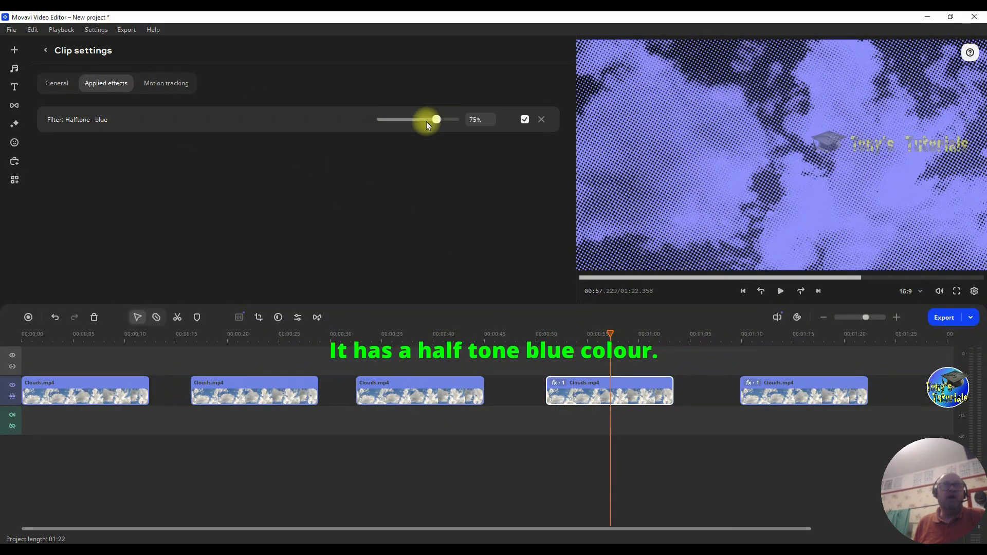
drag(437, 121, 381, 118)
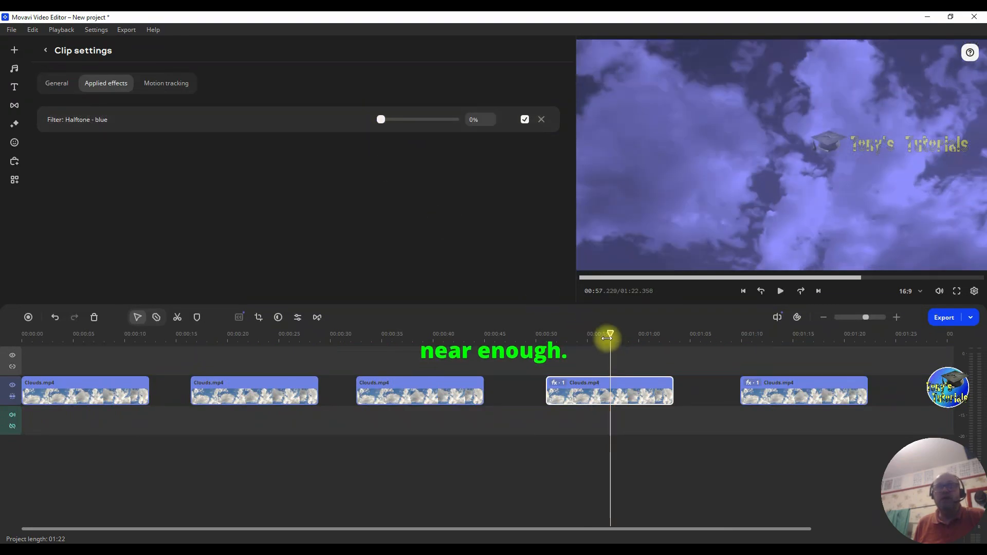
drag(609, 334, 589, 331)
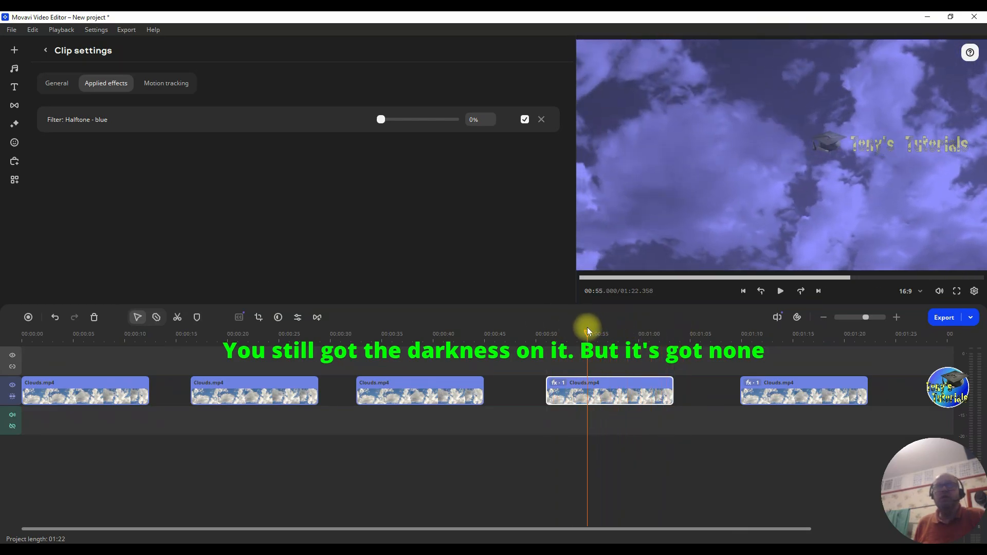
drag(384, 119, 446, 123)
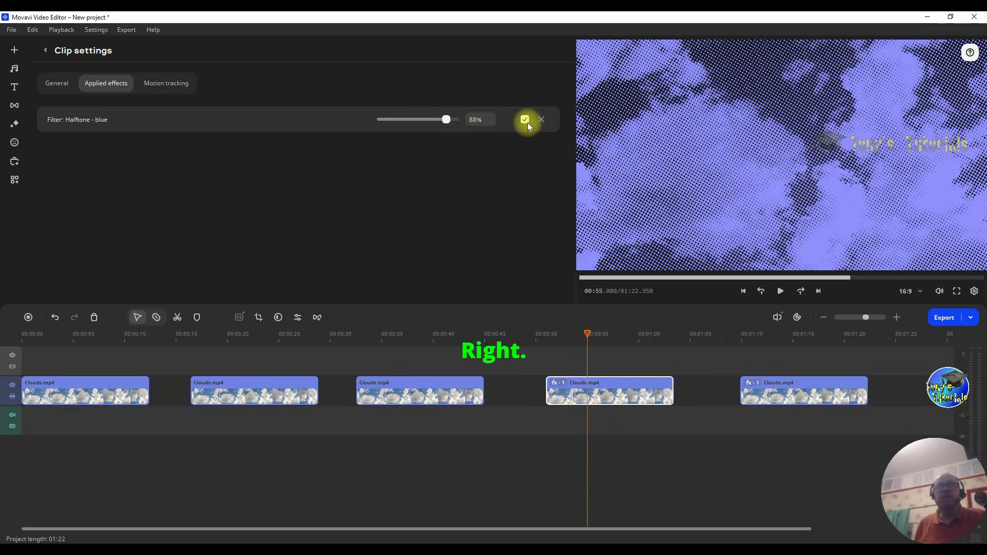
click(542, 120)
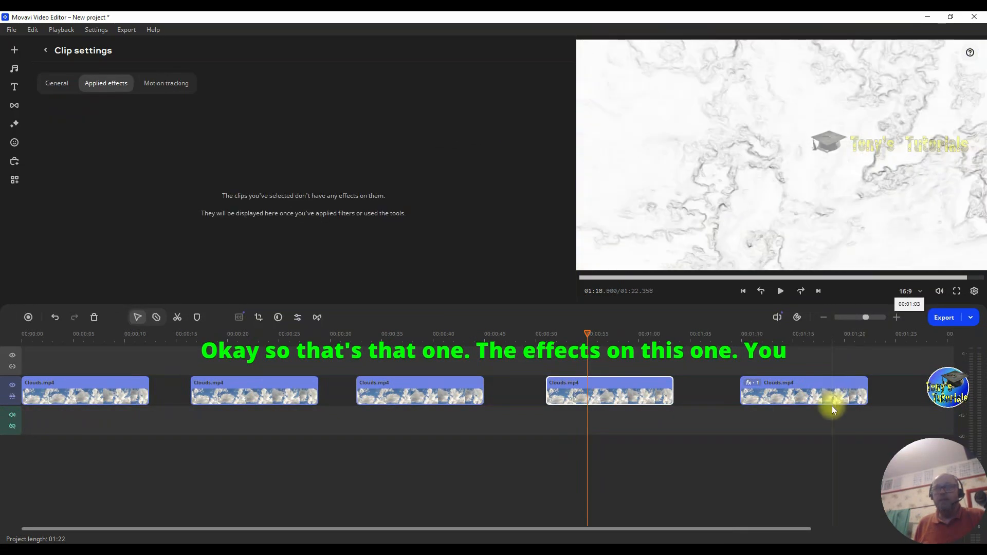
Step: Try the last clip's Sketch filter at 33% and 67%, disable it to see the original, and remove it
click(754, 383)
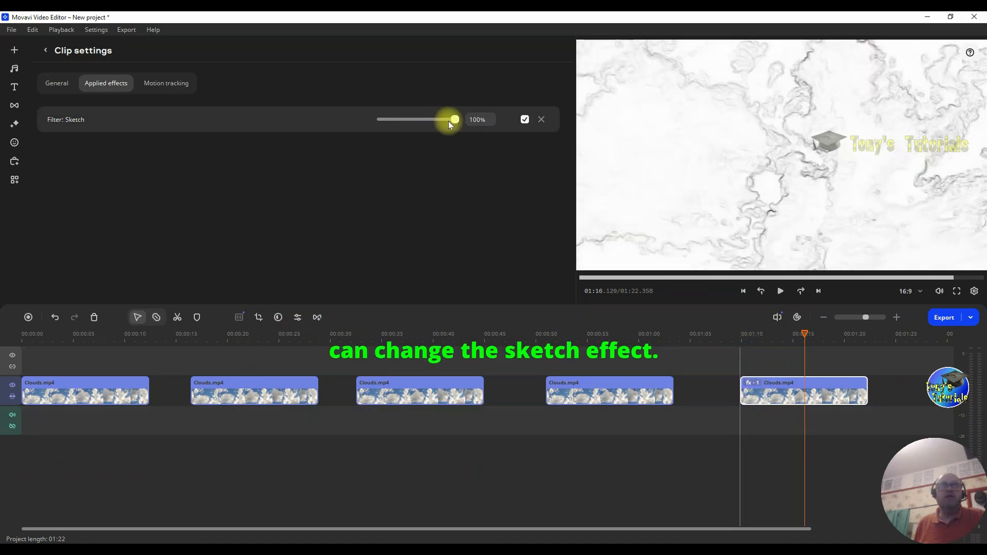
mouse_move(456, 119)
mouse_down()
mouse_move(383, 125)
mouse_move(406, 125)
mouse_up()
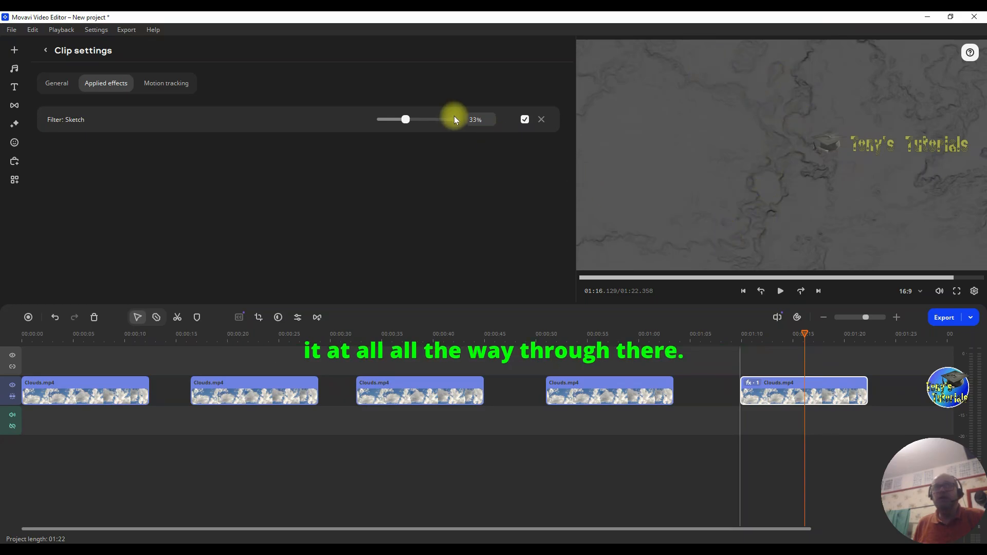
mouse_move(406, 120)
mouse_down()
mouse_move(452, 125)
mouse_move(430, 124)
mouse_up()
click(523, 120)
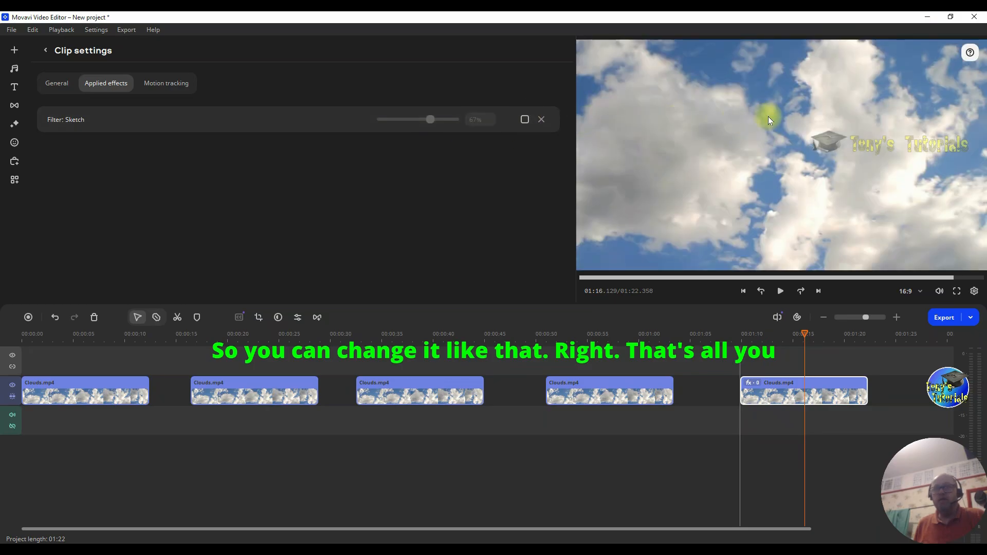
click(548, 120)
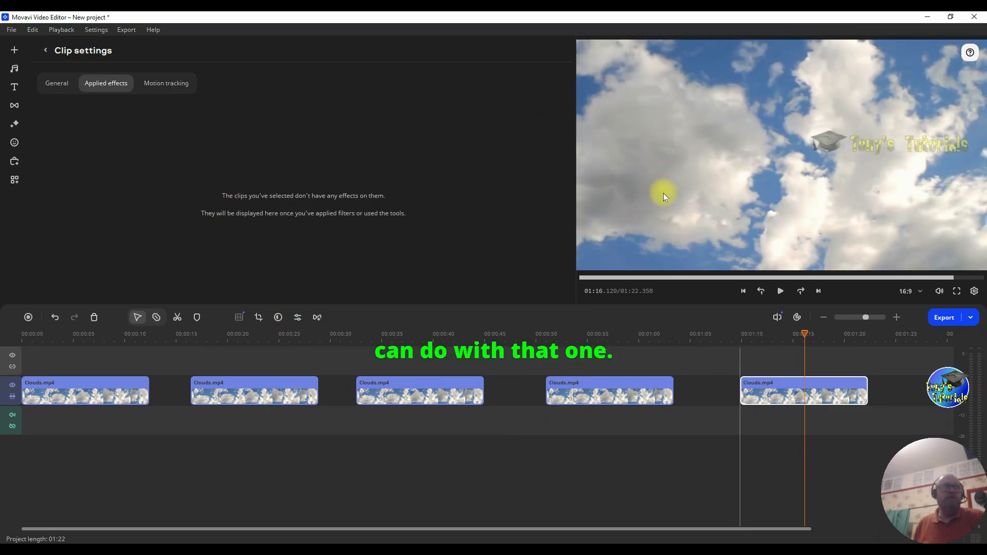
Step: Apply Blur - intense, Blur - mild, Bokeh blur - bang!, Diffuse - high and Tilt-shift - bottom to the five clips in timeline order
click(14, 124)
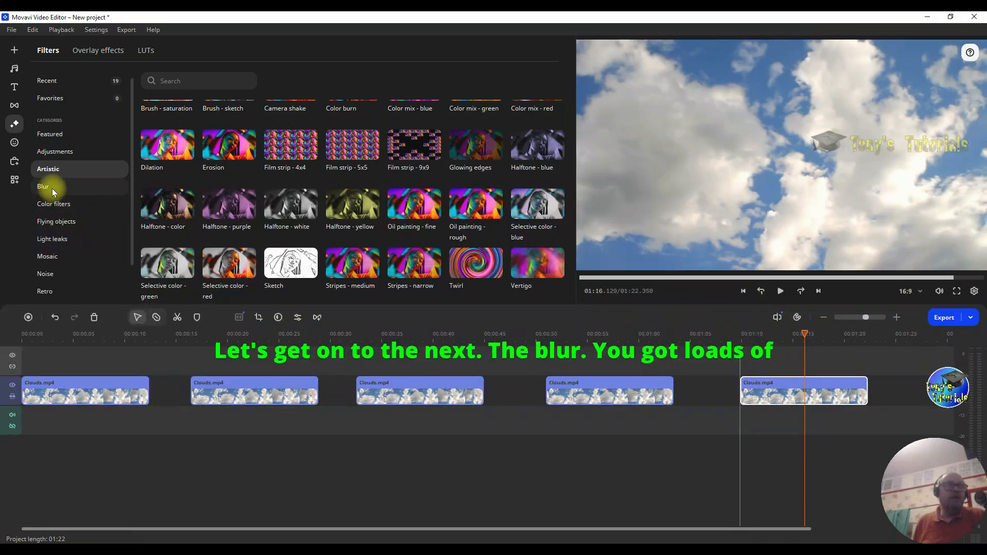
click(52, 188)
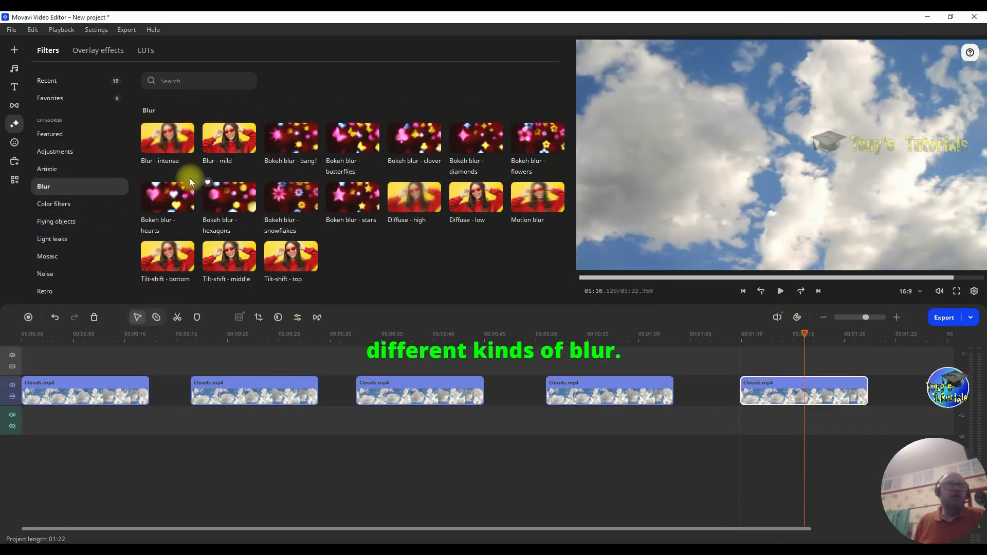
drag(170, 137, 51, 385)
drag(224, 132, 212, 387)
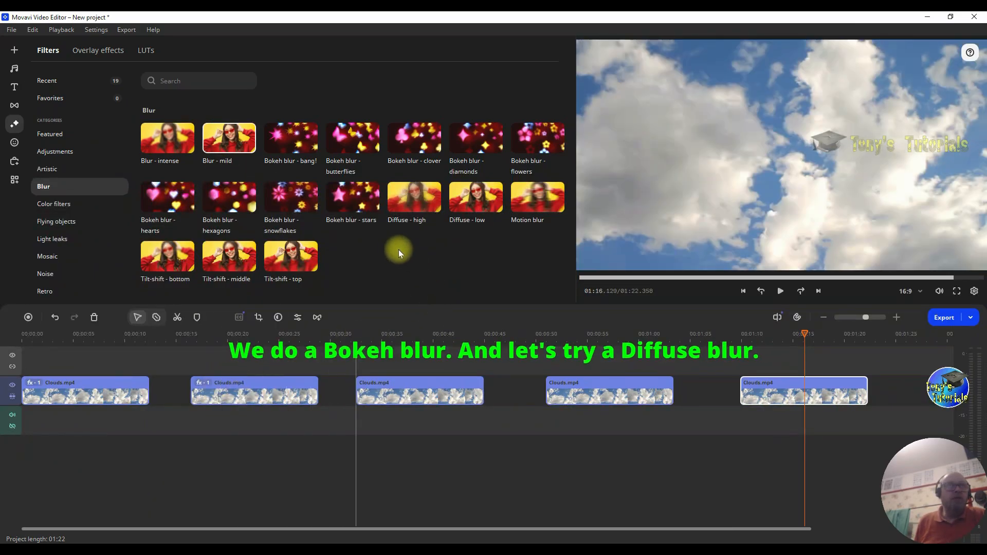
drag(284, 146, 472, 386)
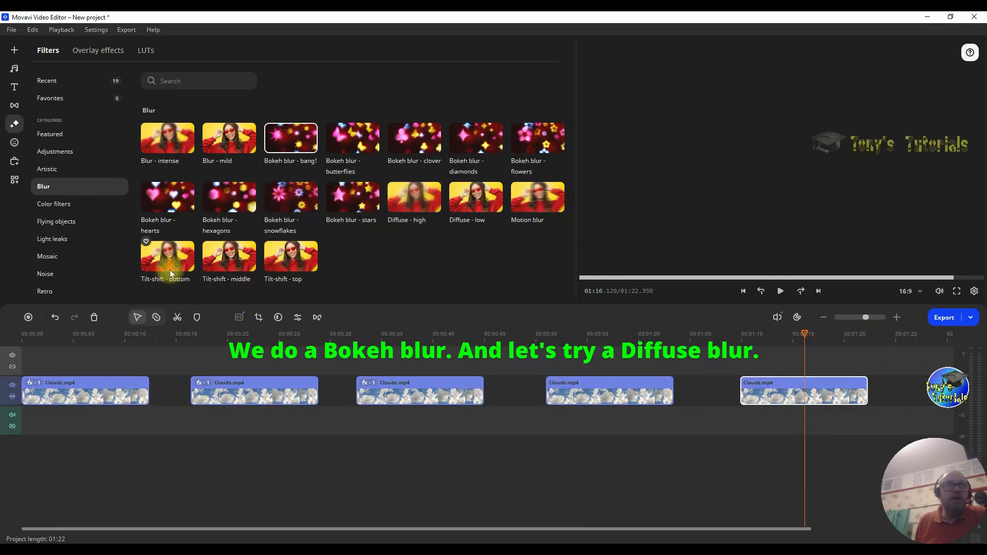
drag(415, 199, 555, 389)
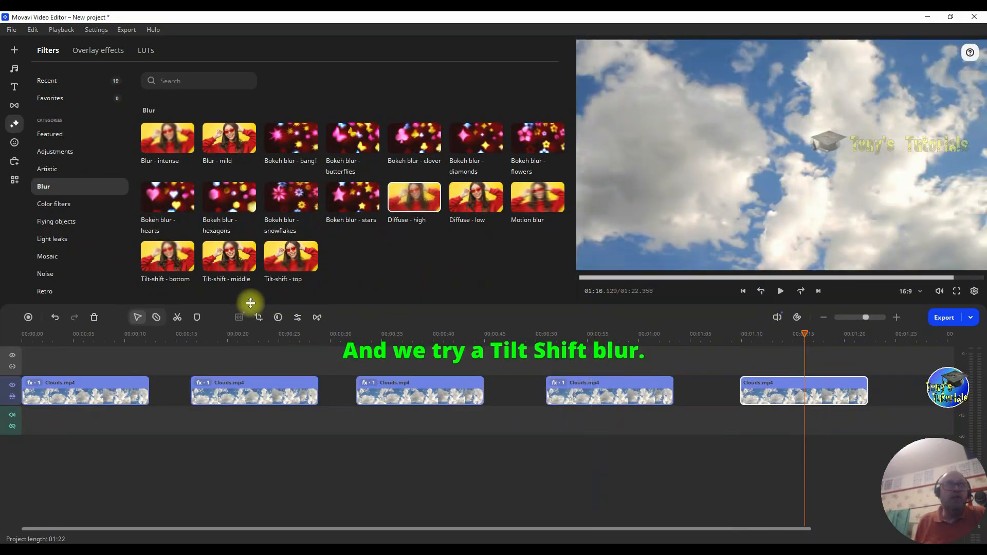
drag(189, 270, 770, 405)
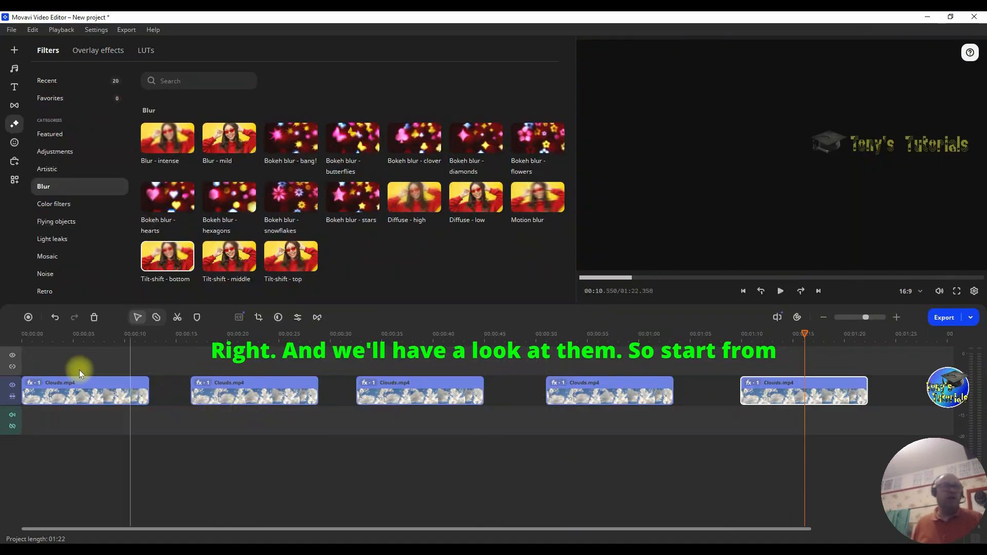
Step: Play the timeline from the beginning to preview each clip's blur filter, skipping ahead over the gaps between clips
click(22, 339)
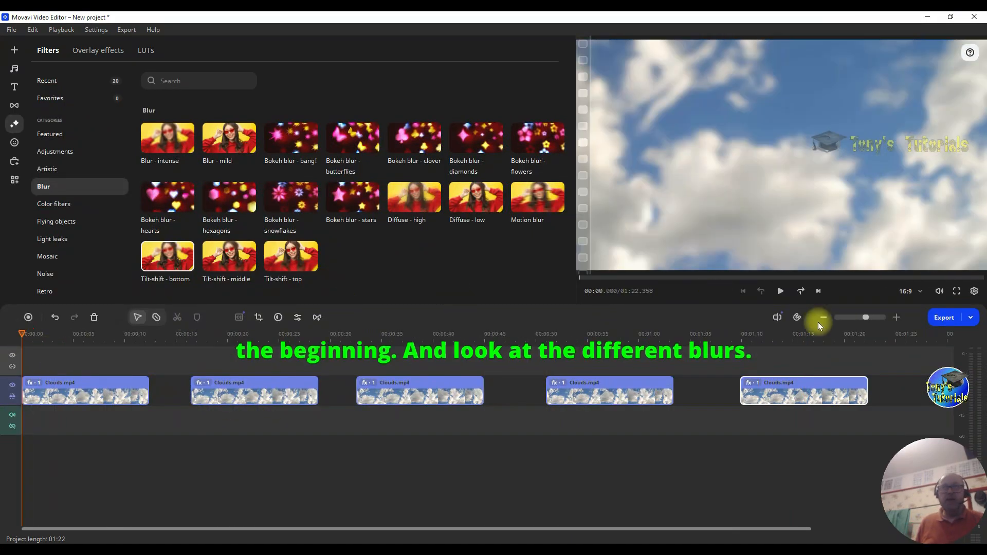
click(779, 290)
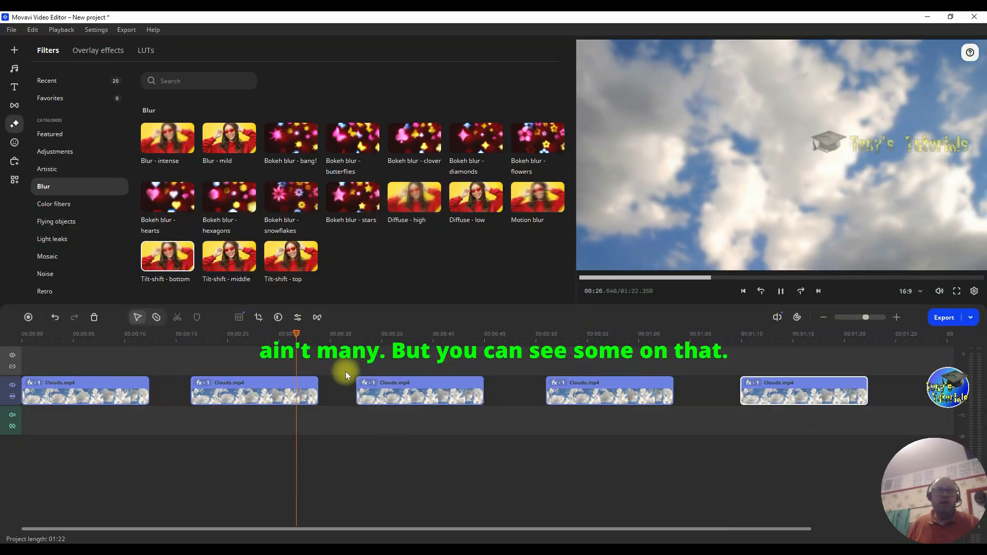
click(349, 336)
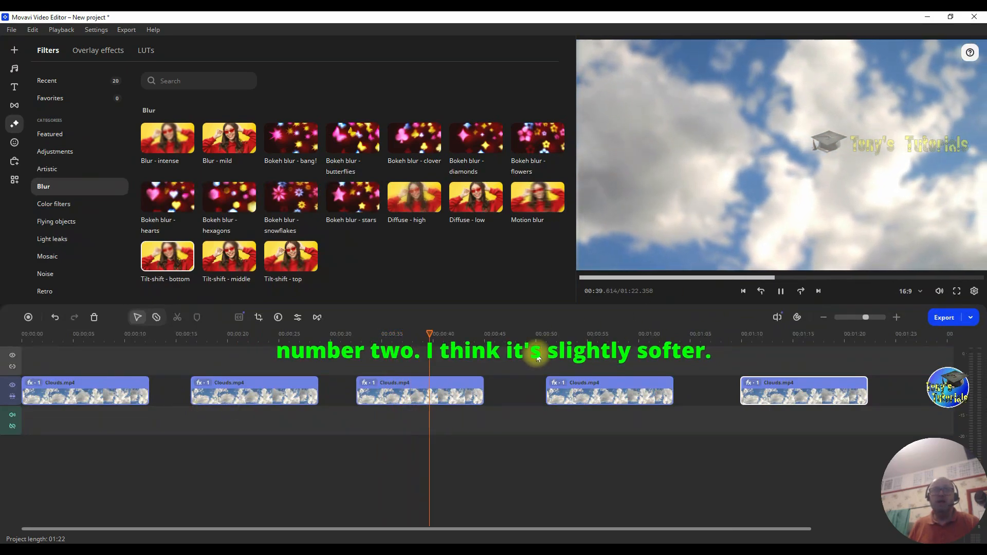
click(538, 340)
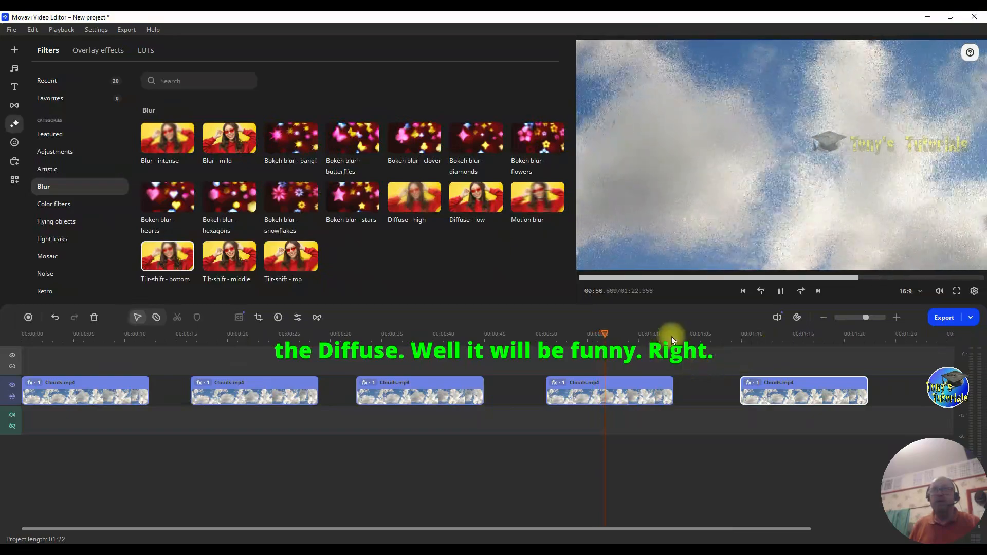
click(725, 336)
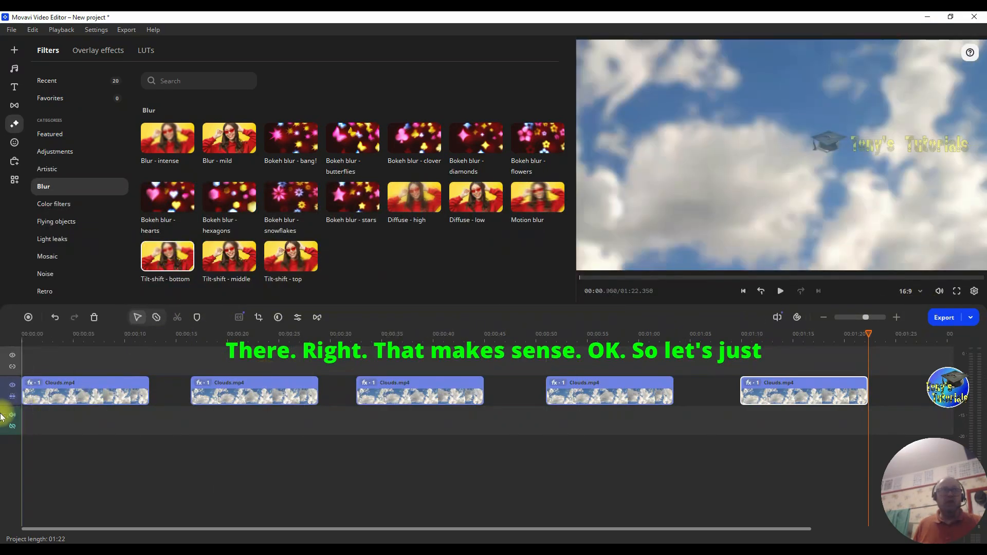
Step: Try the first clip's Blur - intense filter at 92%, 0% and 31%, reset it to 0%, and remove it
click(33, 383)
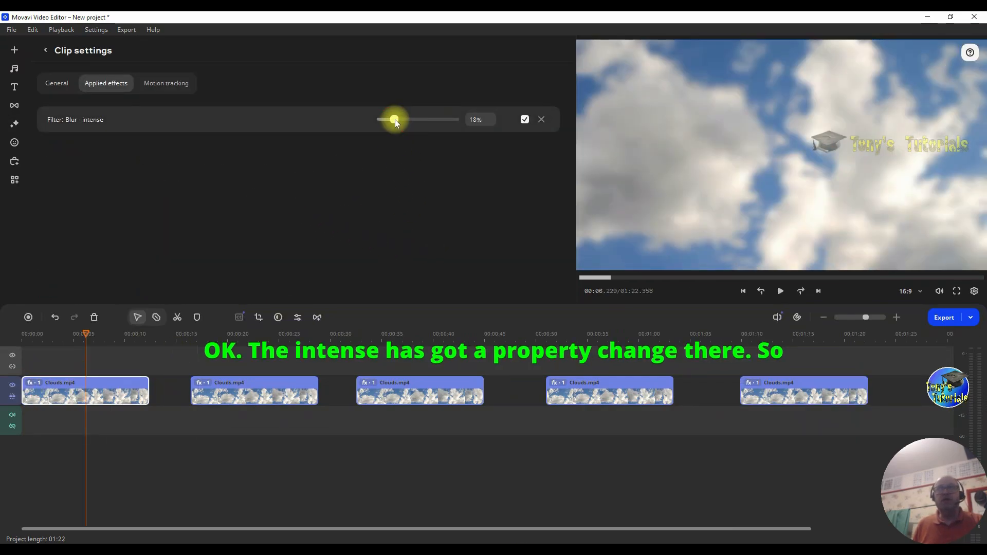
drag(395, 119, 425, 125)
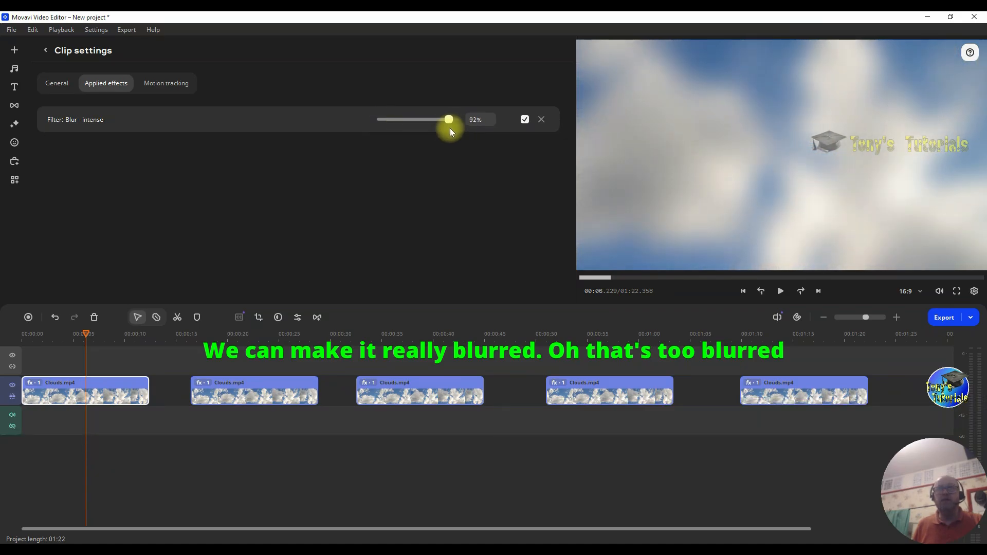
drag(427, 128, 373, 121)
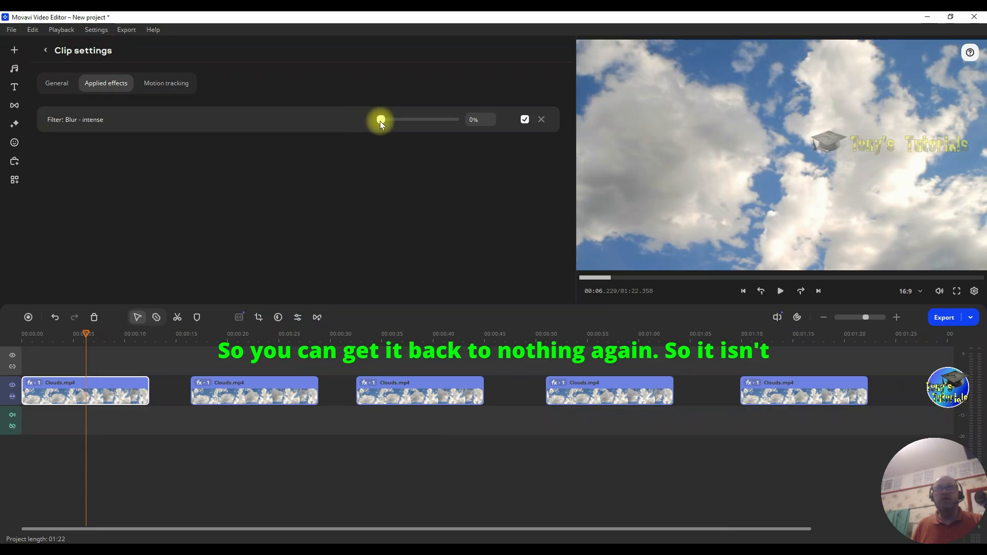
click(381, 120)
drag(381, 117, 398, 121)
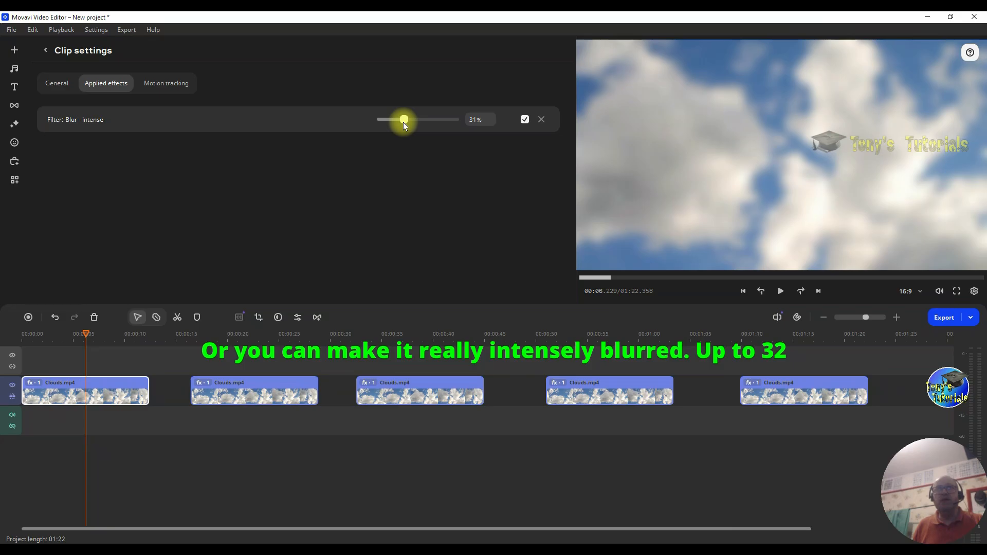
drag(404, 122, 381, 120)
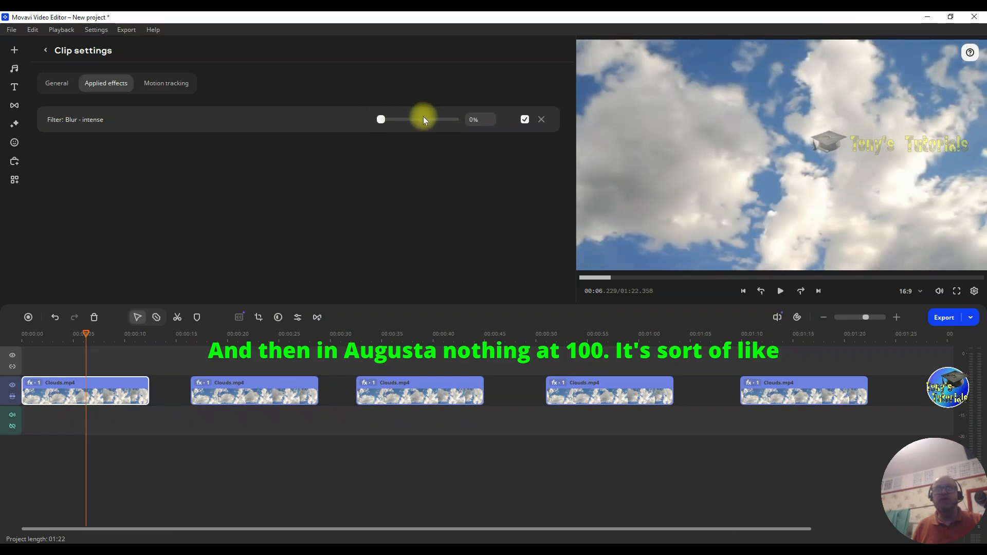
click(541, 120)
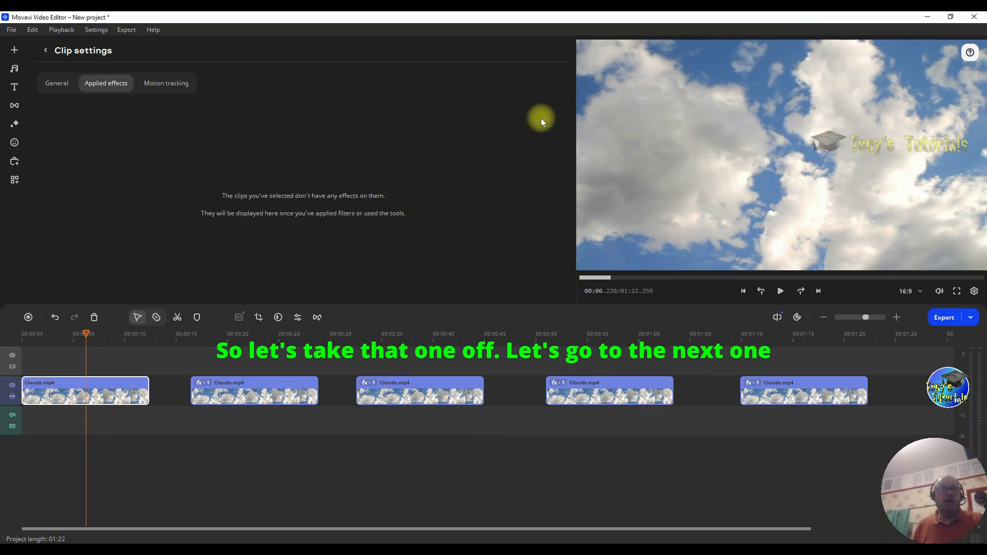
Step: Try the second clip's Blur - mild filter at 21% and 0% near the clip's start, and remove it
click(206, 383)
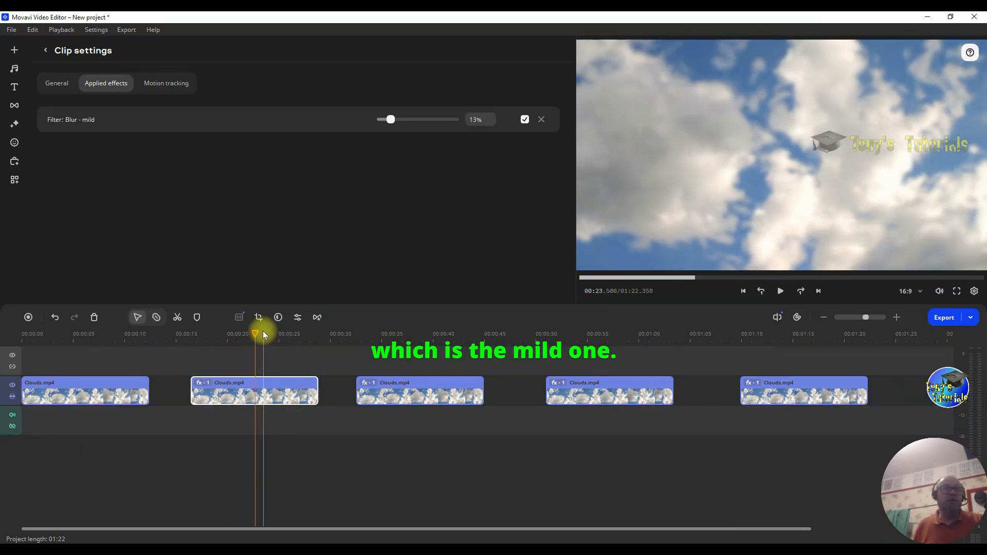
drag(259, 333, 200, 334)
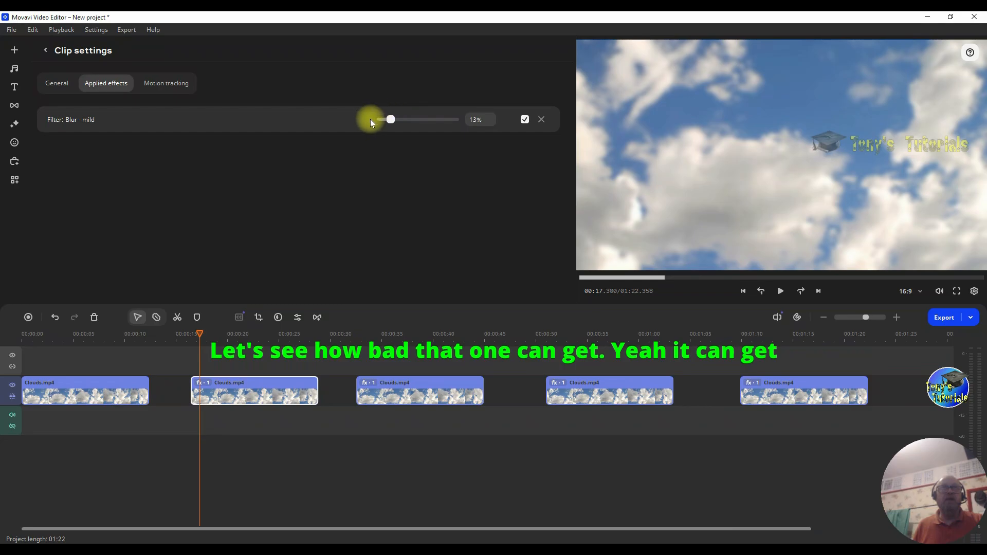
mouse_move(399, 122)
mouse_down()
mouse_move(467, 126)
mouse_move(374, 128)
mouse_move(402, 131)
mouse_up()
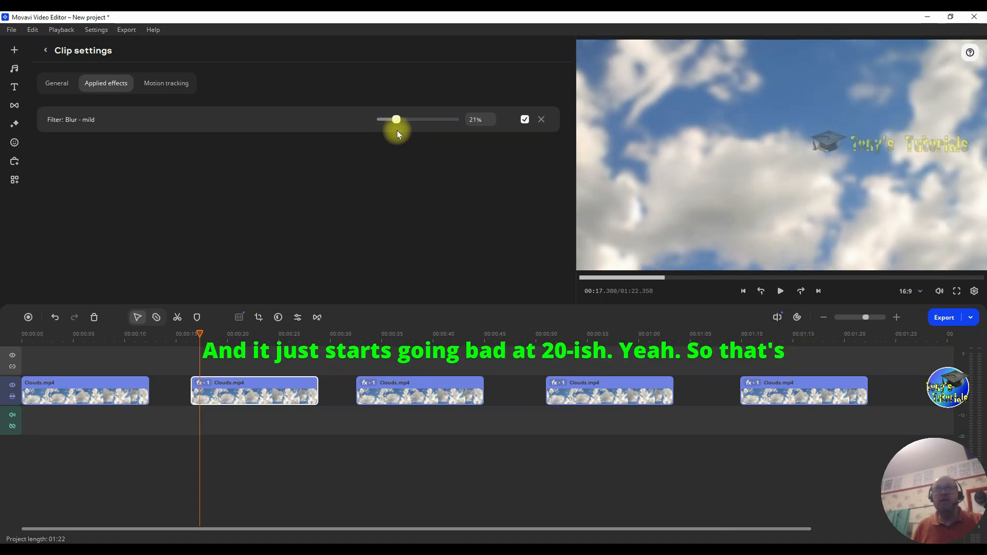
mouse_move(397, 131)
mouse_down()
mouse_move(418, 130)
mouse_move(379, 128)
mouse_up()
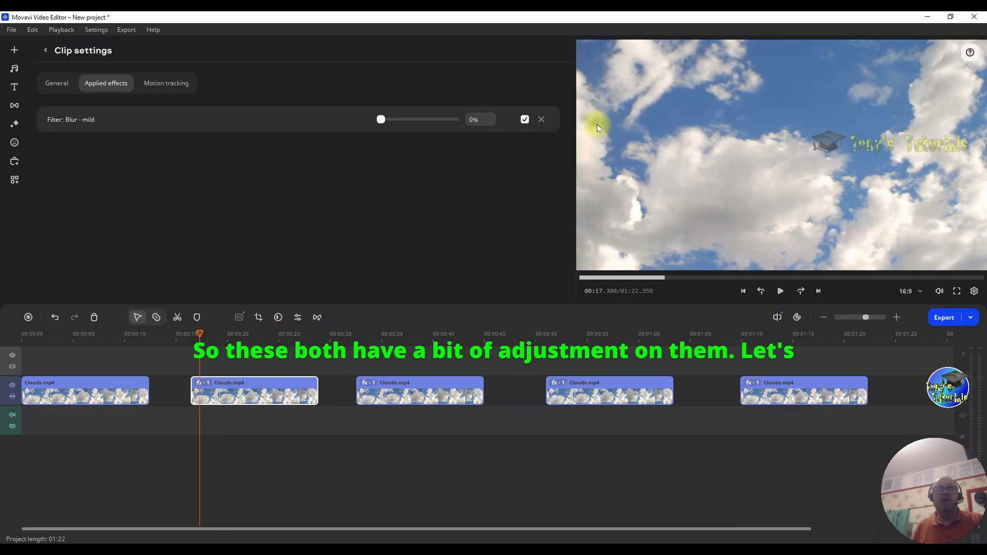
click(542, 119)
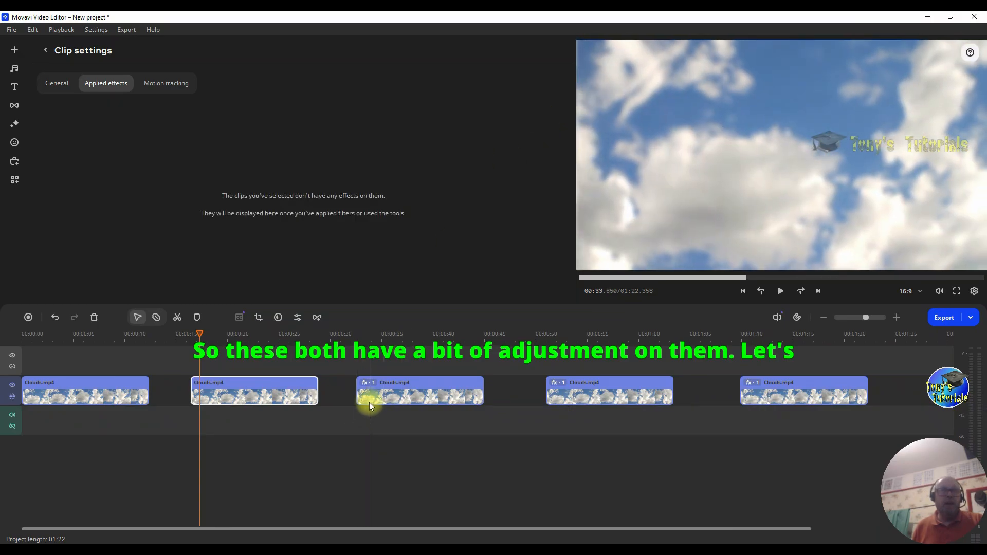
Step: Try the strength of the third clip's Bokeh blur - bang! filter up to 100%, and remove it
click(369, 396)
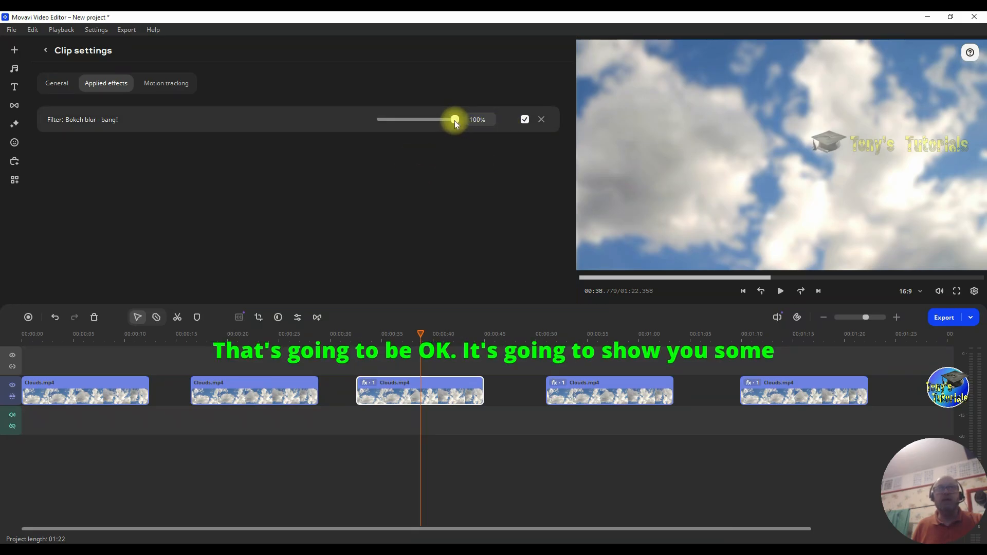
drag(447, 121, 472, 123)
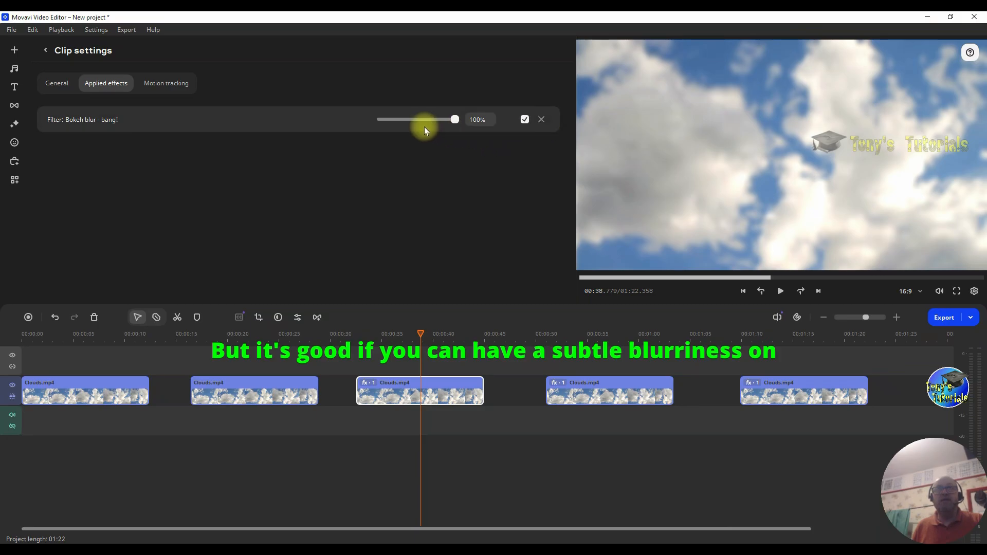
click(544, 119)
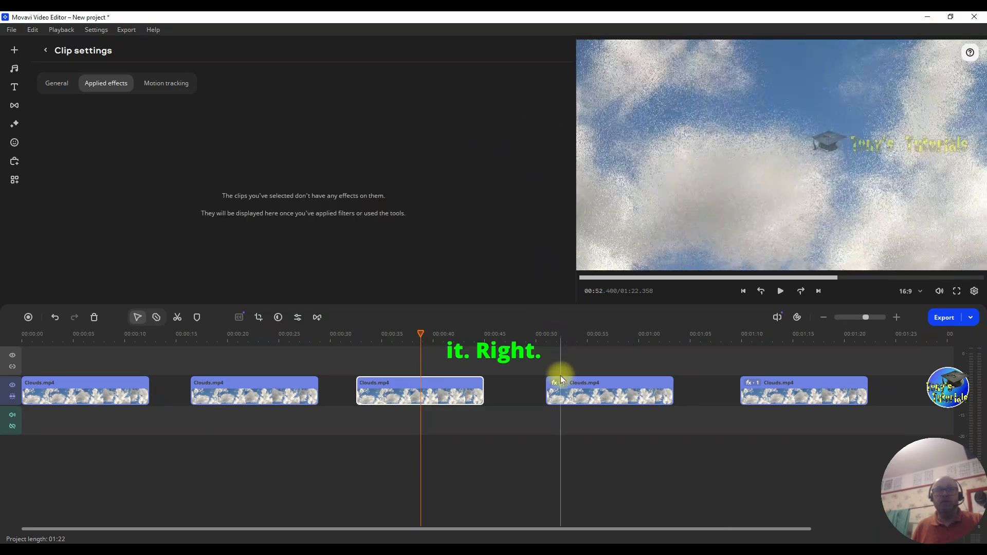
Step: Try the fourth clip's Diffuse - high filter at 0% and 13%, scrub through to the last clip, and remove the filter
click(557, 384)
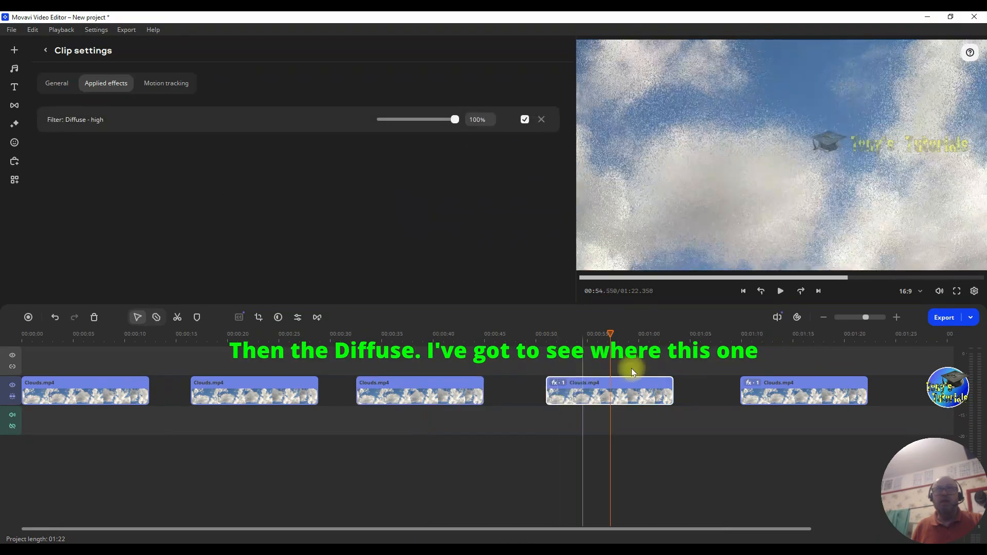
click(609, 329)
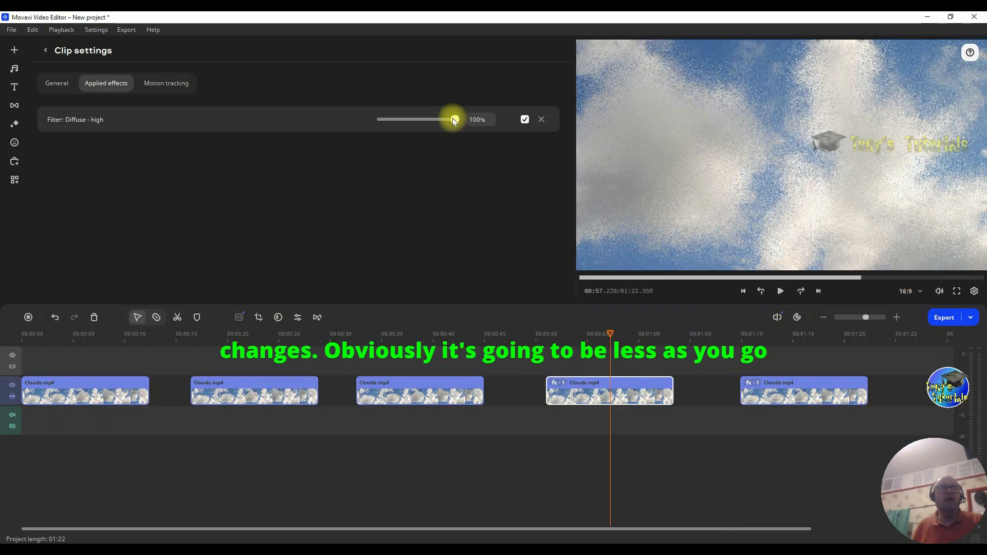
drag(453, 118, 384, 119)
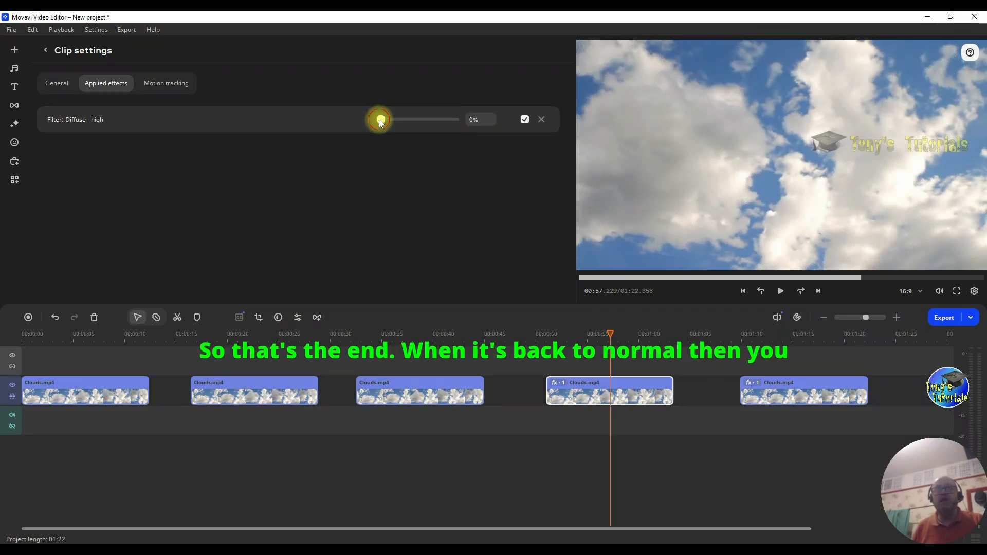
drag(385, 122, 387, 122)
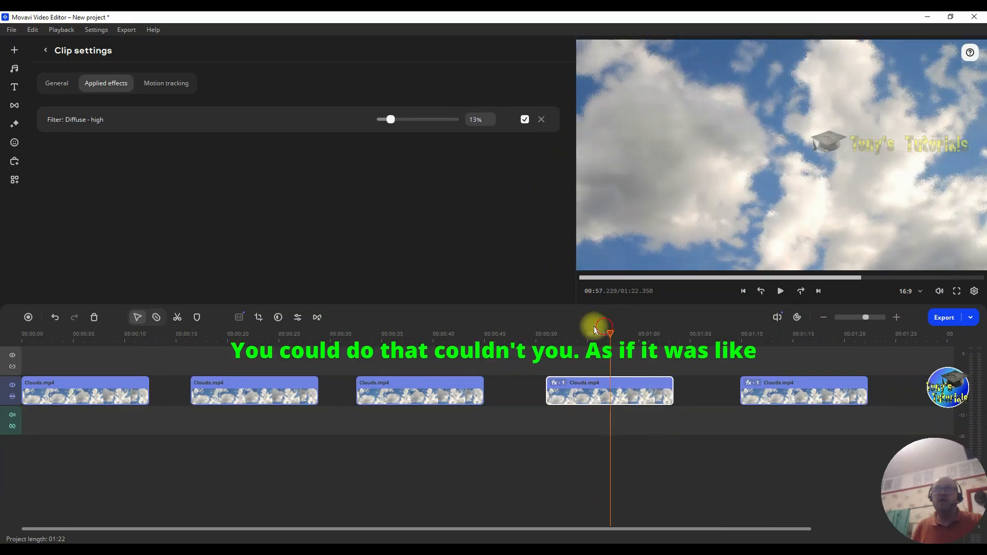
click(593, 333)
drag(592, 332, 747, 357)
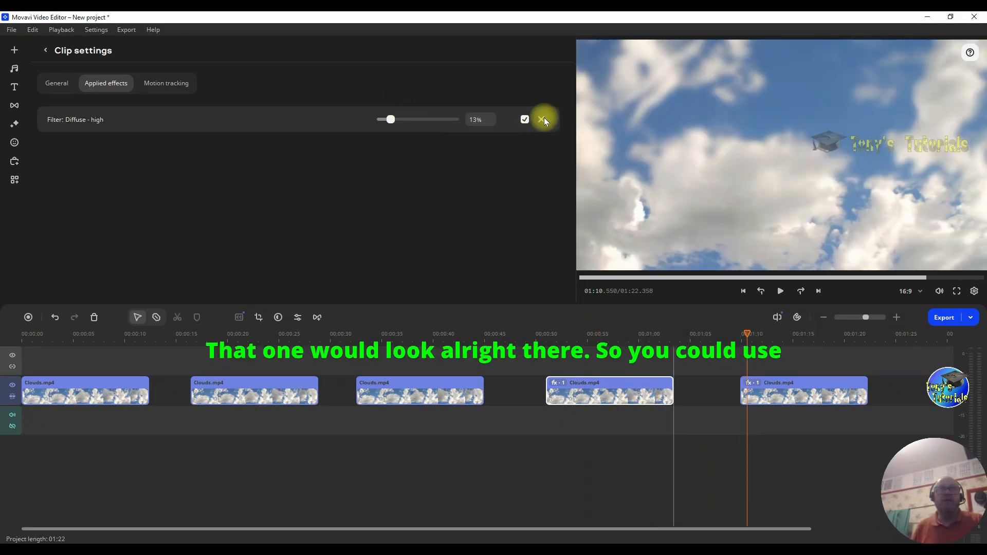
click(540, 122)
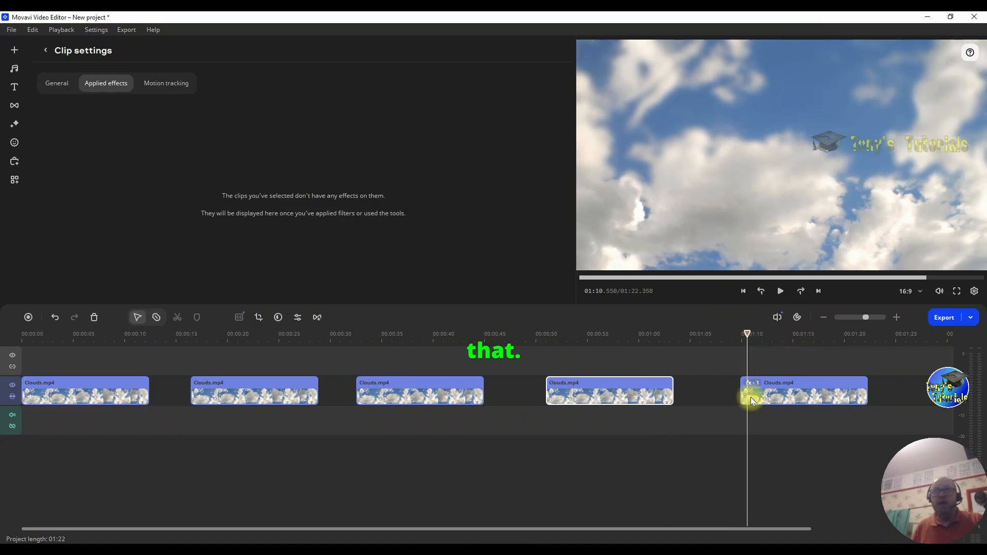
Step: Try the last clip's Tilt-shift - bottom filter at 8%, 72%, 90% and 66%, and remove it
click(756, 385)
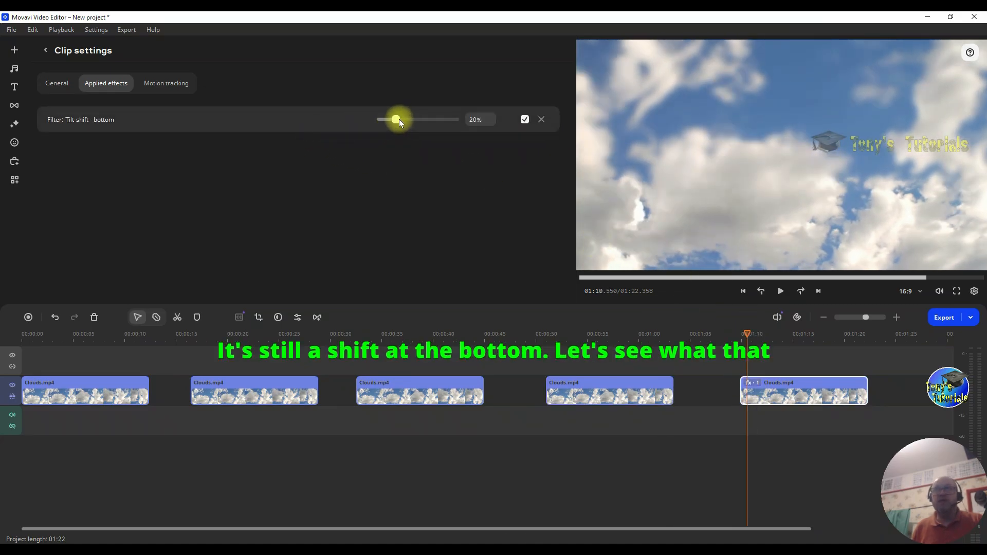
drag(411, 121, 387, 122)
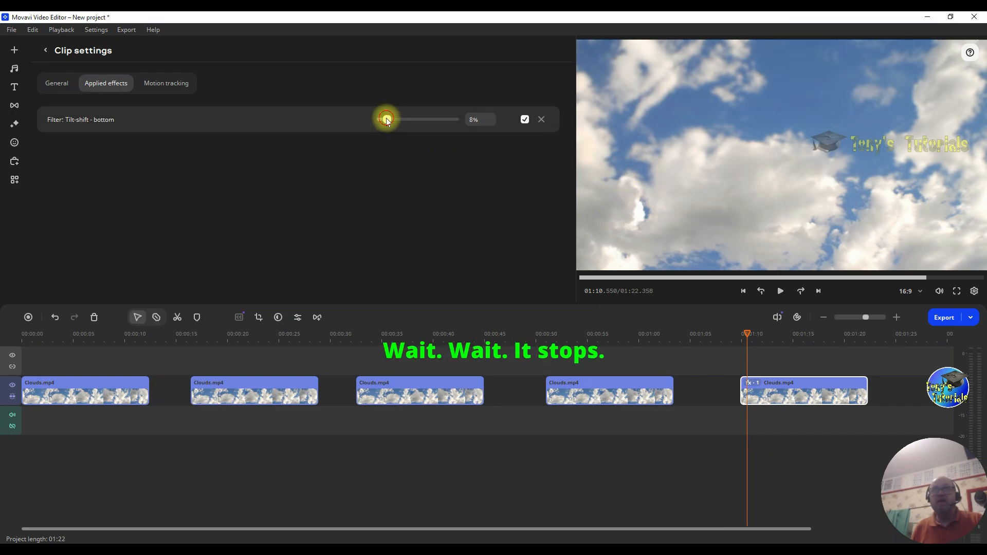
drag(386, 120, 446, 124)
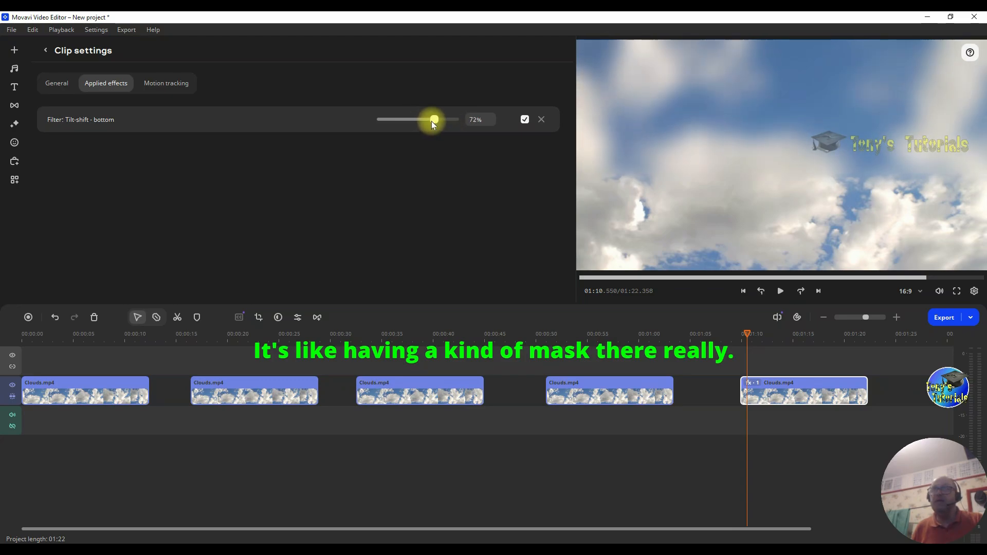
mouse_move(408, 119)
mouse_down()
mouse_move(399, 116)
mouse_move(428, 117)
mouse_up()
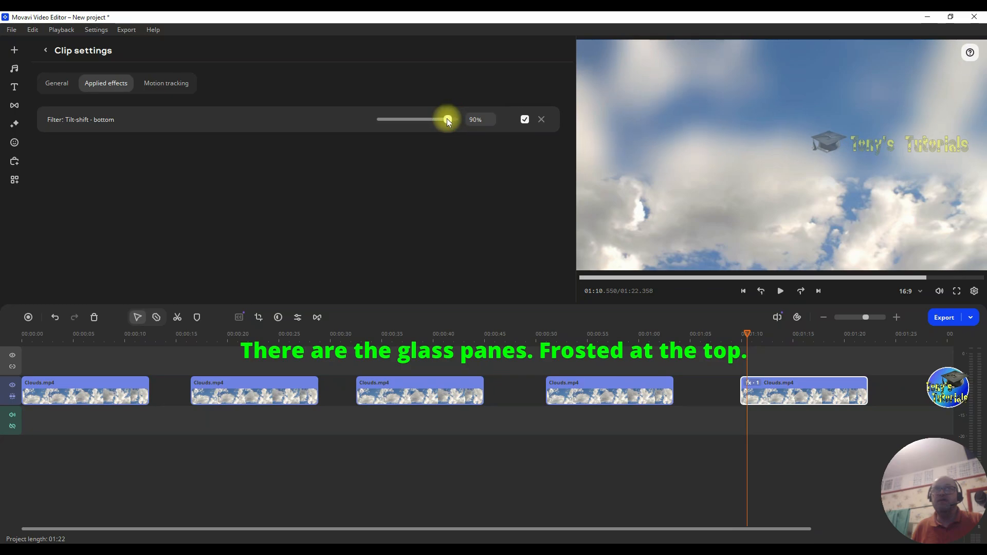
mouse_move(430, 119)
mouse_down()
mouse_move(397, 119)
mouse_move(429, 119)
mouse_up()
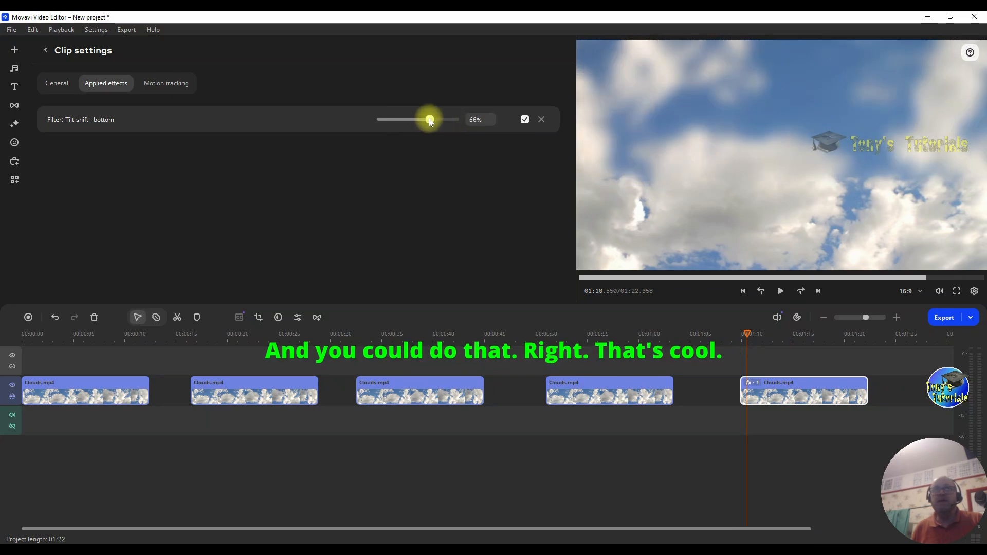
click(541, 120)
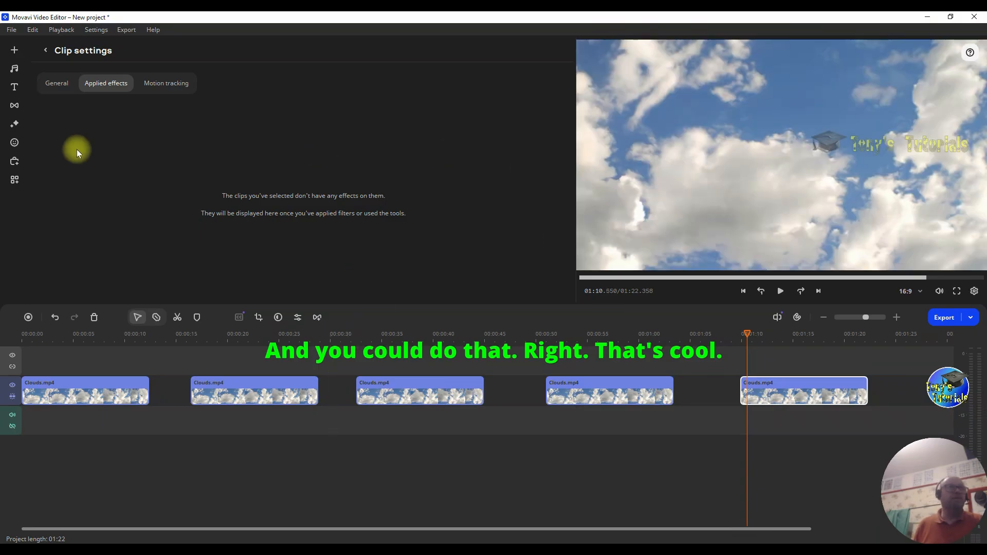
Step: Apply the color filters Adams, Cézanne, Dalí, Gauguin and Rubens to the five clips in timeline order
click(15, 125)
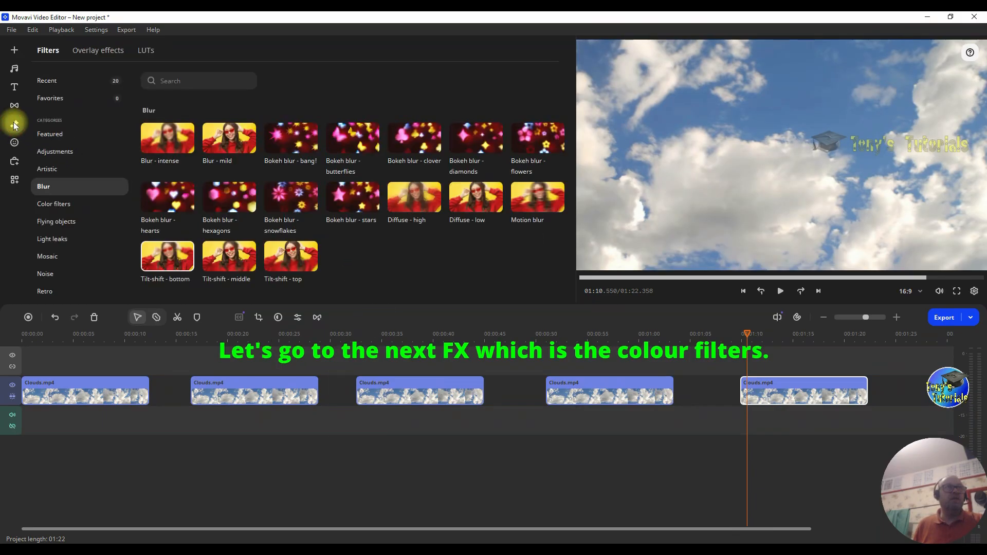
click(57, 204)
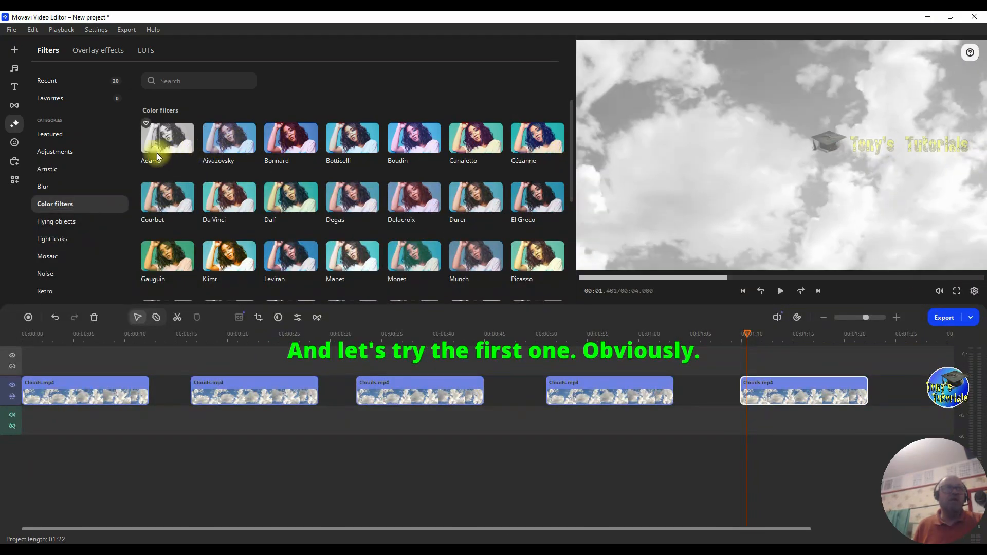
drag(166, 143, 58, 385)
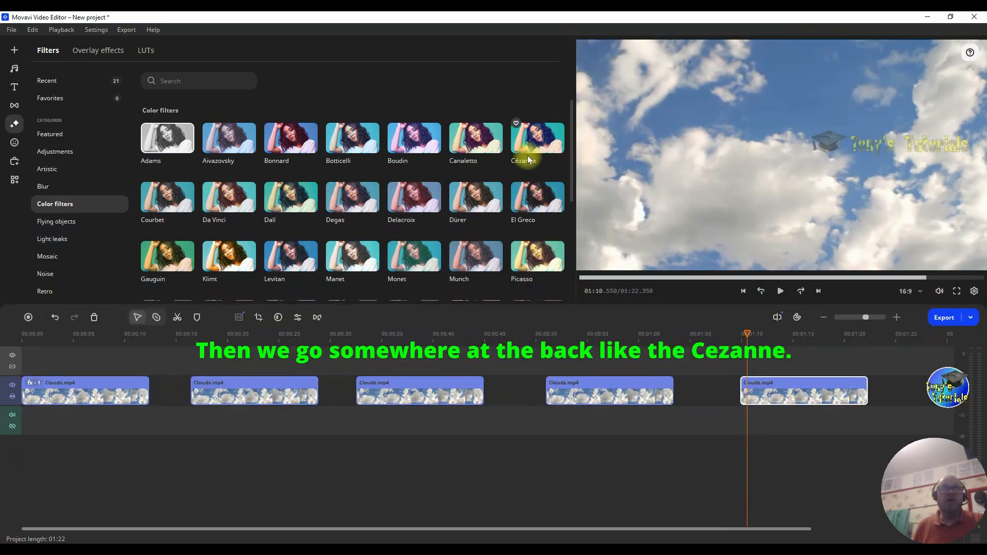
drag(535, 142, 221, 381)
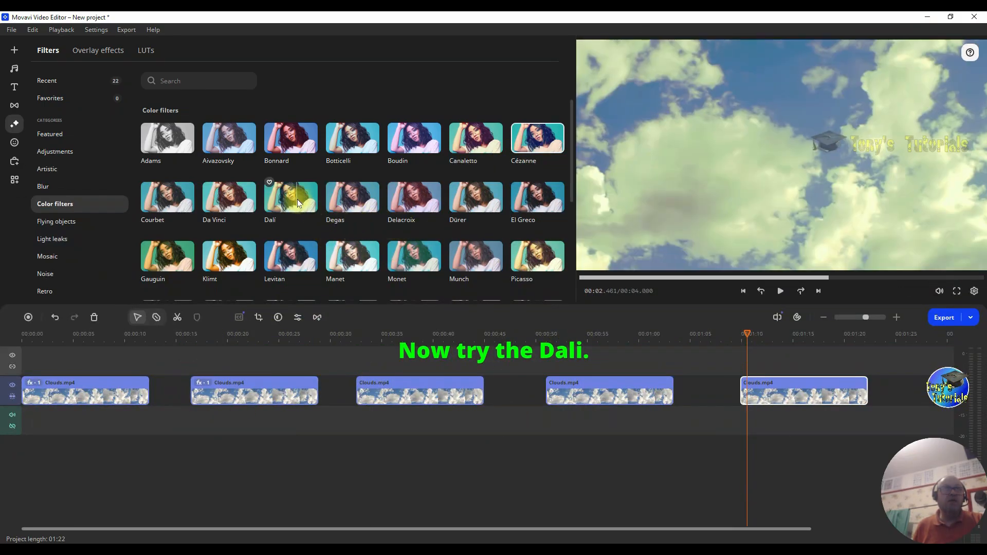
drag(297, 199, 378, 380)
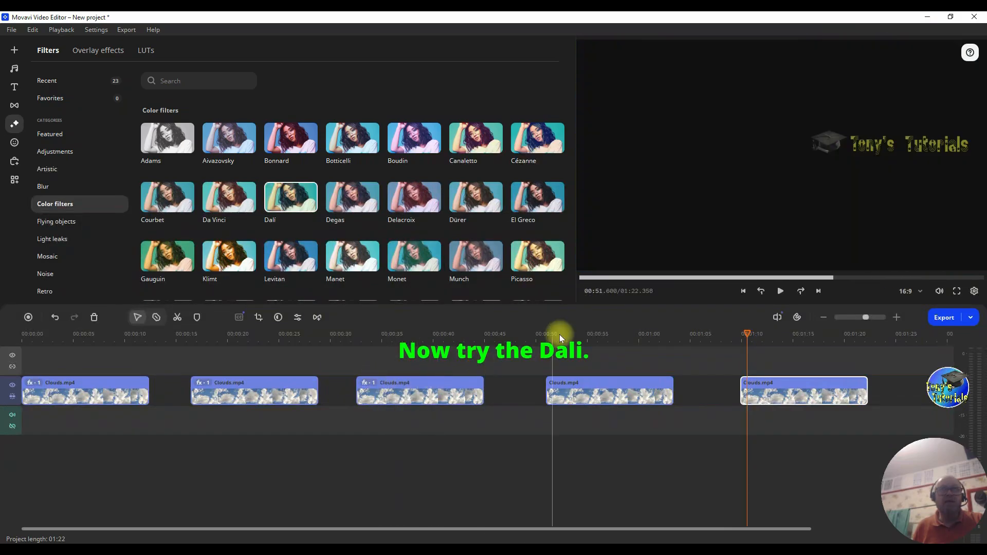
scroll(478, 250, down, 1)
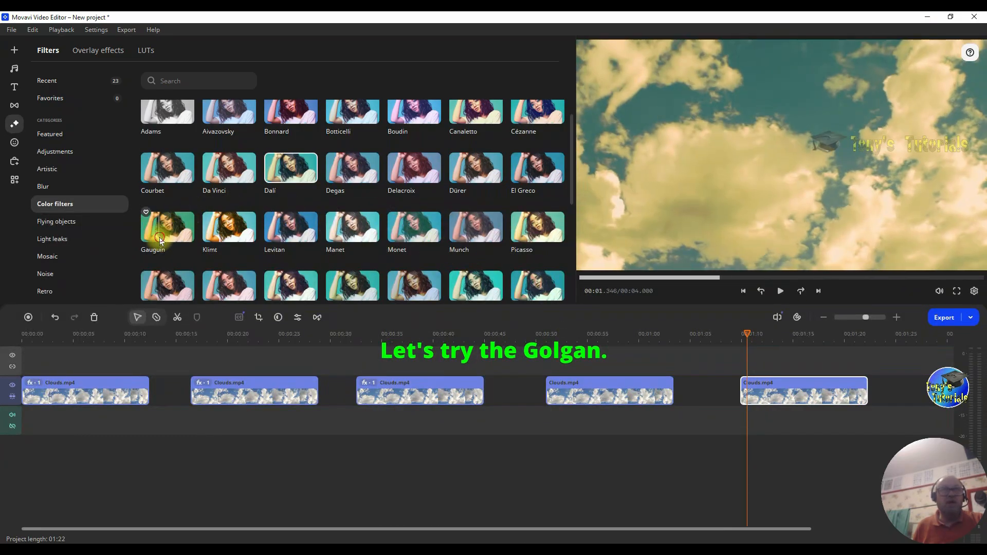
drag(159, 240, 558, 381)
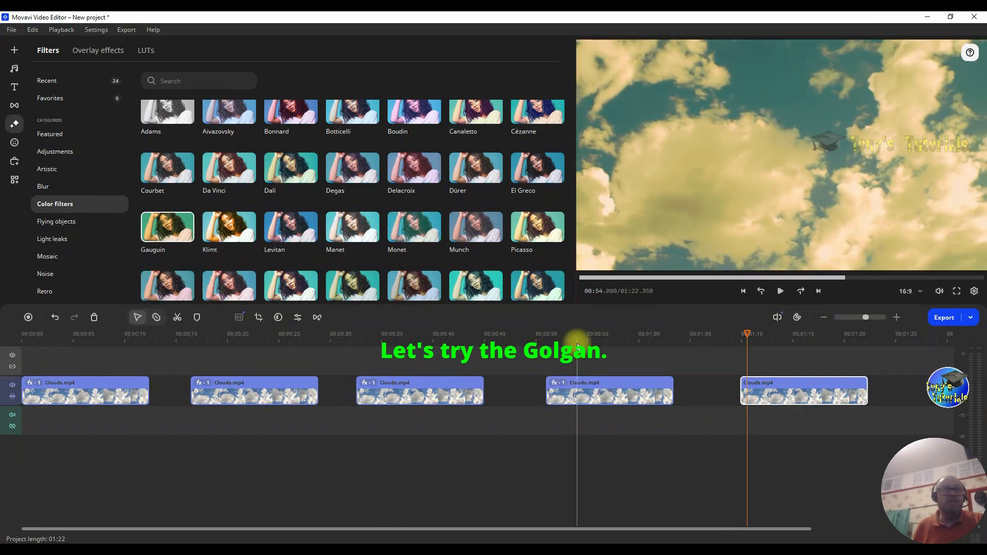
scroll(492, 278, down, 1)
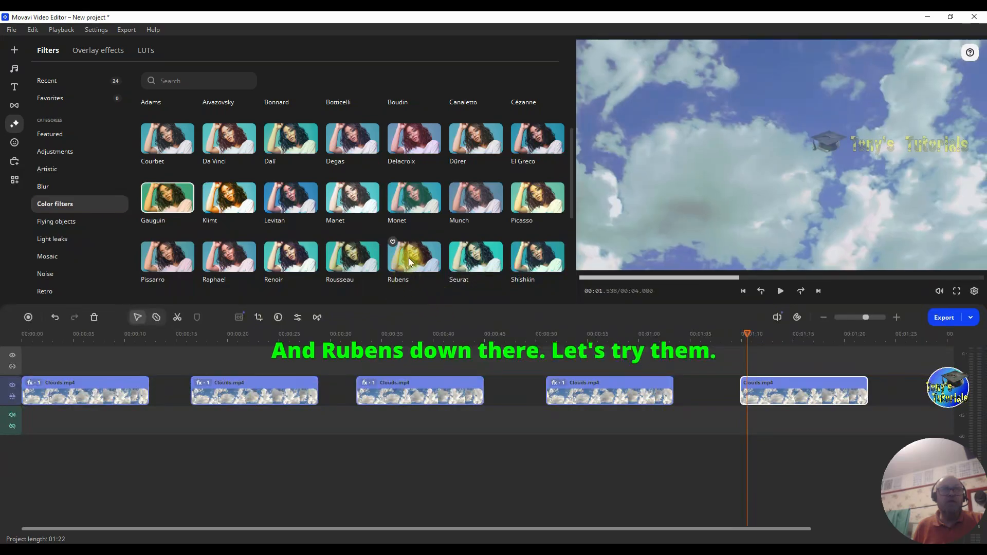
drag(409, 257, 753, 388)
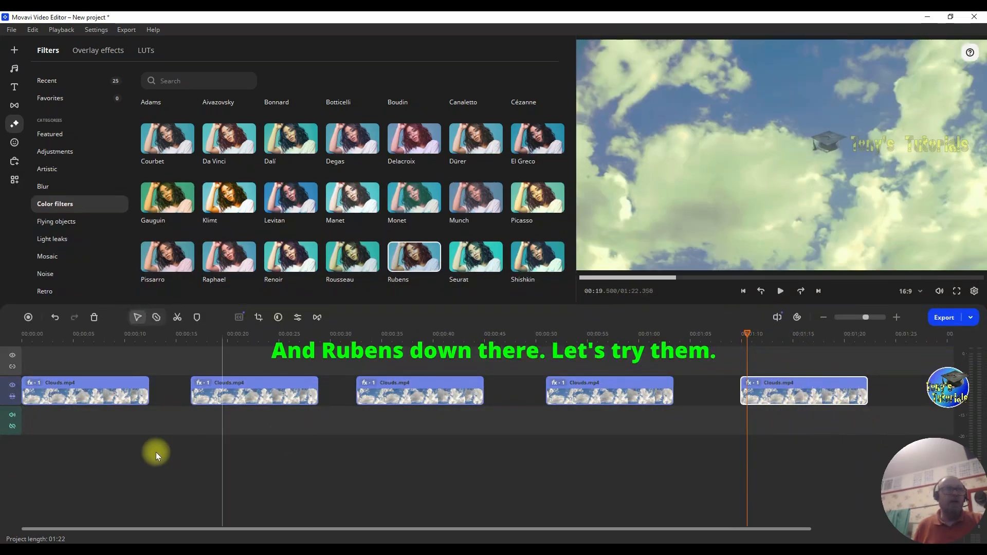
Step: Return the playhead to the project start and preview the first clip's Adams and the second clip's Cézanne color filters
click(24, 332)
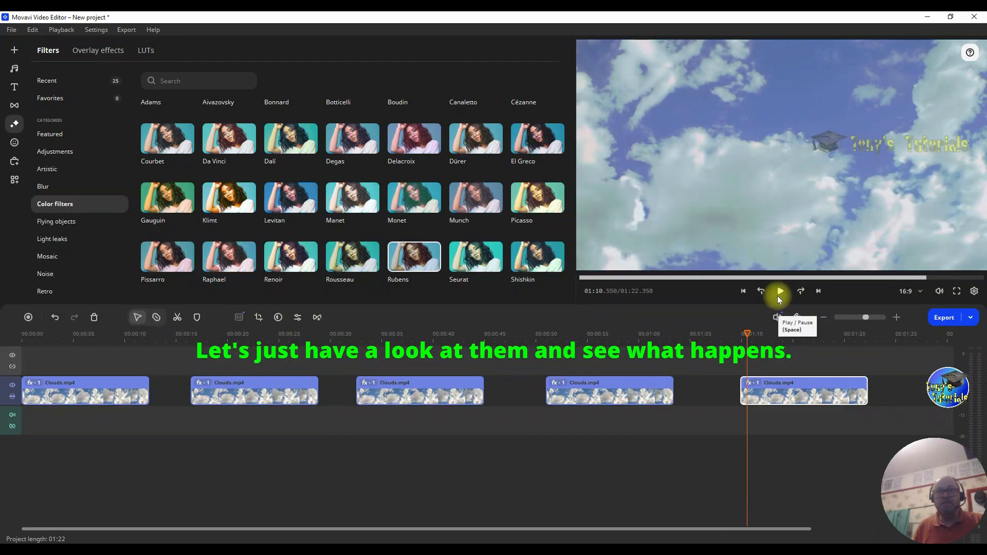
click(745, 293)
click(744, 292)
click(744, 292)
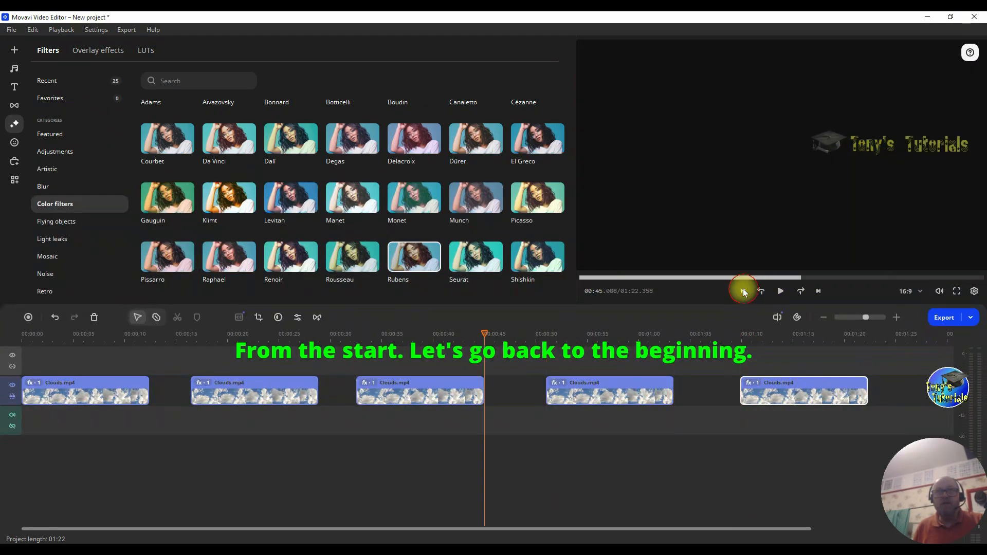
click(744, 292)
click(744, 292)
click(744, 292)
click(744, 292)
click(743, 292)
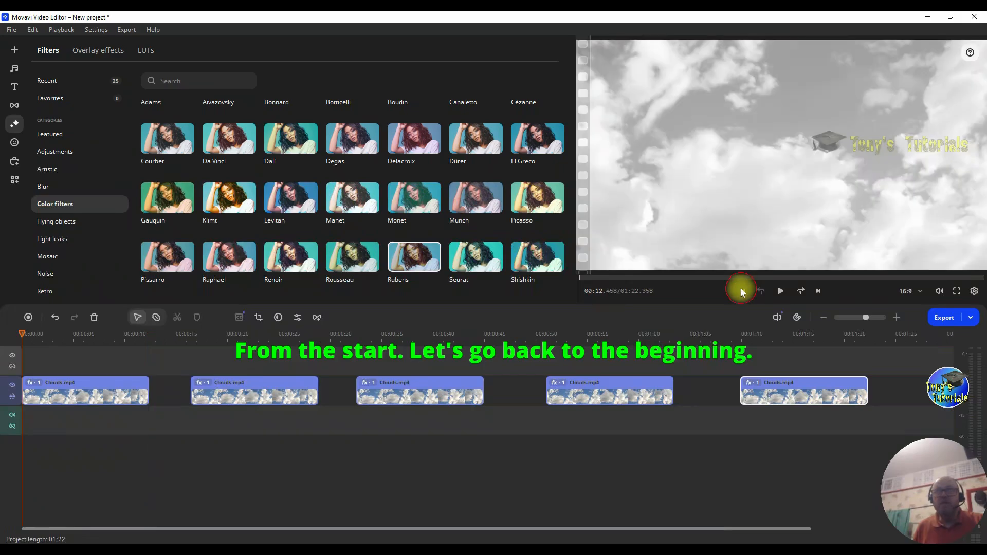
click(781, 292)
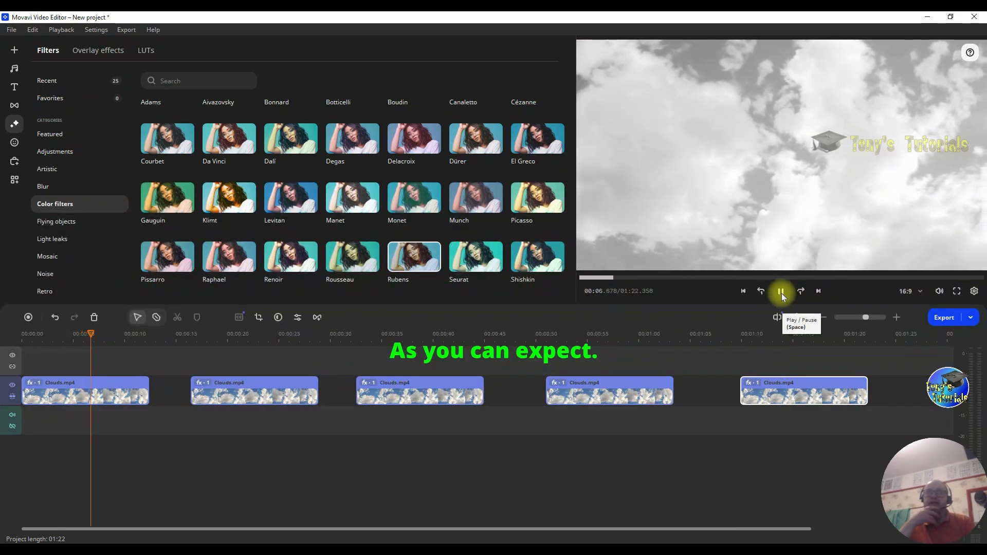
click(180, 351)
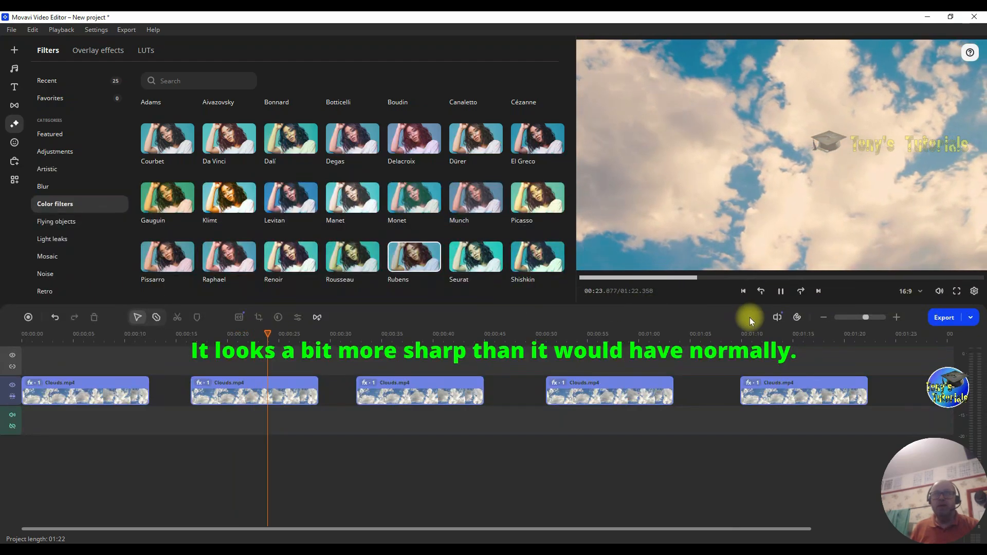
click(781, 291)
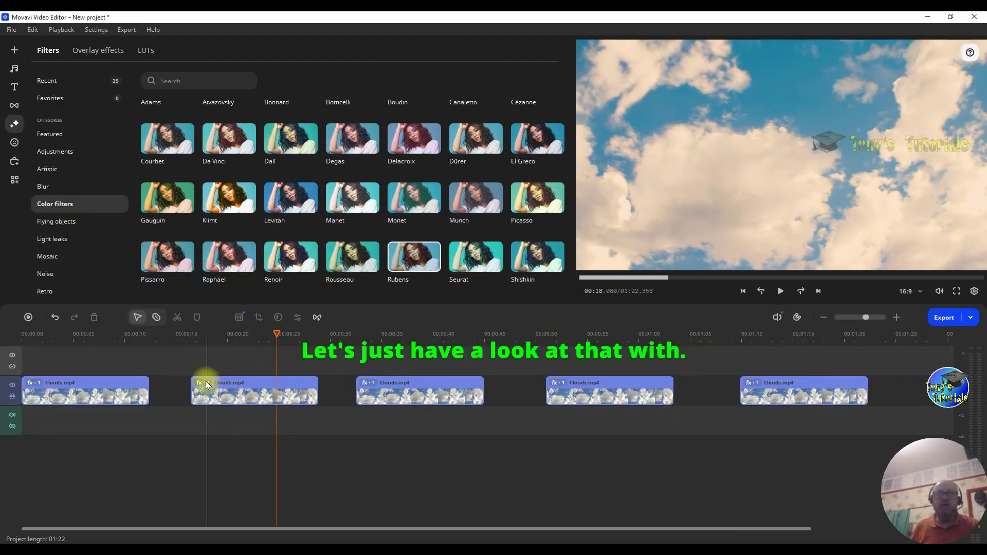
Step: Open the second clip's applied effects and switch the Cézanne filter off and on repeatedly to compare before and after
click(202, 381)
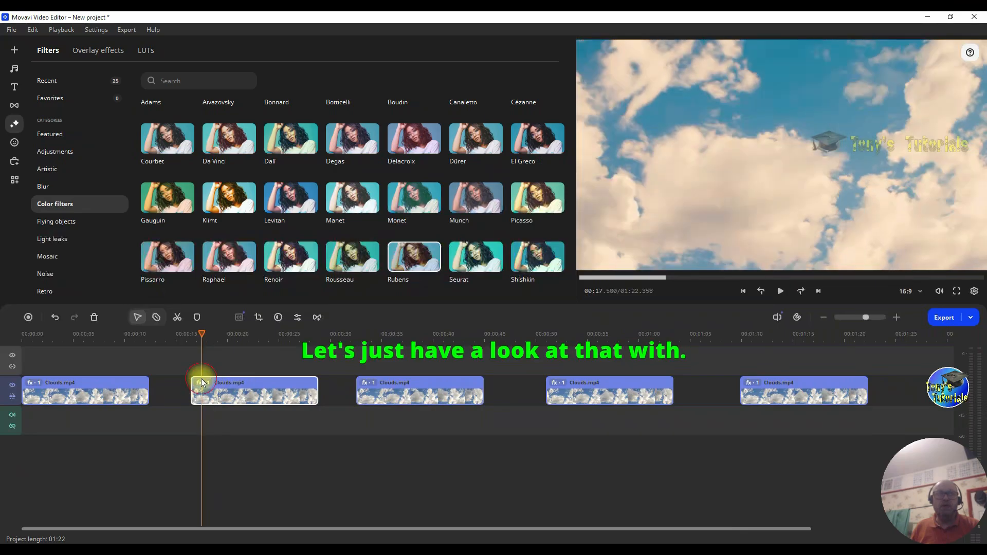
double_click(201, 382)
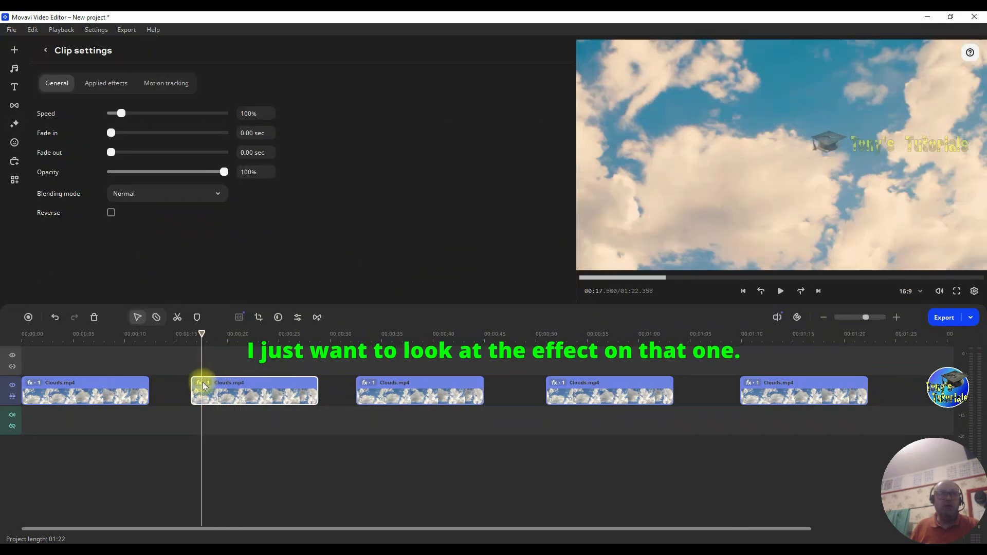
click(202, 383)
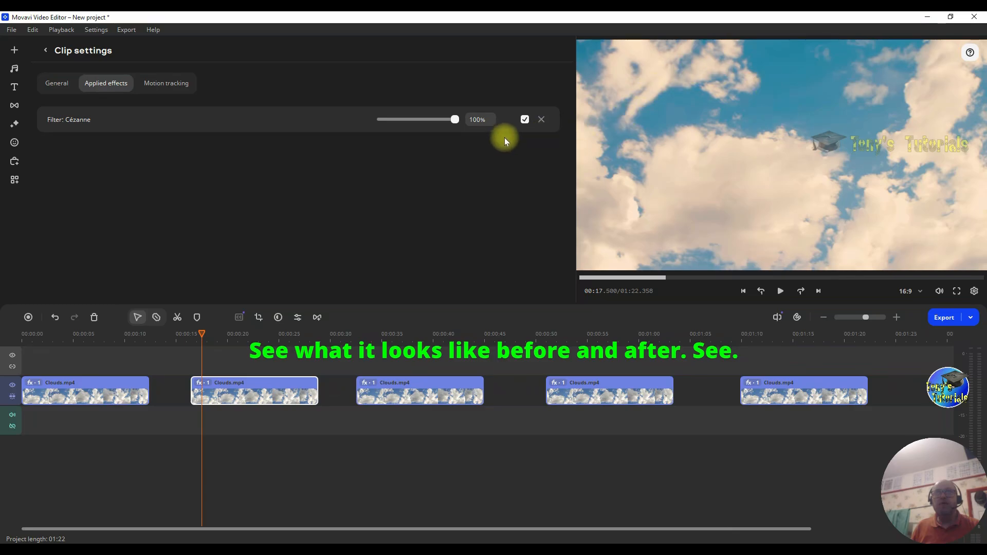
click(524, 120)
click(524, 119)
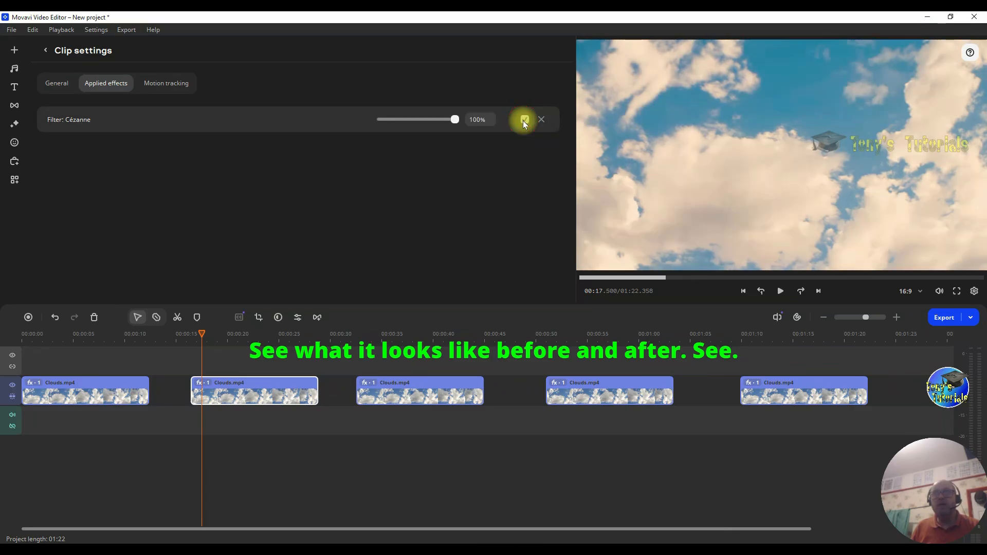
click(524, 120)
click(524, 120)
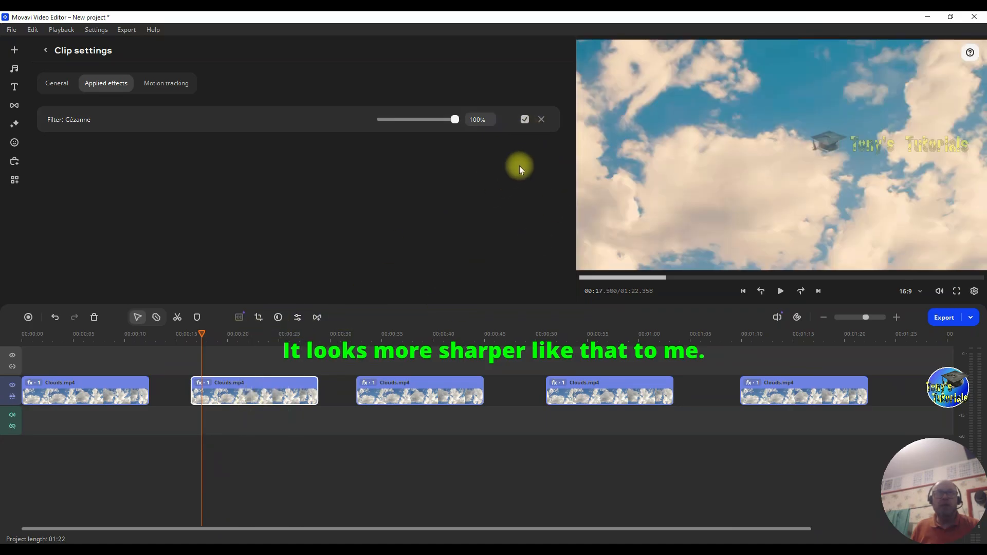
click(526, 120)
click(525, 119)
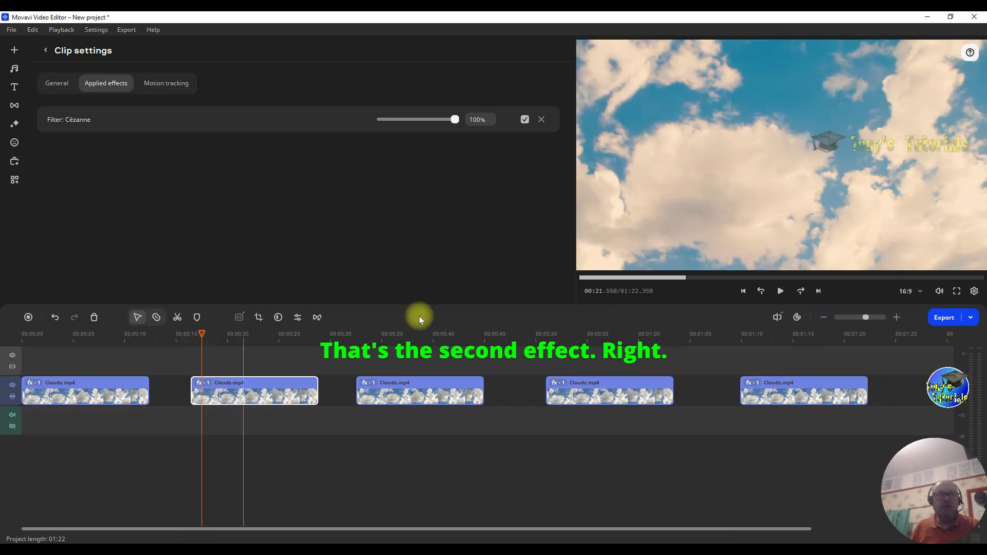
Step: Preview the color filters on the third, fourth and last clips by playing a short part of each
click(781, 291)
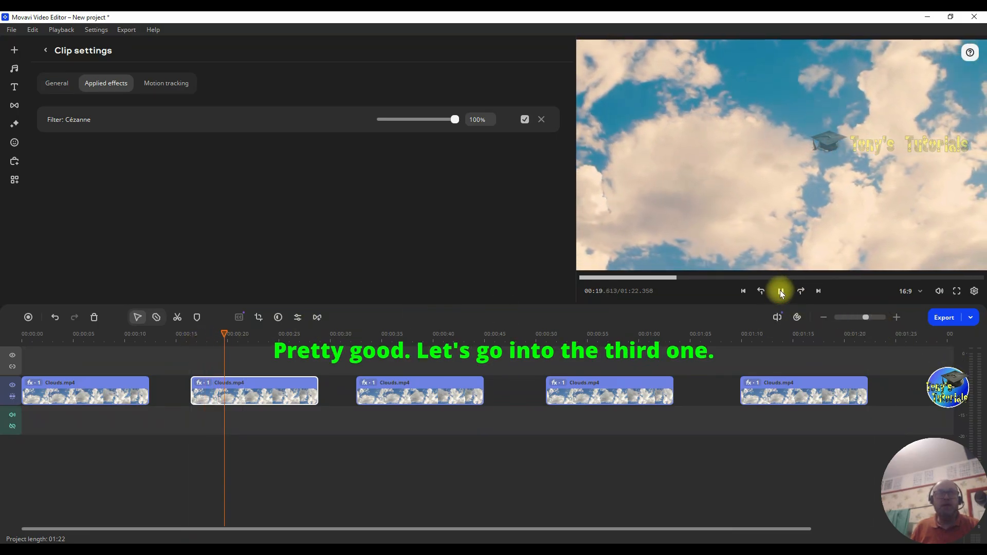
click(353, 337)
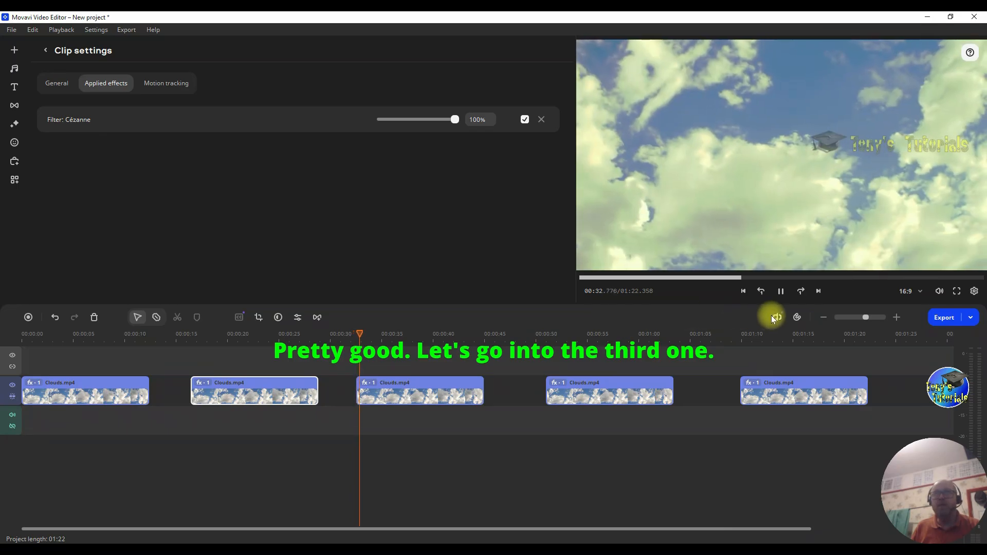
click(547, 335)
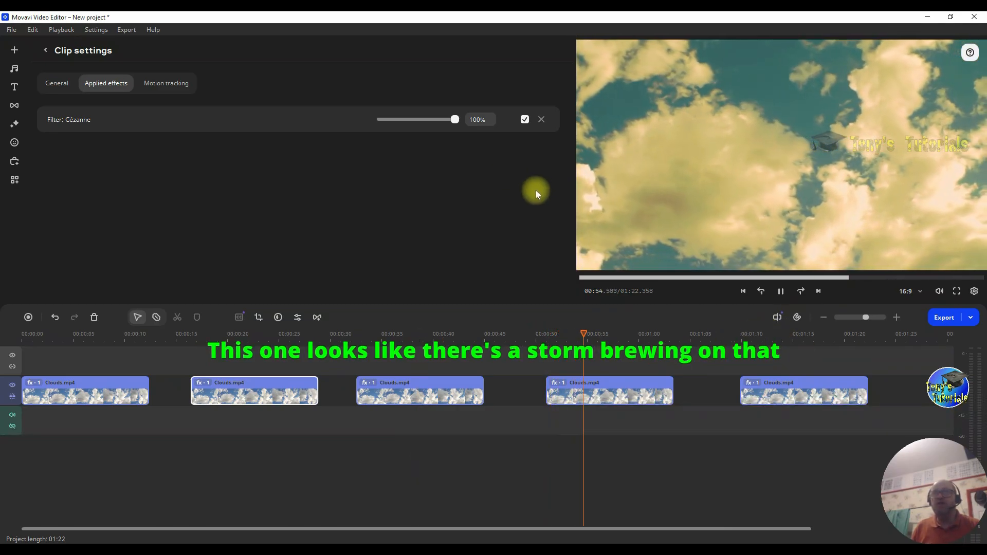
click(724, 336)
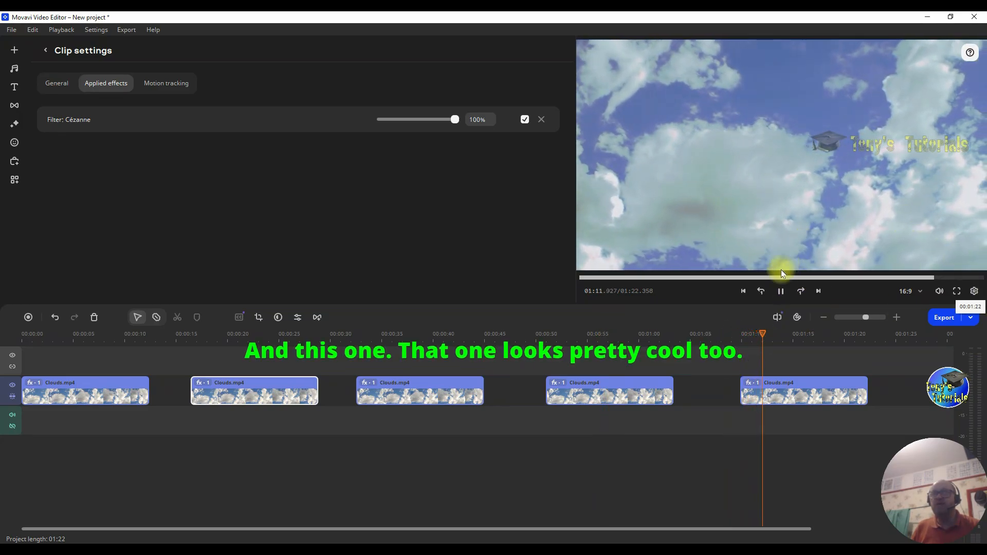
click(785, 298)
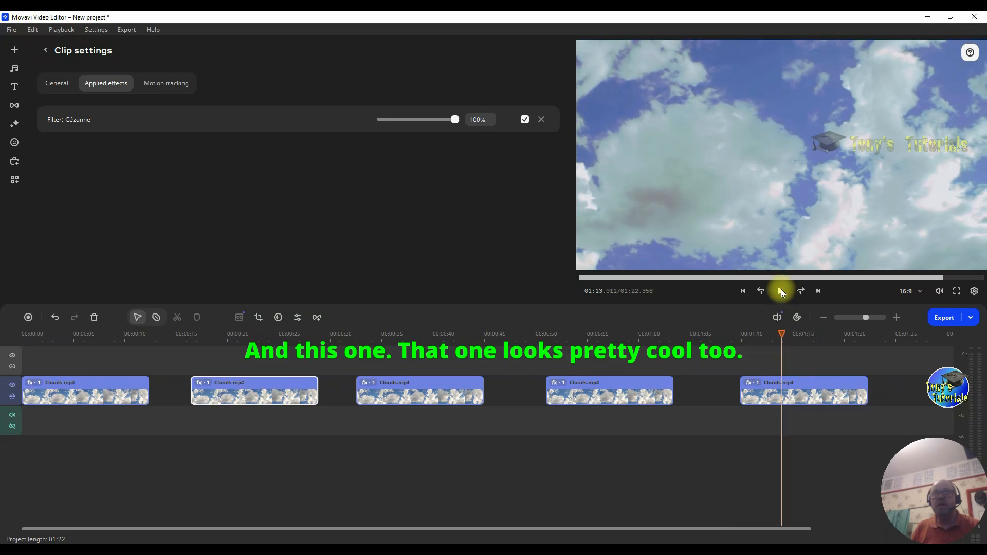
Step: Try the last clip's Rubens filter at 29% and 1%, and remove it
click(755, 384)
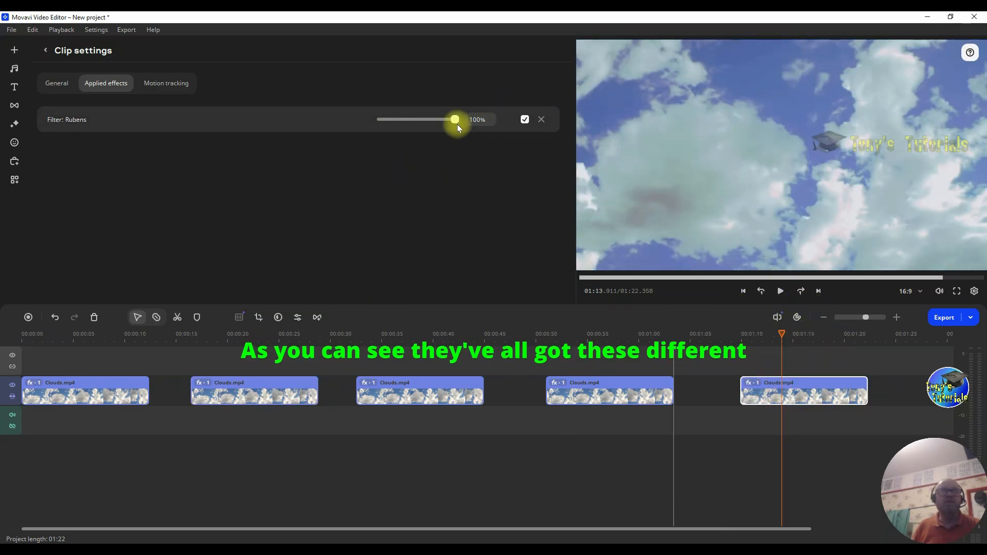
drag(454, 120, 452, 120)
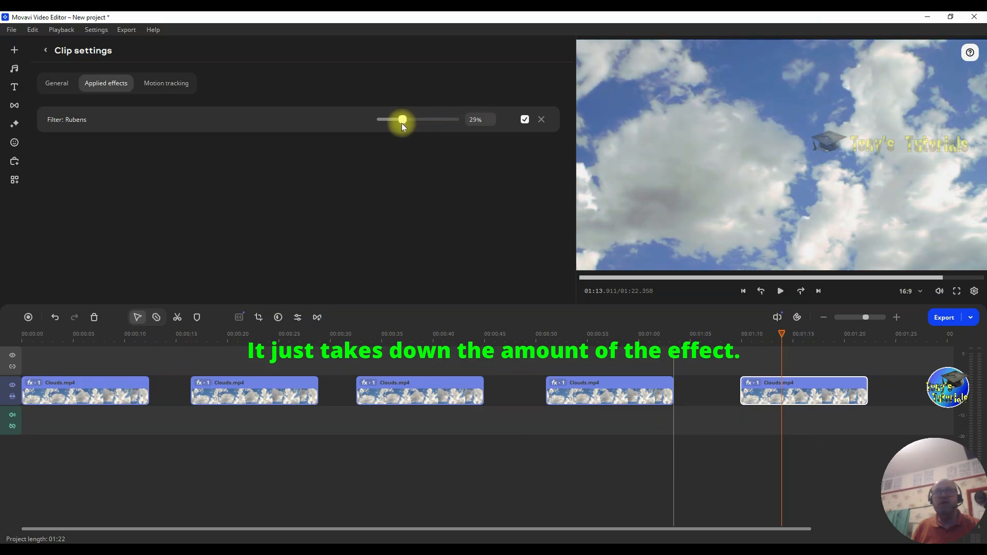
mouse_move(402, 124)
mouse_down()
mouse_move(382, 123)
mouse_move(418, 129)
mouse_up()
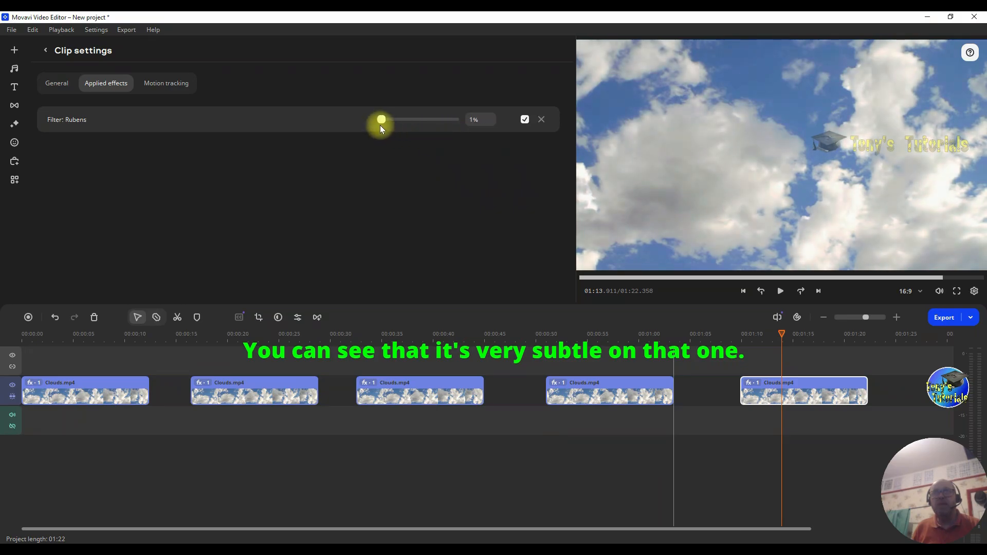
click(541, 121)
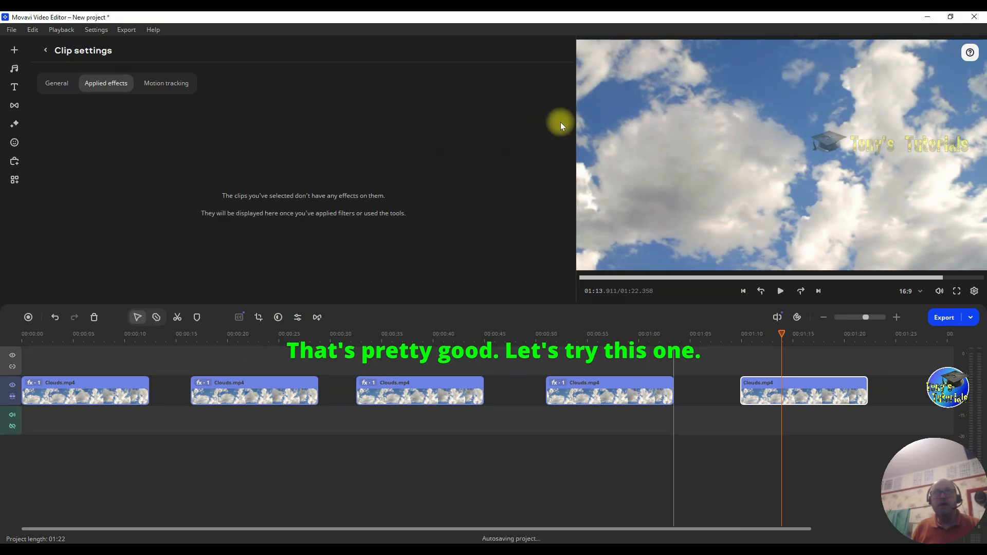
Step: Try the fourth clip's Gauguin filter at 65% and 0%, and remove it
click(563, 381)
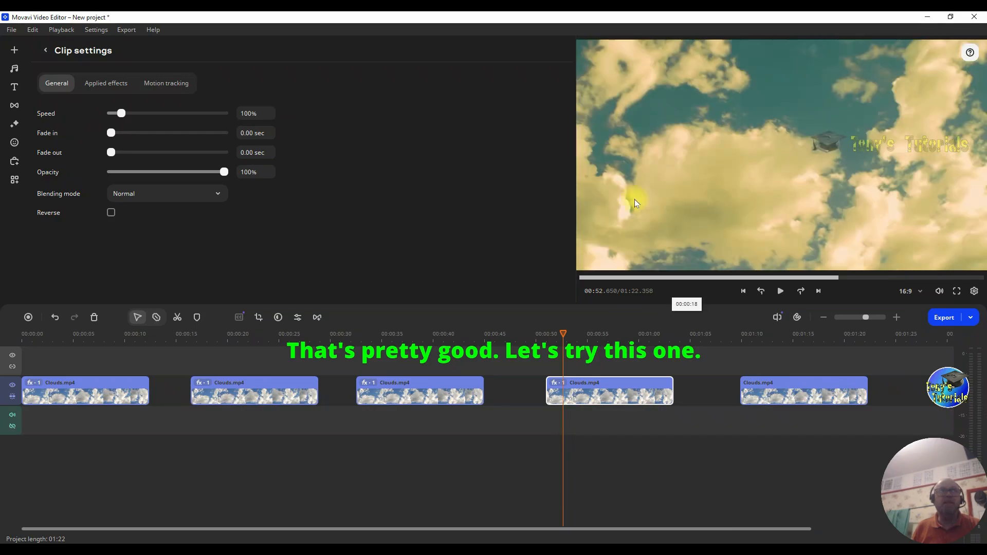
click(554, 382)
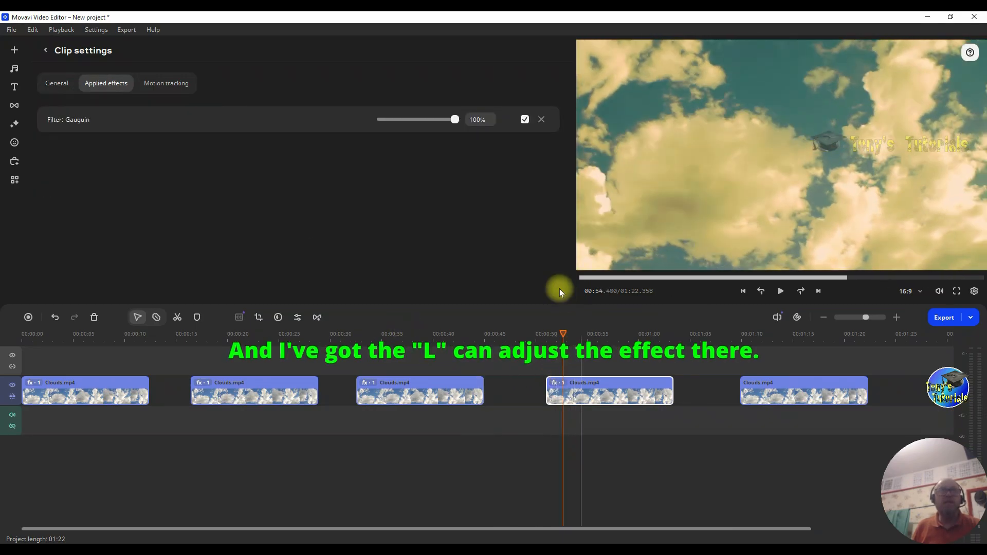
drag(452, 119, 371, 120)
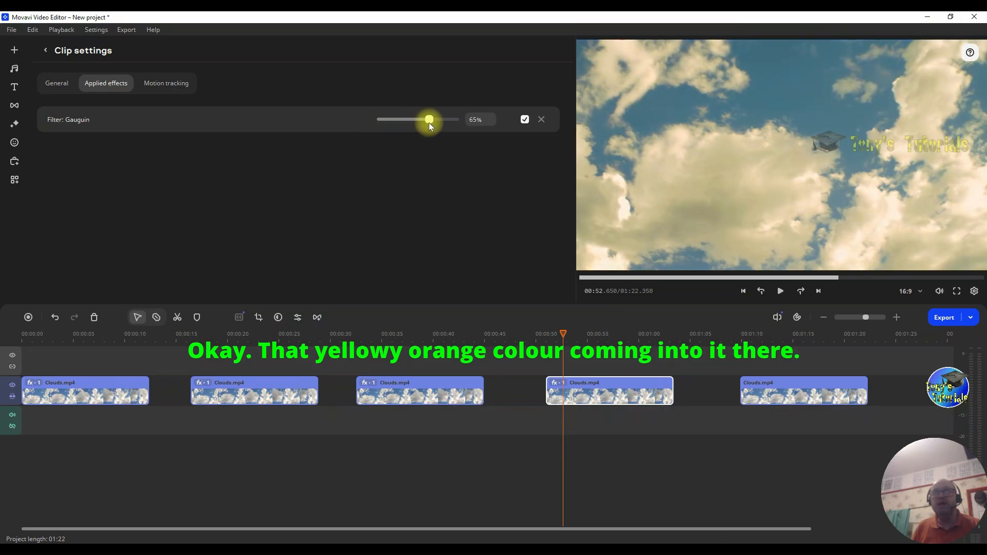
drag(430, 125, 435, 126)
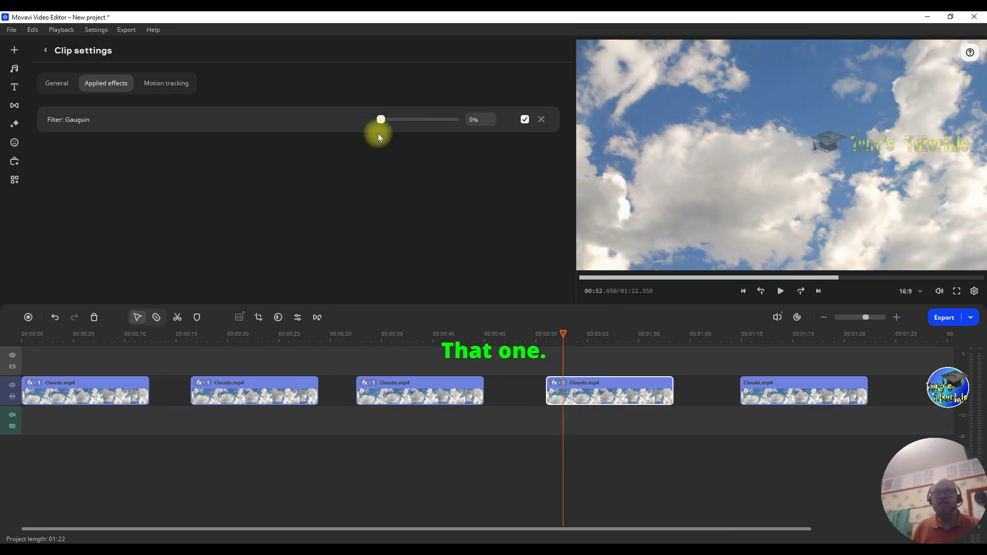
right_click(561, 384)
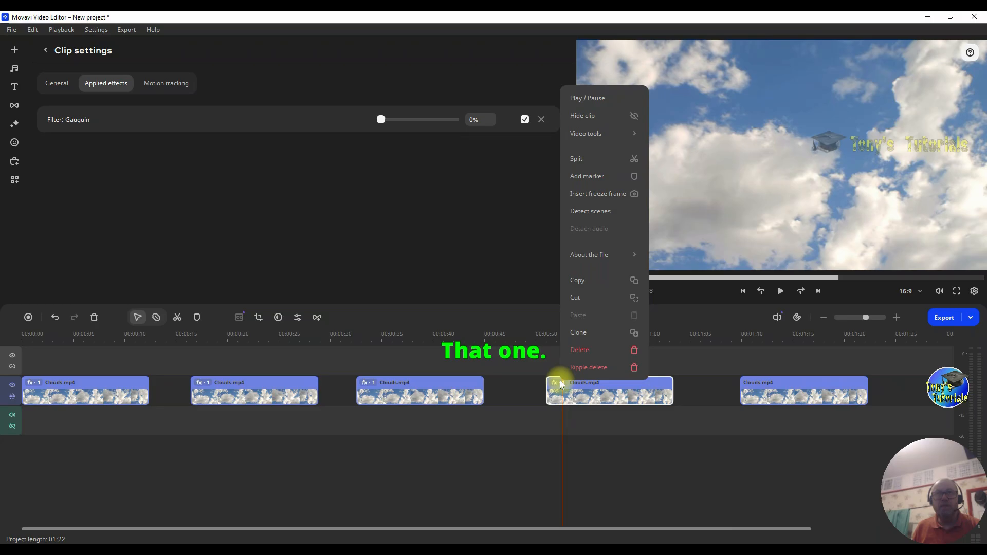
click(541, 121)
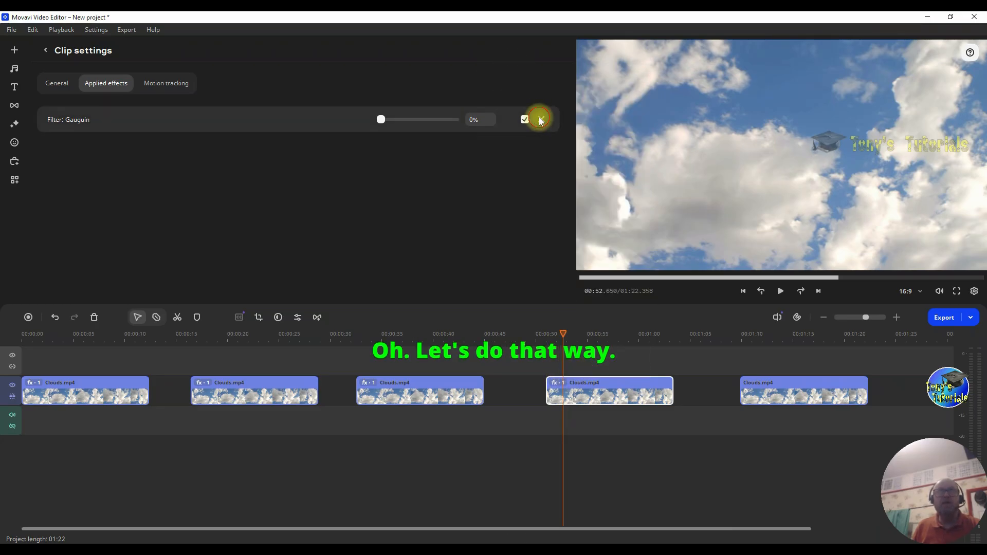
Step: Try the third clip's Dalí filter at 94%, 98% and 100%, and remove it
click(368, 385)
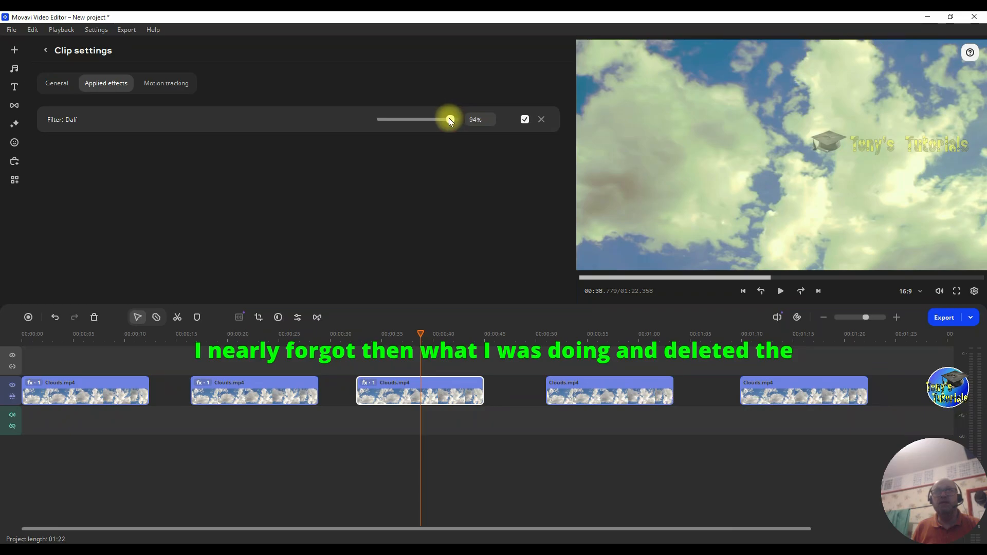
drag(445, 119, 367, 119)
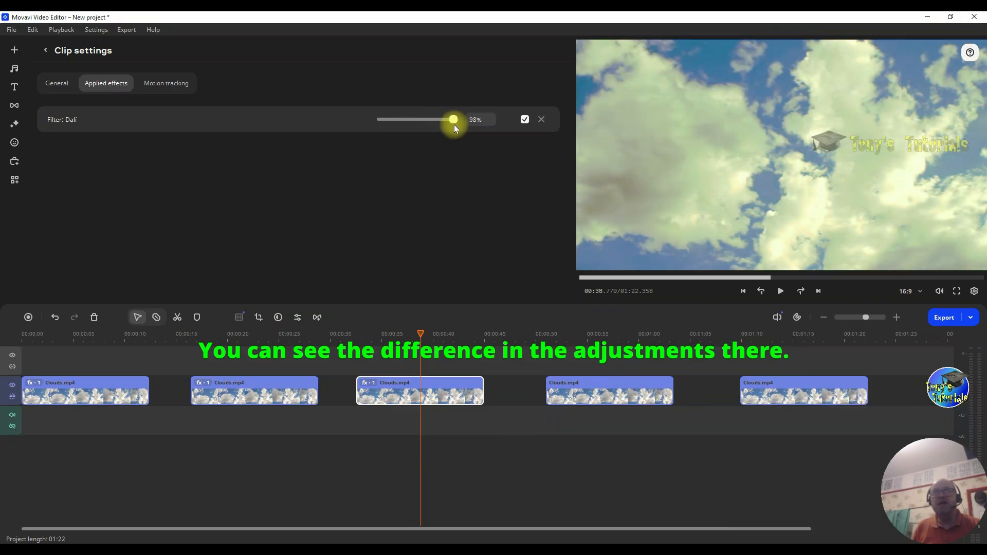
drag(447, 120, 564, 138)
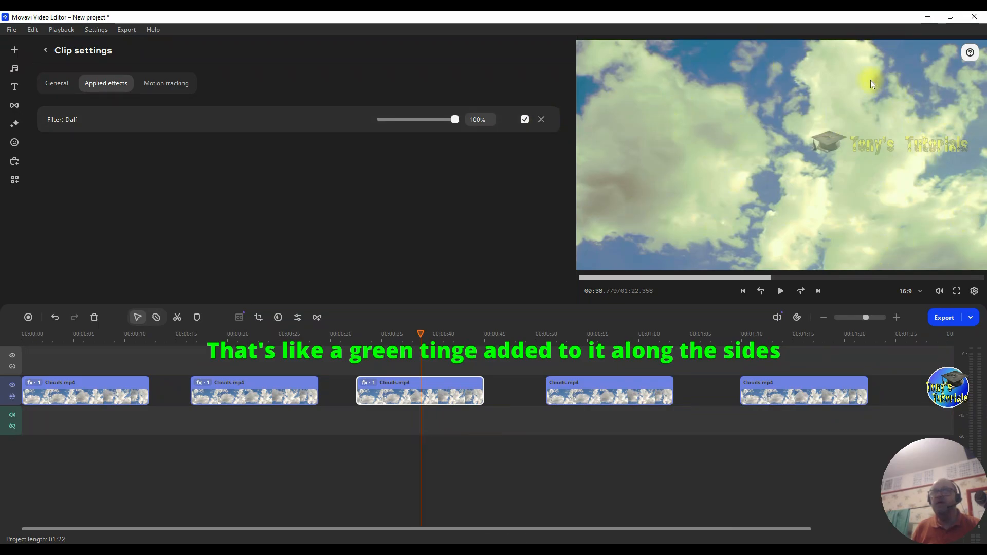
click(542, 120)
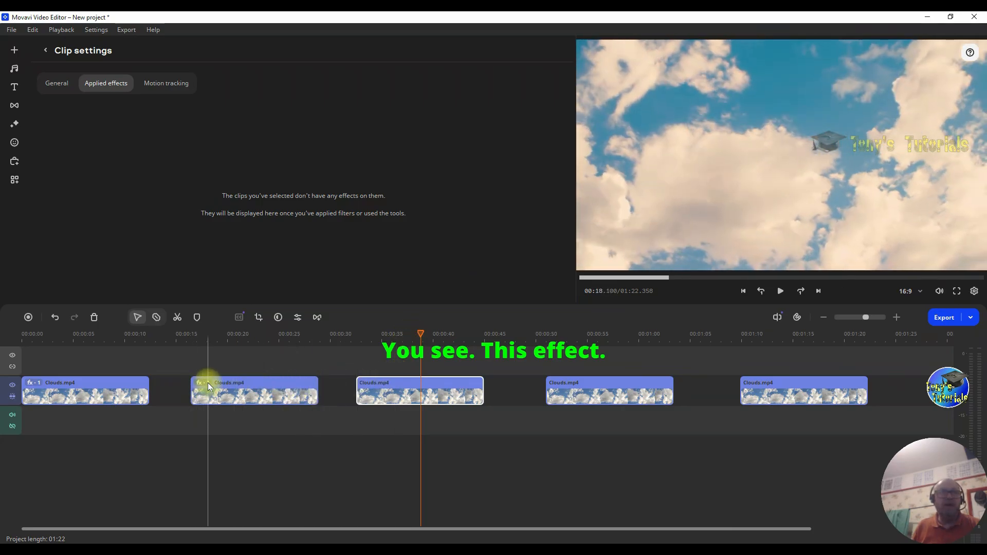
Step: Try the second clip's Cézanne filter at 18%, 100%, 0% and 100%, checking another frame, and remove the filter
click(205, 384)
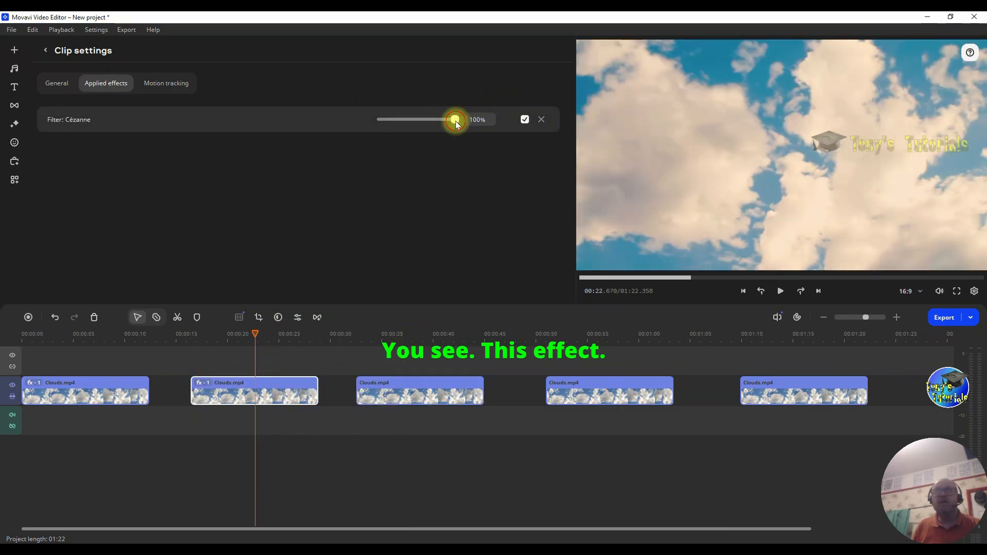
drag(456, 121, 438, 122)
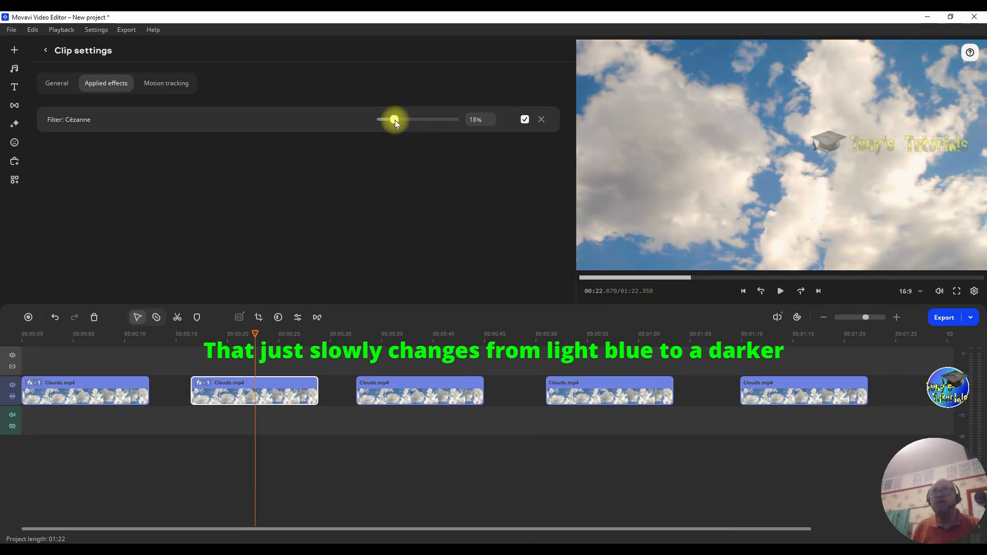
drag(392, 119, 463, 129)
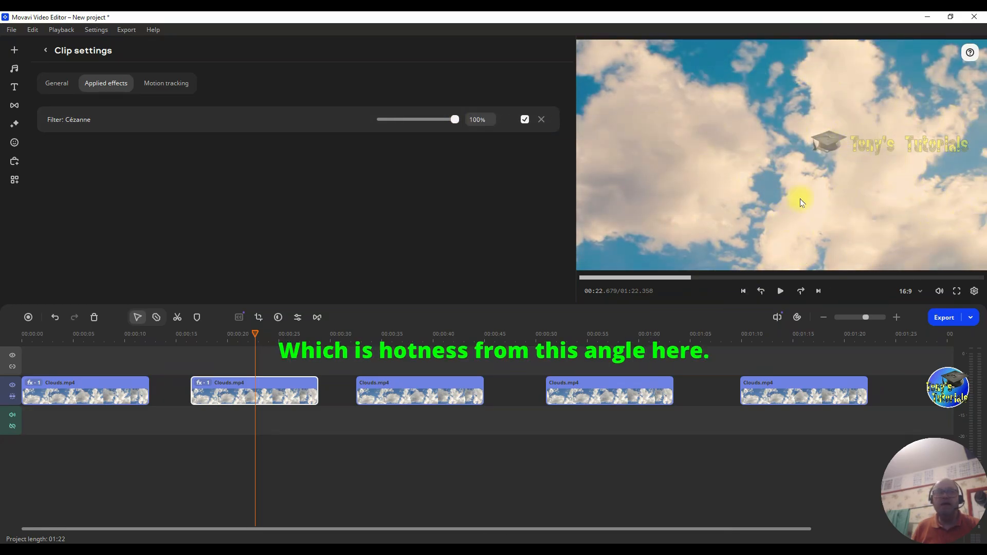
drag(255, 333, 291, 333)
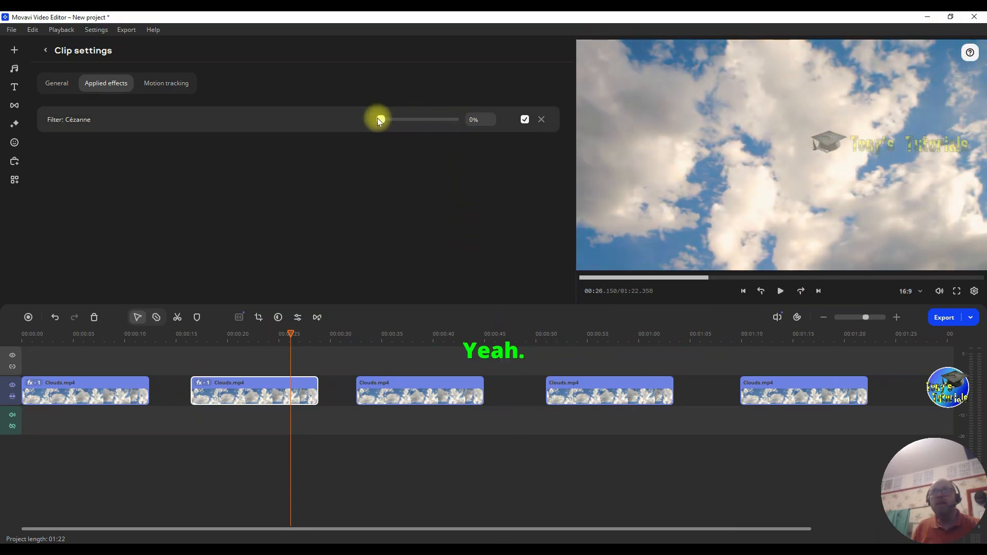
drag(378, 120, 456, 122)
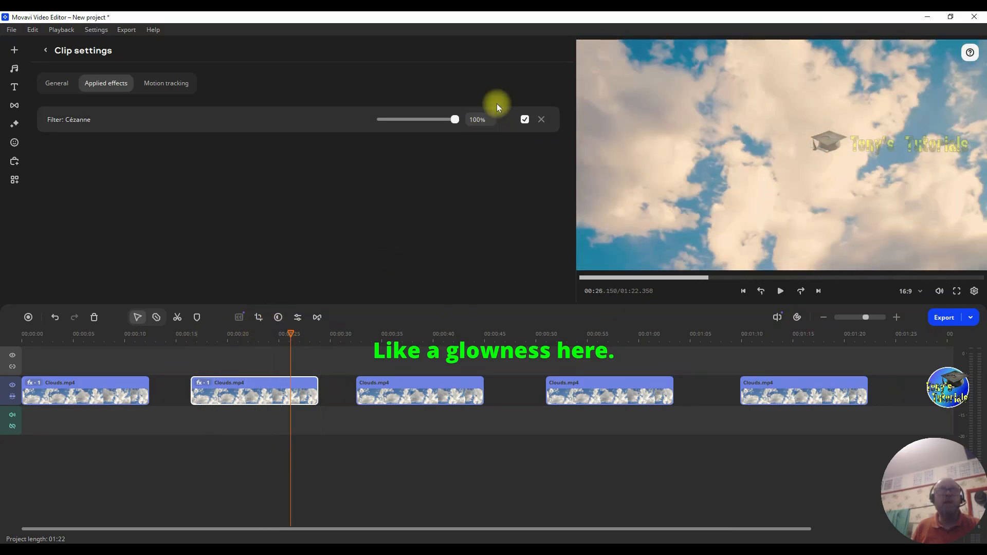
click(538, 121)
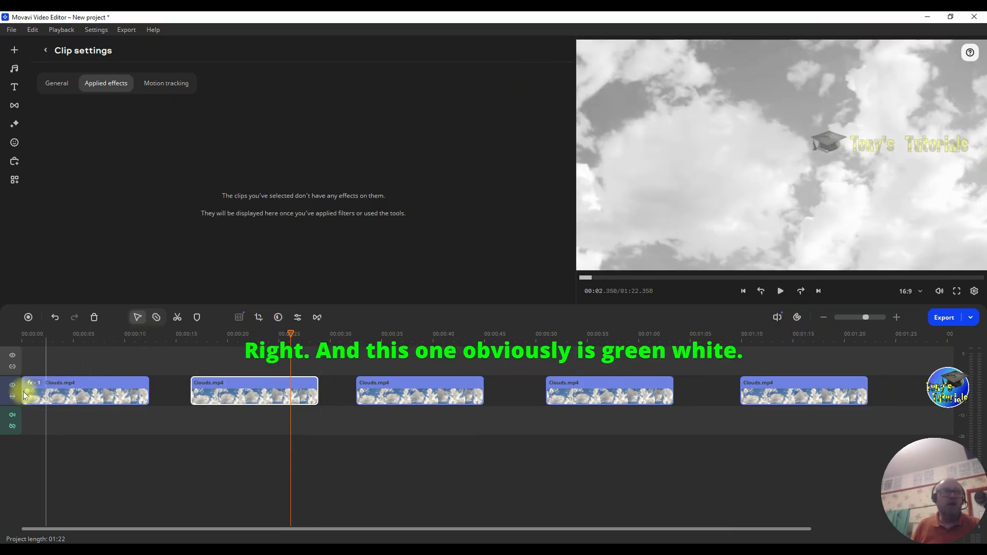
Step: Try the first clip's Adams filter at 91%, 99% and 100%, and remove it
click(85, 390)
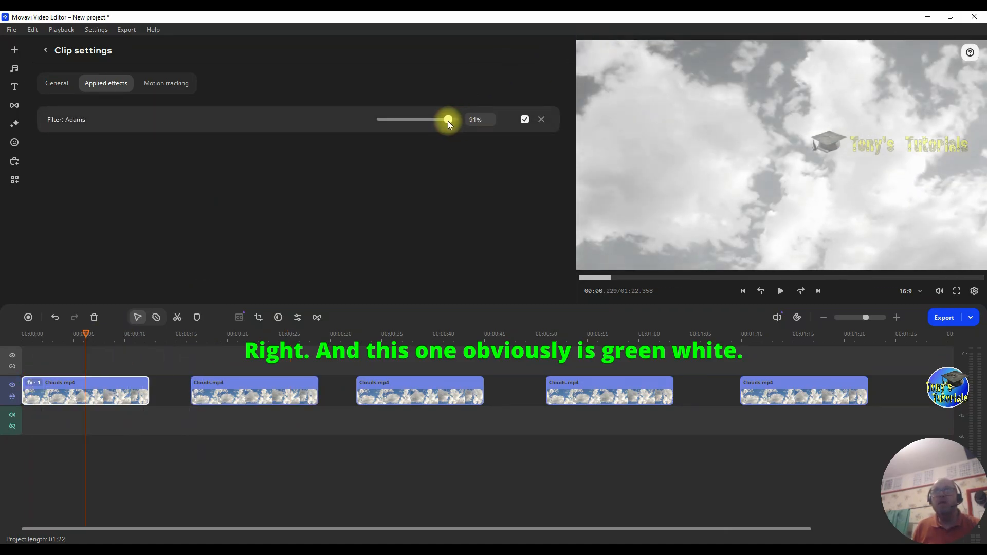
mouse_move(445, 121)
mouse_down()
mouse_move(376, 125)
mouse_move(474, 131)
mouse_move(393, 119)
mouse_move(454, 132)
mouse_up()
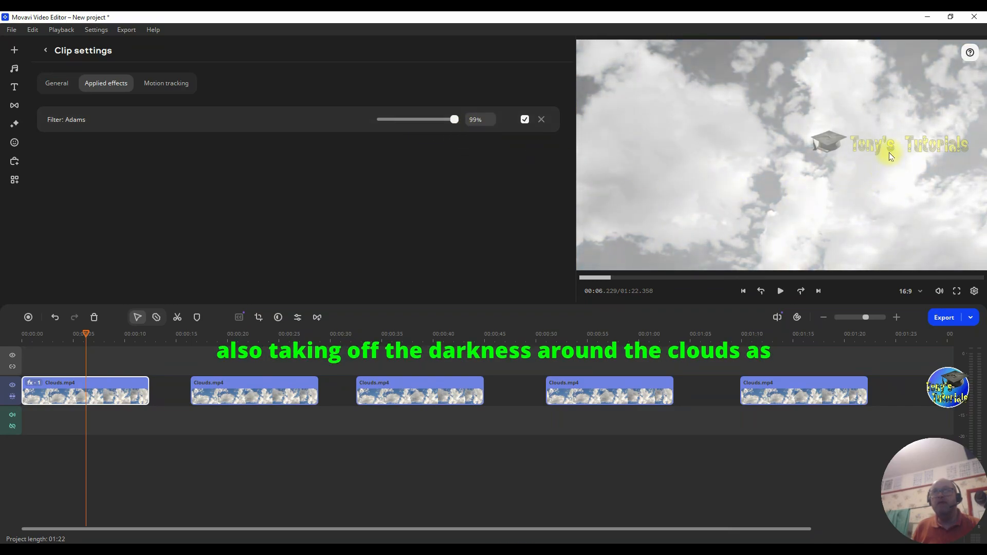
mouse_move(453, 121)
mouse_down()
mouse_move(402, 119)
mouse_move(459, 127)
mouse_up()
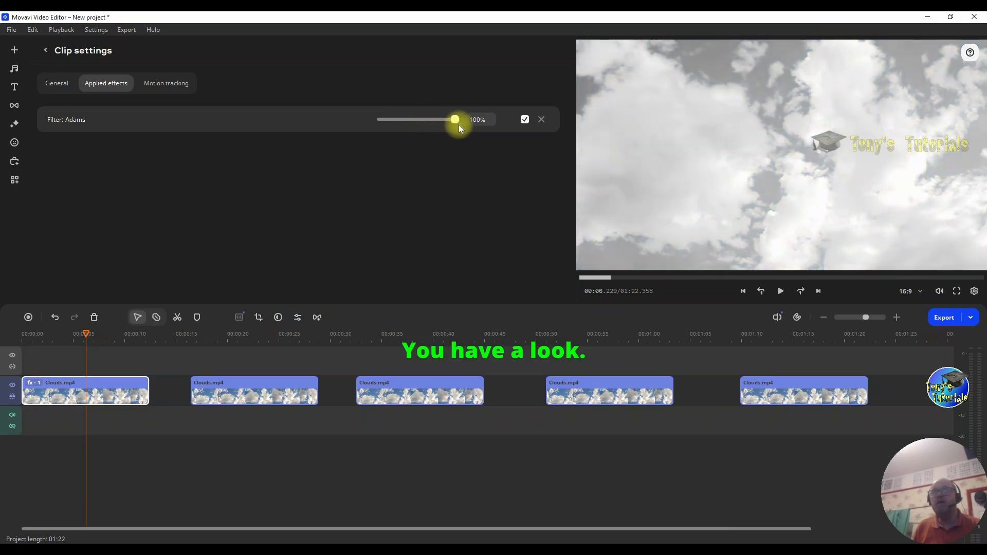
click(542, 120)
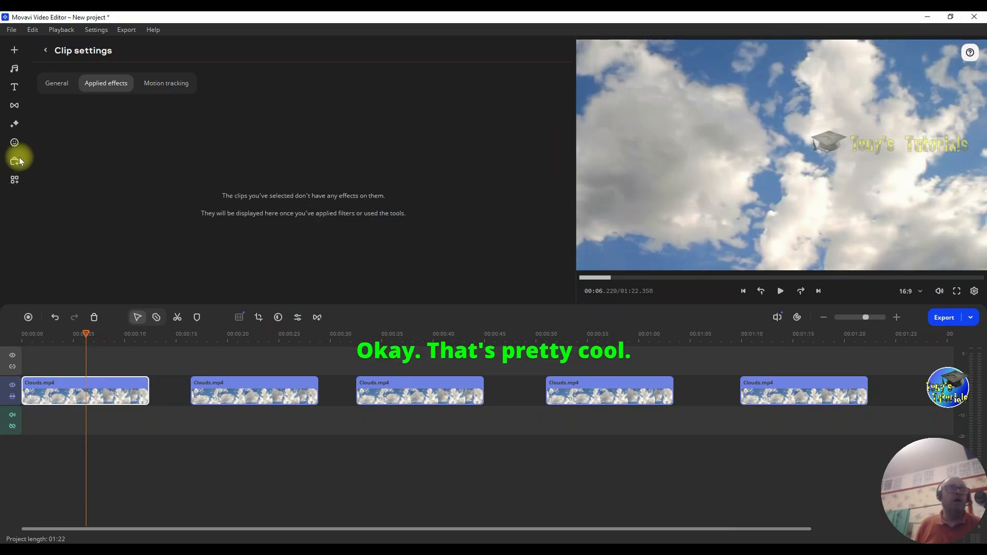
Step: Apply the flying objects filters Autumn leaves, Hearts, Gifts, Snowflakes 1 and Stars to the five clips in timeline order
click(14, 124)
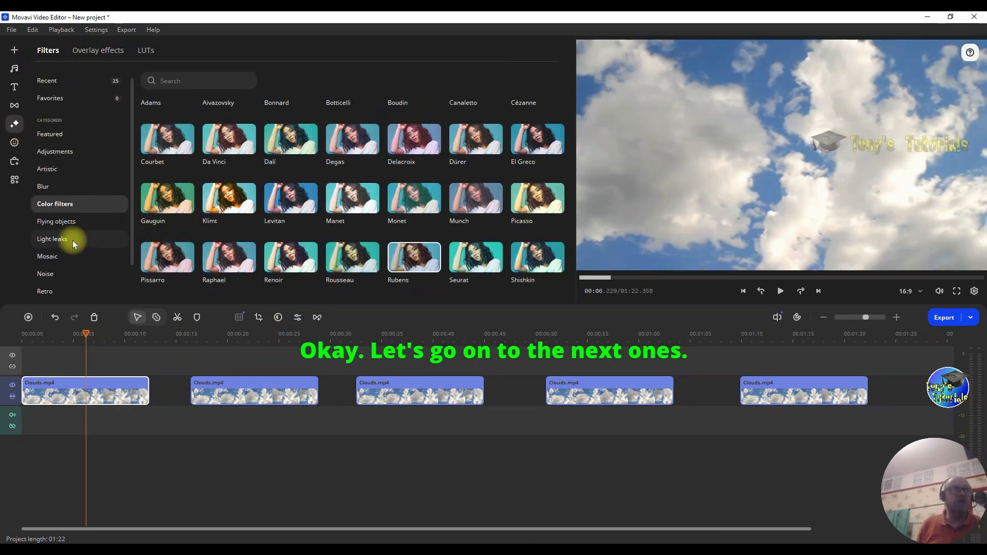
click(68, 224)
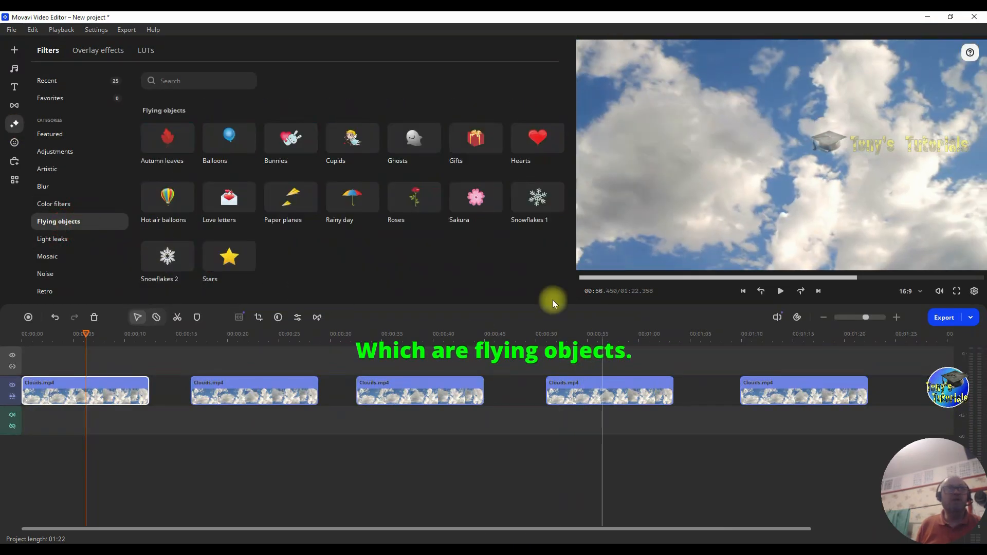
drag(166, 140, 62, 386)
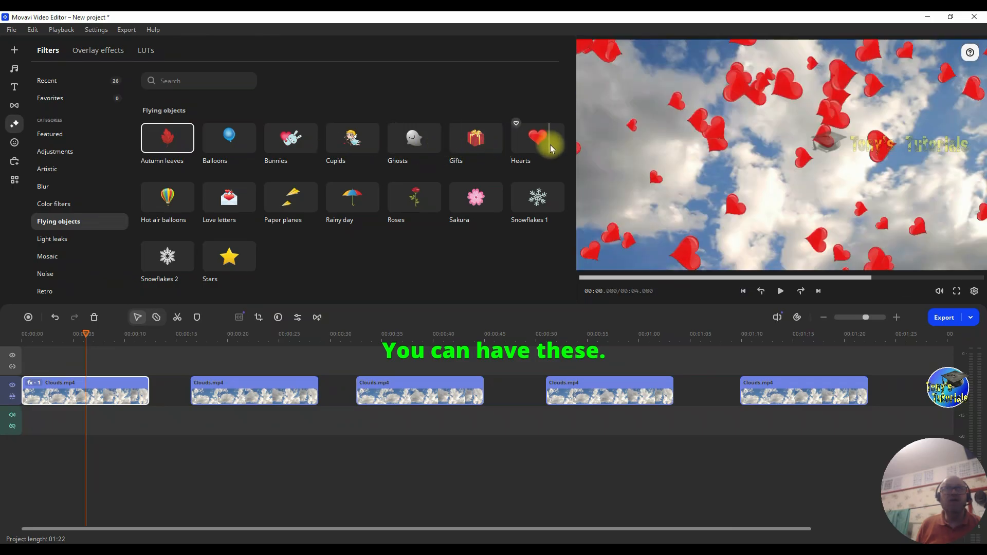
drag(538, 138, 257, 394)
mouse_move(470, 129)
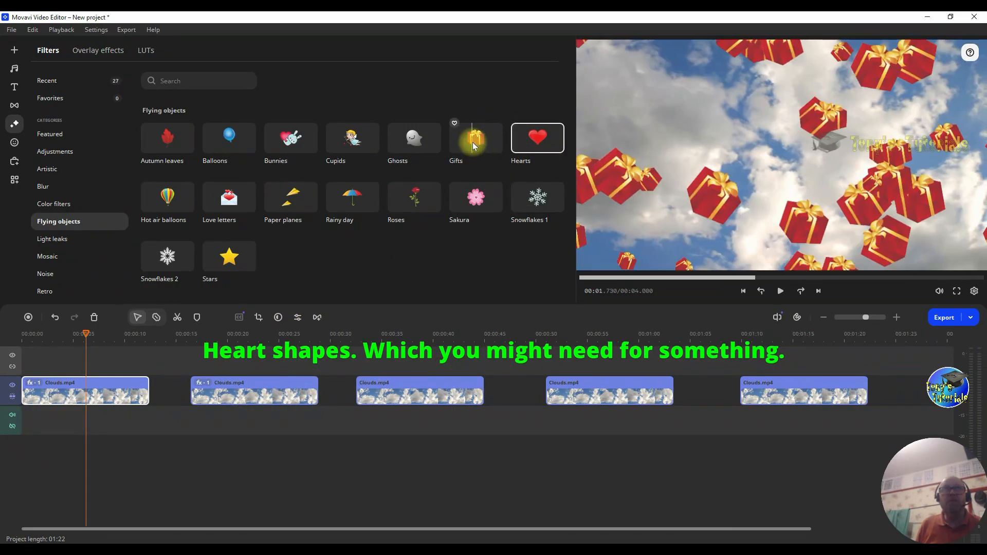
drag(475, 143, 404, 381)
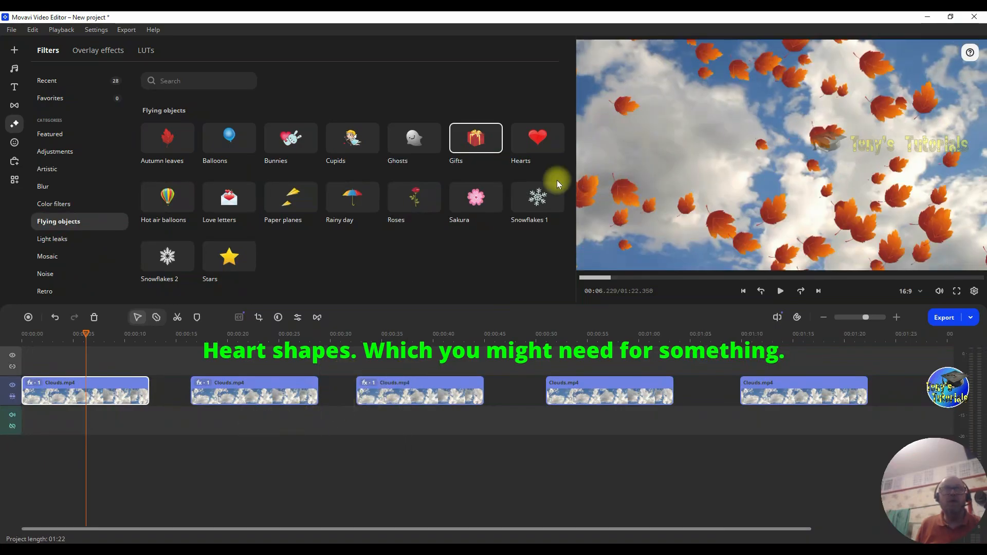
drag(538, 197, 566, 391)
drag(229, 256, 815, 371)
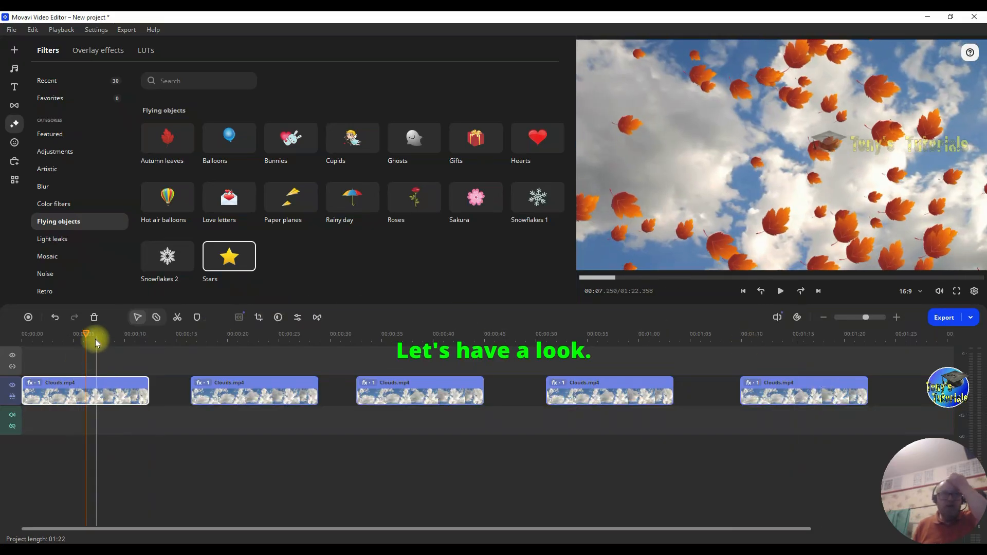
Step: Preview the flying objects filters by playing part of each of the five clips from the project's start
drag(85, 332, 5, 329)
click(763, 293)
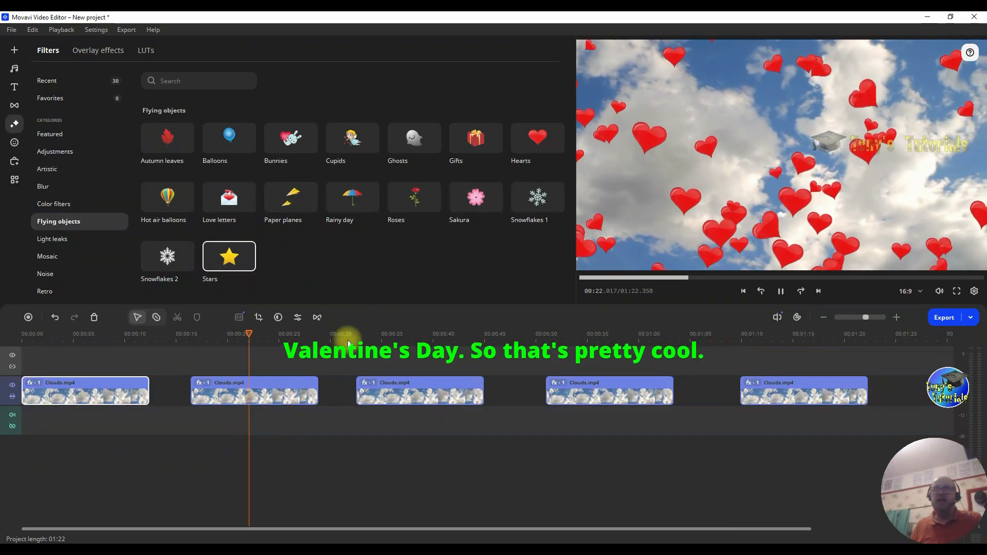
drag(261, 335, 364, 340)
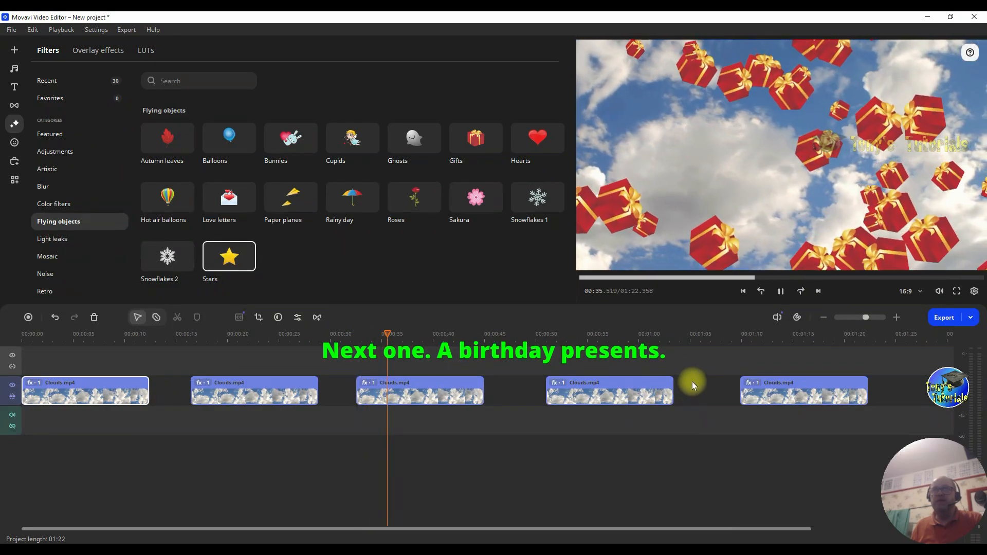
click(539, 339)
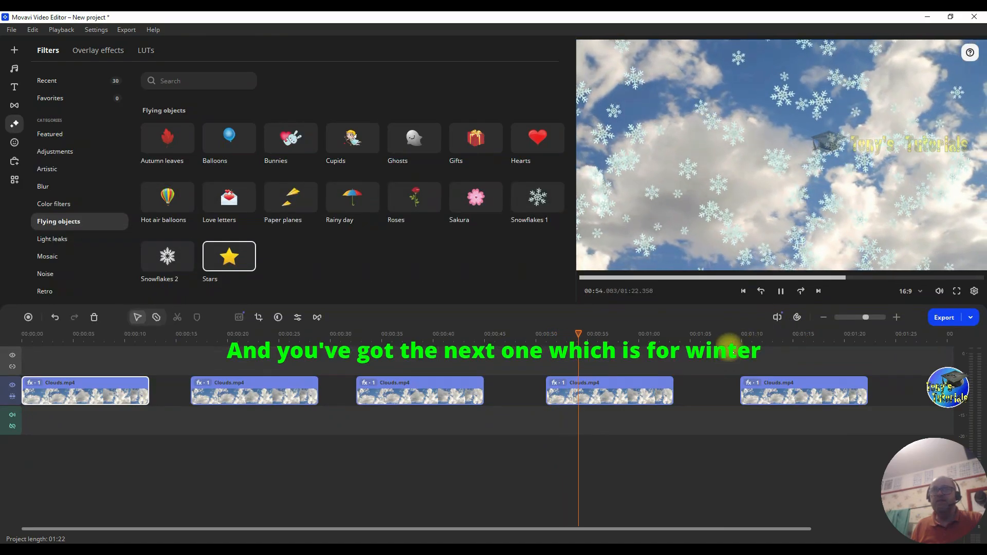
click(734, 338)
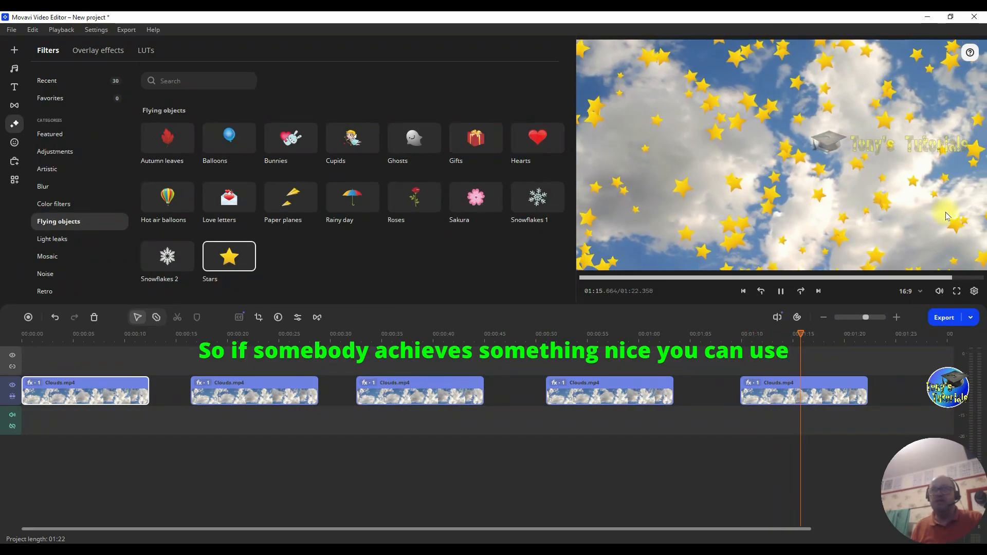
click(779, 291)
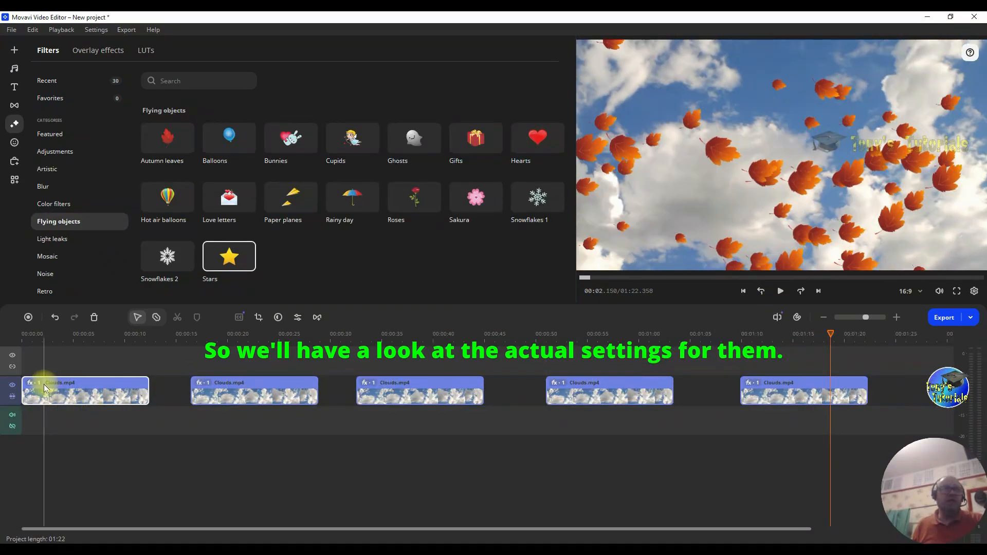
Step: Try the first clip's Autumn leaves filter at reduced intensity and at 100%, and remove it
click(35, 383)
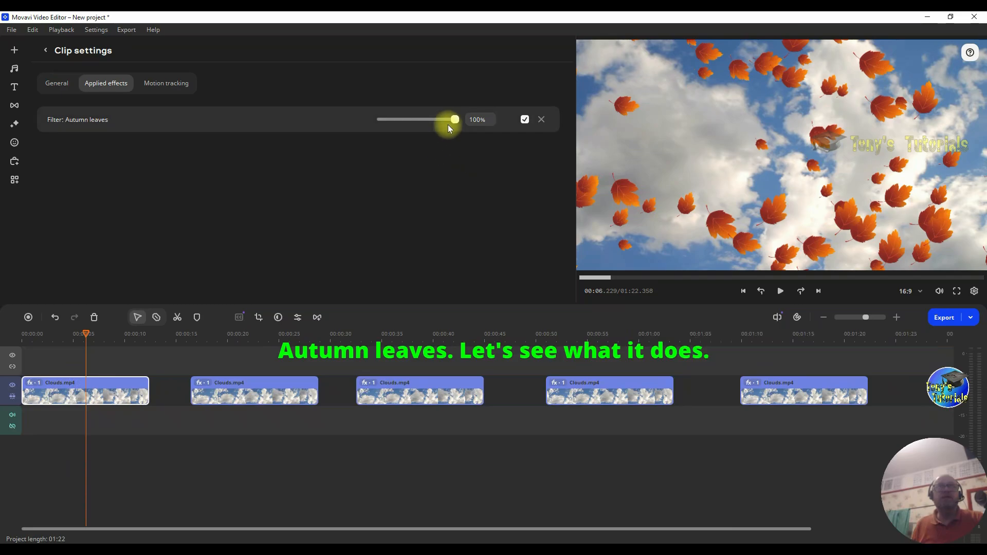
drag(455, 118, 422, 124)
mouse_move(445, 126)
mouse_down()
mouse_move(454, 125)
mouse_move(380, 121)
mouse_move(457, 116)
mouse_up()
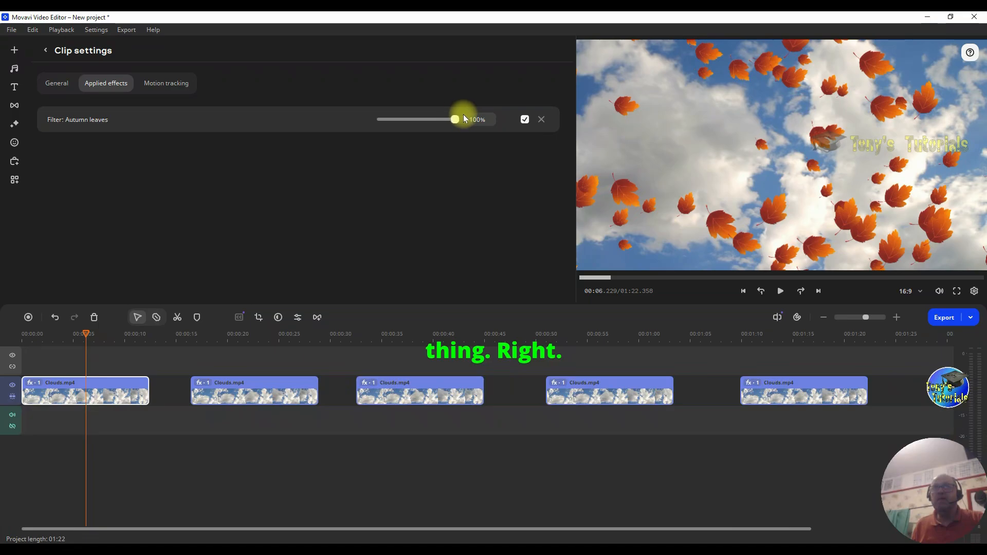
click(541, 119)
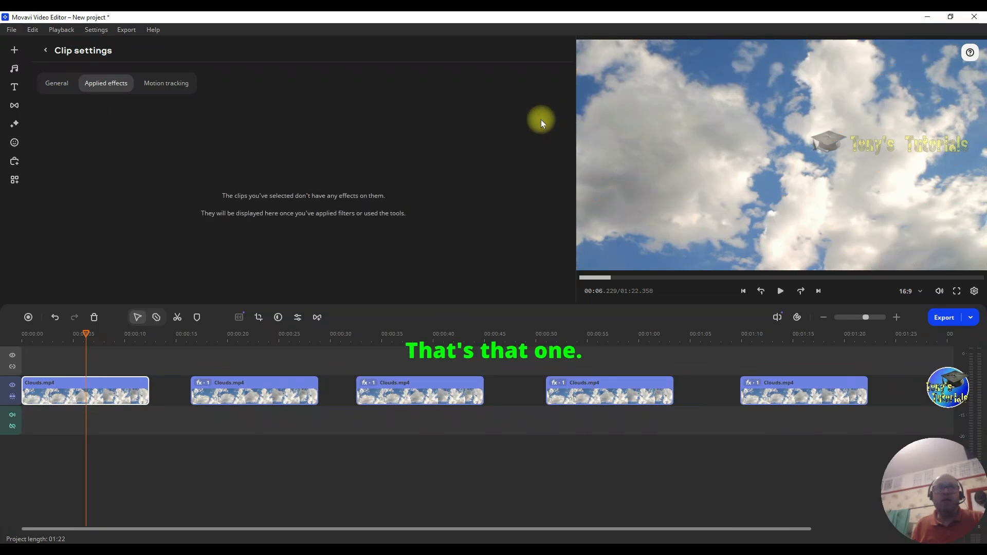
Step: Fade the second clip's Hearts filter out completely and remove it
click(202, 384)
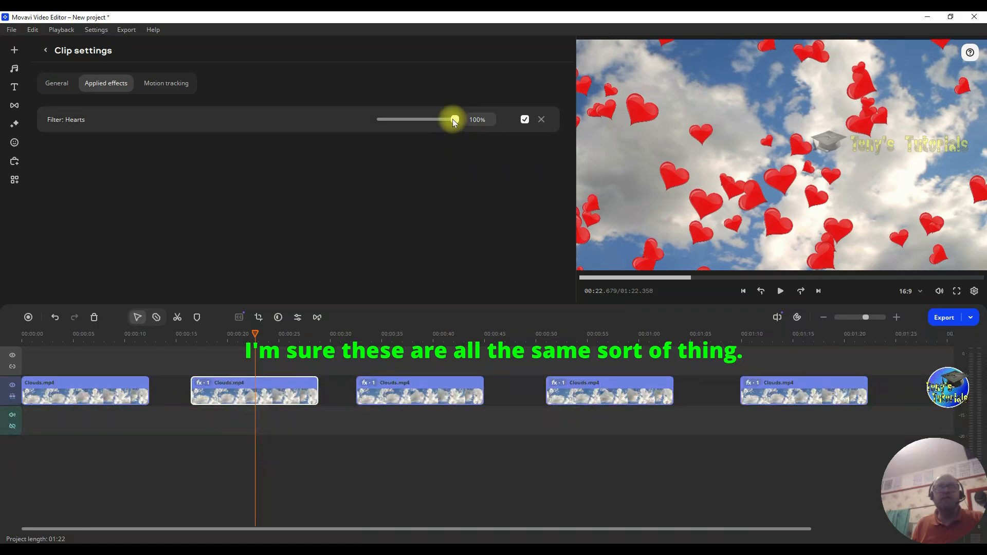
drag(454, 120, 359, 115)
click(540, 120)
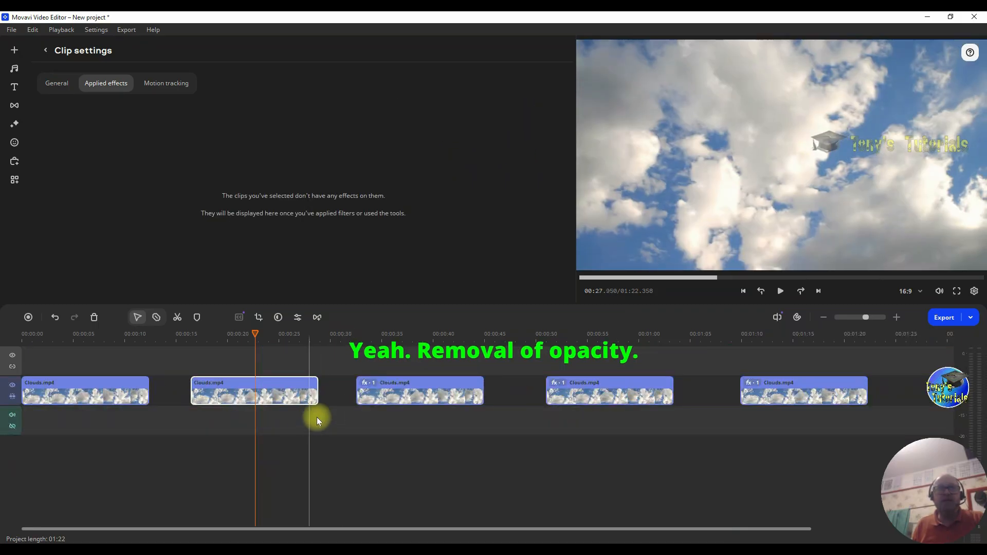
Step: Fade the third clip's Gifts filter out completely and remove it
click(371, 383)
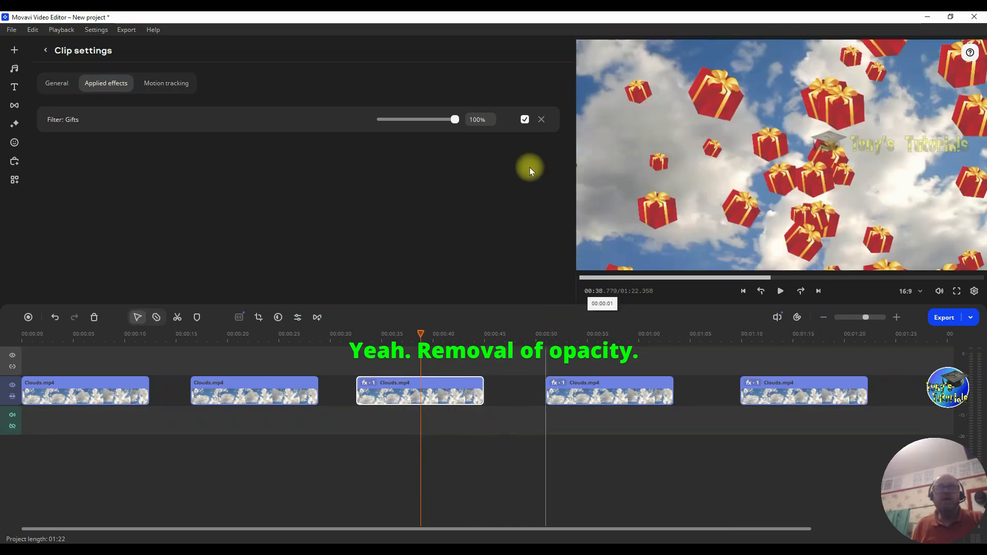
drag(455, 120, 361, 122)
click(542, 119)
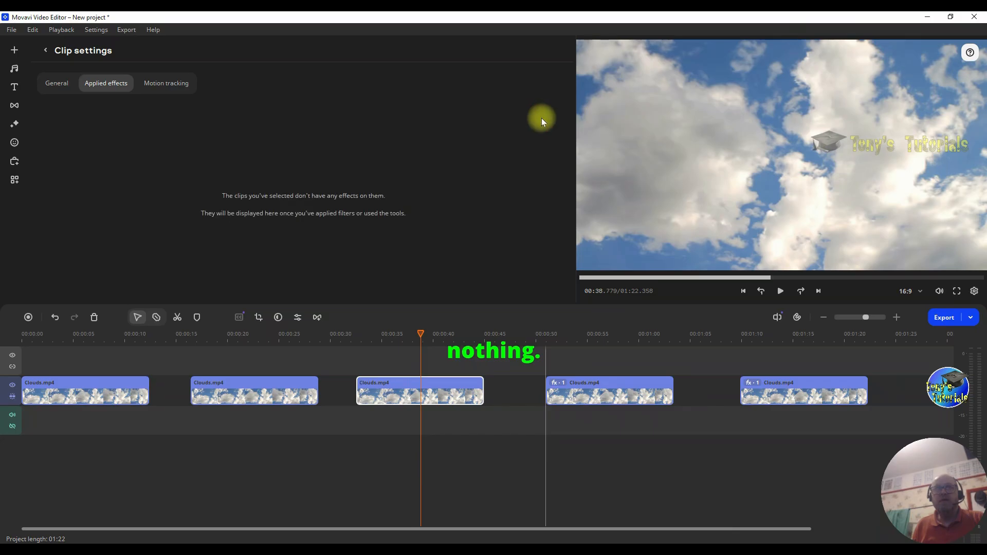
Step: Fade the fourth clip's Snowflakes 1 filter out completely and remove it
click(569, 386)
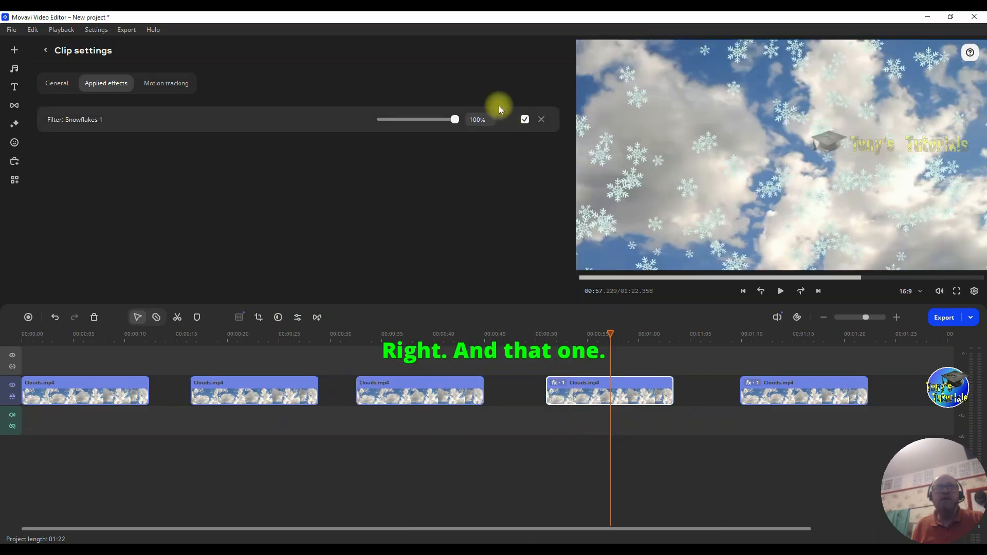
drag(444, 119, 376, 120)
click(542, 119)
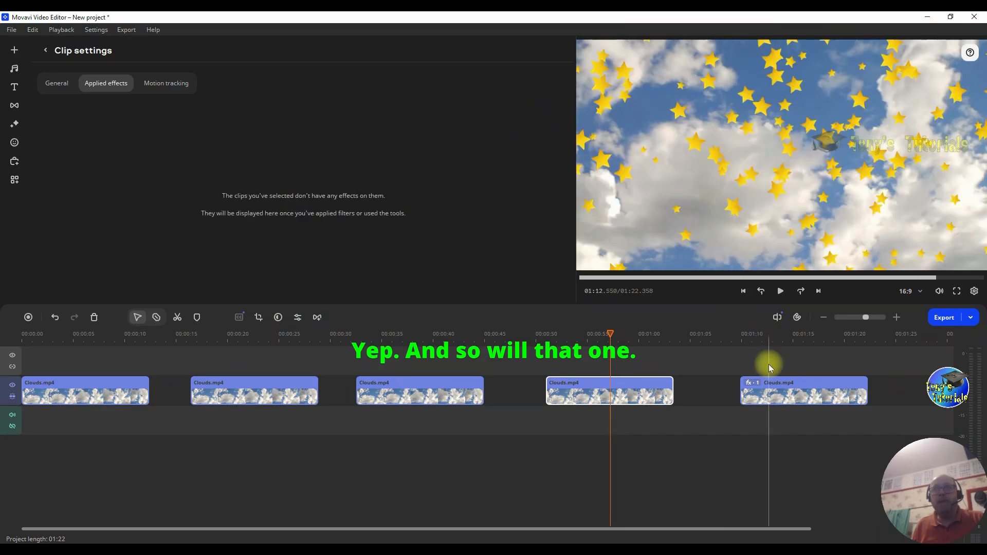
Step: Try the last clip's Stars filter at 0% and remove it
click(755, 387)
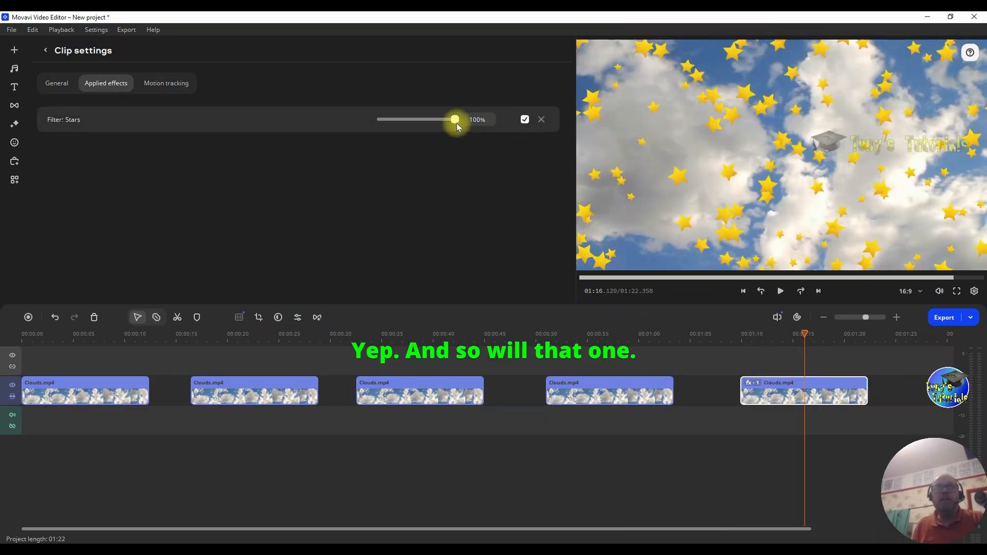
drag(455, 120, 334, 126)
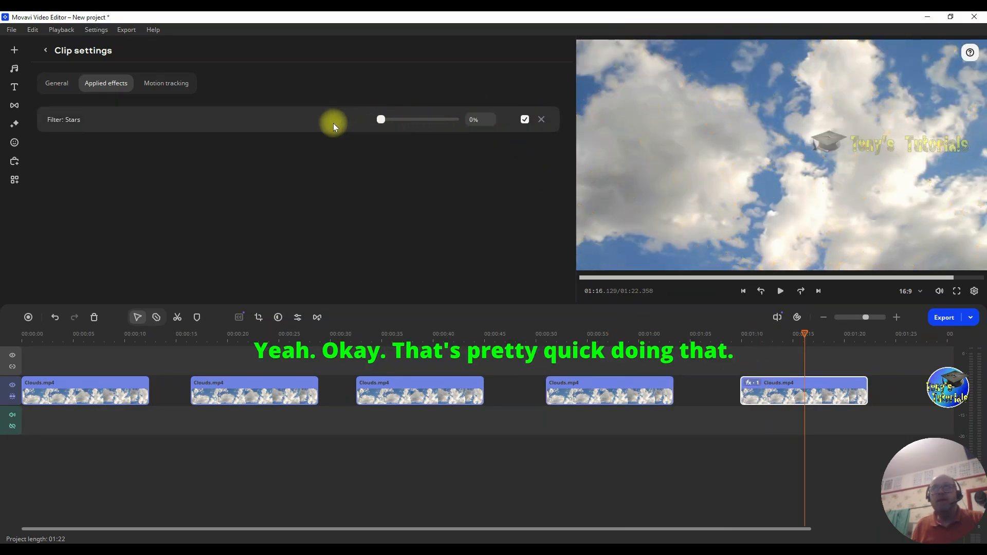
click(541, 120)
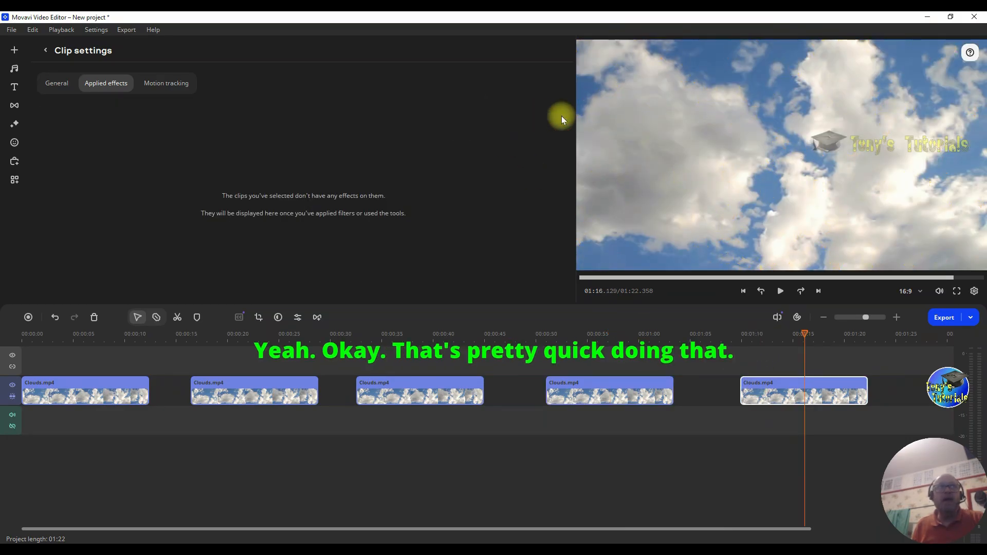
Step: Apply the Light leaks filters Lens flare 1, Light leaks 2 and Light leaks 9 to the first, second and third Clouds clips respectively
click(15, 125)
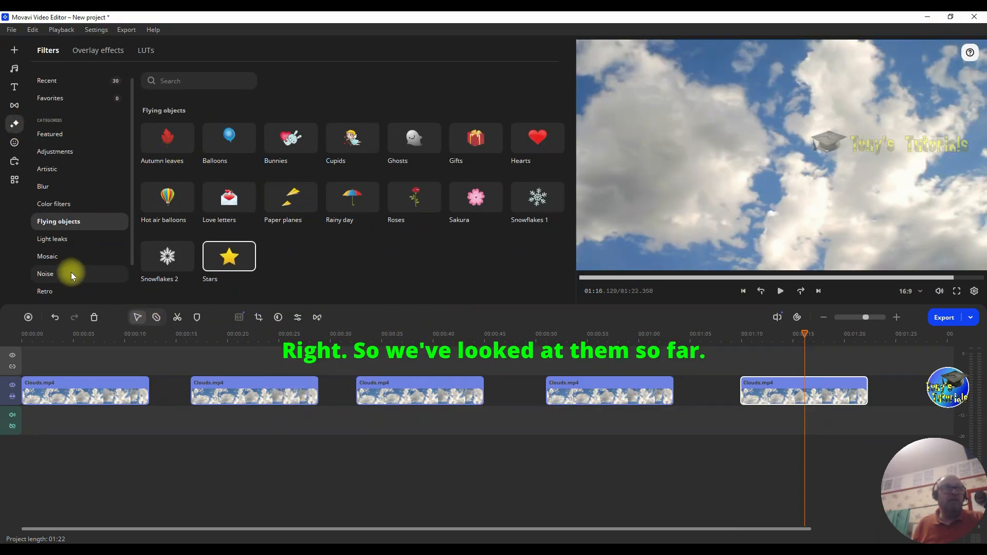
click(55, 239)
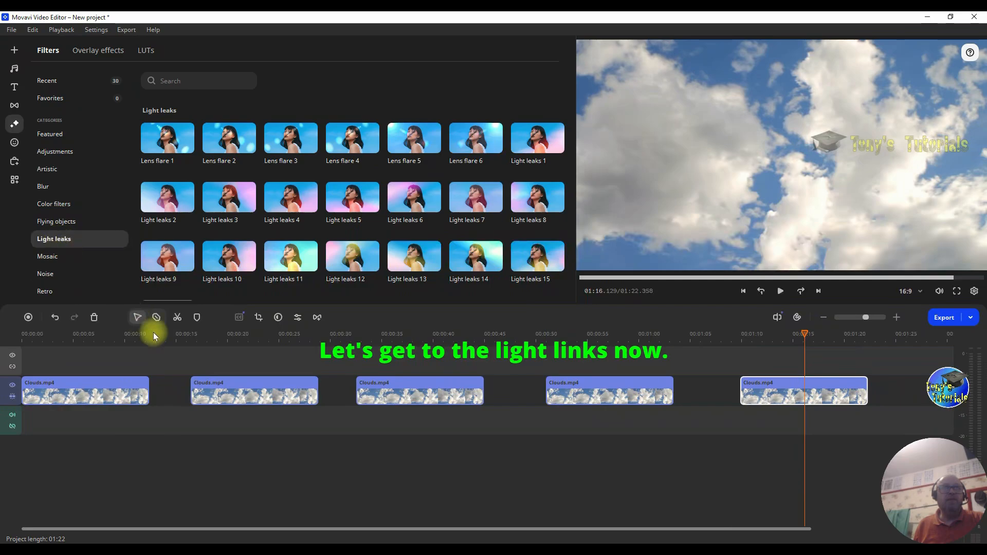
click(56, 393)
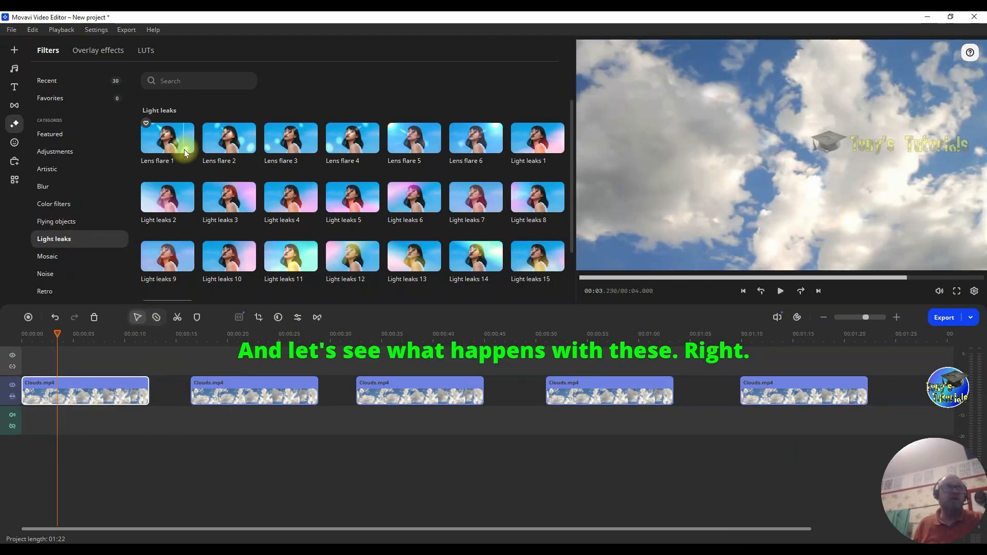
drag(175, 137, 60, 390)
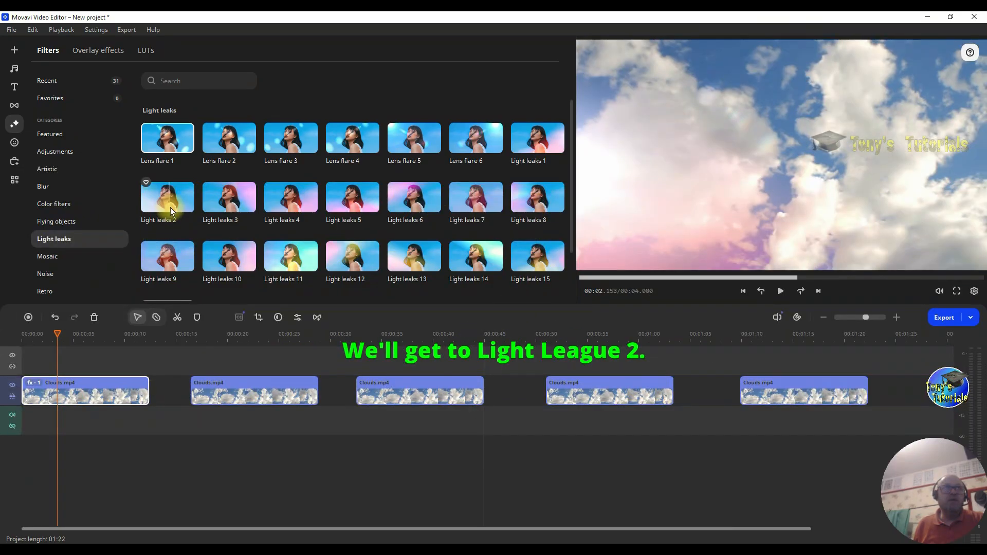
drag(154, 199, 291, 396)
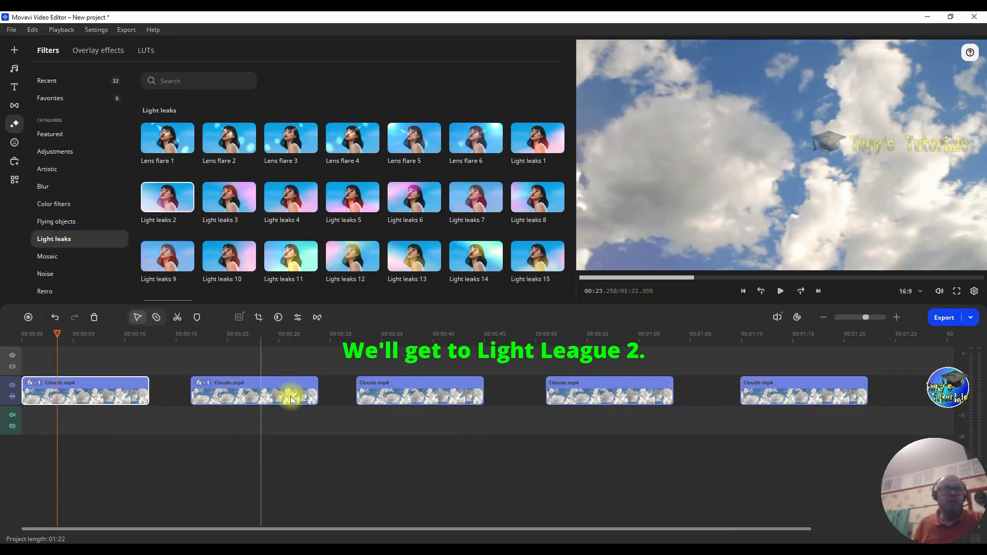
drag(165, 258, 383, 397)
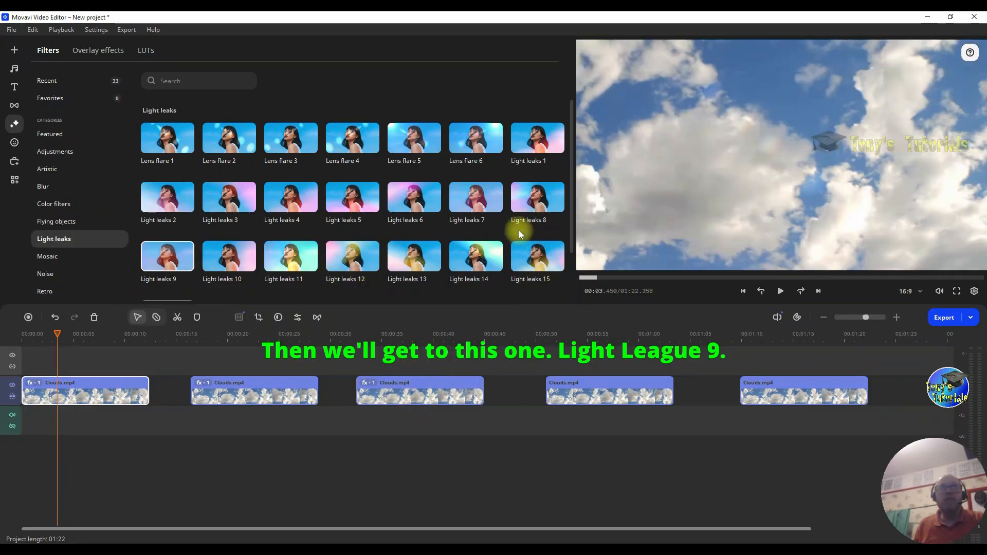
Step: Apply the Light leaks 12 filter to the fourth Clouds clip and Light leaks 16 to the last one
drag(572, 153, 573, 209)
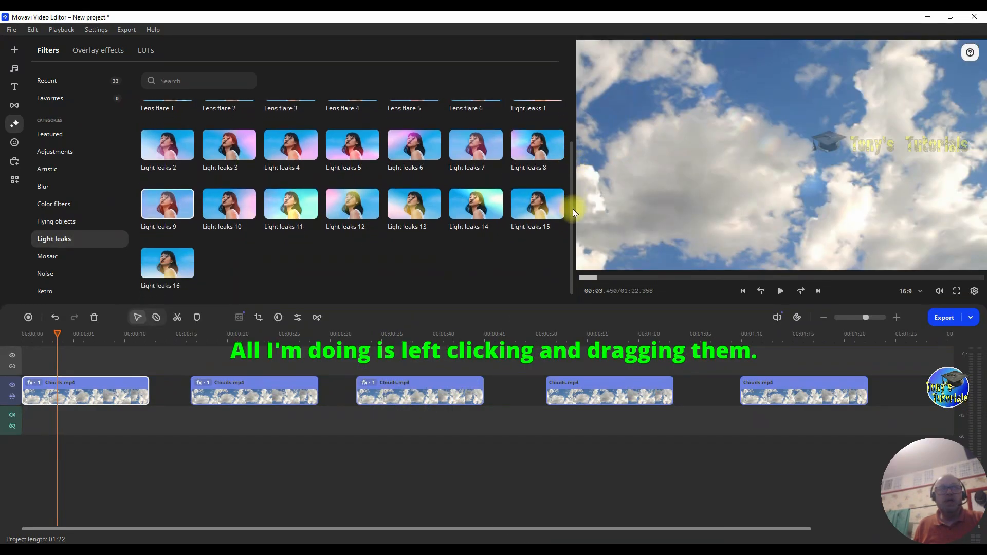
mouse_move(537, 228)
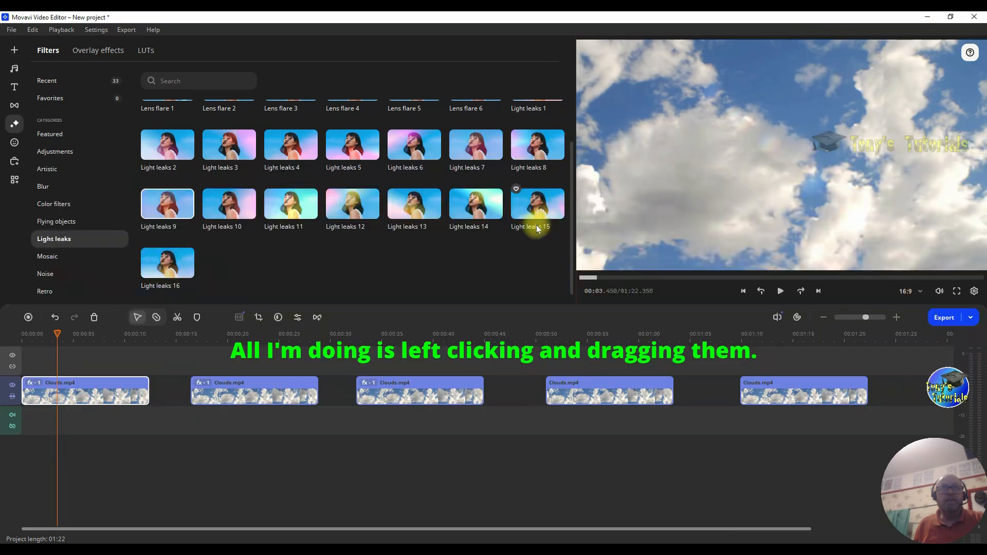
drag(341, 205, 574, 377)
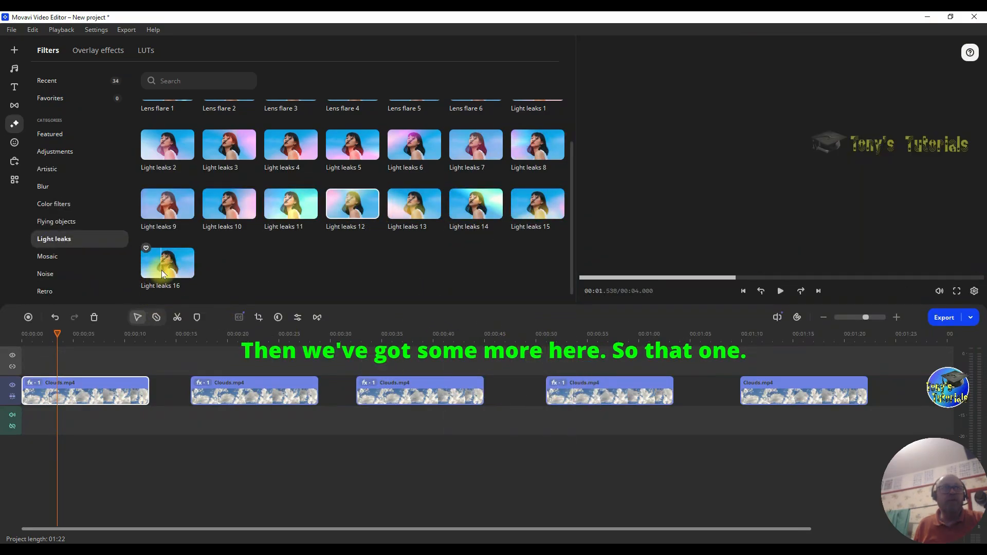
drag(161, 270, 780, 391)
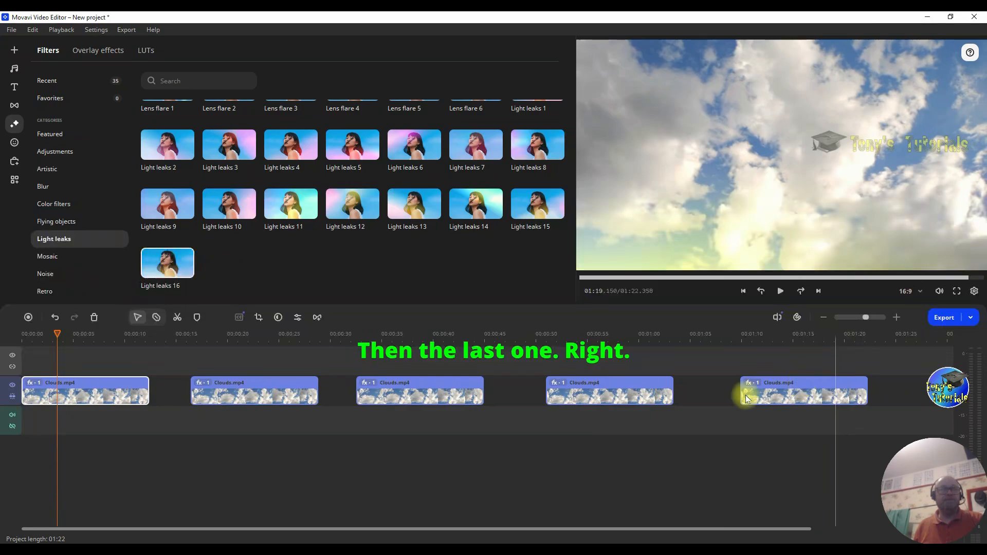
Step: Play the timeline from the start, skipping the gaps between clips, to preview the light leak filter on each of the five clips
drag(57, 336, 7, 335)
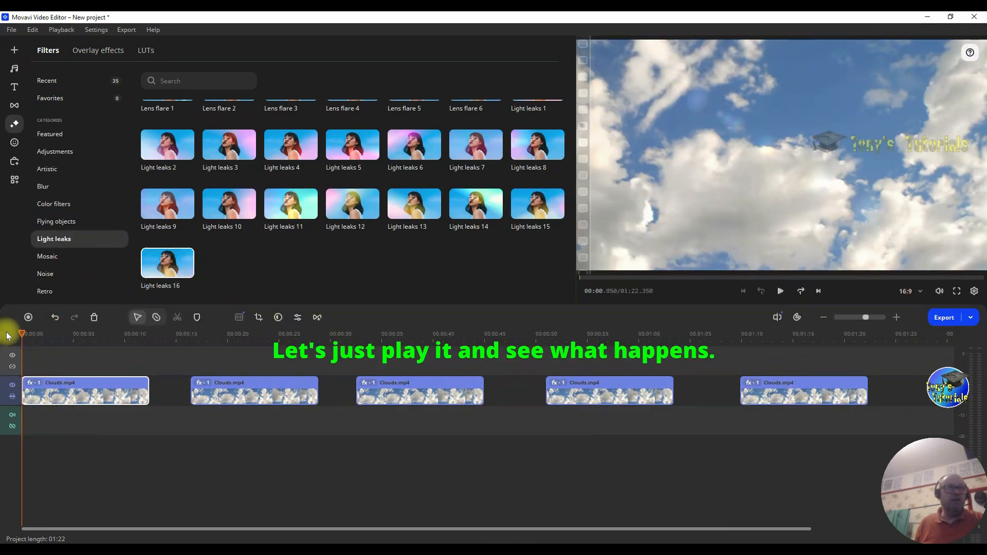
click(781, 291)
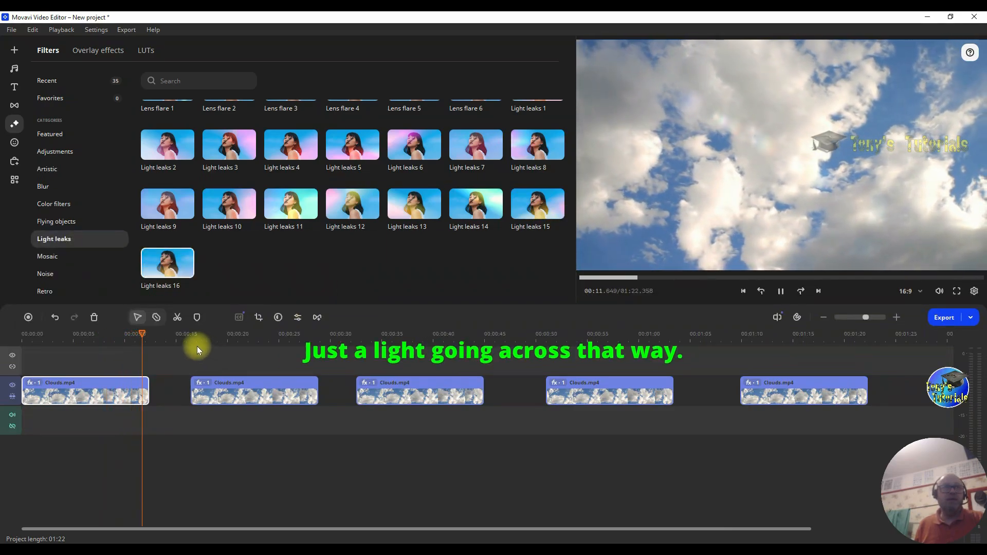
click(187, 335)
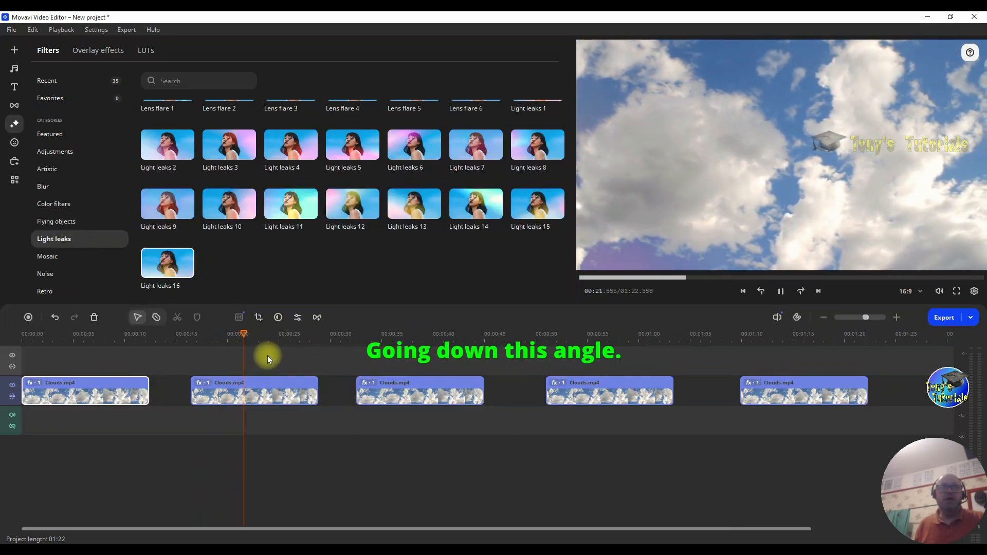
click(345, 339)
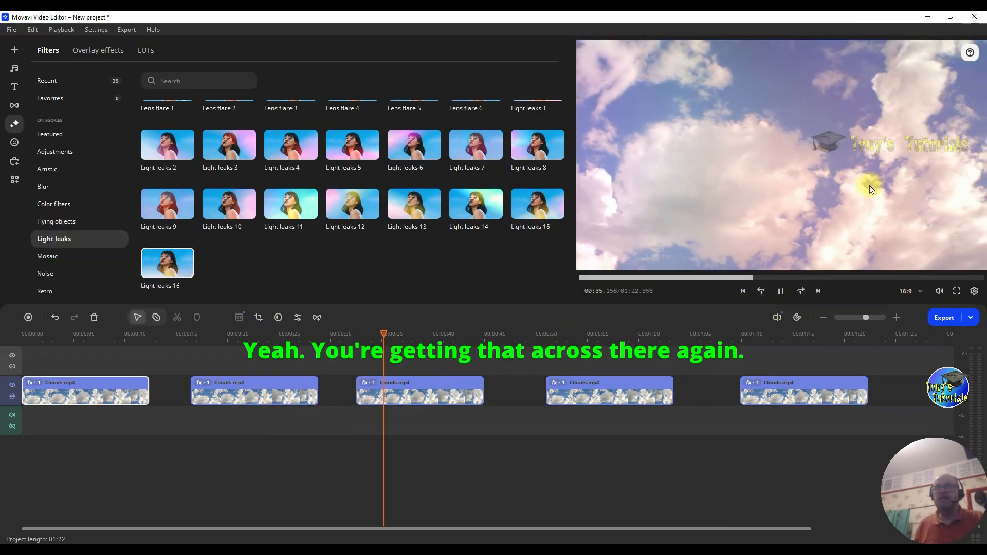
click(535, 340)
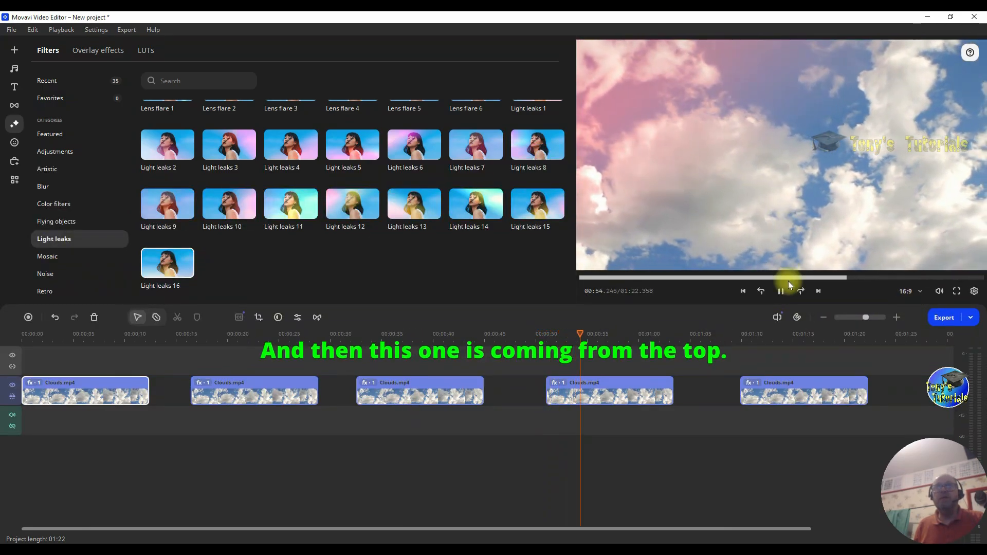
click(736, 338)
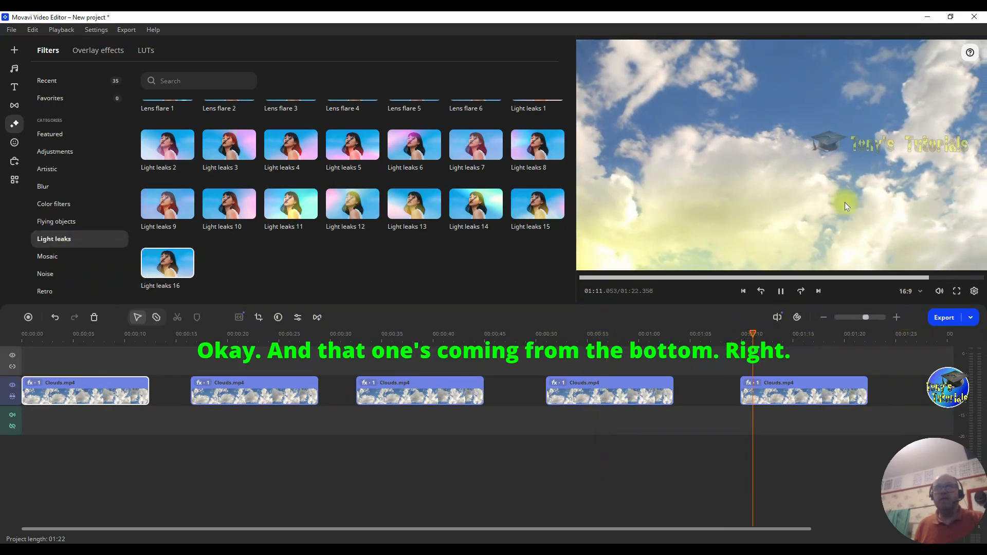
click(780, 291)
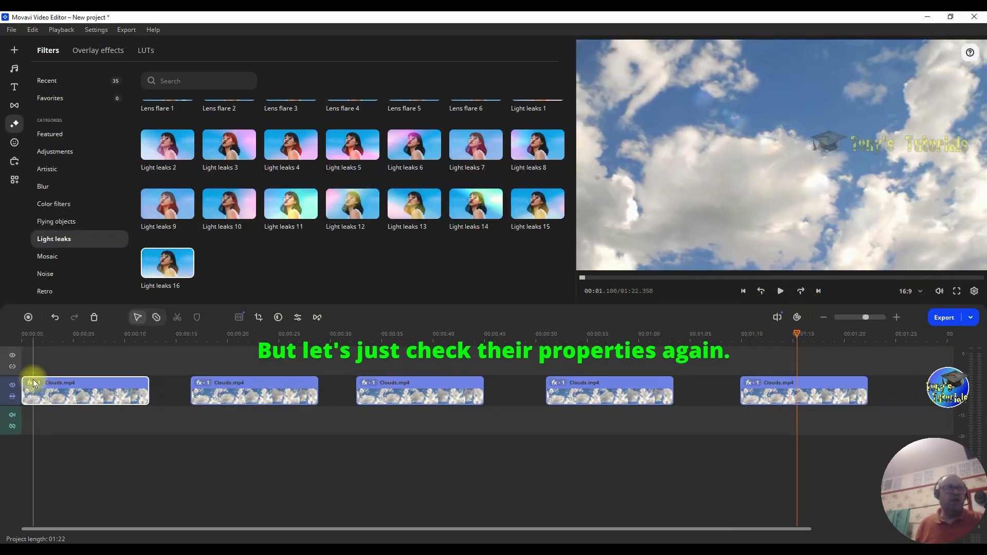
Step: Vary the first clip's Lens flare 1 intensity near the clip's start, ending at 100%, and remove the filter
click(31, 381)
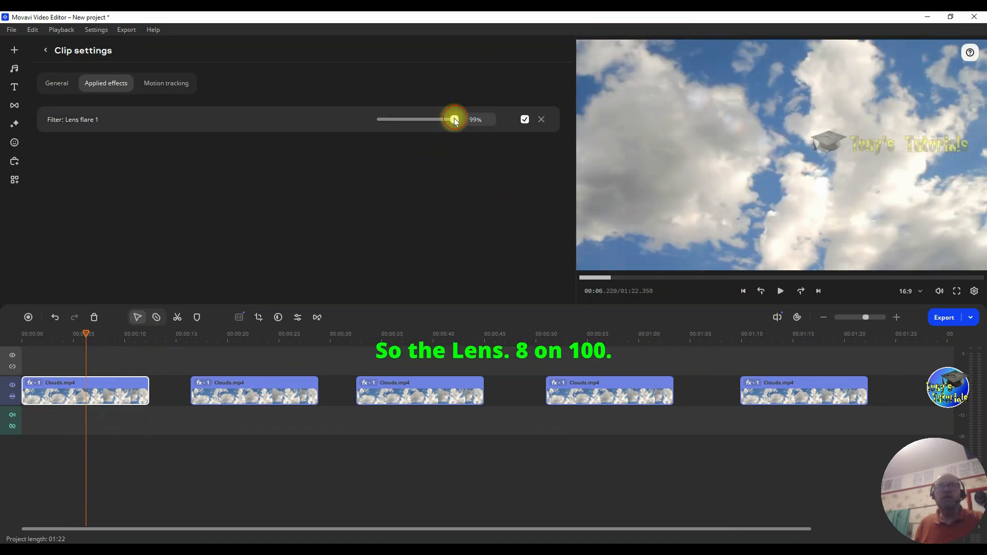
mouse_move(454, 119)
mouse_down()
mouse_move(425, 118)
mouse_move(457, 120)
mouse_up()
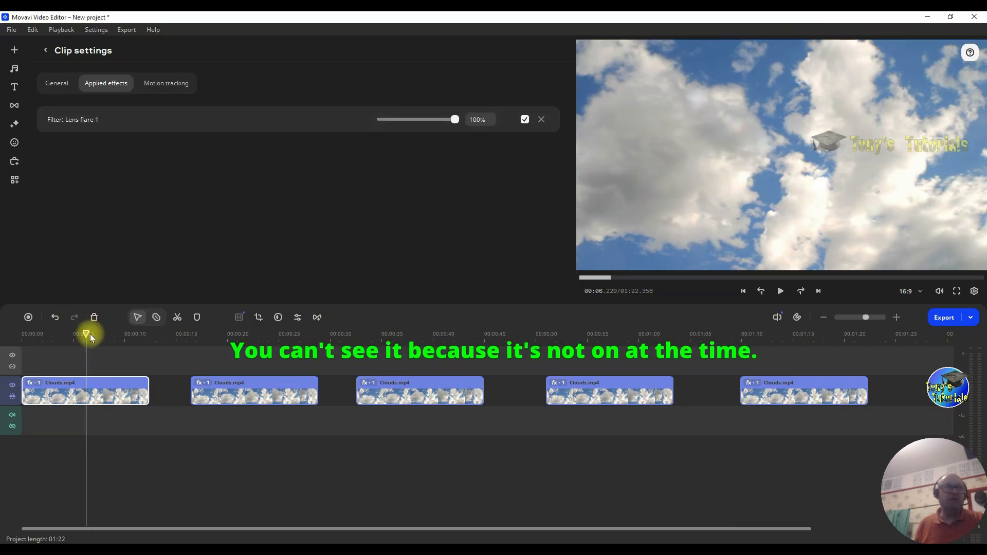
drag(86, 330, 42, 322)
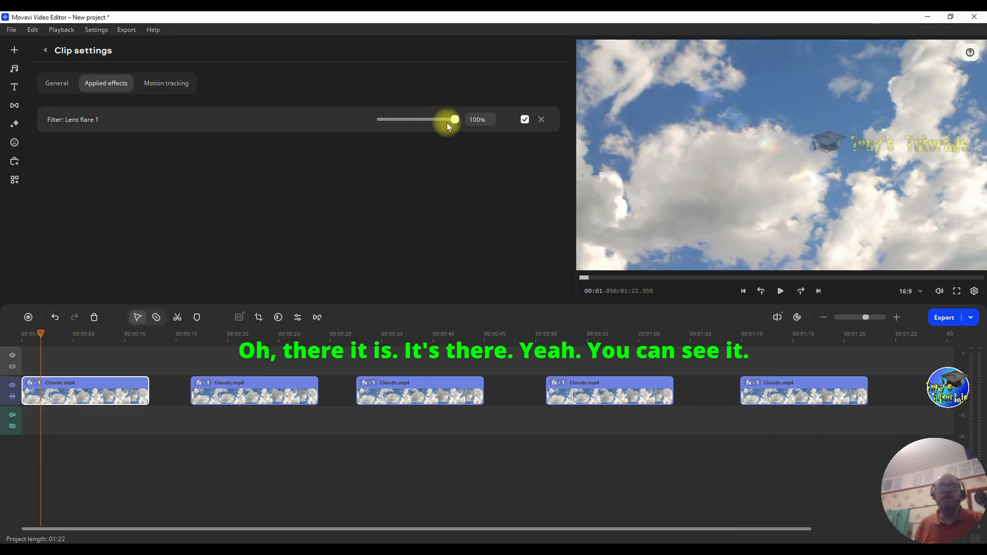
mouse_move(453, 120)
mouse_down()
mouse_move(379, 115)
mouse_move(461, 116)
mouse_move(368, 110)
mouse_move(471, 128)
mouse_up()
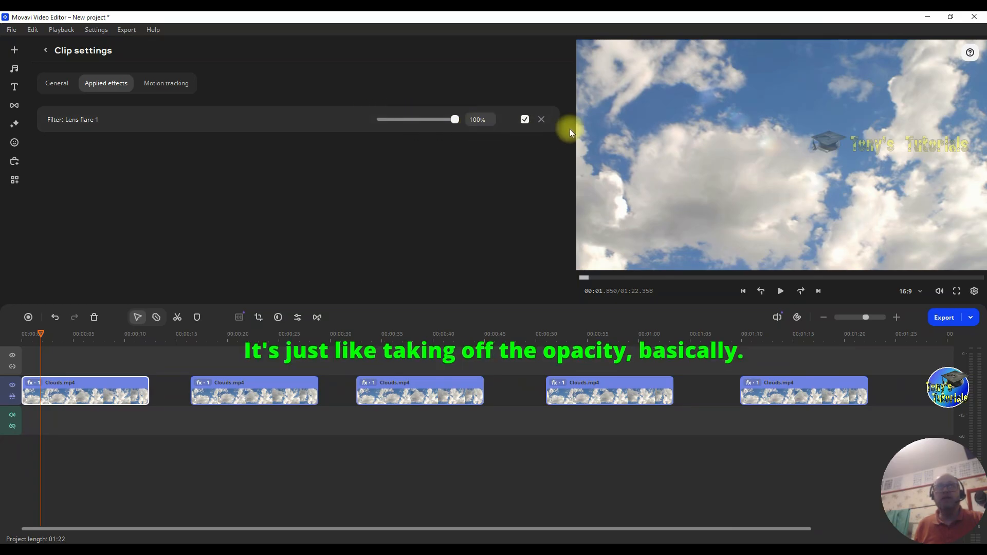
click(541, 119)
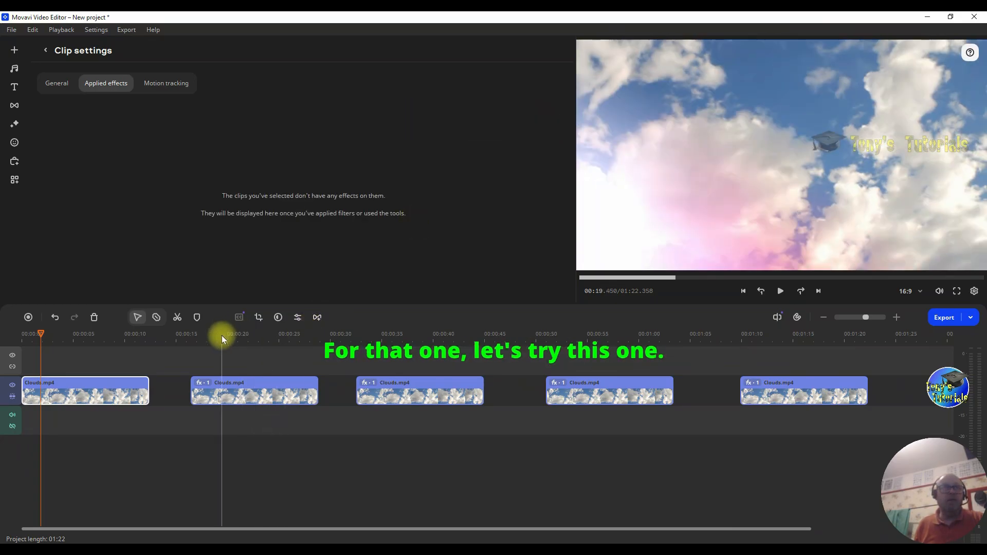
Step: Try the second clip's Light leaks 2 filter at different intensities and remove it
click(207, 369)
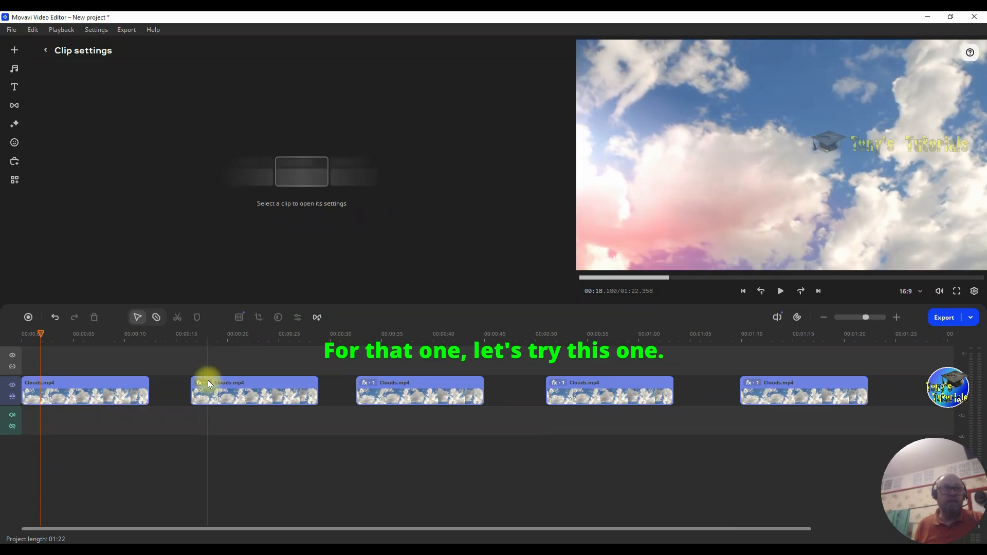
click(207, 383)
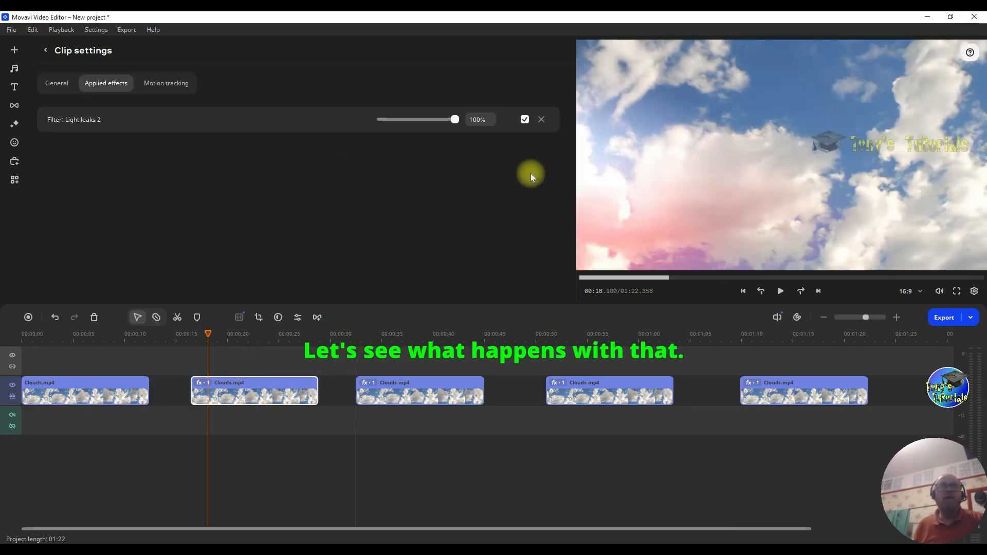
drag(454, 120, 508, 117)
click(541, 118)
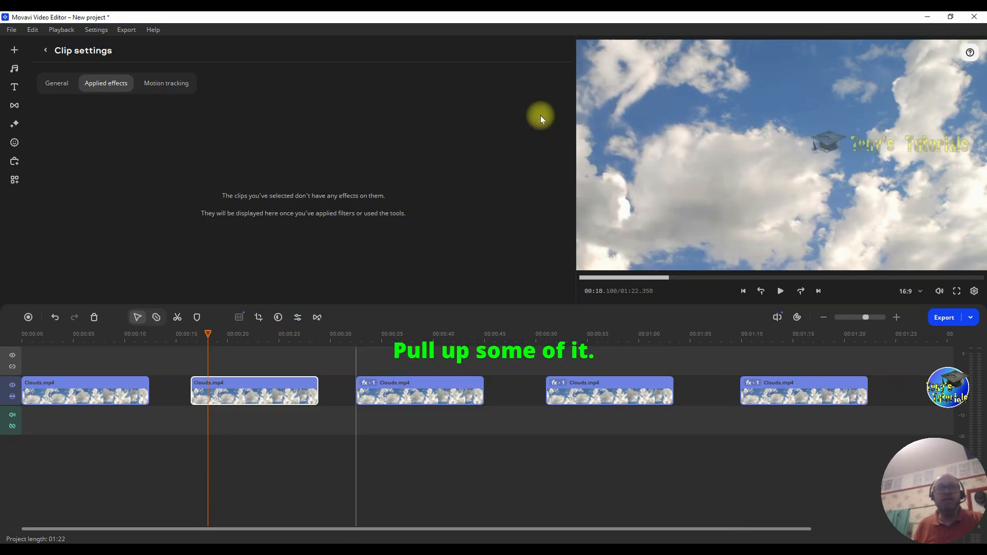
Step: Vary the third clip's Light leaks 9 intensity at about 35 seconds, ending at 100%, and remove the filter
click(373, 383)
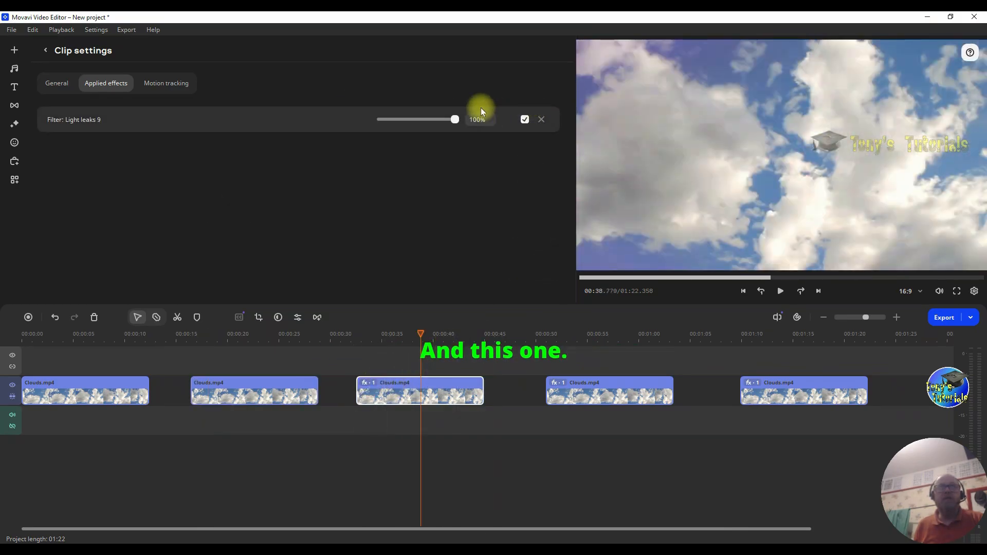
mouse_move(457, 121)
mouse_down()
mouse_move(394, 118)
mouse_move(460, 122)
mouse_up()
drag(420, 334, 388, 334)
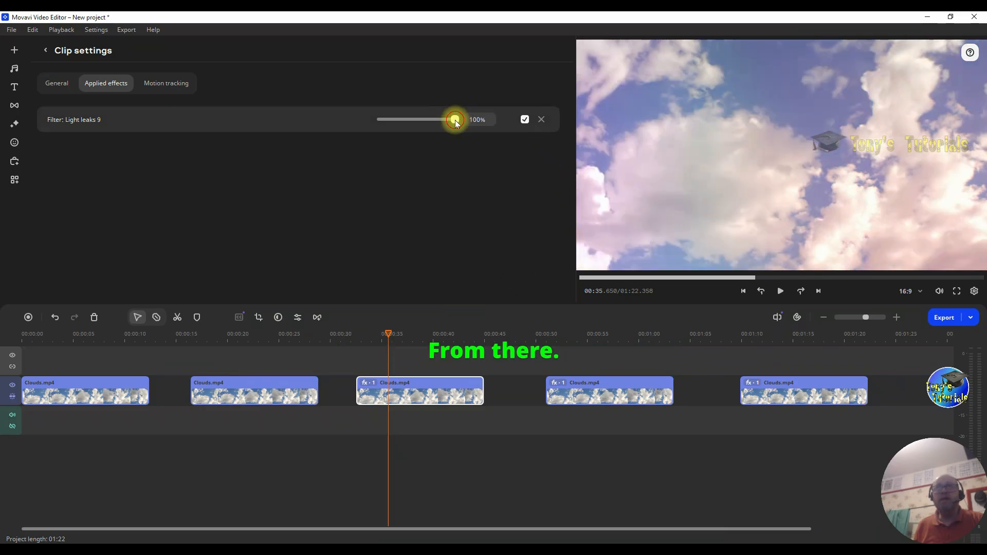
mouse_move(455, 119)
mouse_down()
mouse_move(387, 114)
mouse_move(461, 117)
mouse_up()
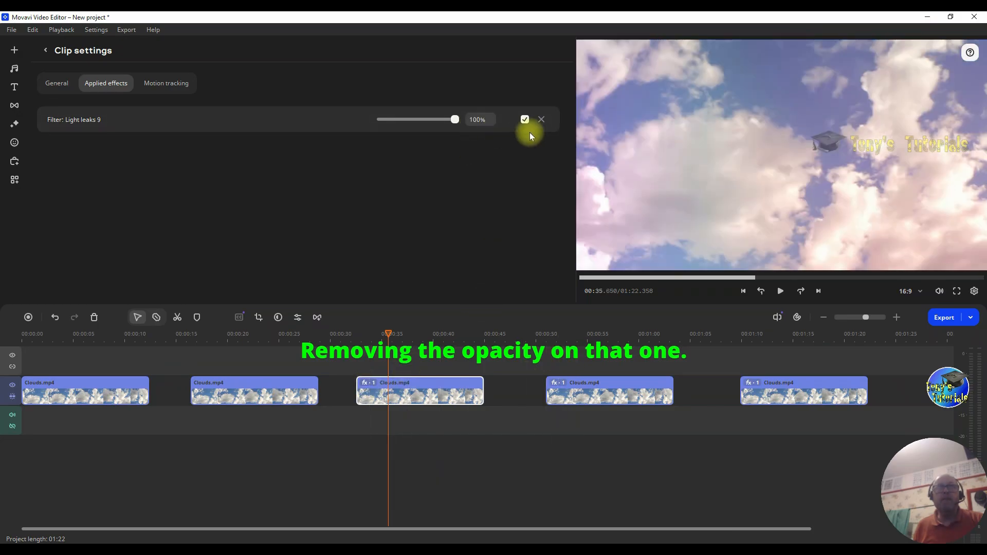
click(541, 119)
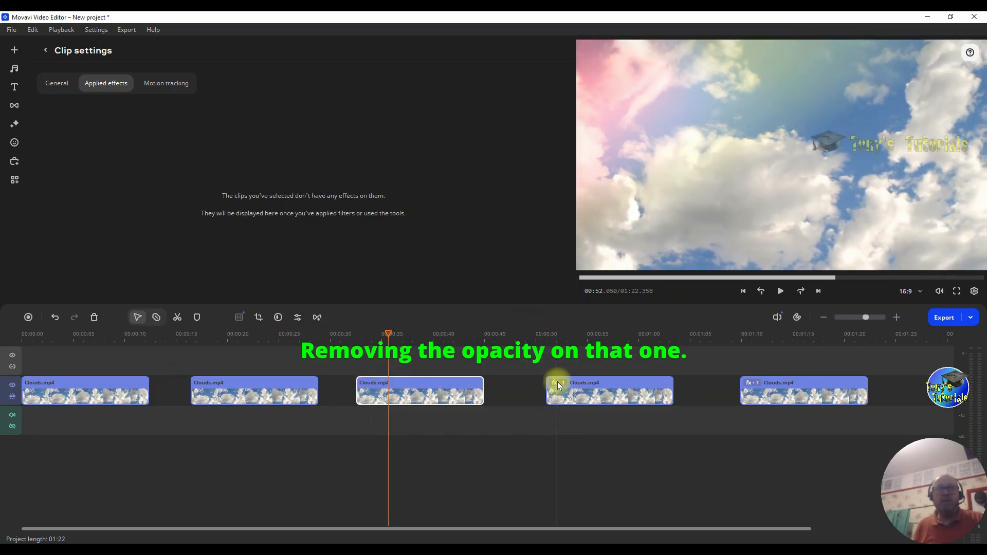
Step: Vary the fourth clip's Light leaks 12 intensity, return it to 100%, and remove the filter
click(560, 383)
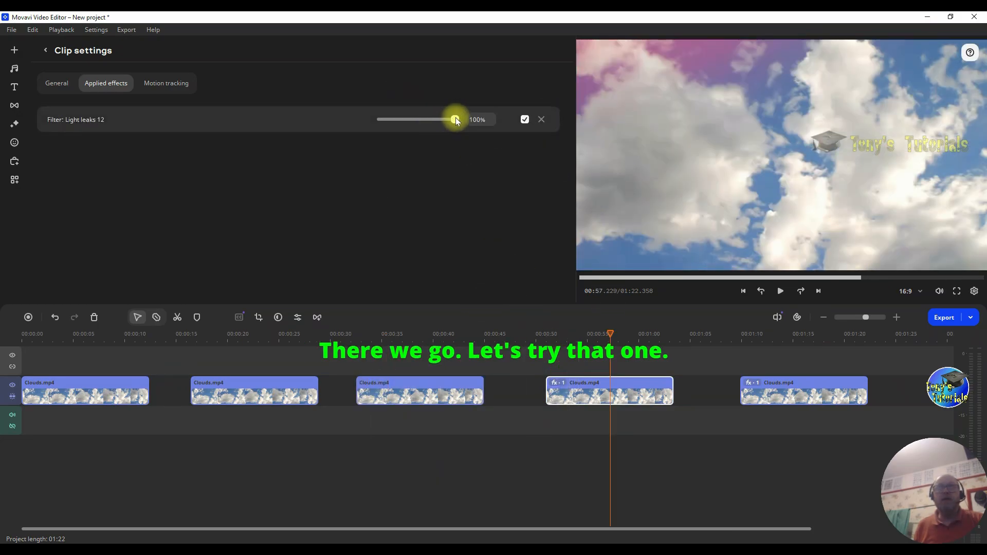
drag(421, 116, 464, 116)
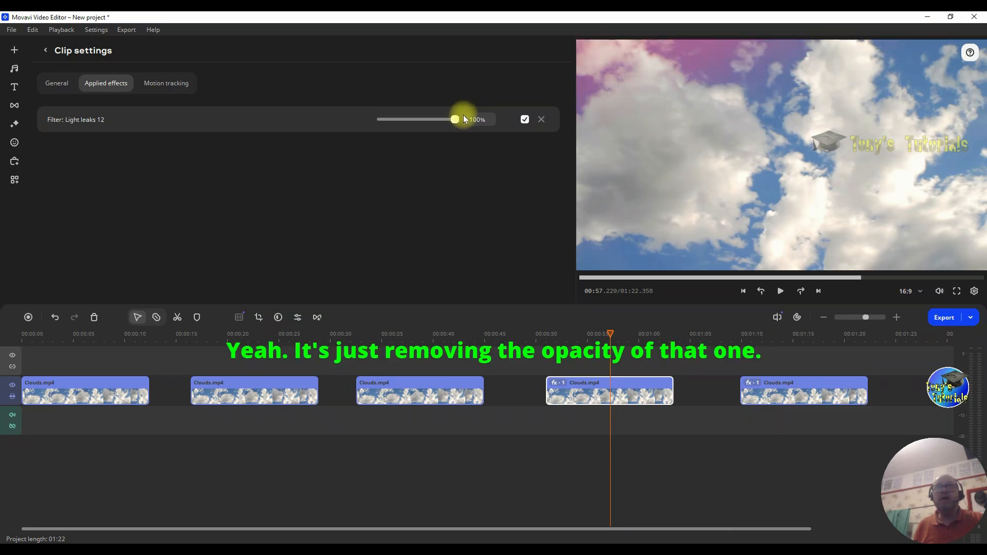
click(541, 120)
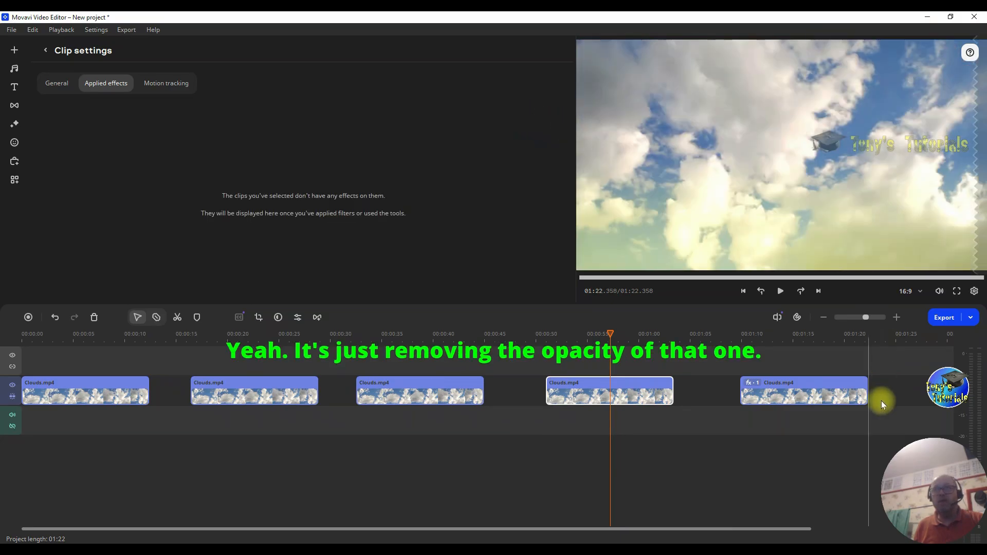
Step: Vary the last clip's Light leaks 16 intensity, return it to 100%, and remove the filter
click(758, 383)
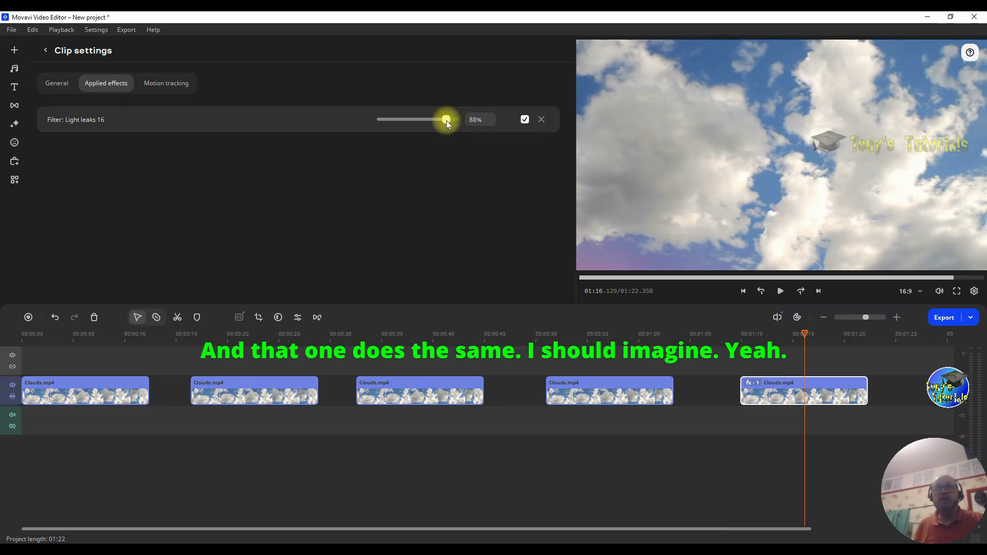
drag(421, 121, 520, 122)
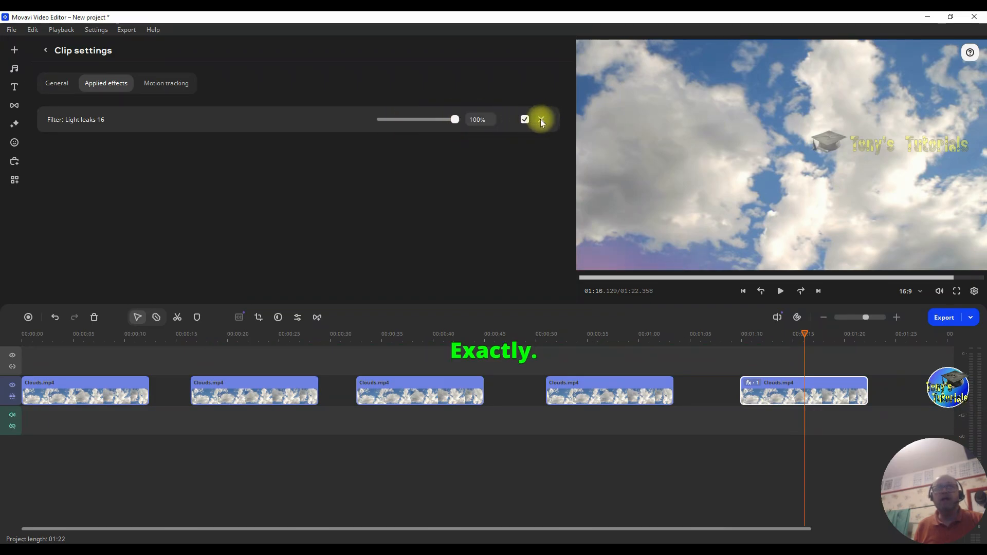
click(541, 120)
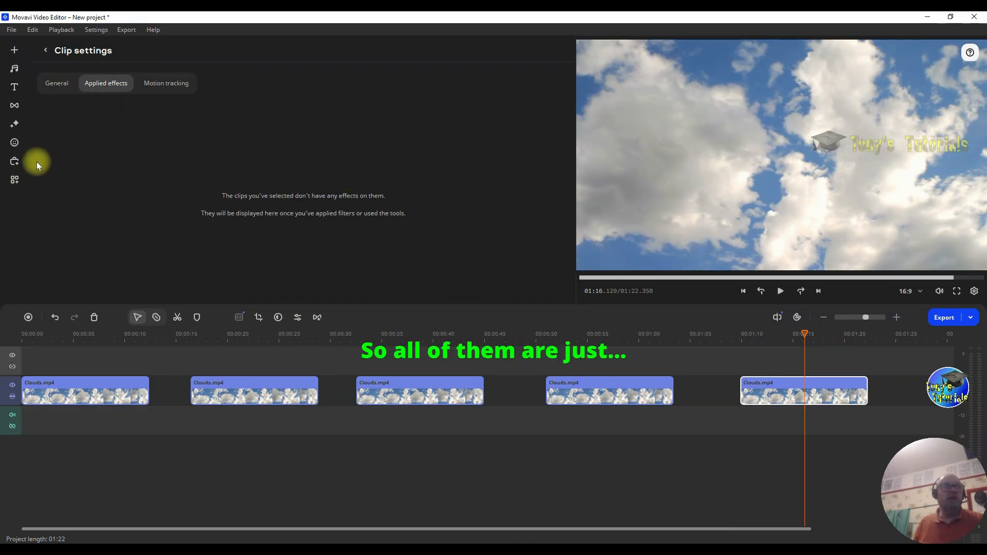
Step: Apply Glass mosaic, Mosaic - medium, Pixels - large, Pixels - small and Mosaic - small to the five Clouds clips in timeline order
click(14, 125)
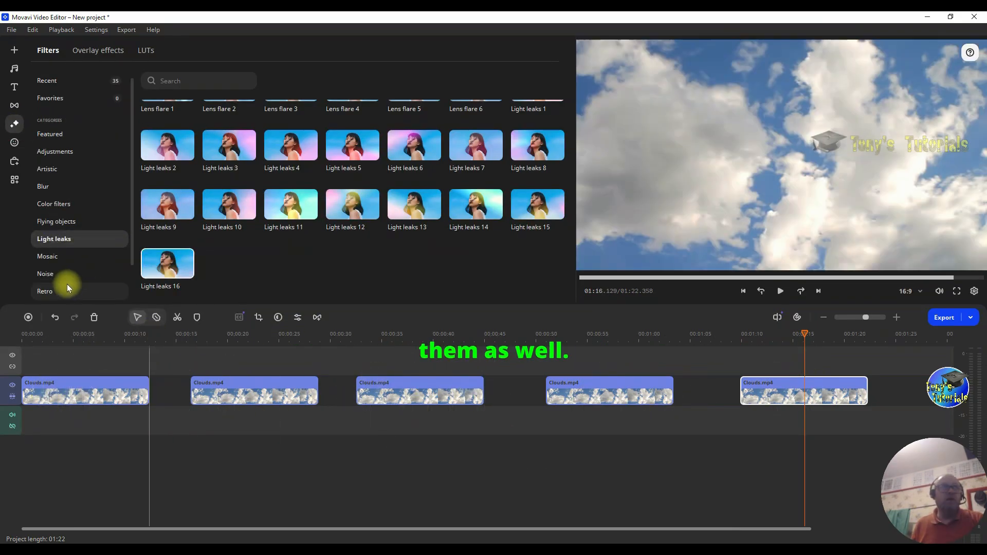
click(51, 257)
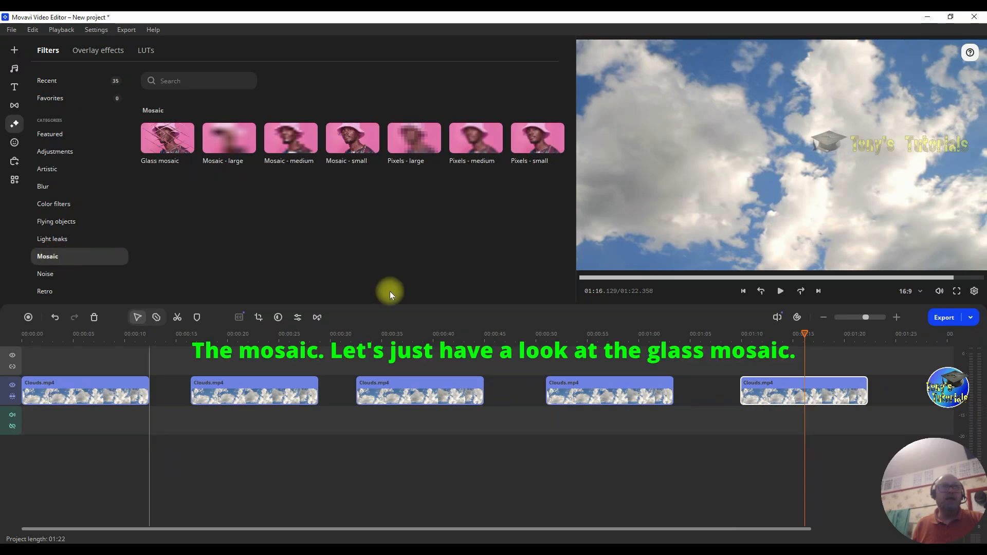
click(165, 134)
drag(165, 134, 70, 386)
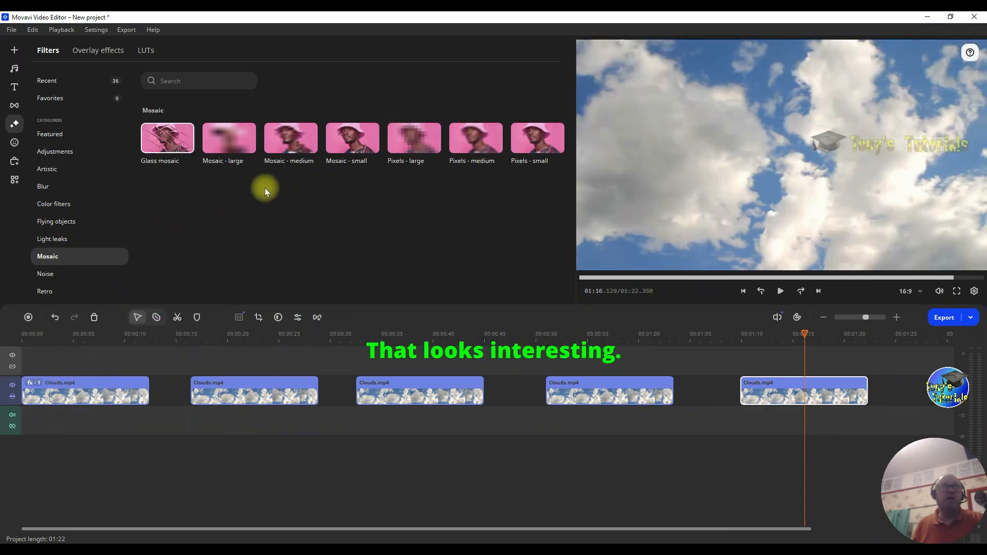
click(287, 154)
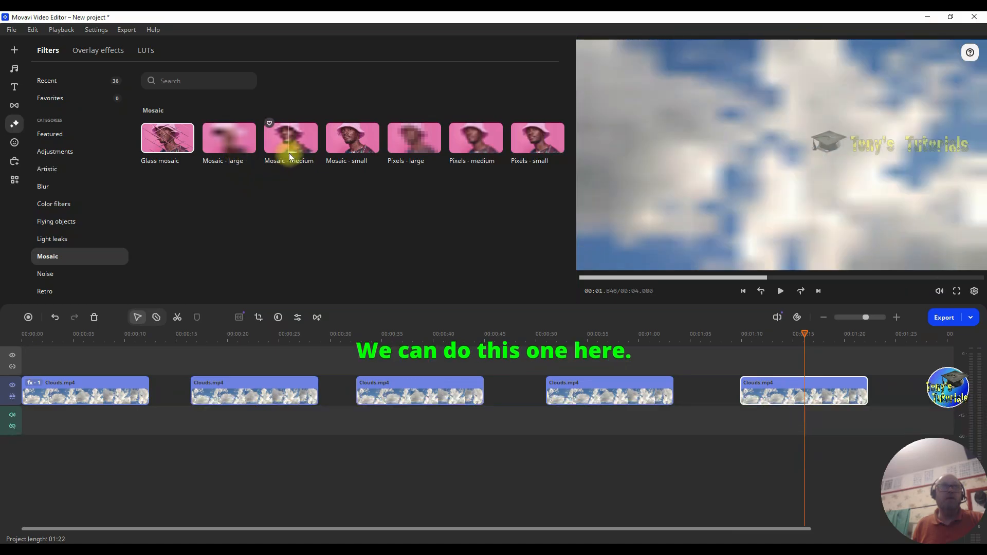
drag(286, 154, 222, 380)
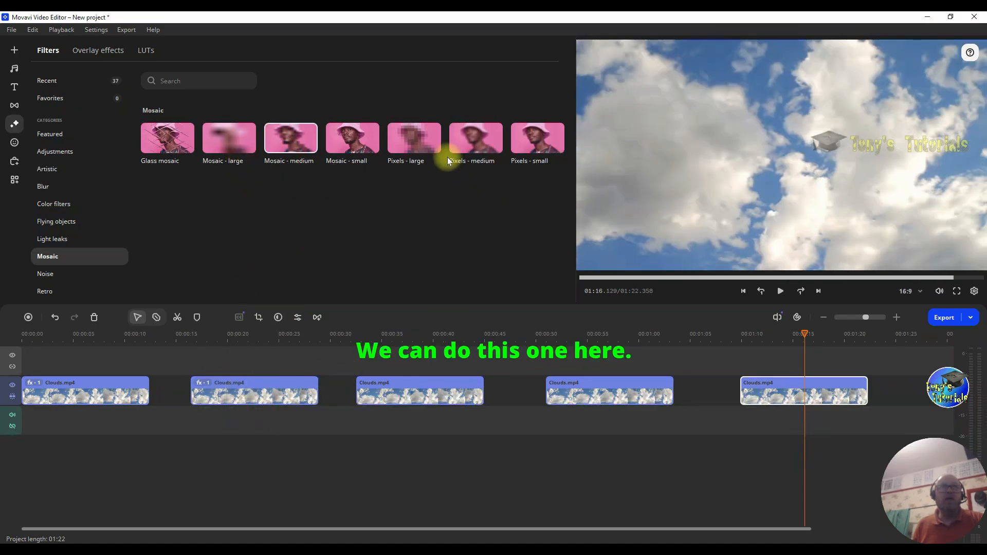
drag(419, 160, 383, 385)
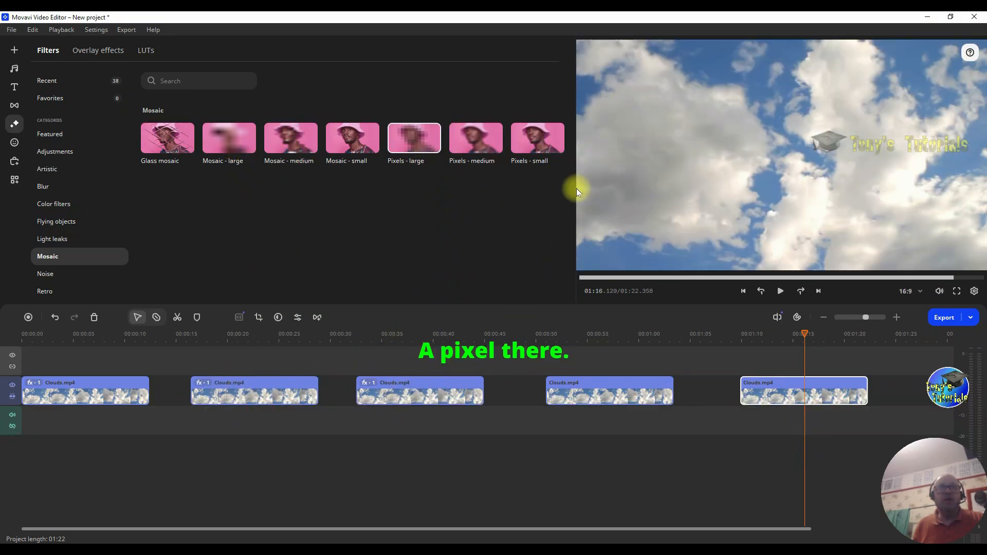
drag(547, 133, 588, 385)
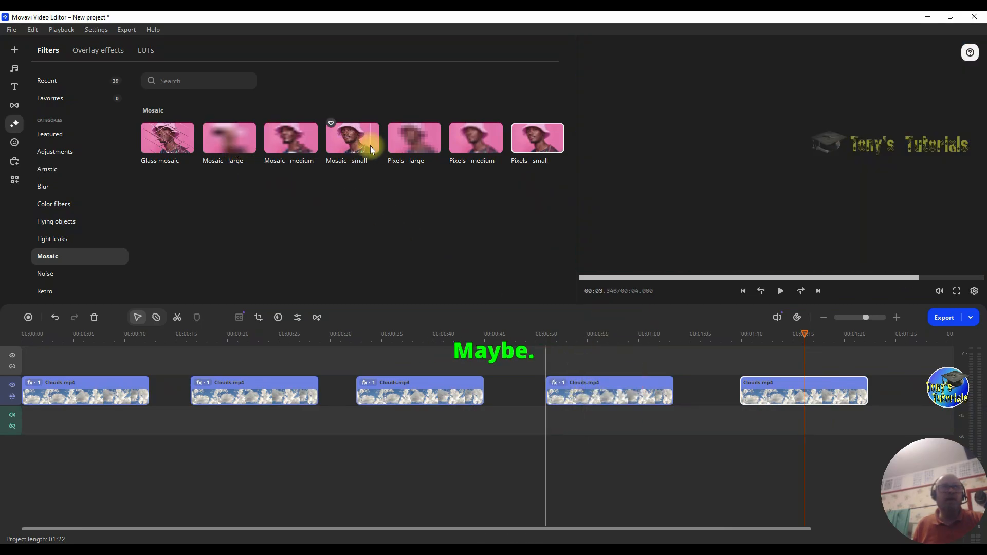
drag(370, 146, 804, 400)
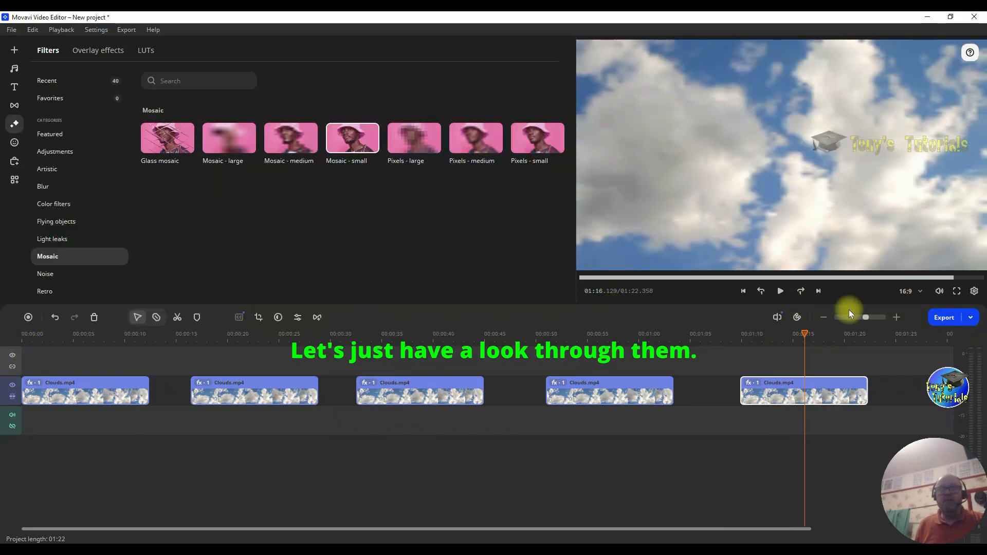
Step: Play the last clip, restart the project from the beginning, and preview the mosaic filter on each Clouds clip in turn
click(782, 291)
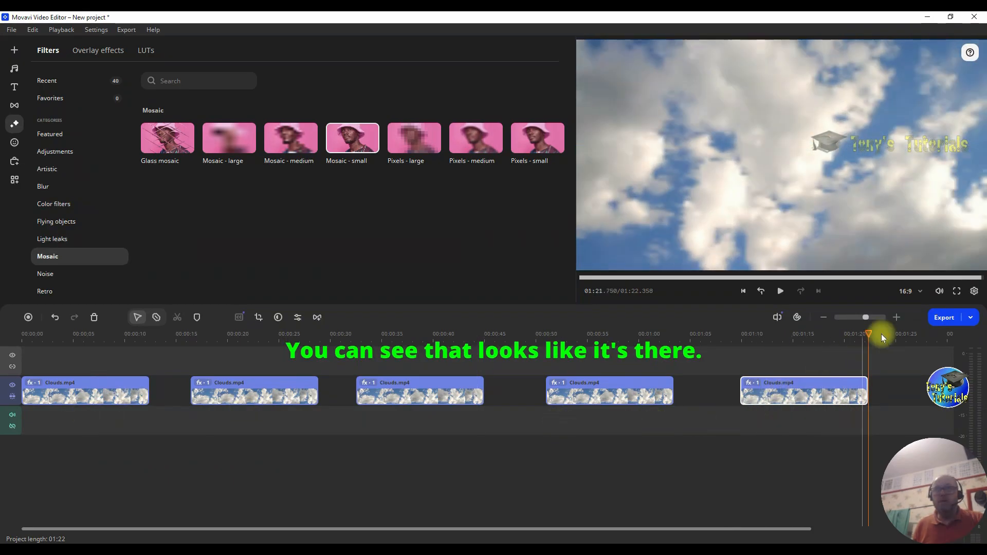
drag(868, 334, 9, 354)
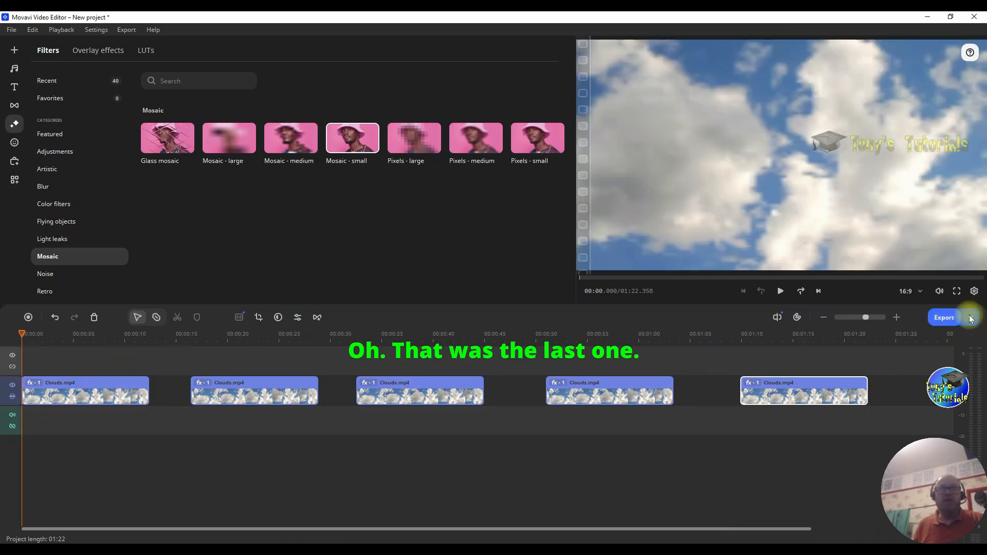
click(780, 291)
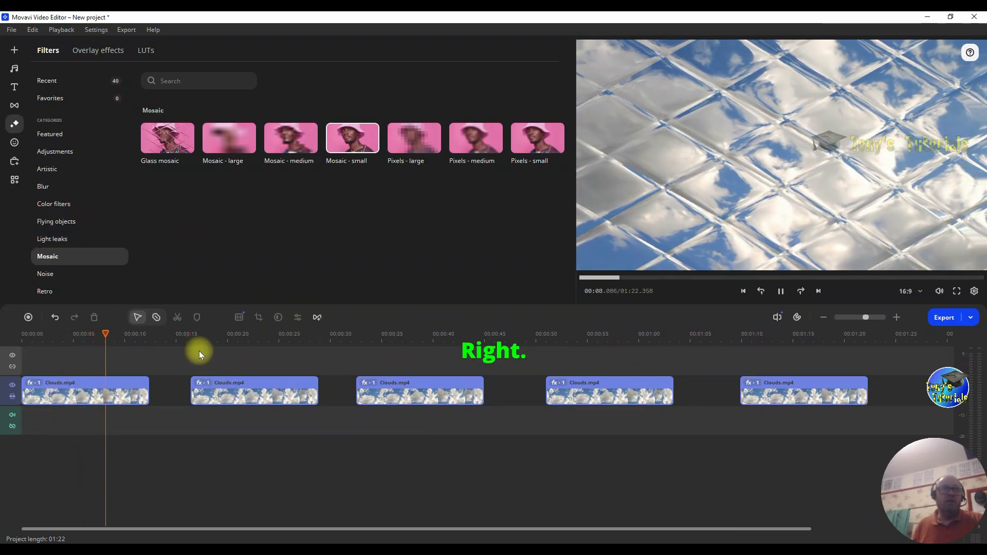
click(185, 334)
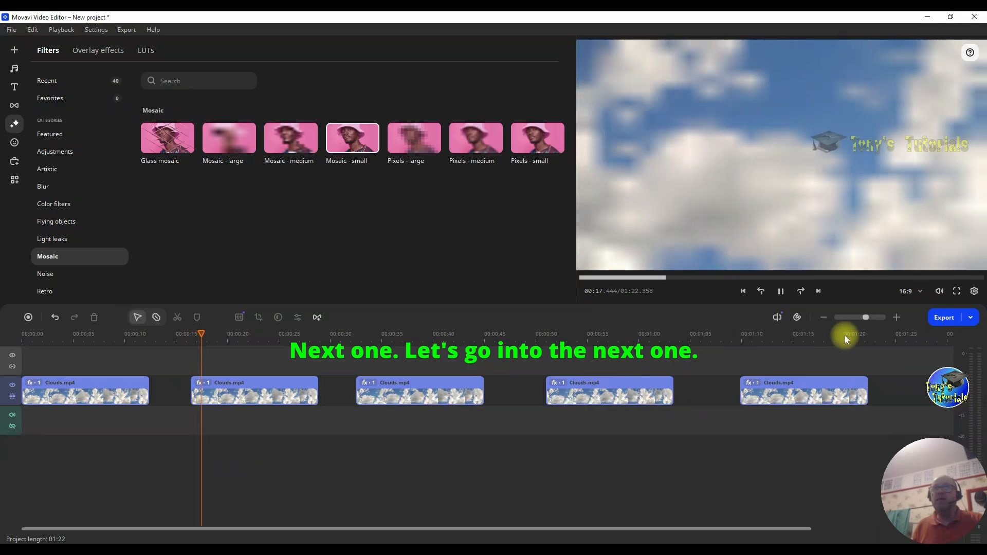
mouse_move(253, 147)
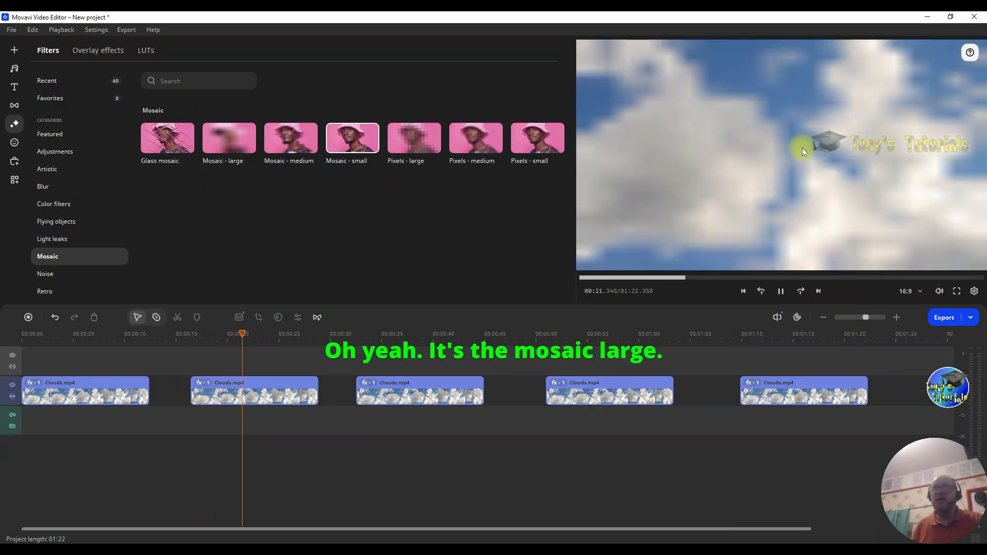
click(355, 339)
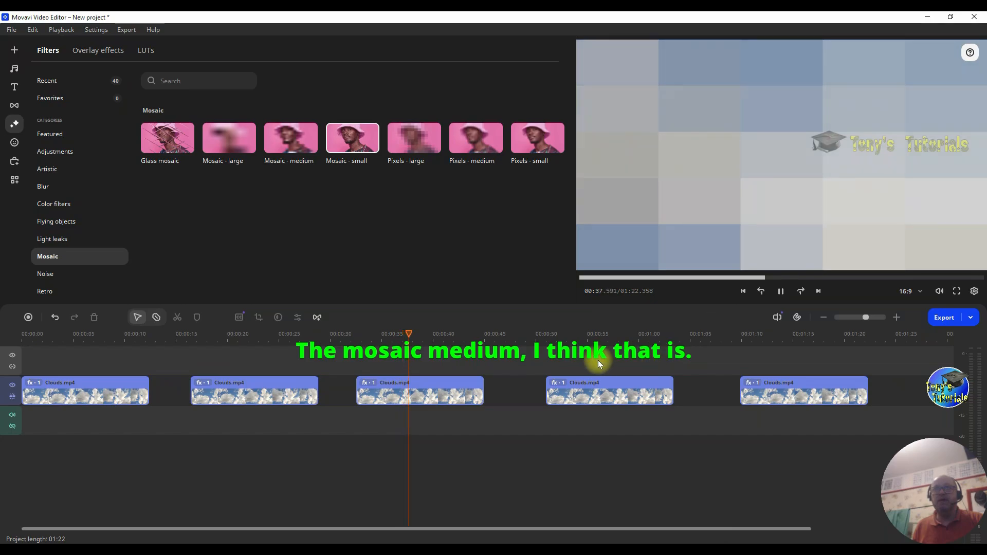
click(540, 344)
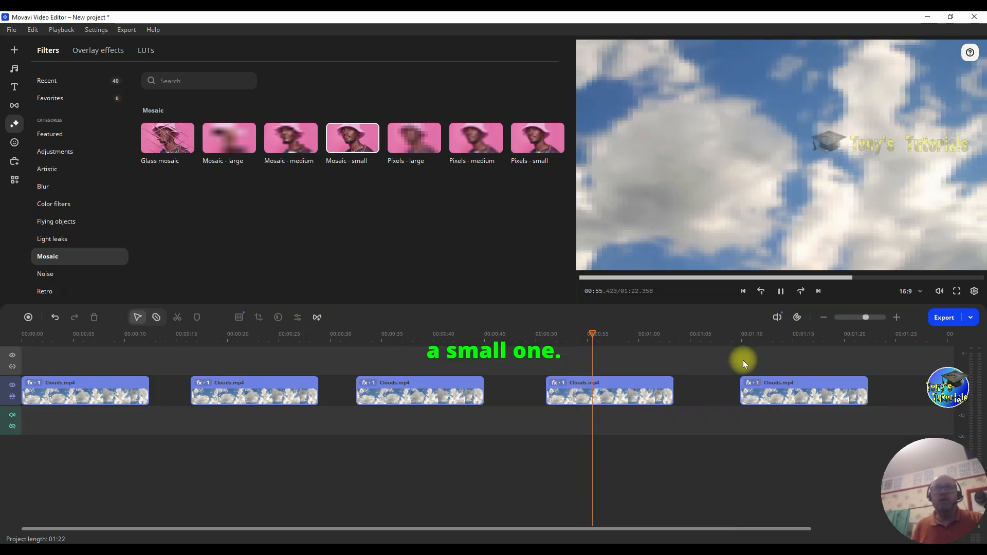
click(739, 334)
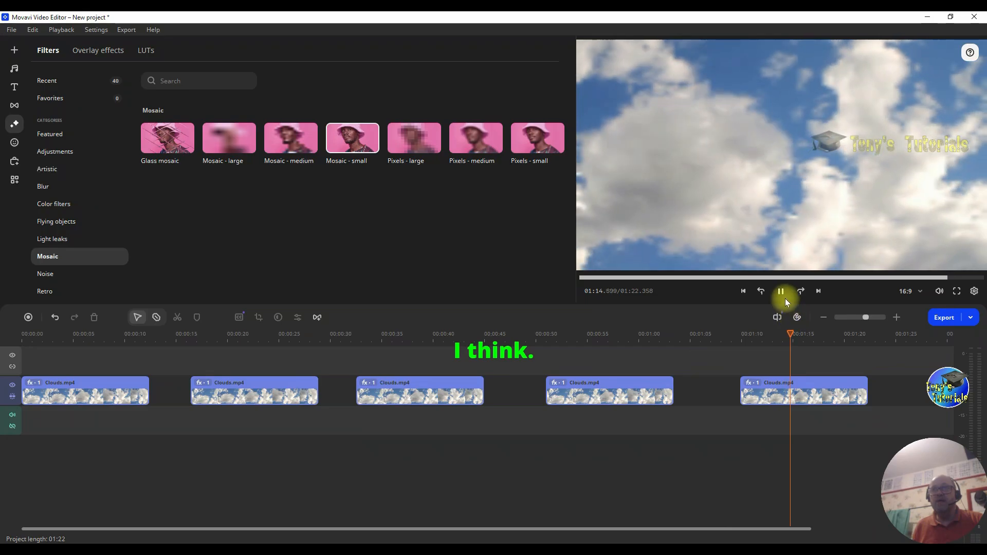
Step: Replay the last clip, vary its Mosaic - small intensity ending at 100%, and remove the filter
click(753, 383)
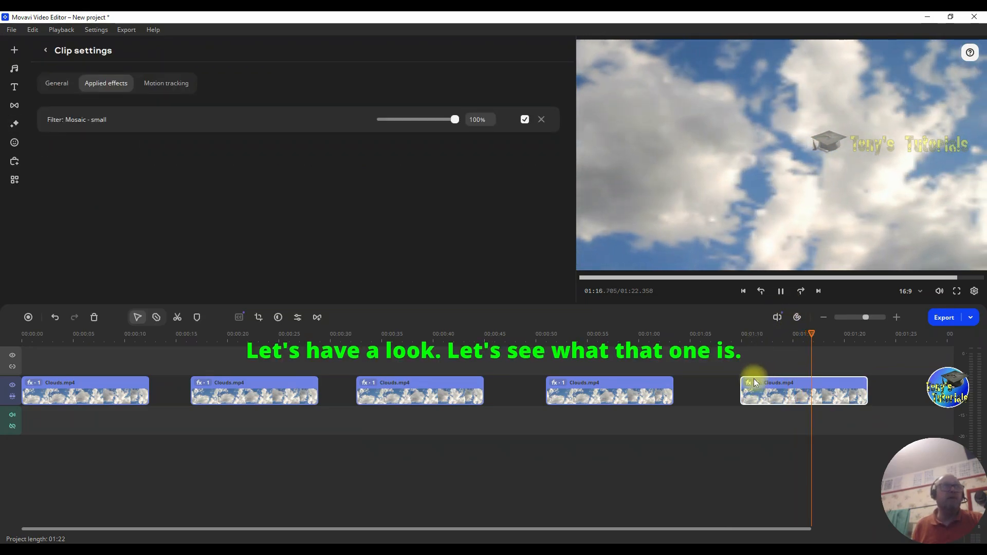
click(730, 335)
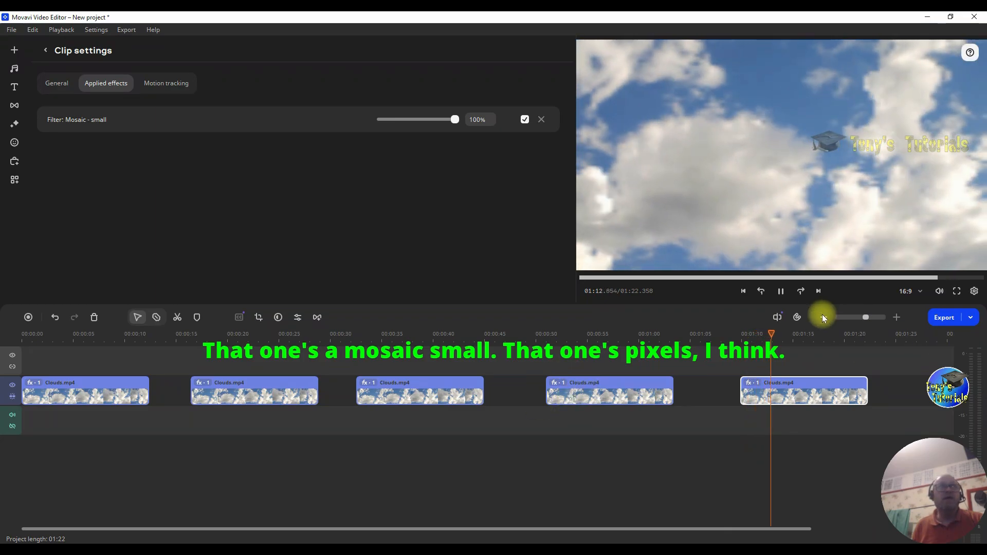
click(782, 293)
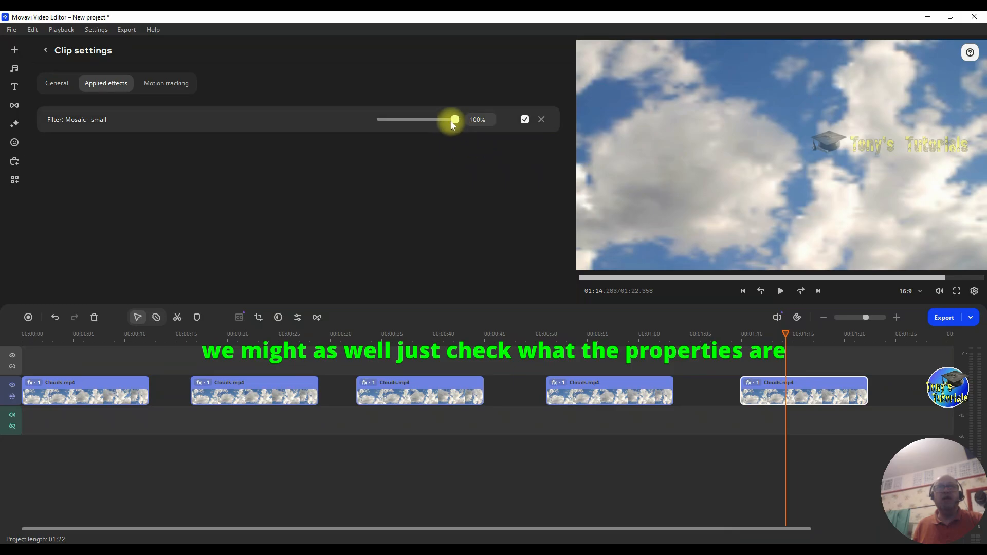
mouse_move(455, 120)
mouse_down()
mouse_move(384, 122)
mouse_move(452, 133)
mouse_move(461, 122)
mouse_up()
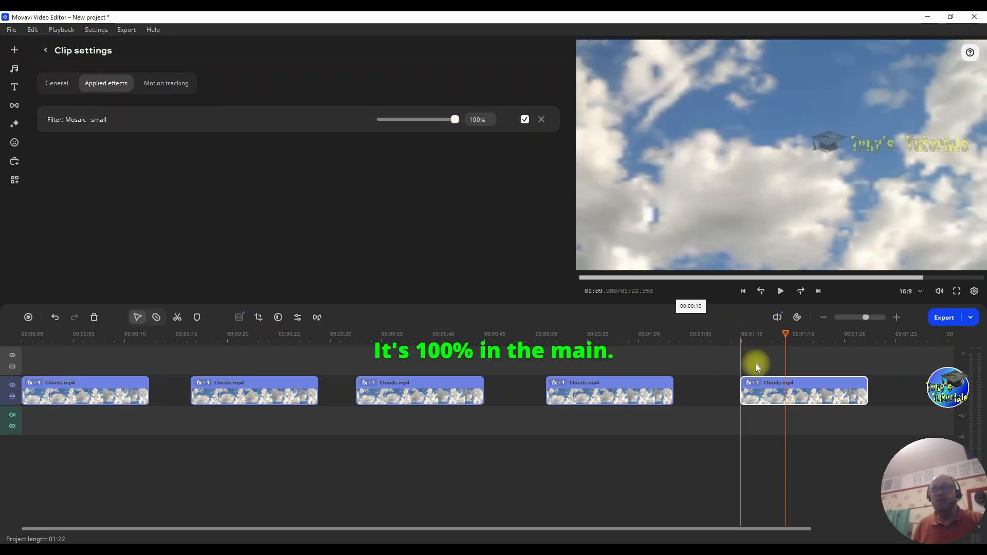
click(543, 120)
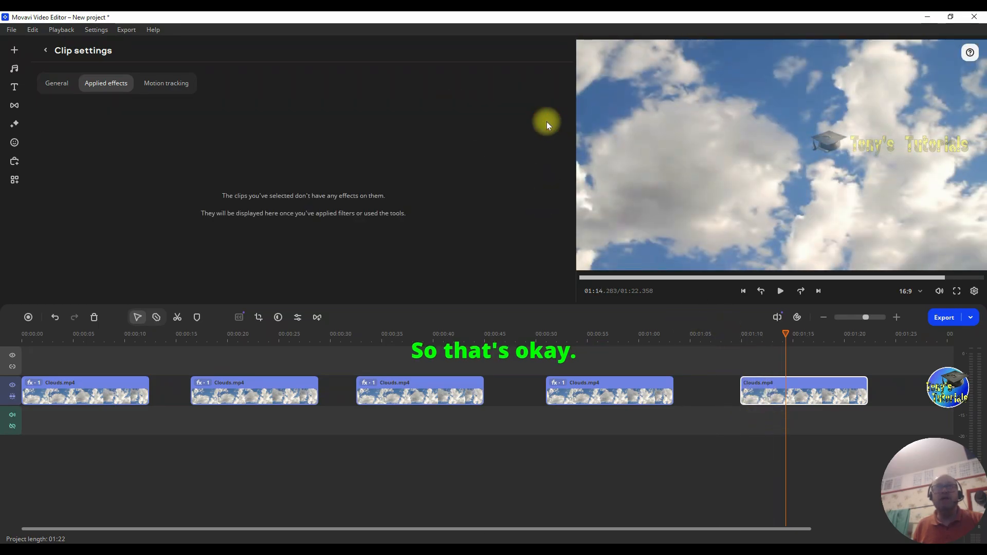
Step: Vary the fourth clip's Pixels - small intensity at about 52 seconds, ending at 100%, and remove the filter
click(559, 384)
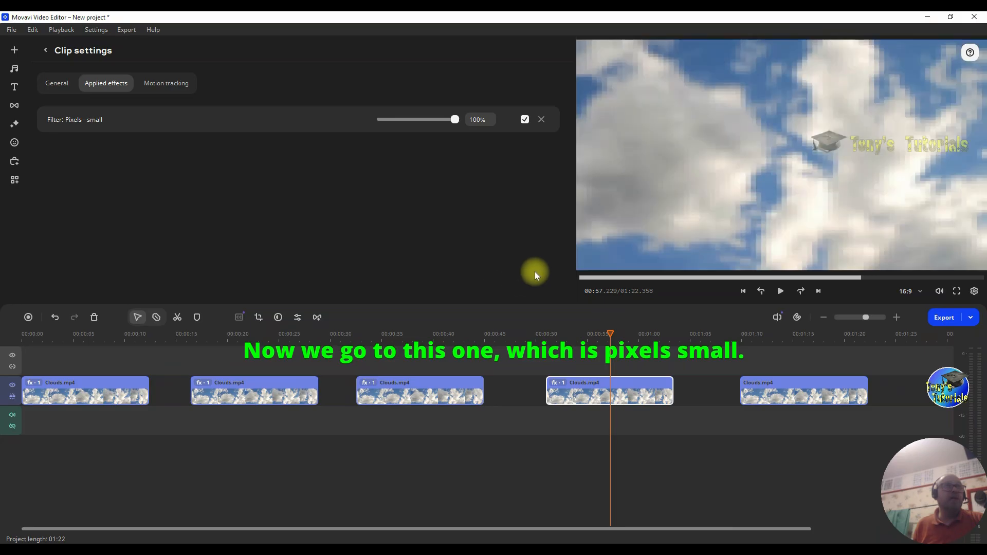
drag(600, 337, 565, 339)
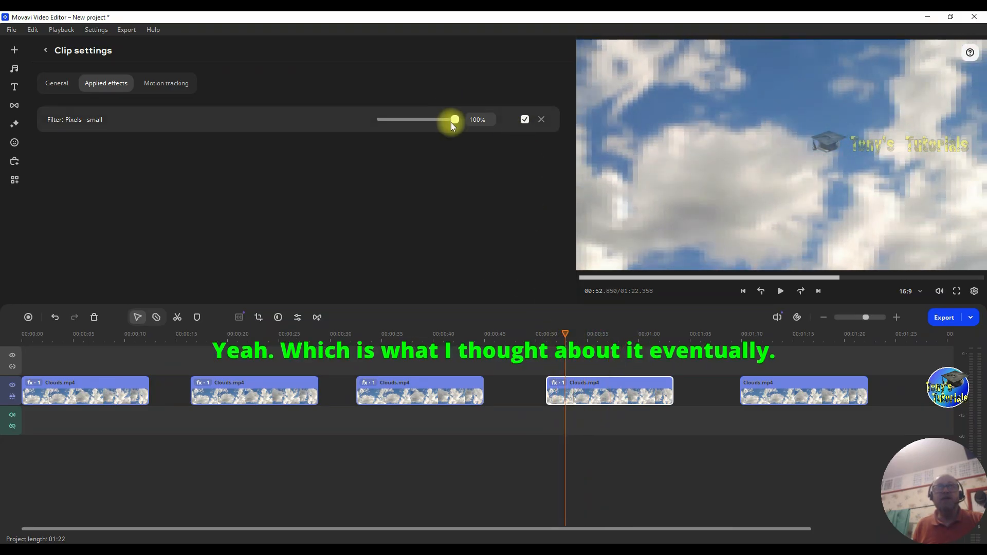
mouse_move(454, 119)
mouse_down()
mouse_move(370, 119)
mouse_move(460, 122)
mouse_up()
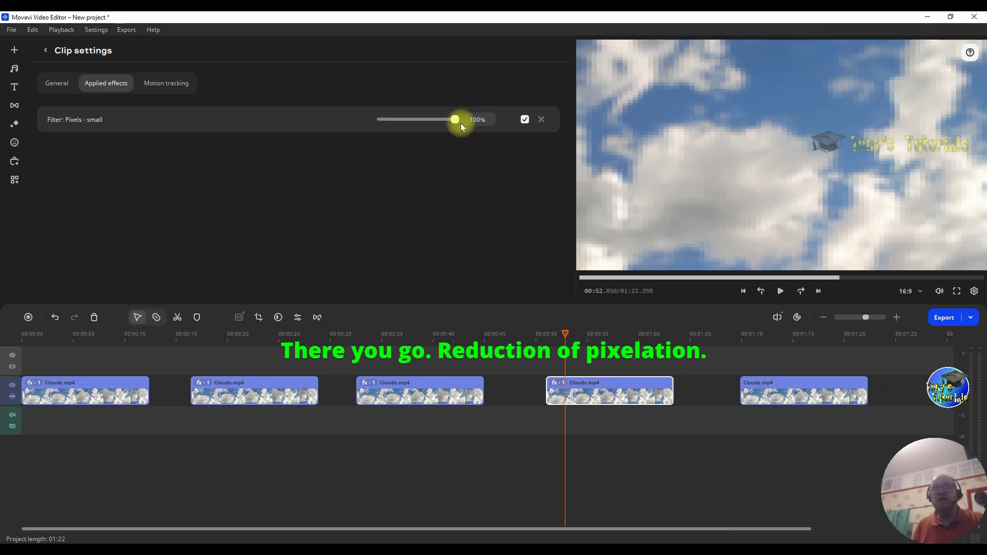
click(541, 120)
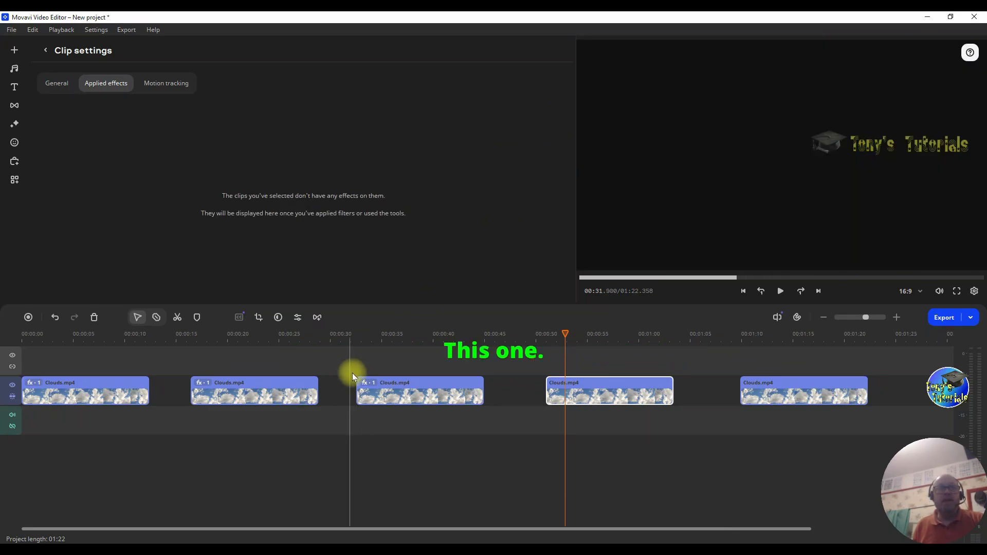
Step: Reduce the third clip's Pixels - large intensity to 31% and remove the filter
click(371, 384)
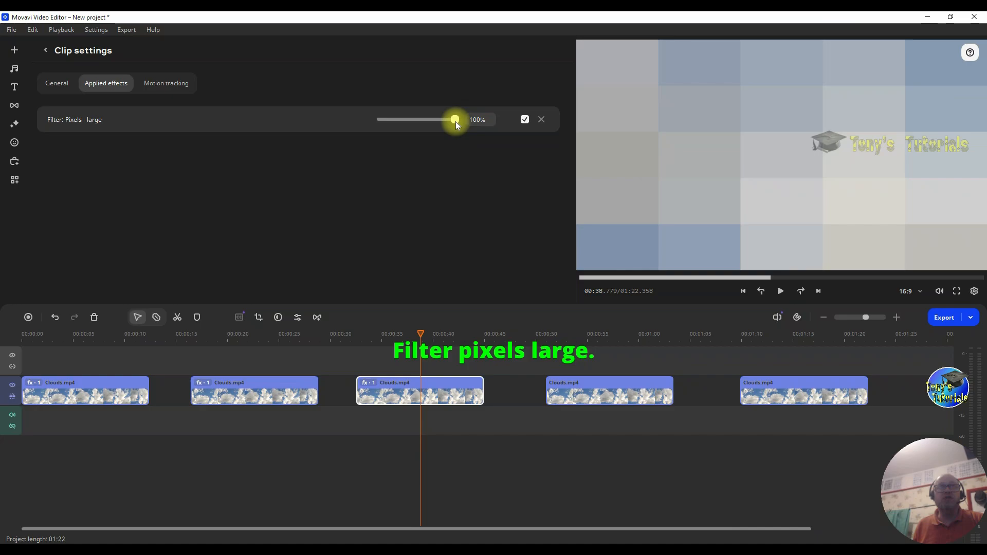
drag(455, 121, 405, 124)
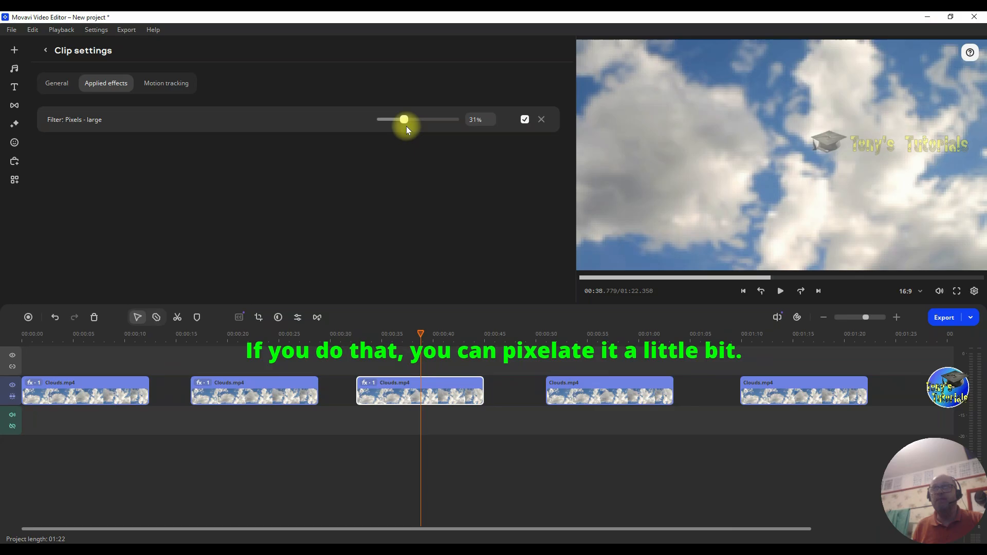
click(542, 119)
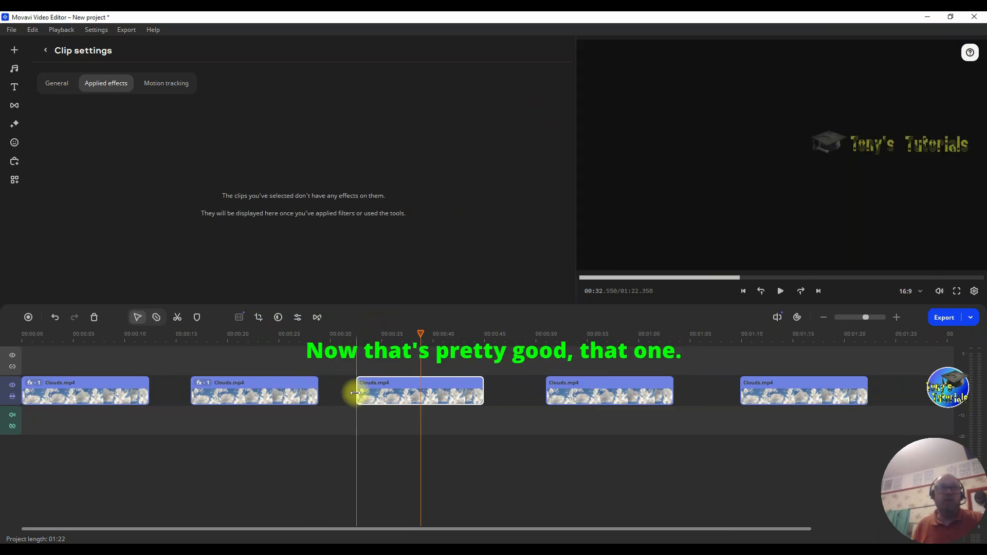
Step: Lower the second clip's Mosaic - medium intensity in stages to 0%, and delete the clip from the timeline
click(205, 383)
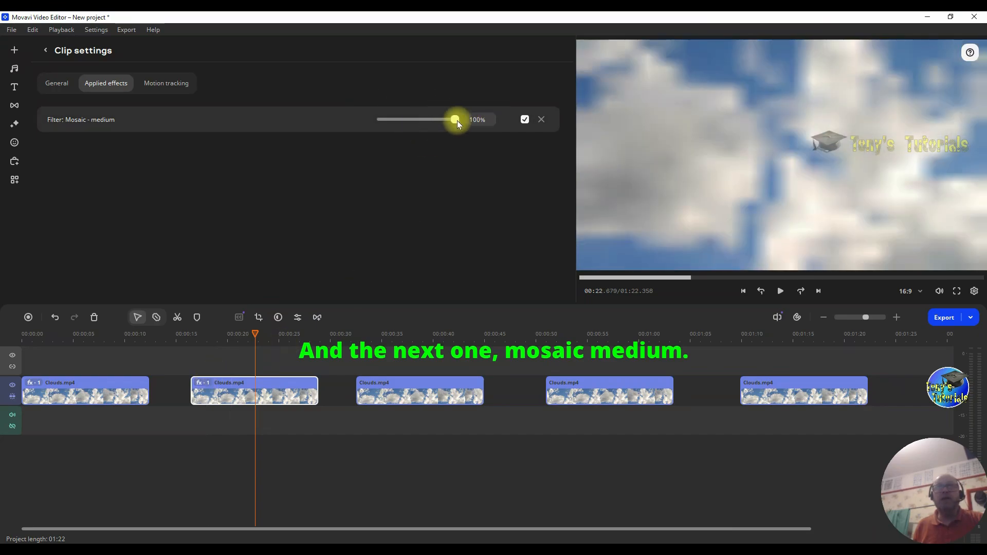
drag(457, 120, 427, 120)
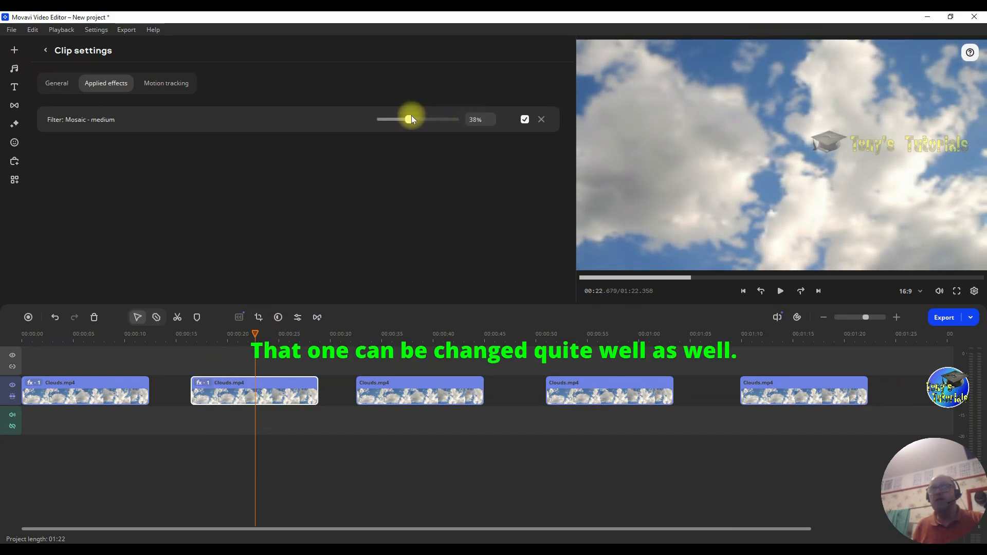
mouse_move(431, 118)
mouse_down()
mouse_move(461, 122)
mouse_move(415, 116)
mouse_up()
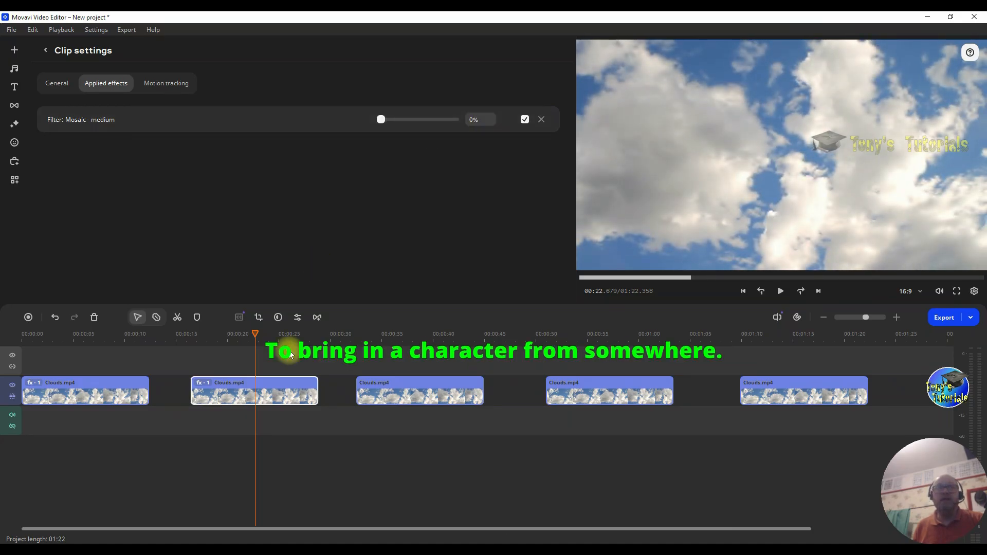
right_click(207, 384)
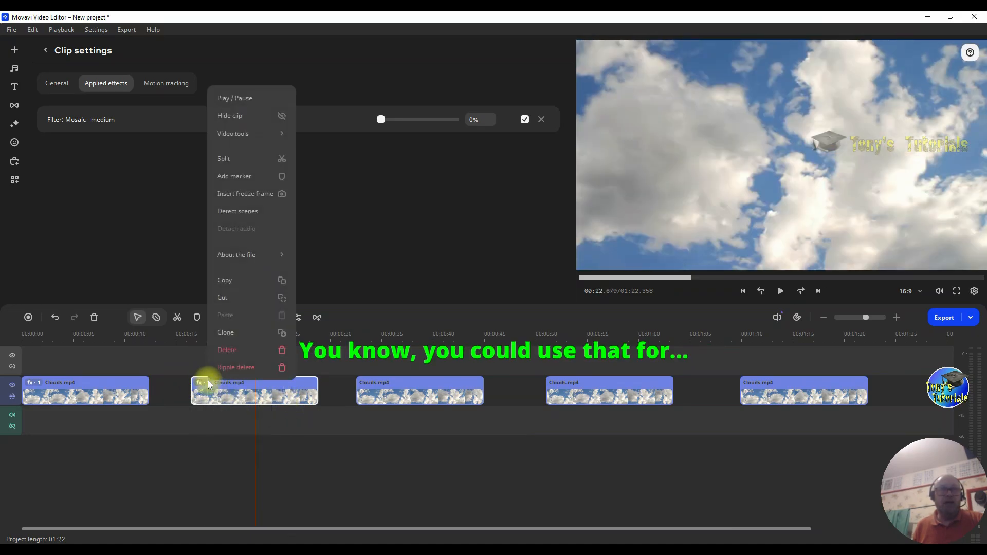
click(246, 354)
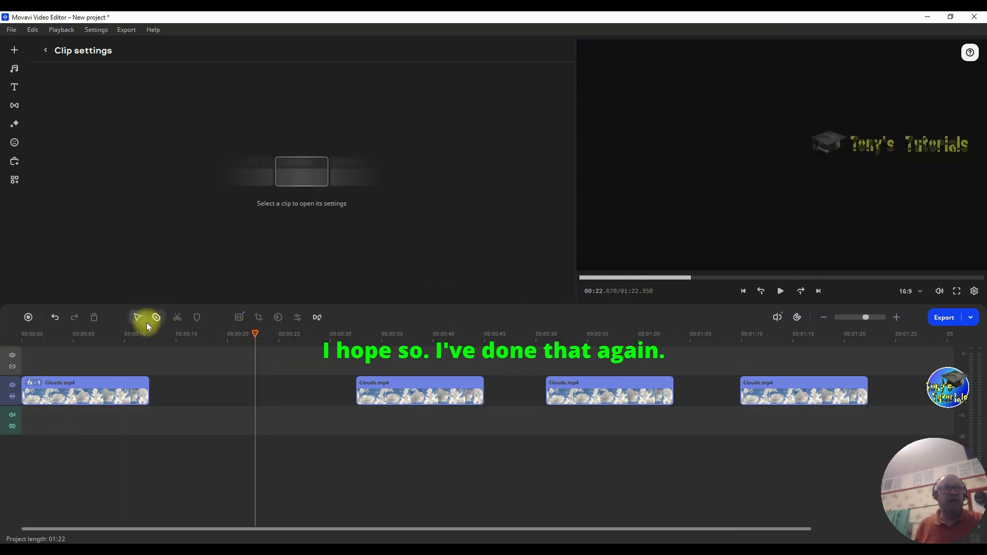
Step: Vary the first clip's Glass mosaic intensity down to 4%, checking it at different points of the clip, and remove the filter
click(35, 383)
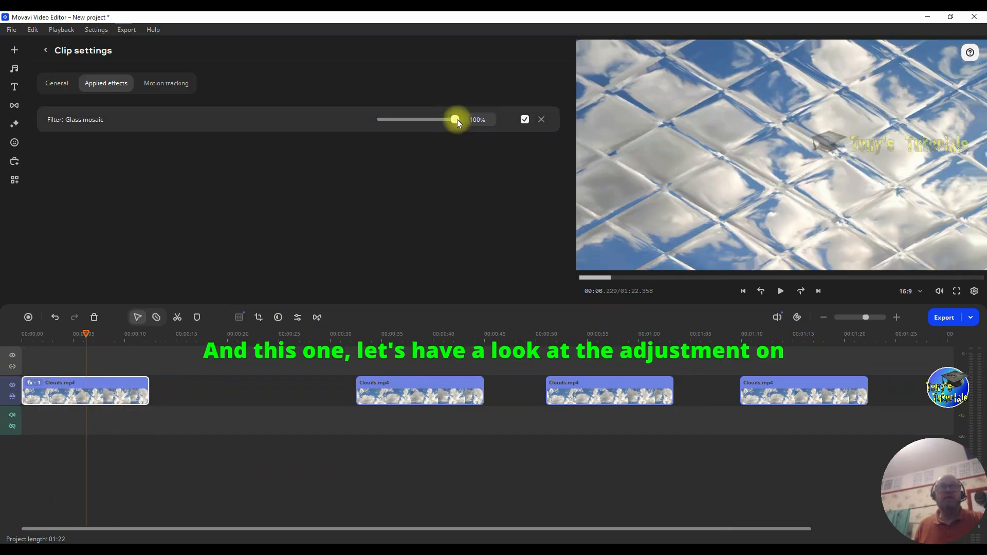
drag(454, 123, 405, 122)
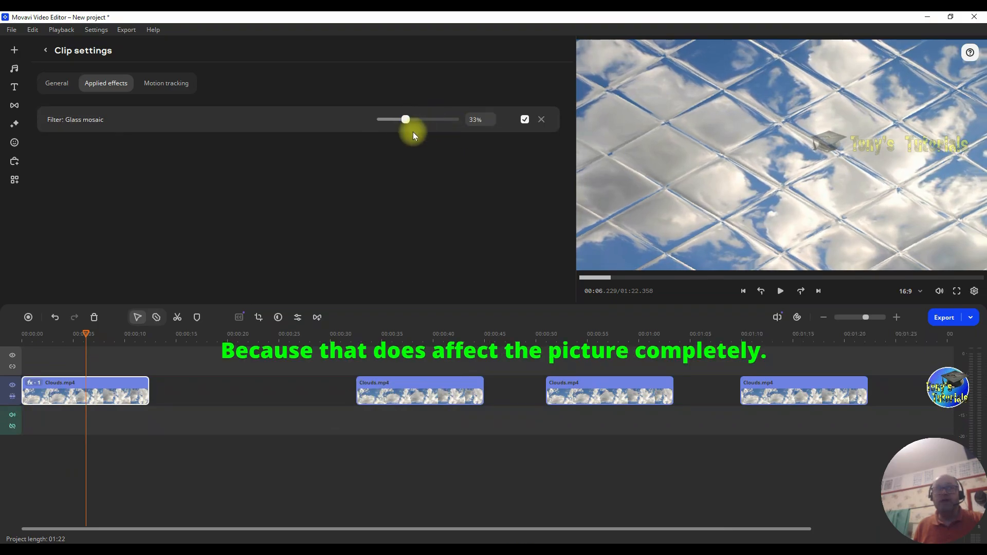
mouse_move(86, 335)
mouse_down()
mouse_move(35, 332)
mouse_move(96, 334)
mouse_up()
drag(404, 124, 449, 122)
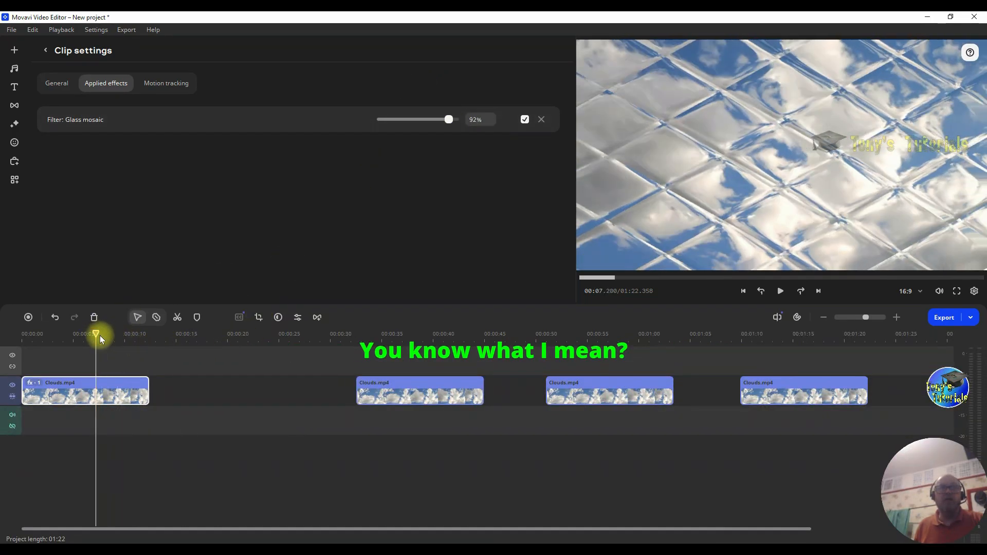
drag(100, 338, 76, 332)
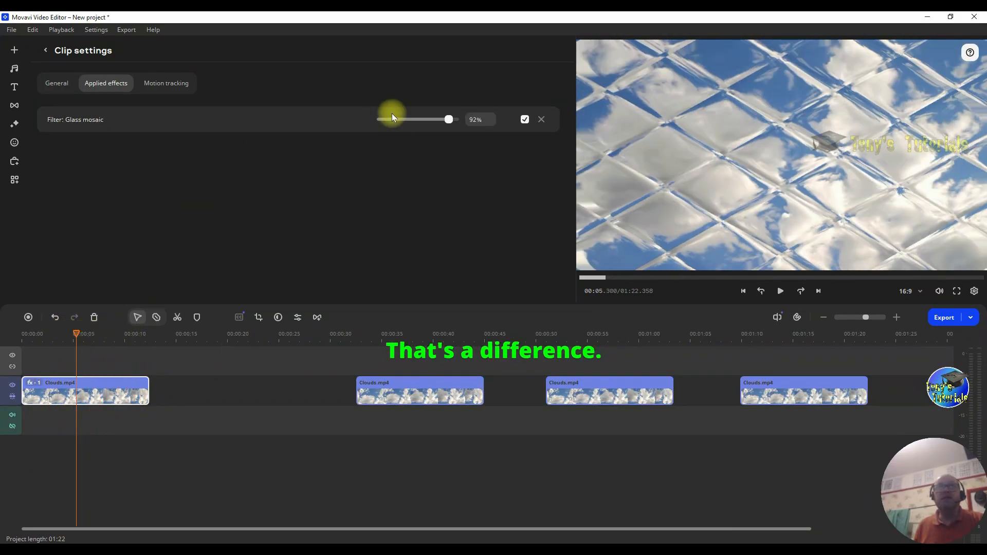
drag(449, 119, 382, 130)
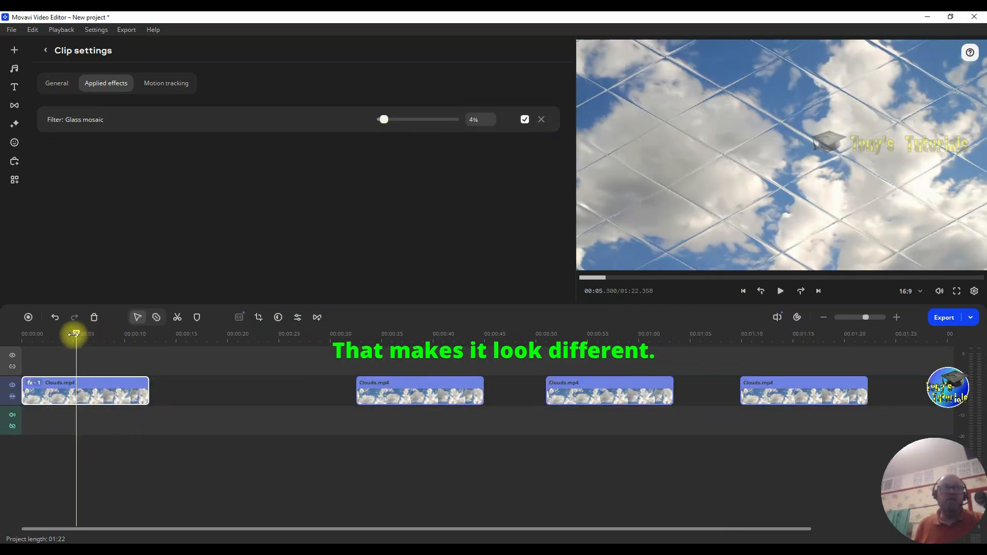
drag(74, 335, 115, 344)
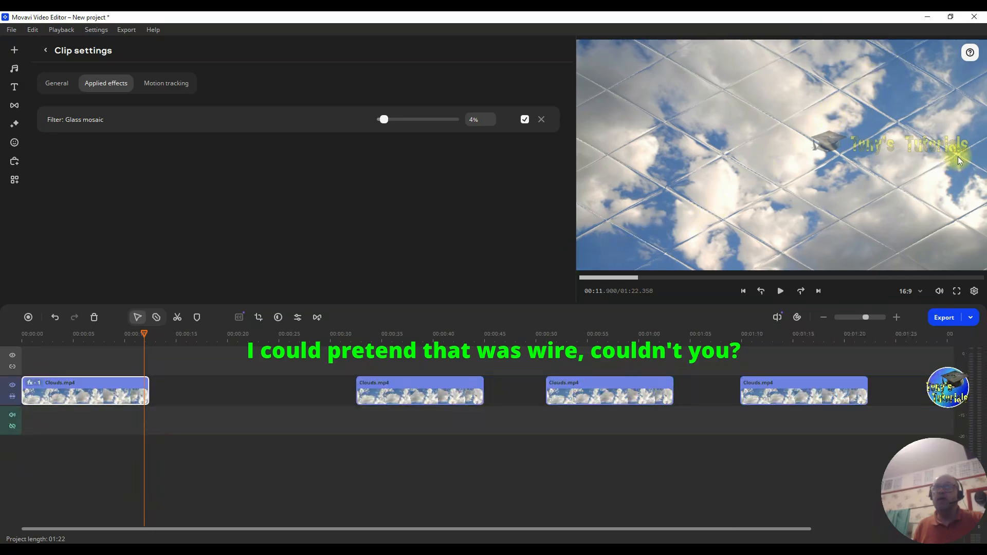
click(543, 120)
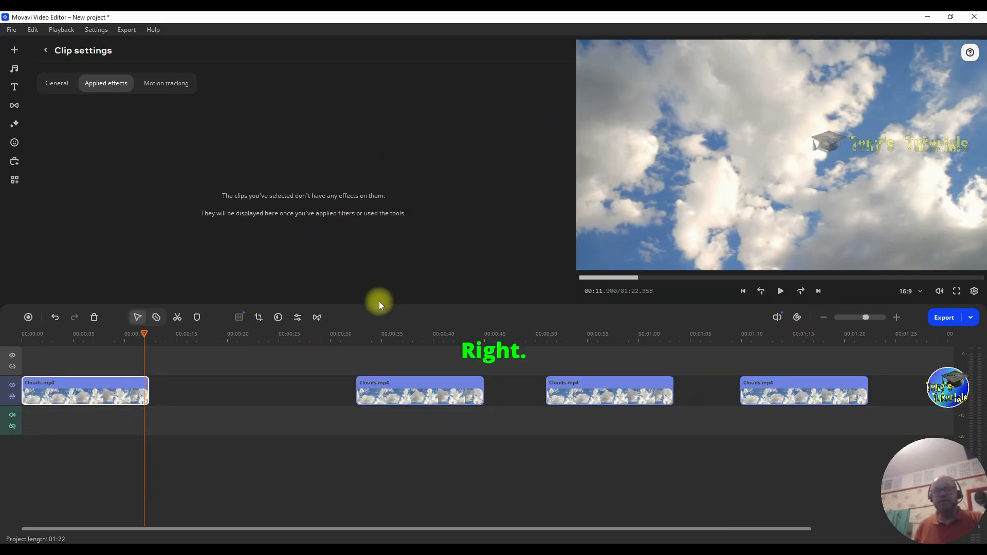
Step: Move the second, third and fourth clips earlier on the timeline, starting at about 17, 33 and 52 seconds
drag(418, 396, 300, 396)
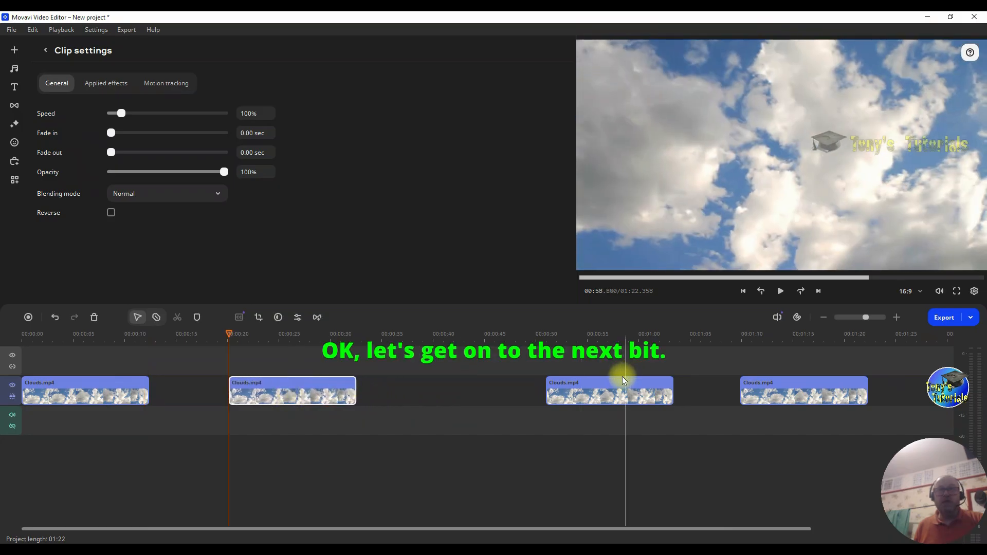
drag(623, 381, 485, 386)
drag(798, 386, 646, 401)
drag(261, 388, 237, 391)
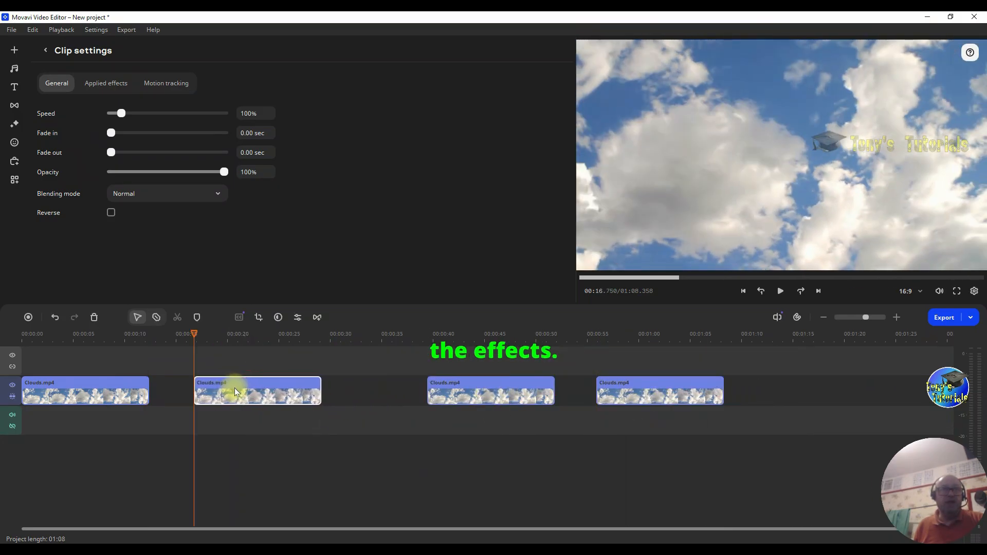
drag(469, 383, 406, 385)
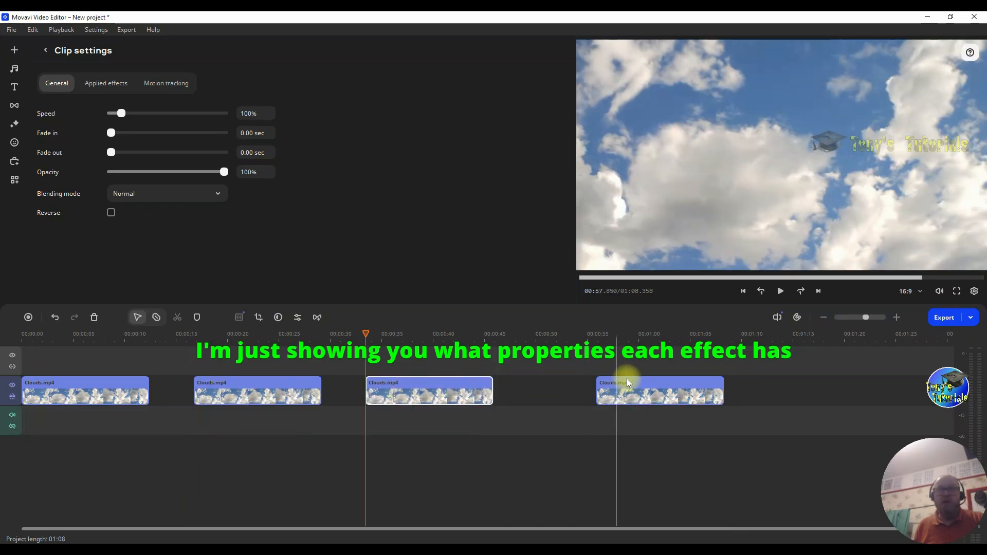
drag(628, 384, 591, 392)
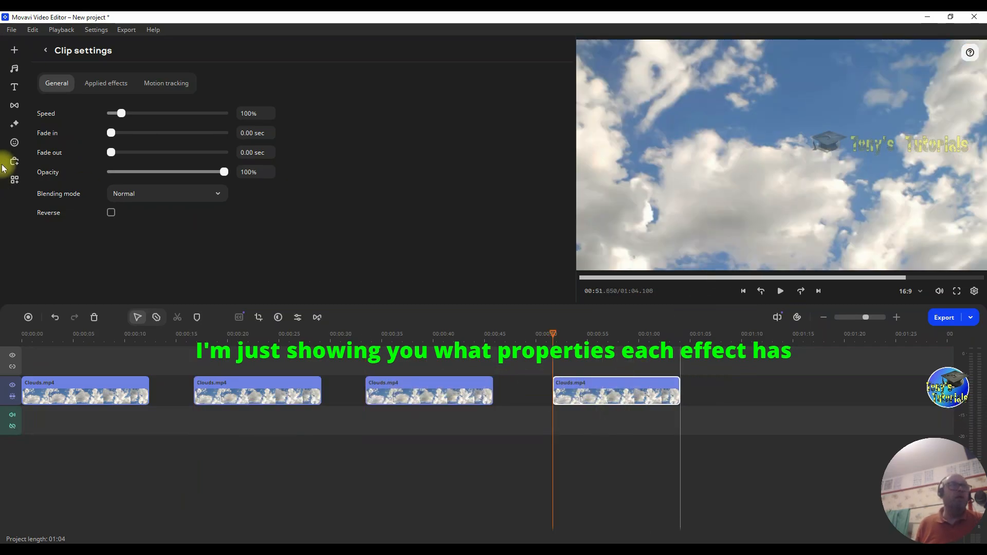
Step: Apply the Noise filters Broken lens, Noise - B&W high and Tube TV - high to clips one, two and four, trying Noise - color high on clip three
click(14, 125)
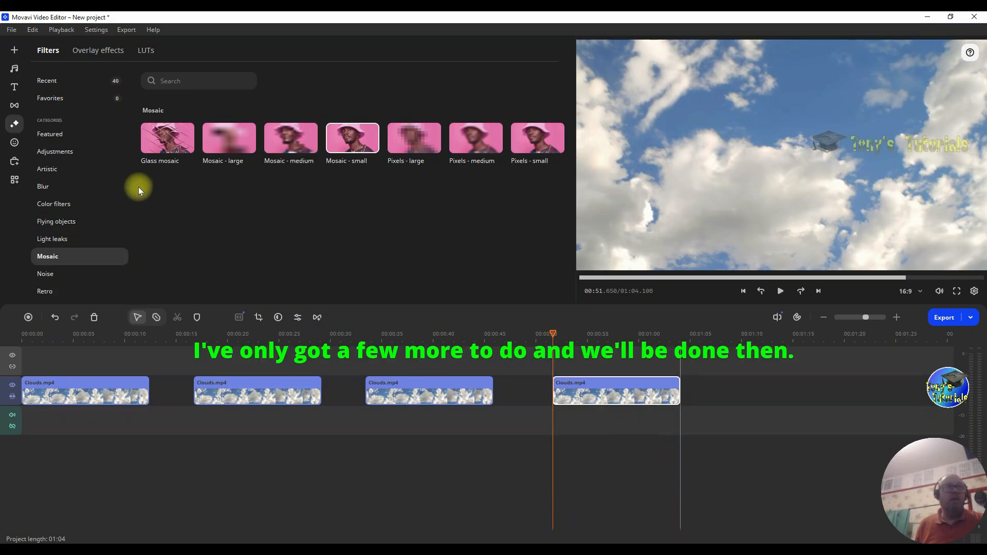
scroll(133, 197, down, 1)
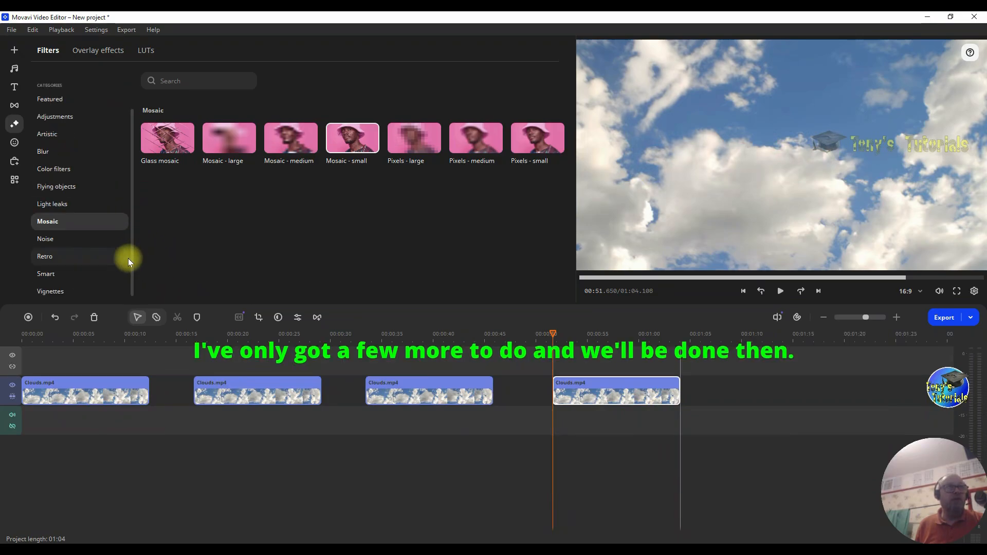
click(73, 244)
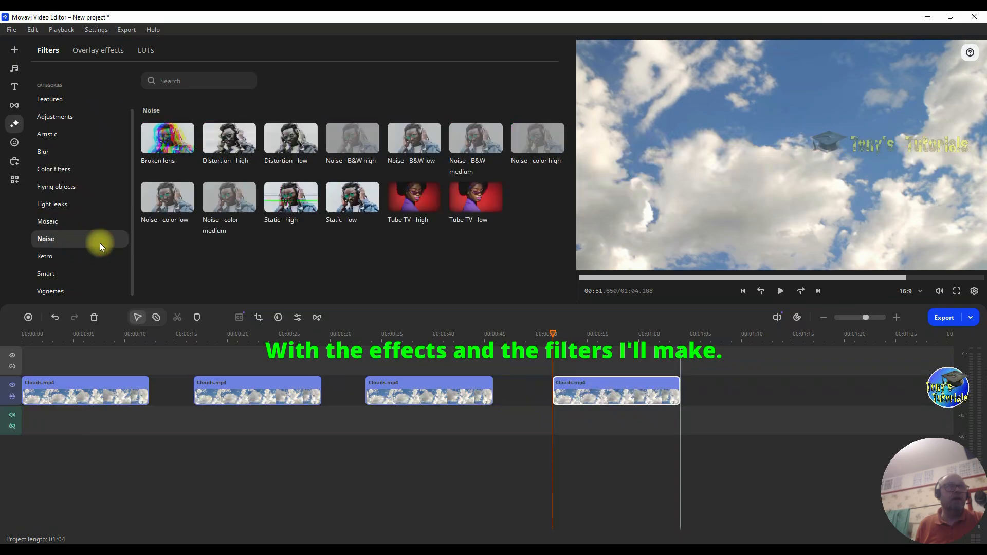
drag(183, 138, 52, 386)
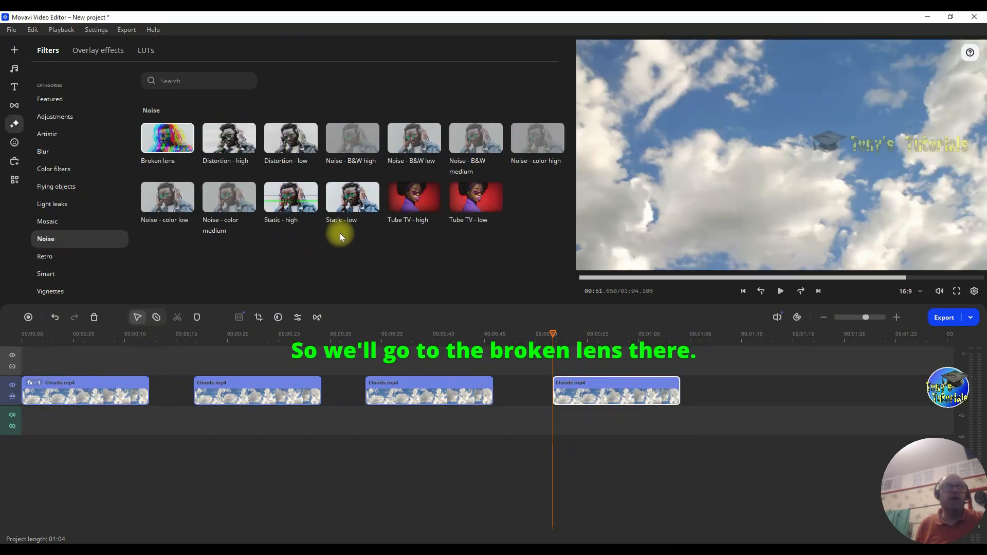
drag(378, 149, 233, 387)
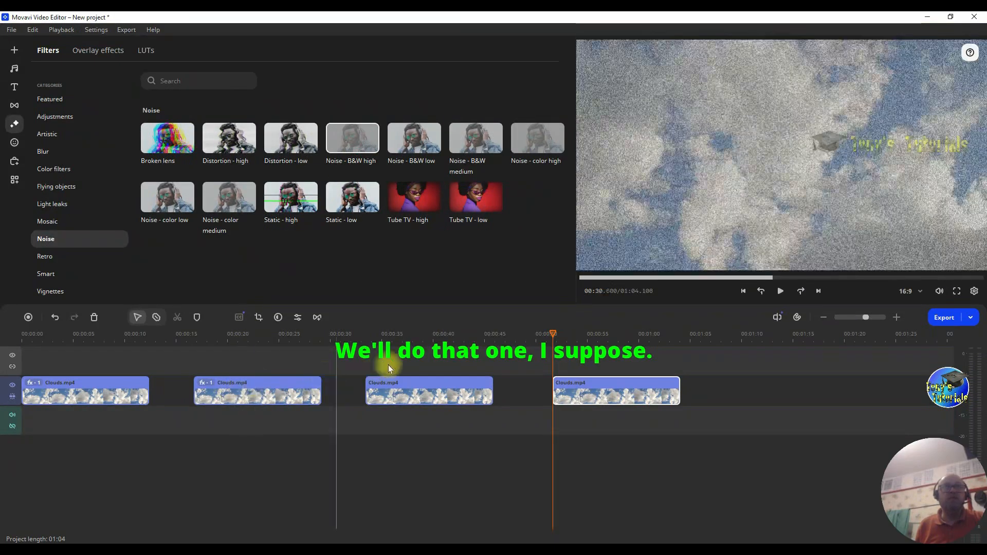
drag(538, 159, 421, 380)
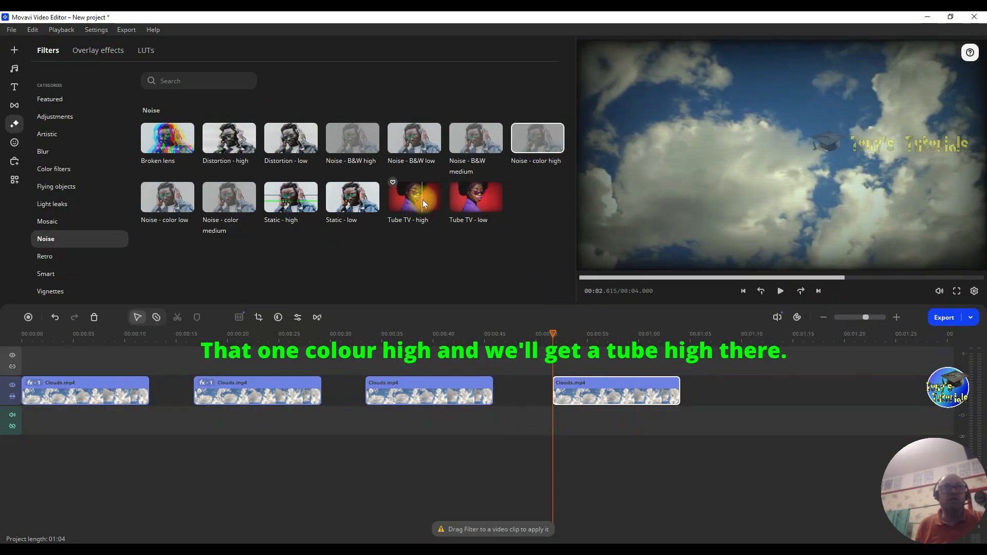
drag(422, 199, 606, 390)
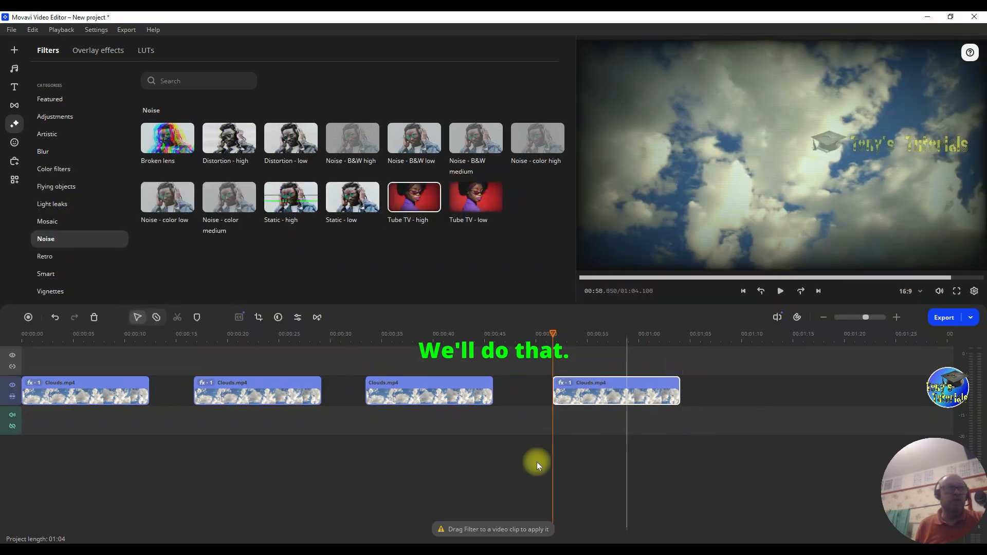
Step: Play the timeline from the start, skip ahead to the third clip, and stop to check whether it has a filter
click(19, 340)
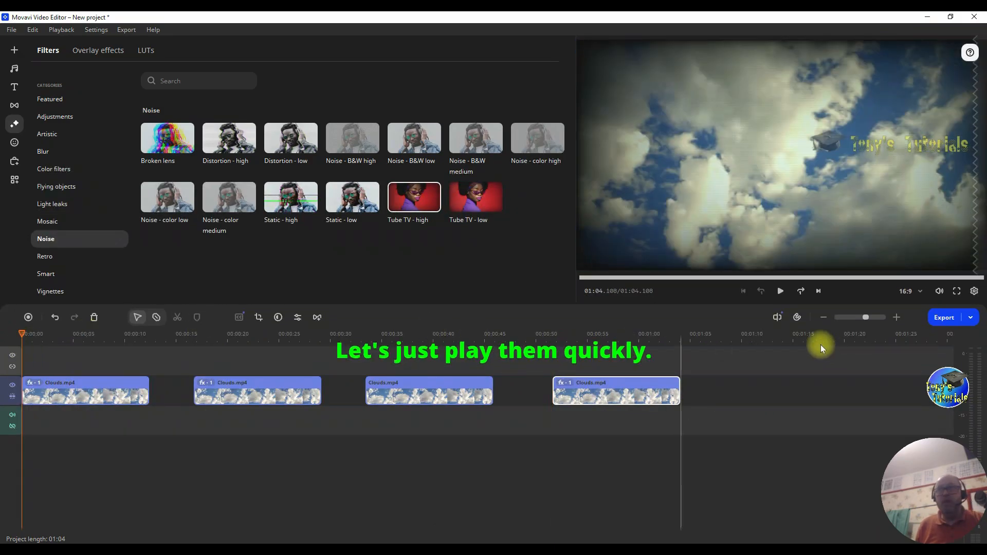
click(782, 291)
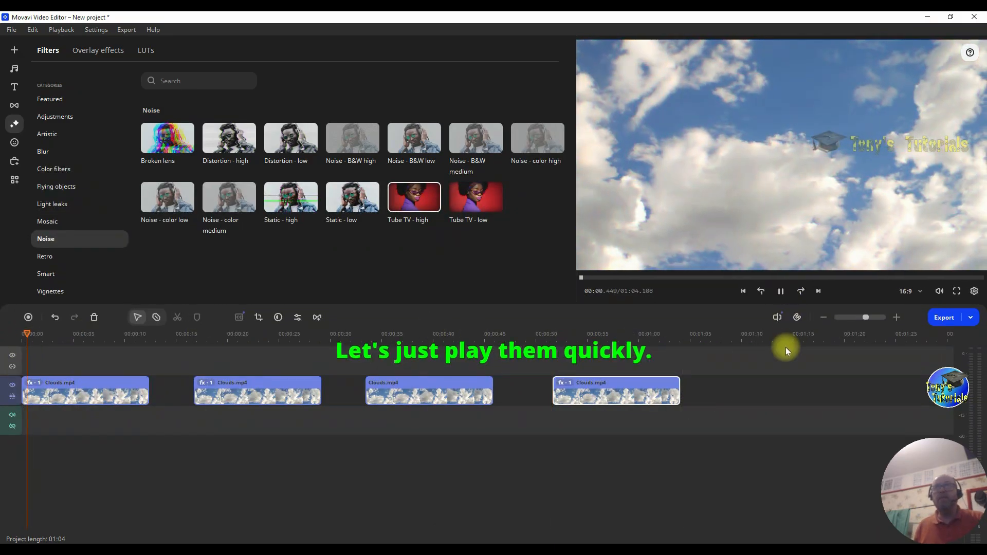
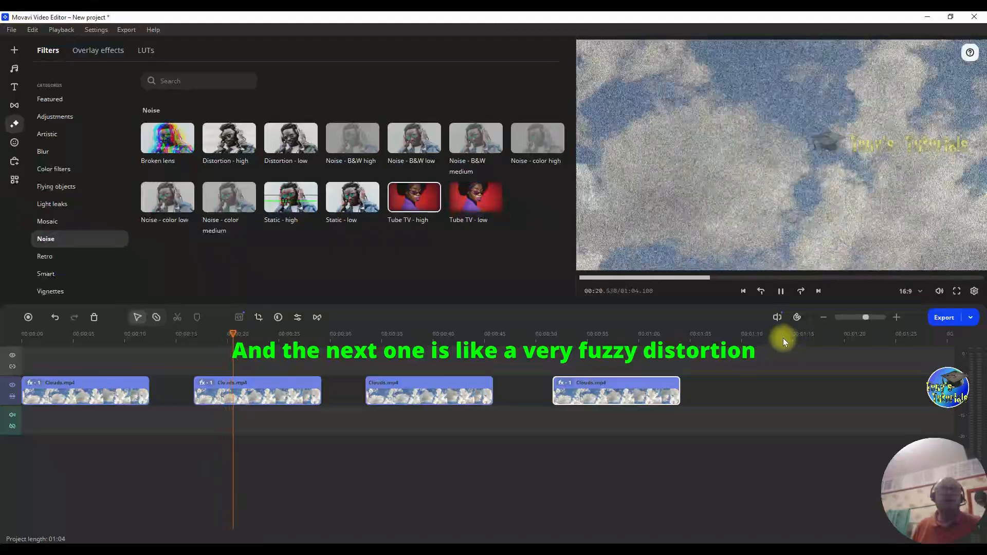
click(363, 334)
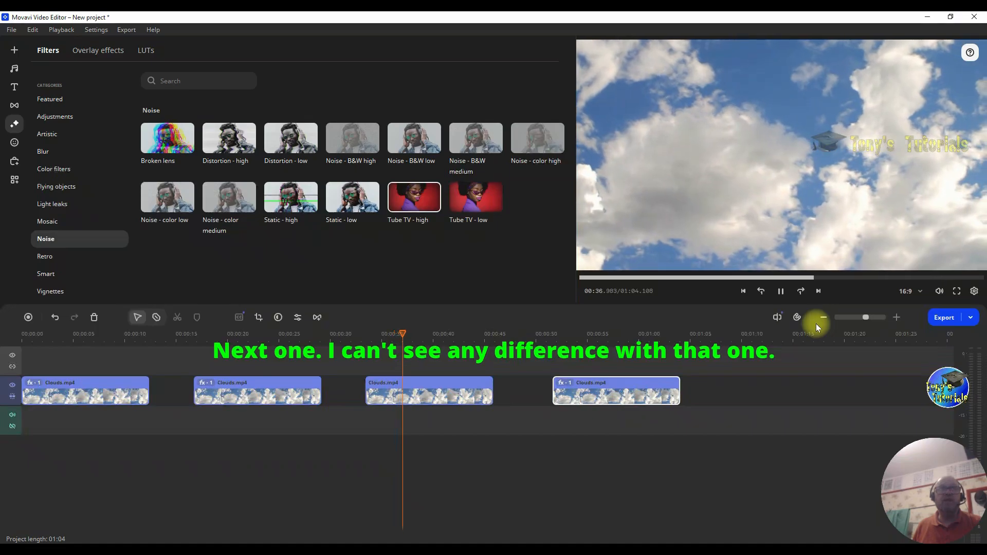
click(412, 387)
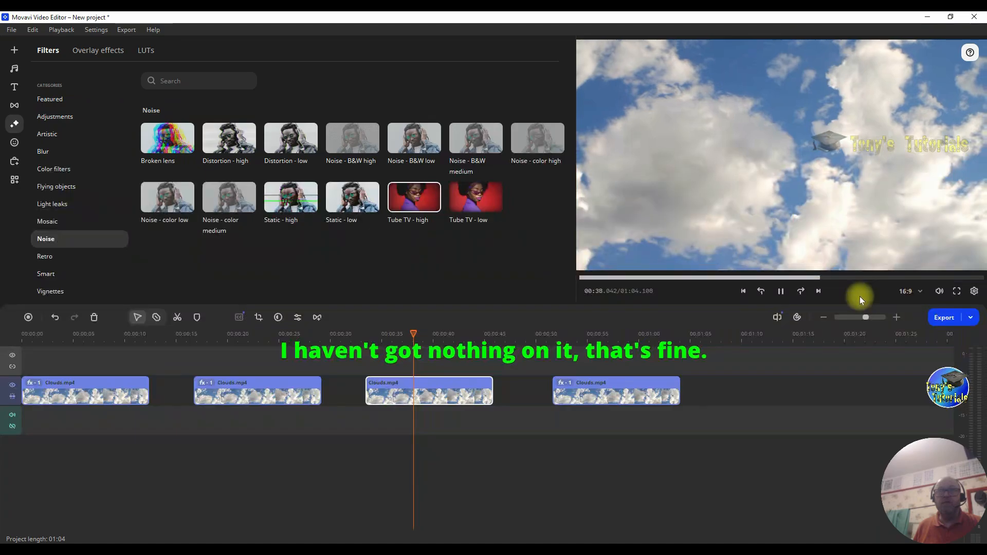
click(781, 291)
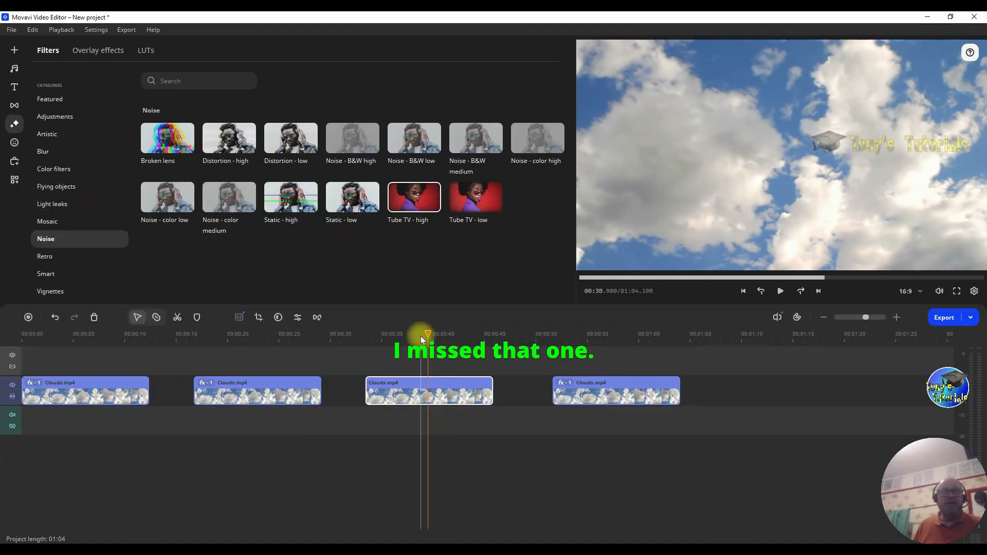
drag(426, 335, 383, 335)
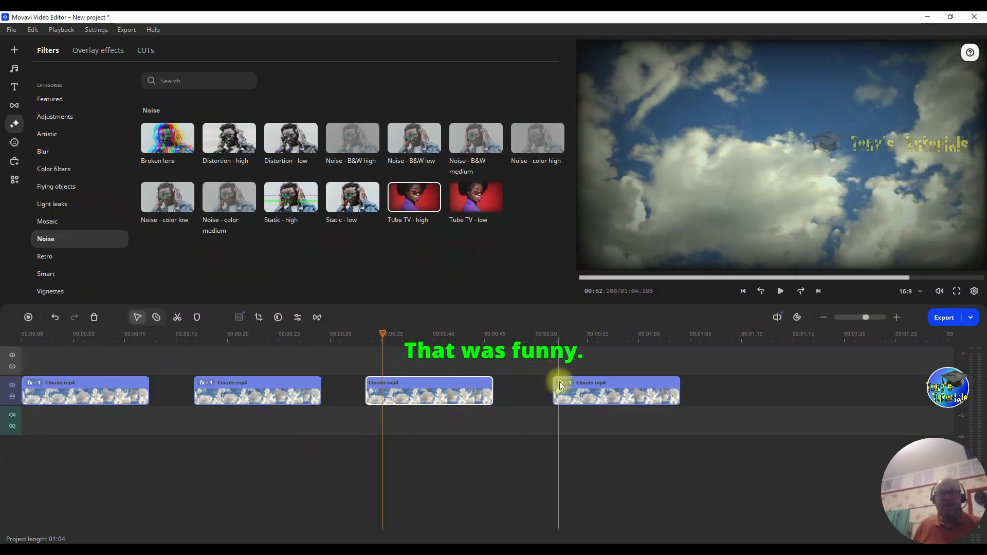
Step: Check the applied filter settings of the fourth, first and second clips
click(564, 382)
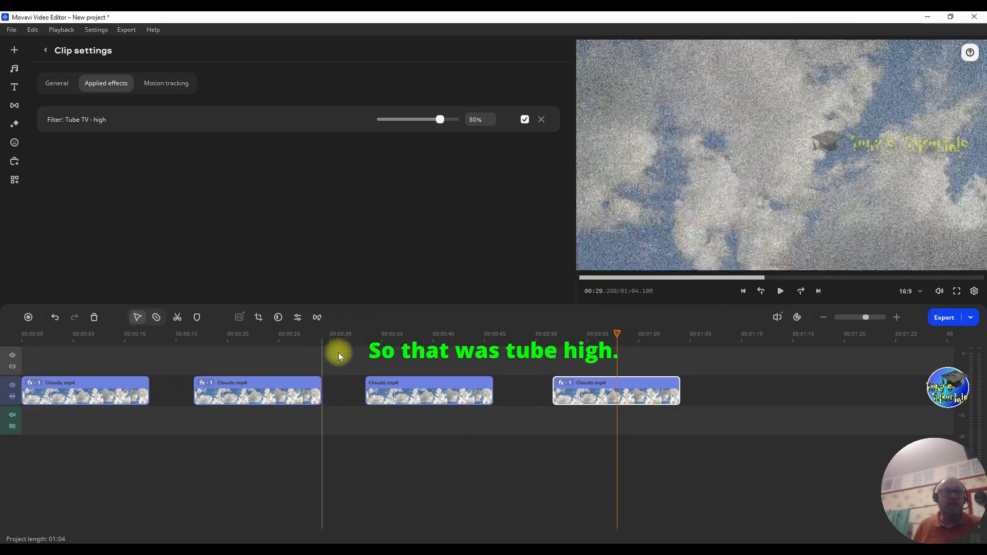
click(14, 127)
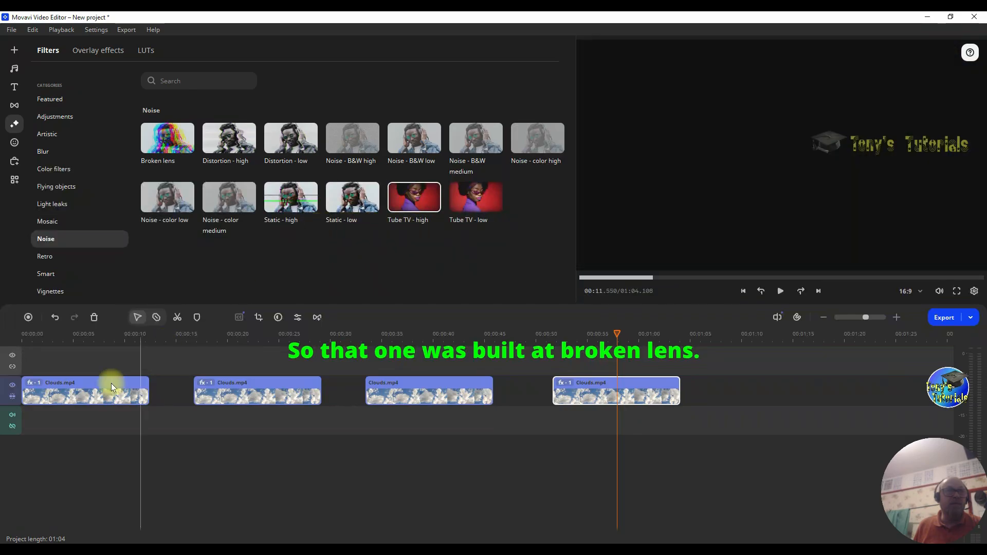
click(30, 380)
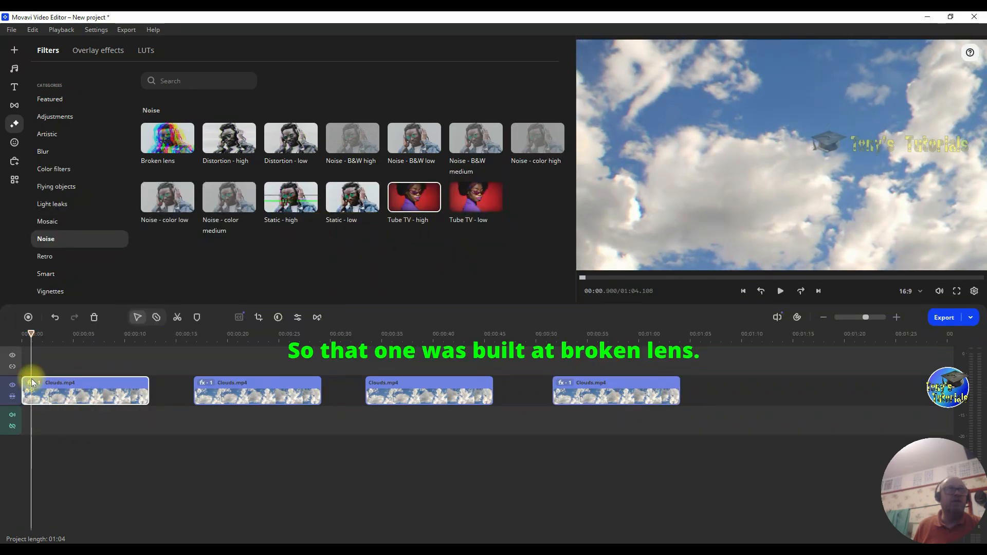
click(35, 383)
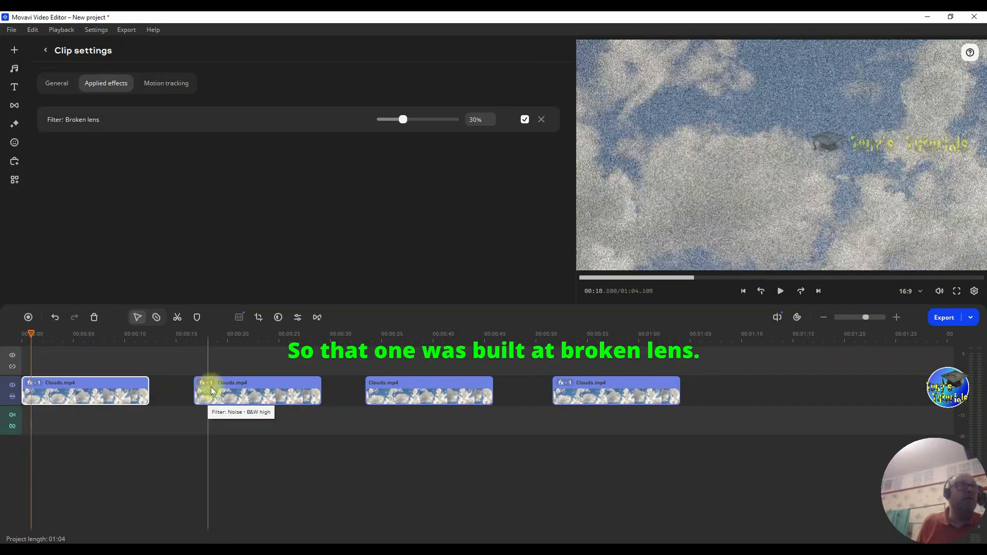
click(203, 384)
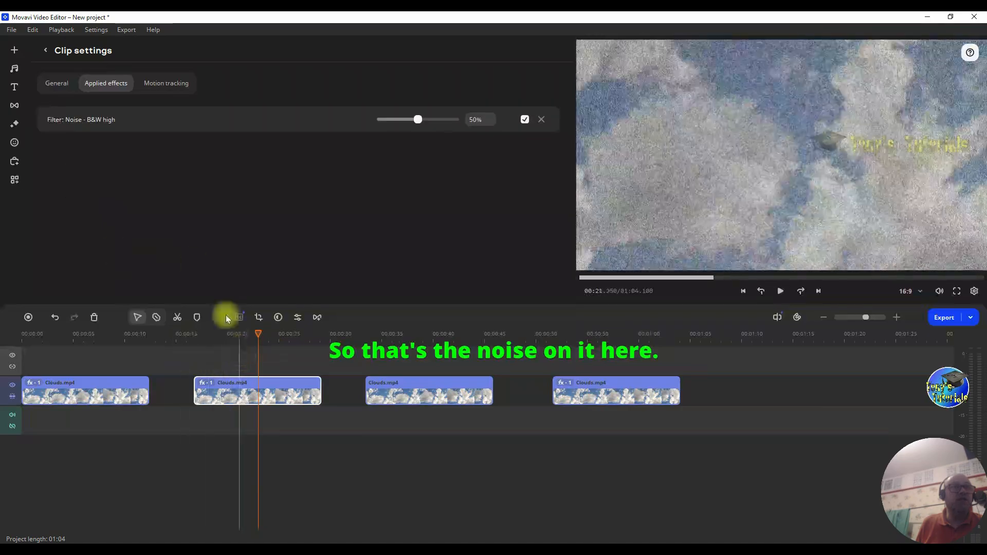
Step: Apply the Noise - color high filter to the third clip and play that clip to preview it
click(14, 124)
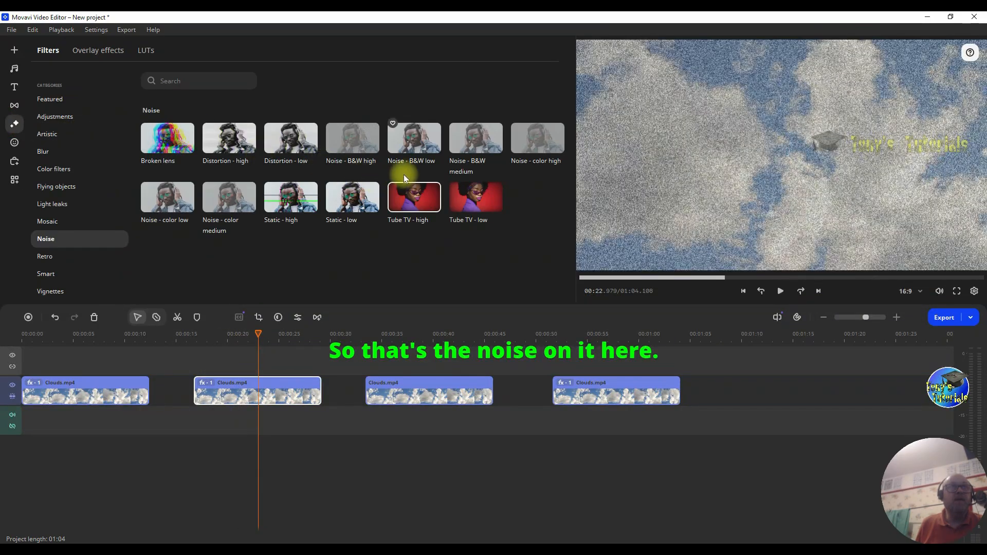
drag(550, 144, 381, 381)
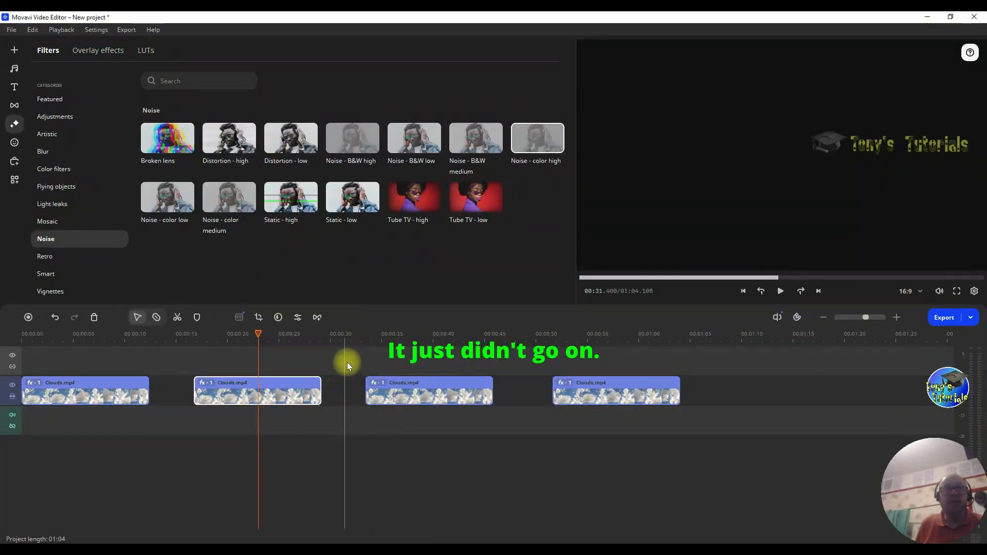
click(361, 336)
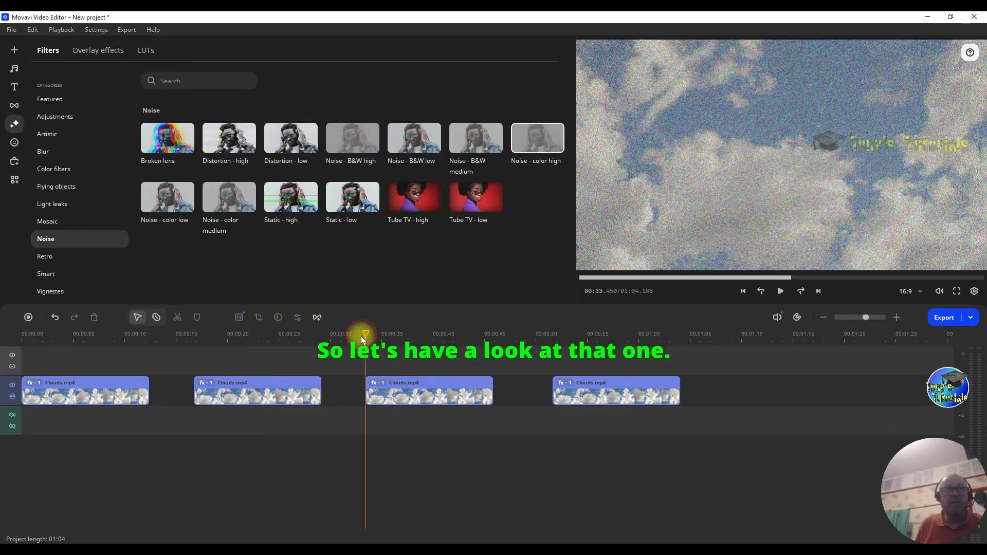
click(786, 292)
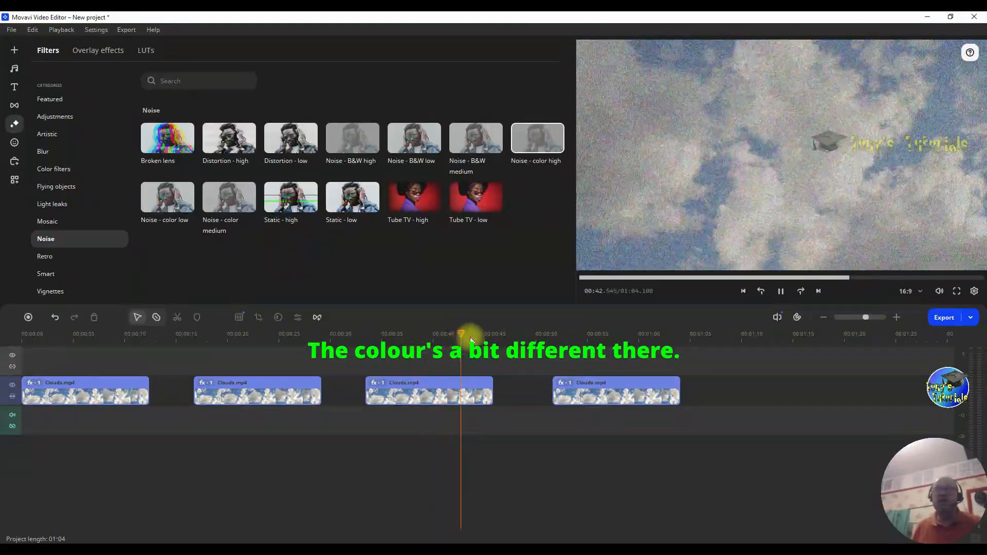
click(435, 337)
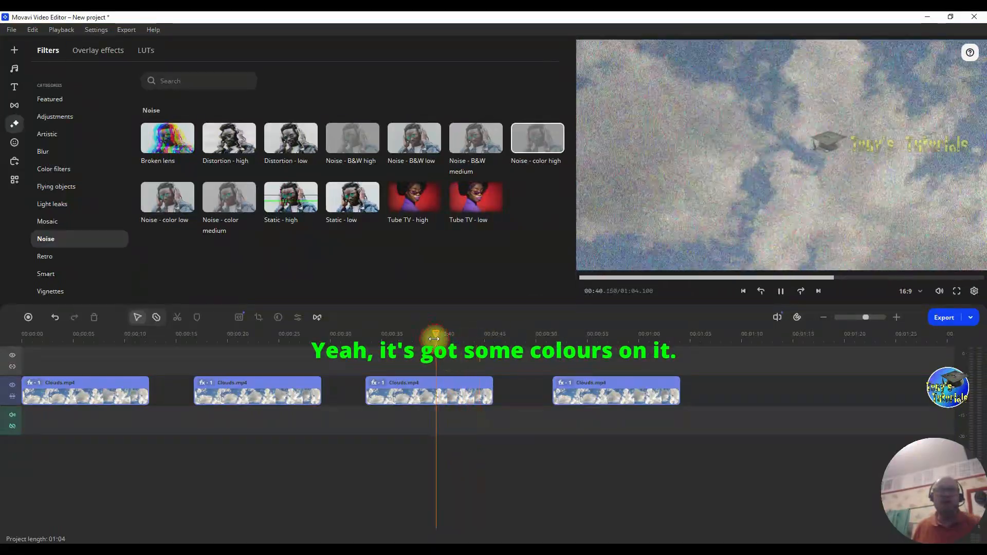
Step: Stop playback on the third clip and toggle its Noise - color high filter off and on to compare the picture
click(781, 291)
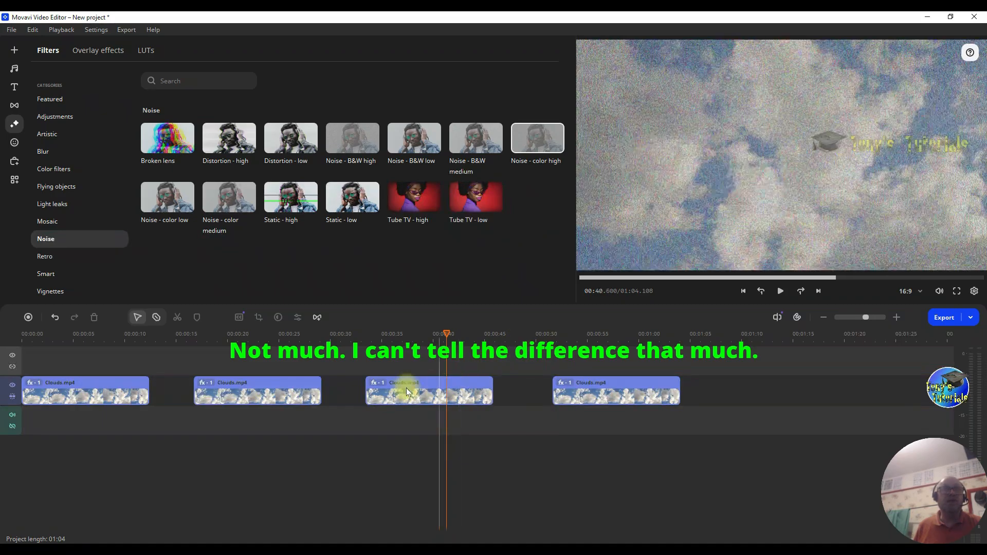
click(375, 383)
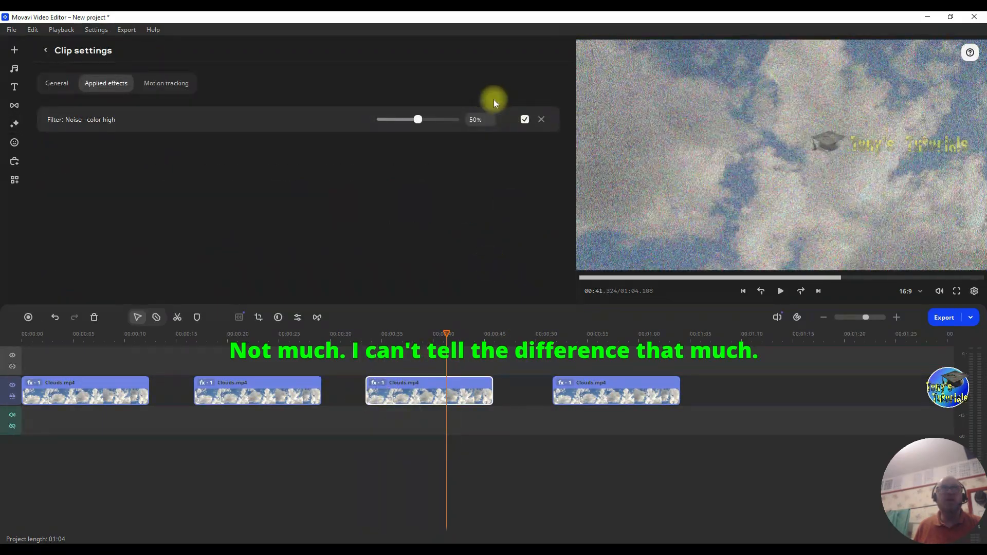
click(524, 120)
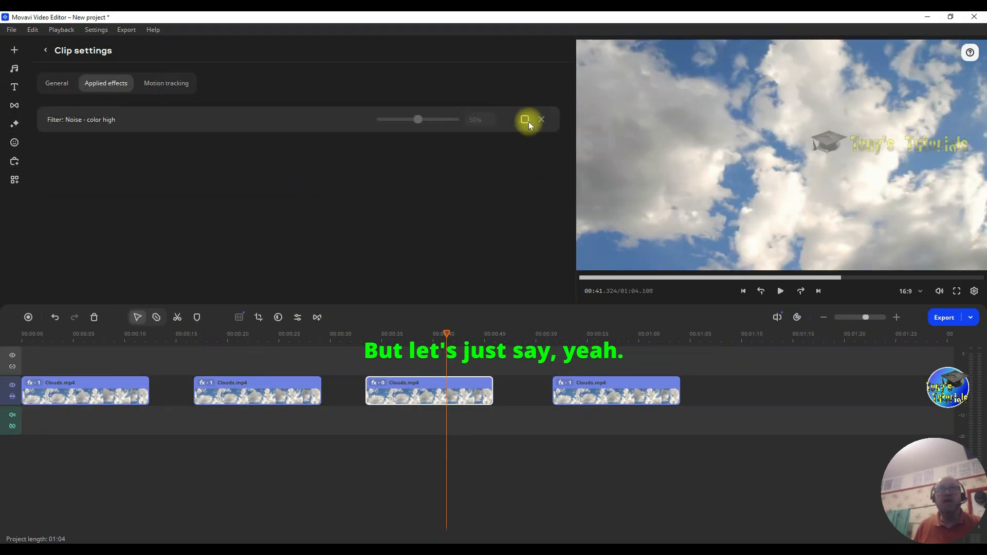
click(527, 119)
click(528, 118)
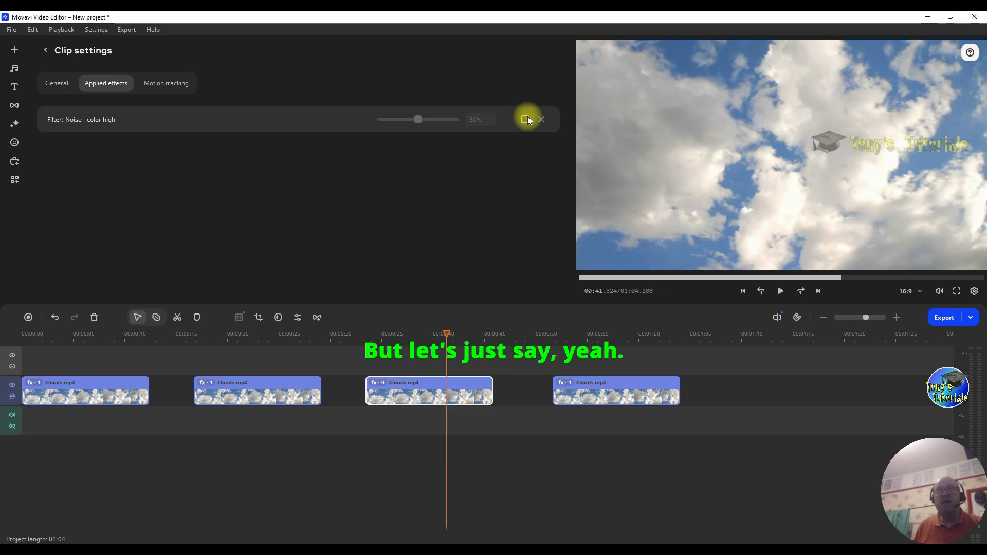
click(527, 119)
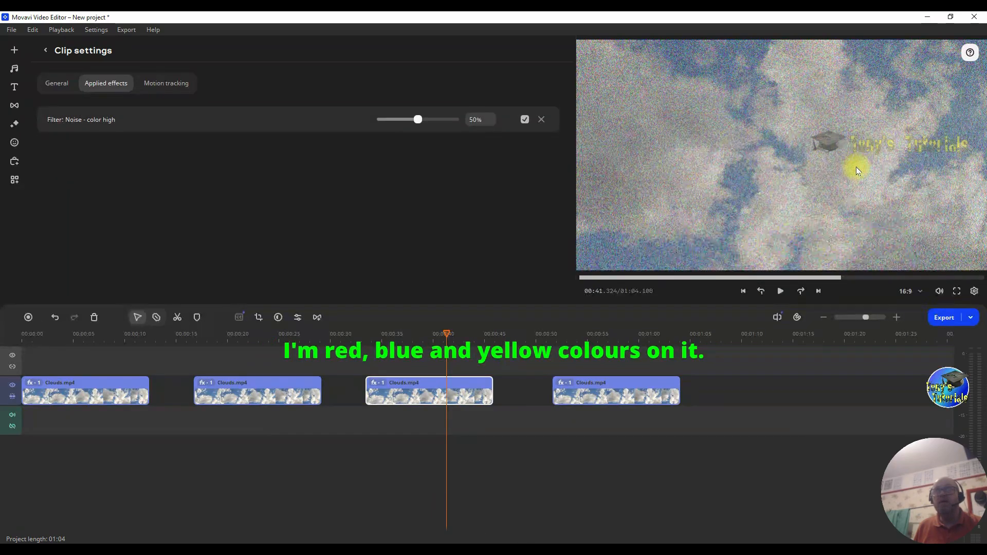
Step: Preview the fourth clip at about 57 seconds and check its applied filter settings
drag(445, 335, 611, 340)
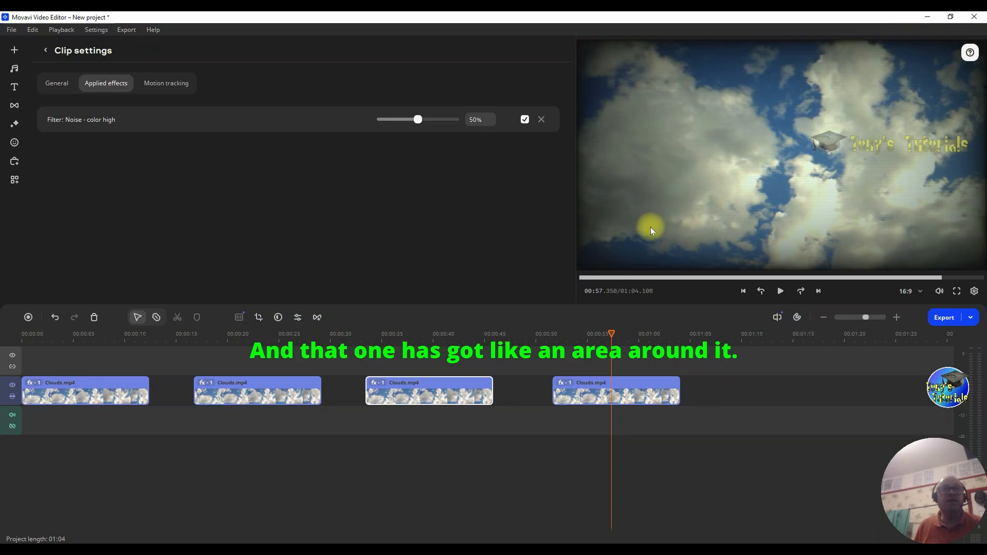
click(557, 382)
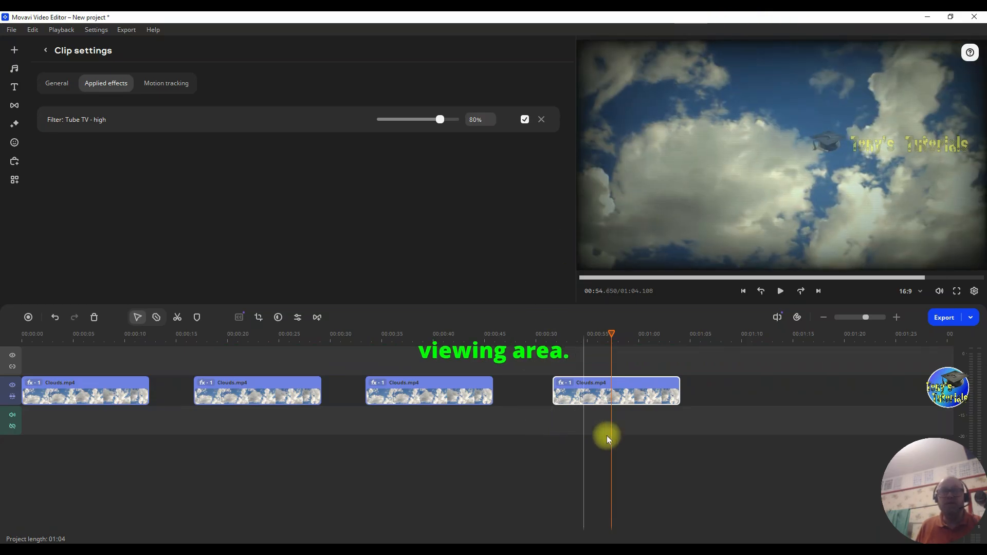
Step: Return the playhead to the start of the timeline to check the first clip's applied filter settings
drag(609, 336, 53, 337)
drag(14, 376, 29, 385)
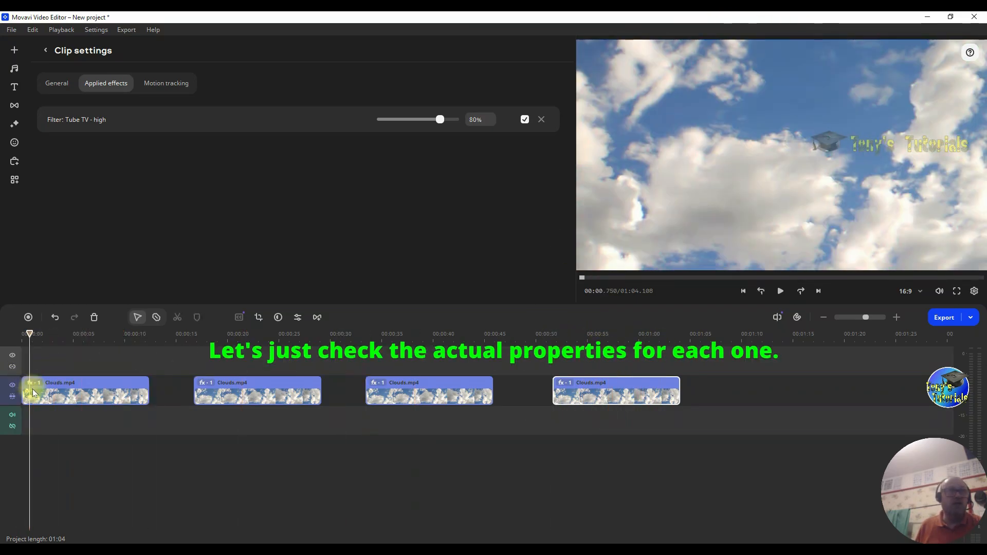
Step: Set the Broken lens filter on the first clip to 100% and scrub through the clip to about 11.6 seconds
click(38, 380)
click(477, 136)
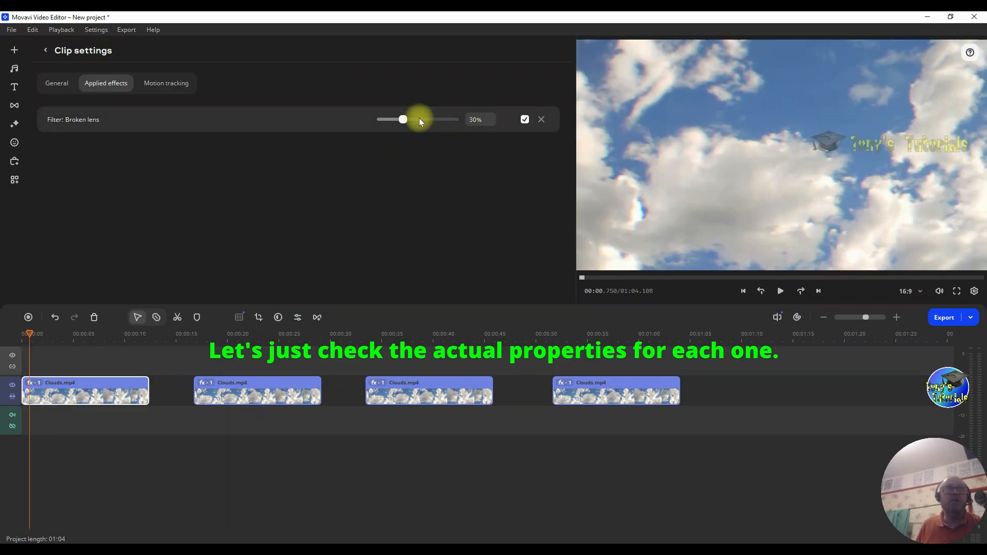
drag(403, 119, 403, 120)
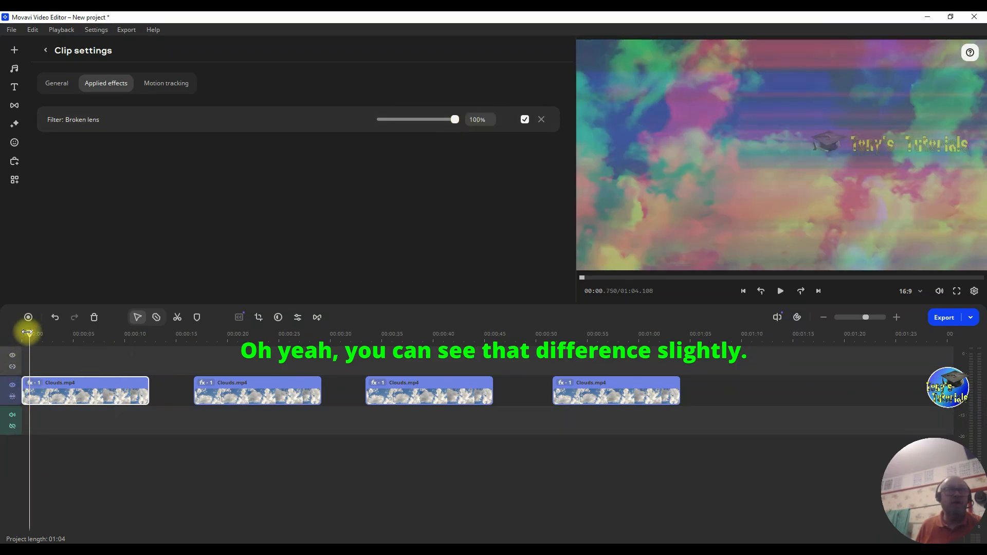
drag(28, 332, 141, 338)
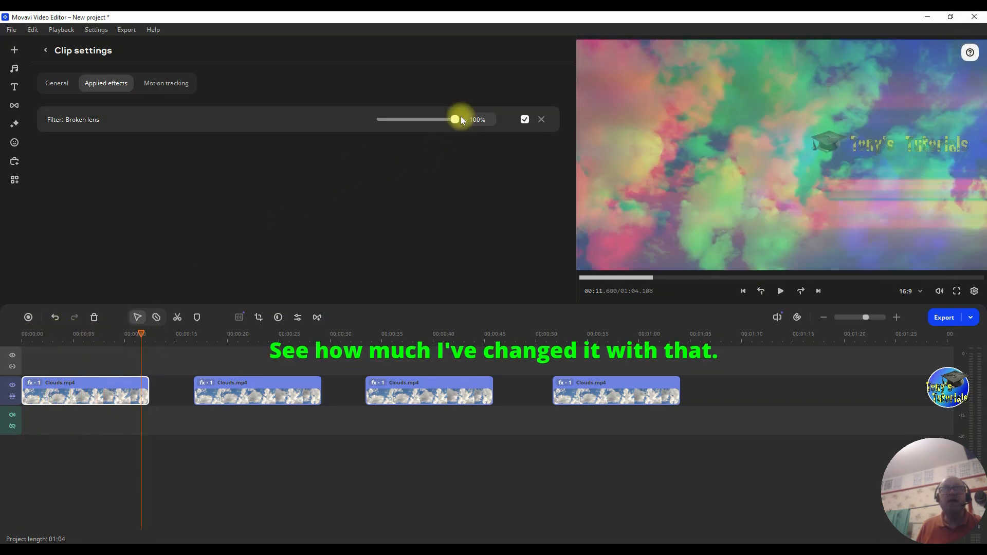
Step: Set the Broken lens filter to 55% and scrub around the end of the first clip to check the distortion
drag(458, 119, 423, 122)
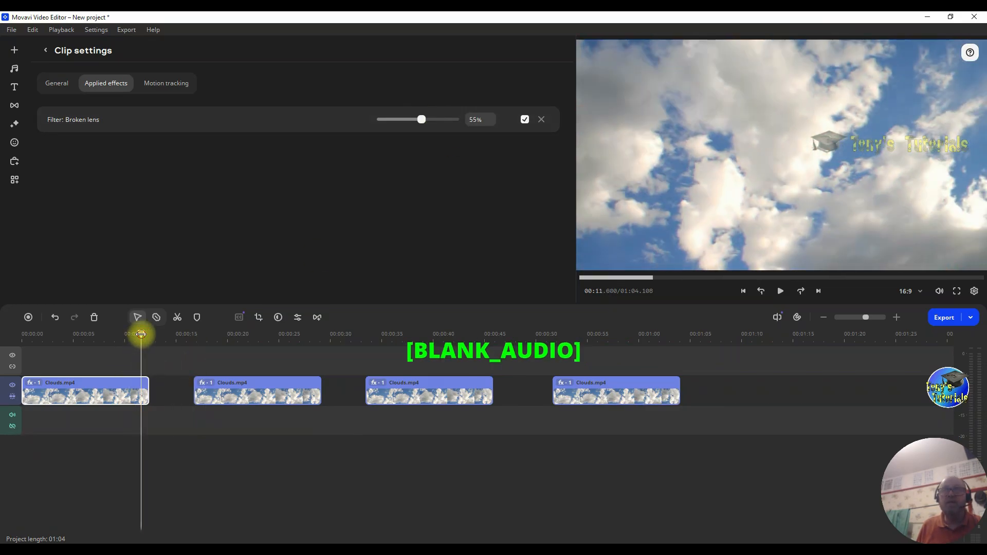
mouse_move(141, 334)
mouse_down()
mouse_move(113, 334)
mouse_move(139, 336)
mouse_up()
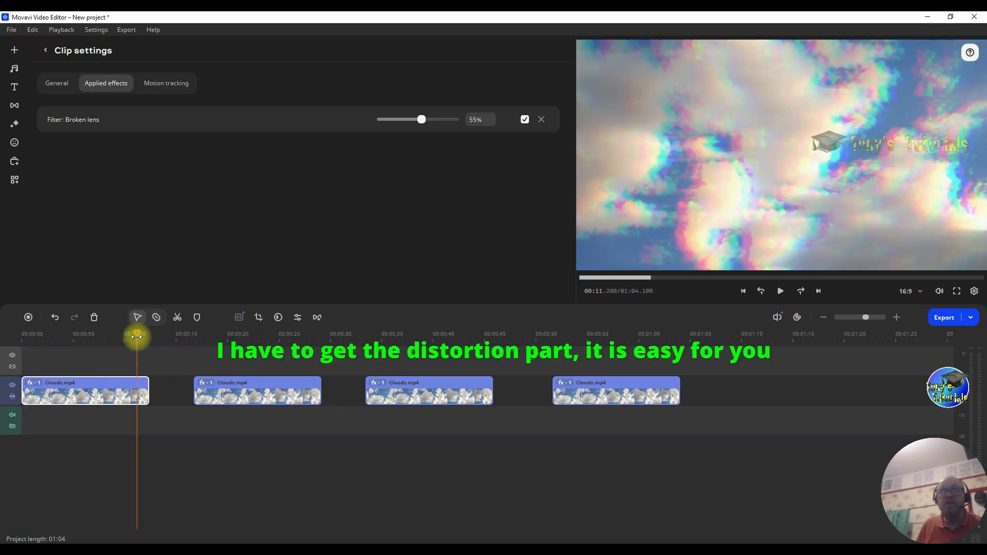
drag(142, 337, 143, 338)
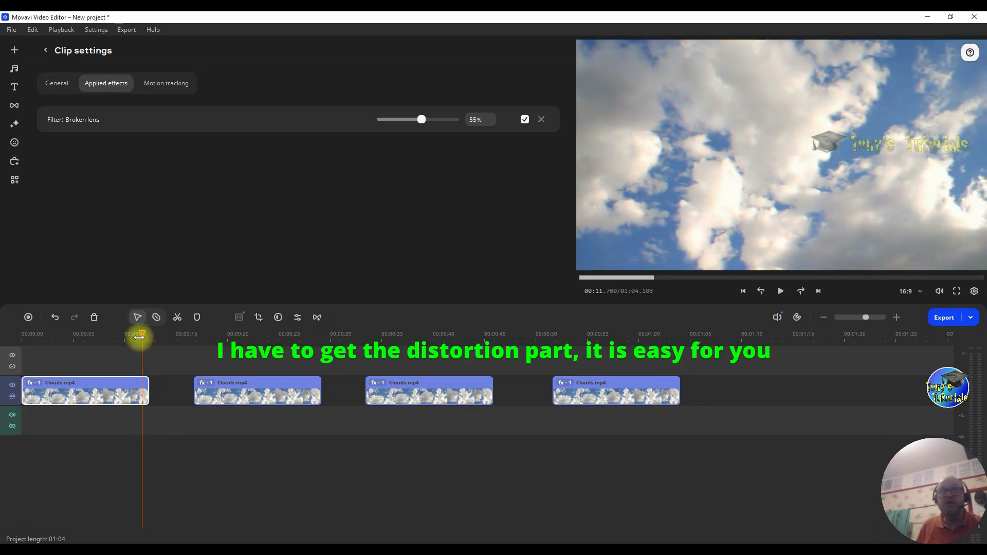
mouse_move(133, 334)
mouse_down()
mouse_move(147, 334)
mouse_move(116, 324)
mouse_move(127, 324)
mouse_up()
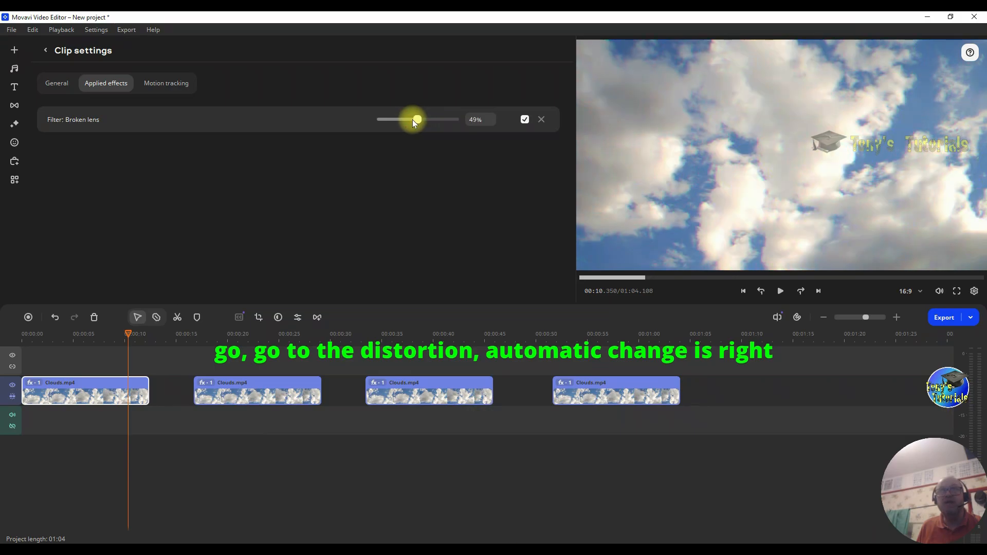
Step: Try the Broken lens filter at 93% and 34%, and remove it from the first clip
mouse_move(412, 119)
mouse_down()
mouse_move(378, 122)
mouse_move(425, 121)
mouse_up()
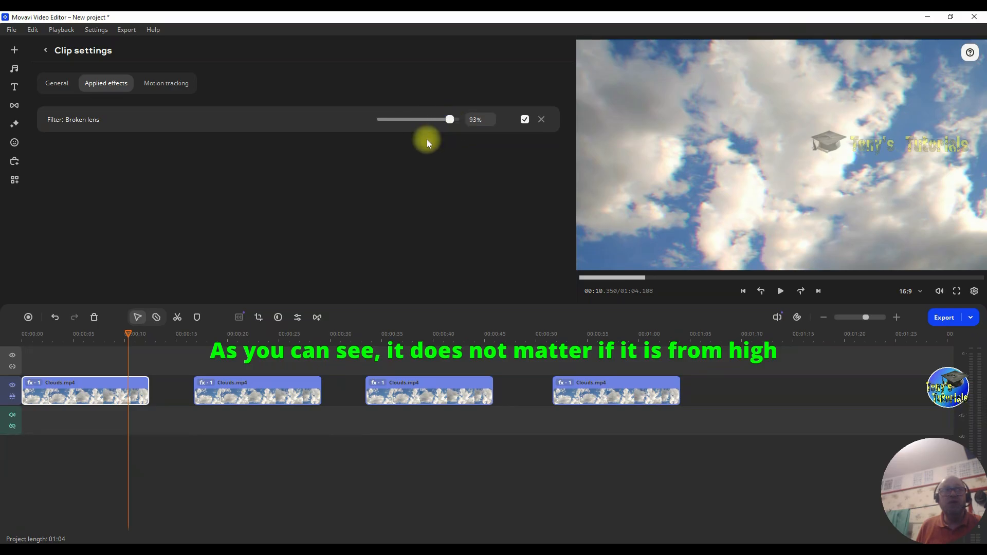
drag(449, 122, 406, 120)
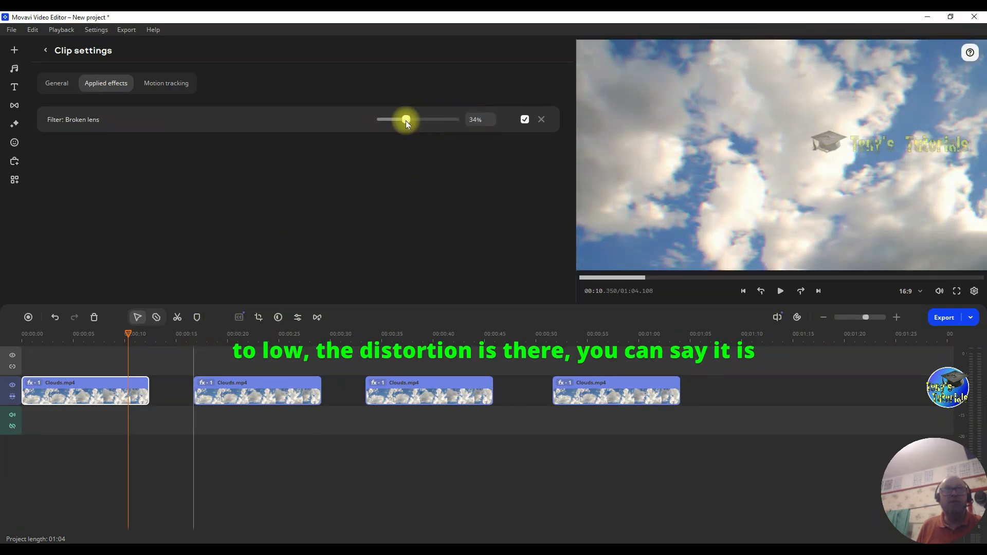
drag(128, 335, 200, 335)
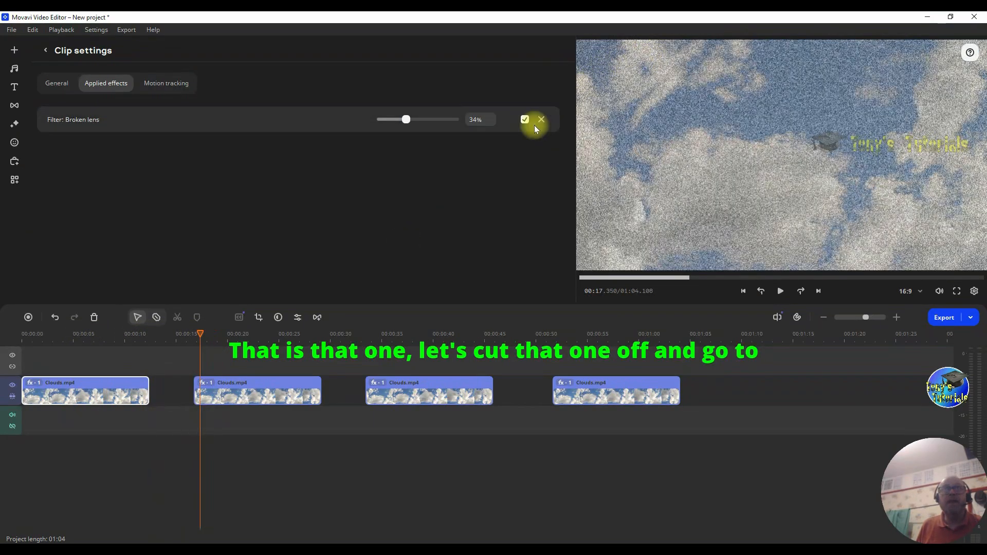
click(542, 119)
Step: Try the Noise - B&W high filter at 18% on the second clip and remove it
click(211, 385)
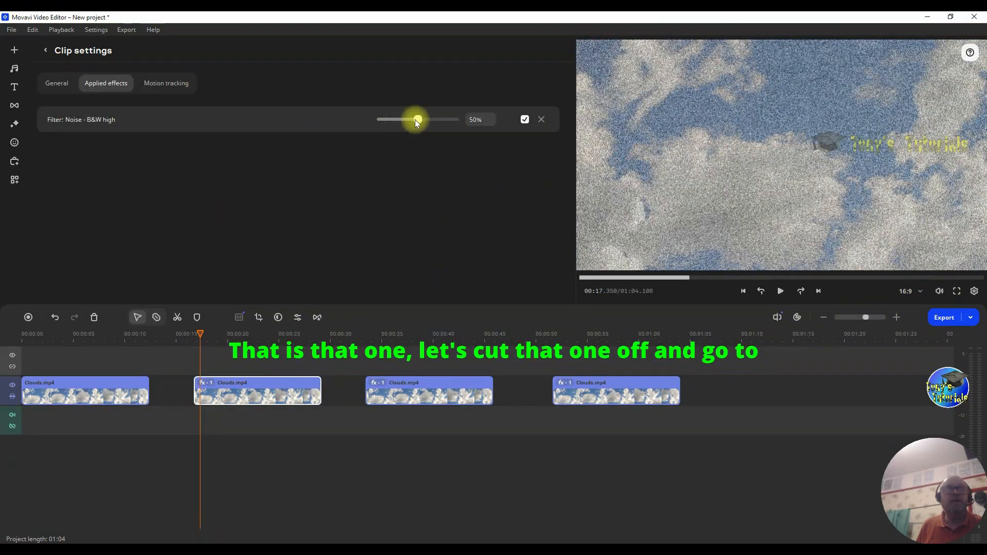
mouse_move(415, 120)
mouse_down()
mouse_move(458, 125)
mouse_move(408, 125)
mouse_up()
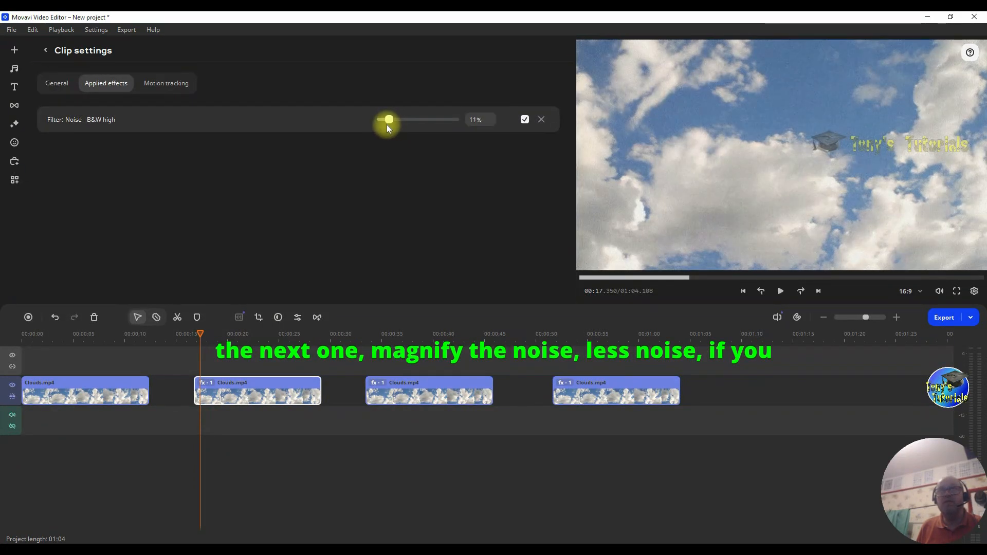
mouse_move(200, 335)
mouse_down()
mouse_move(295, 329)
mouse_move(206, 333)
mouse_up()
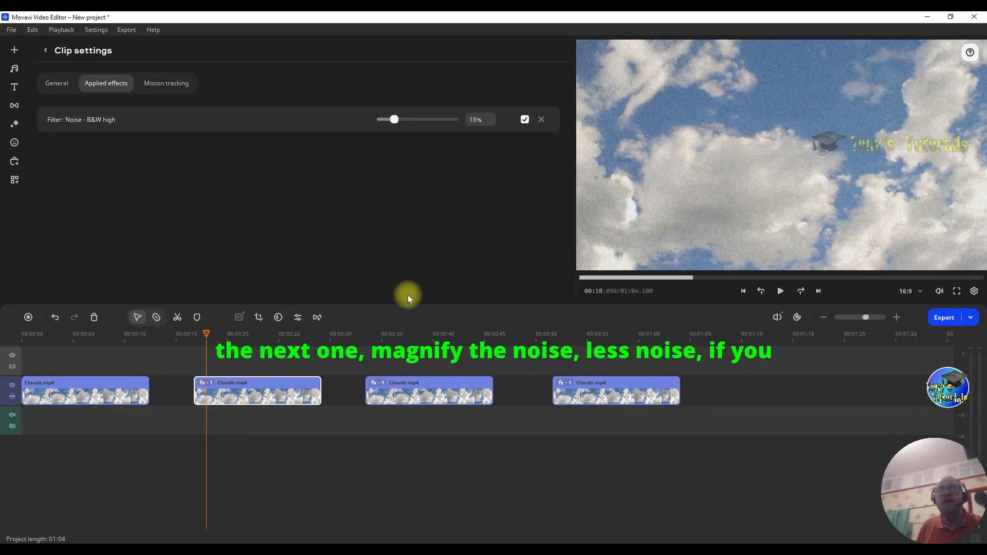
click(547, 120)
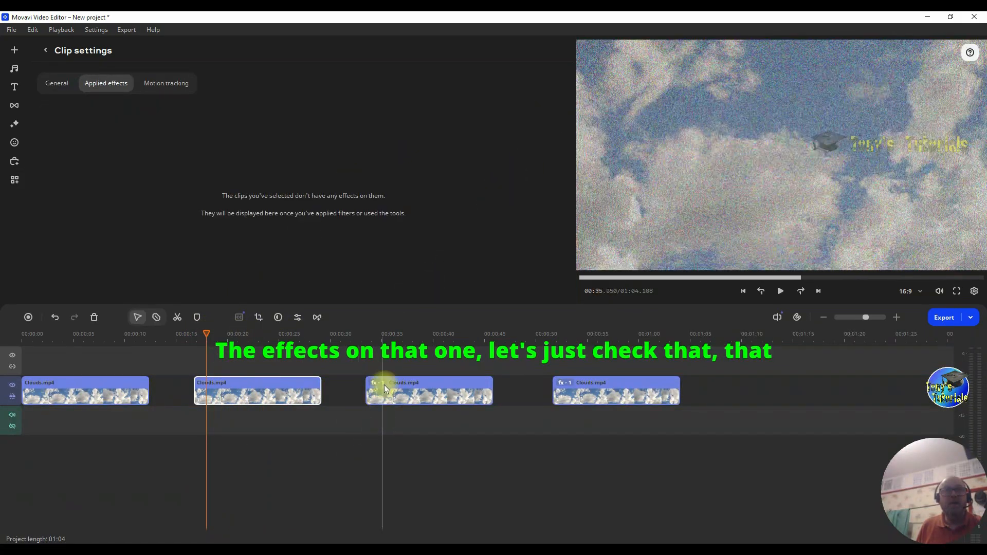
Step: Try the Noise - color high filter on the third clip at 99% and 27%, and remove it
click(382, 383)
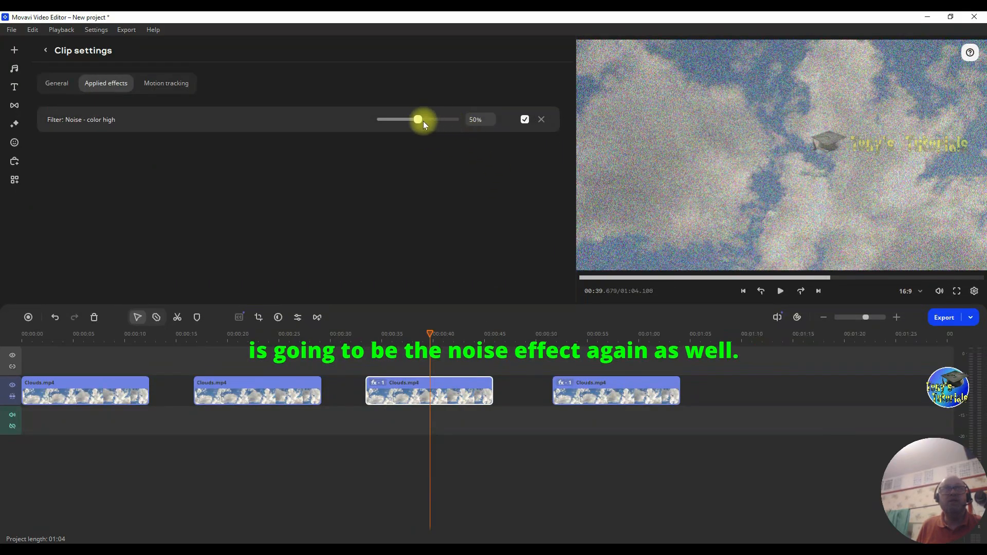
drag(418, 119, 462, 124)
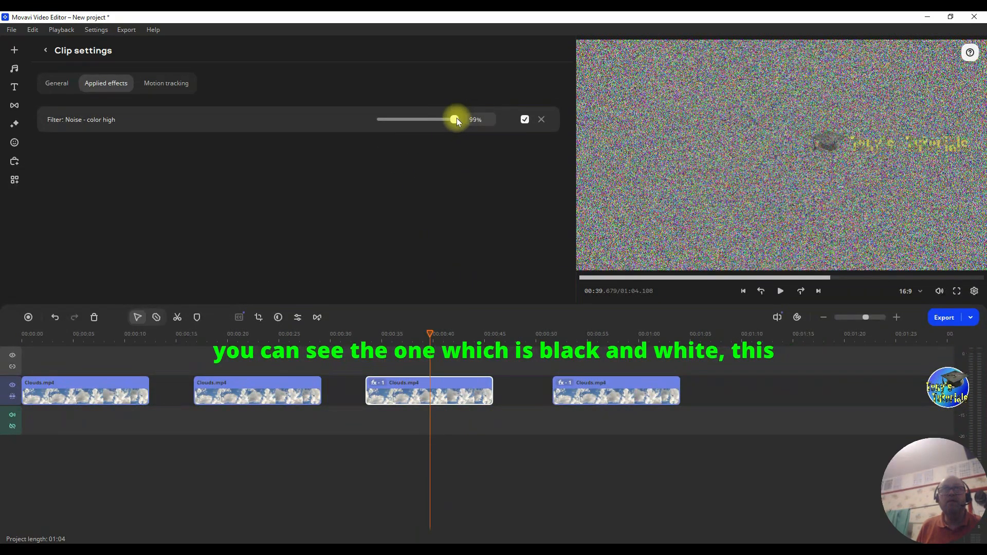
drag(453, 120, 400, 126)
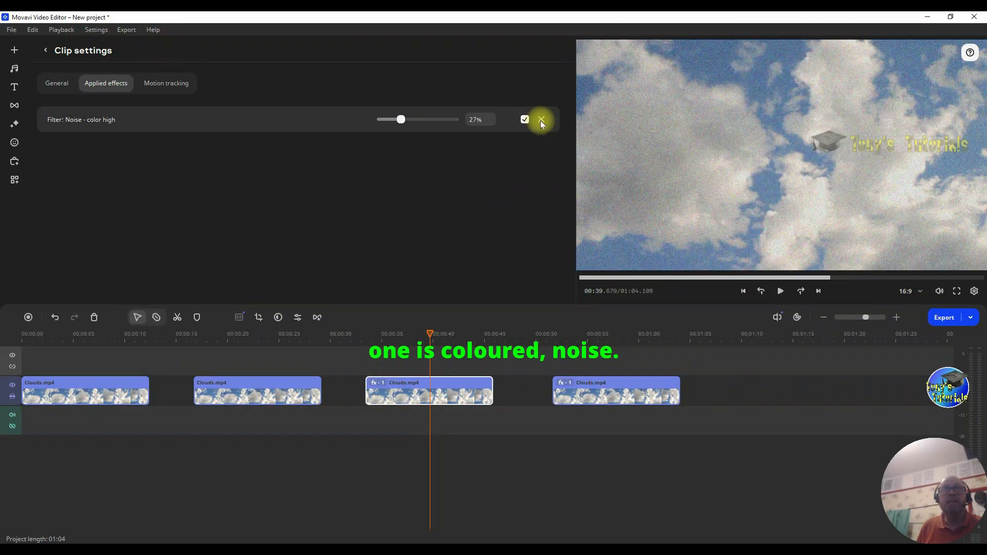
click(541, 120)
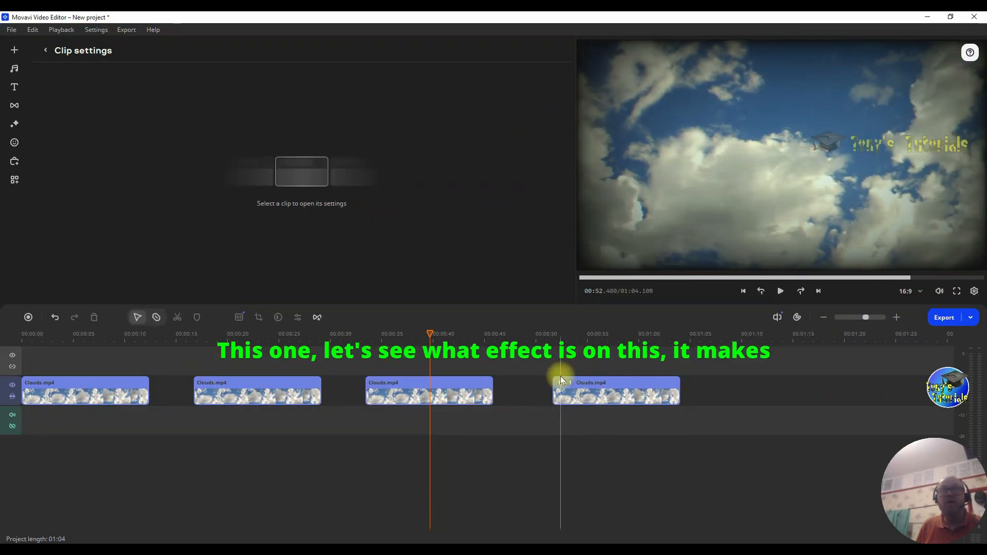
Step: Try the Tube TV - high filter at 85% on the fourth clip and remove it
click(567, 381)
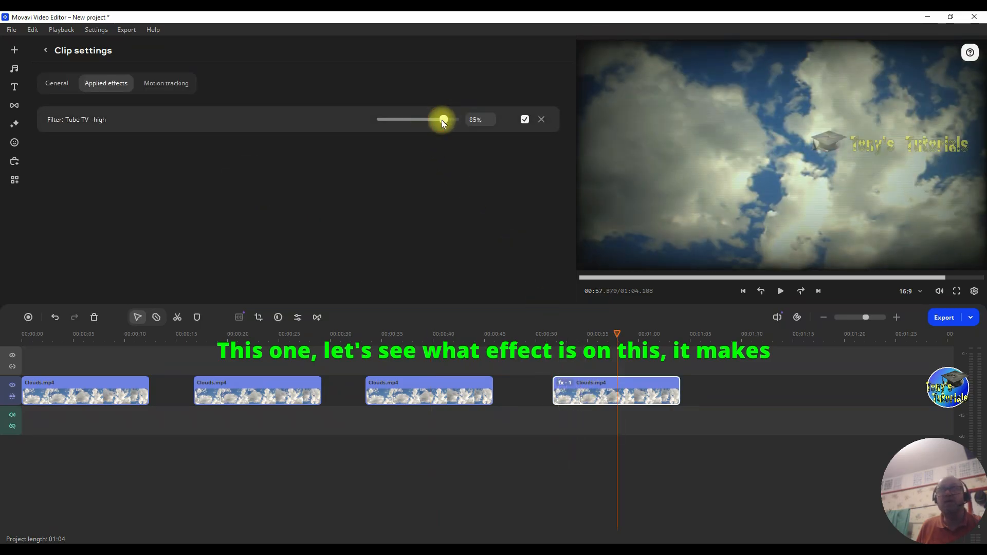
drag(462, 125, 440, 125)
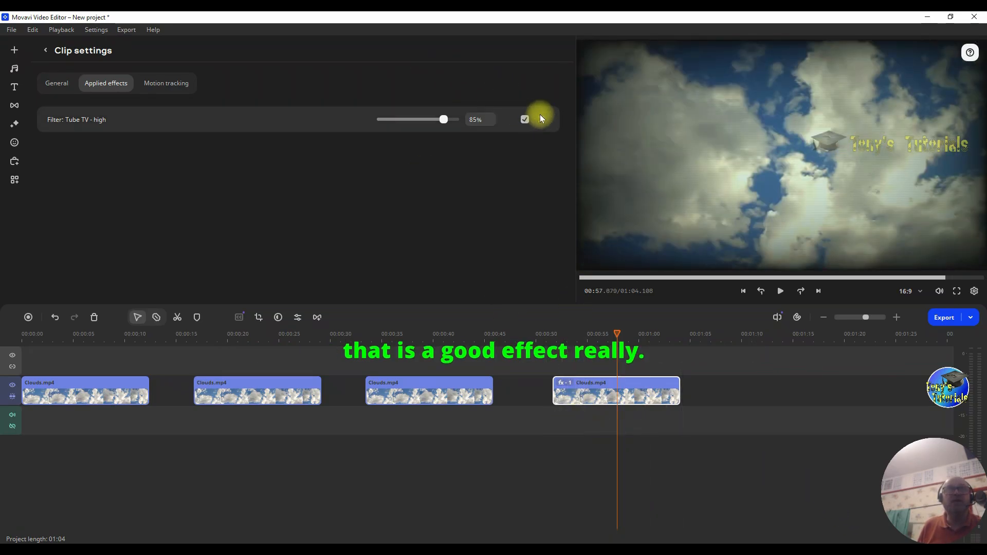
click(542, 119)
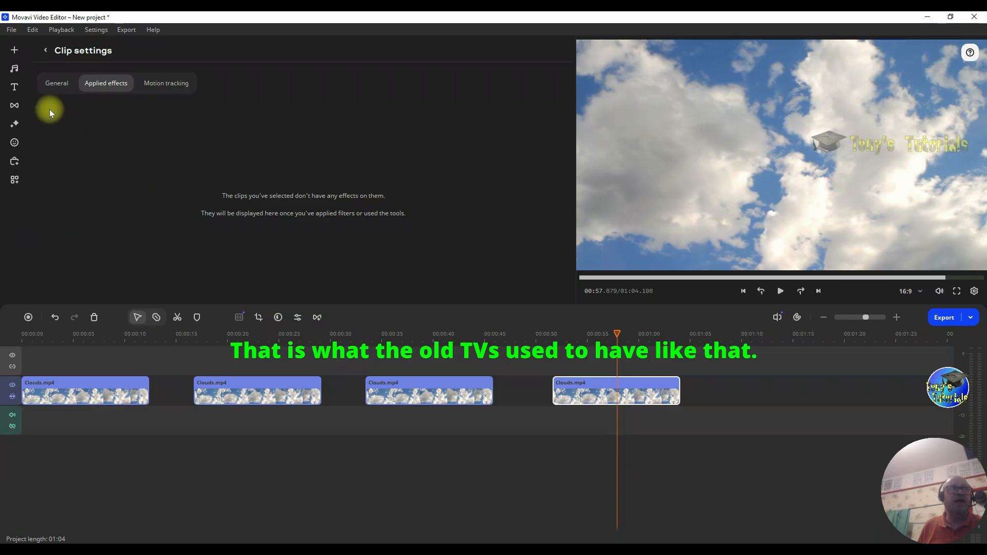
Step: Apply the Retro filters Broken lens, Distortion - low, Old movie - 70s and Pop art - 4 tiles to the four clips in order
click(13, 125)
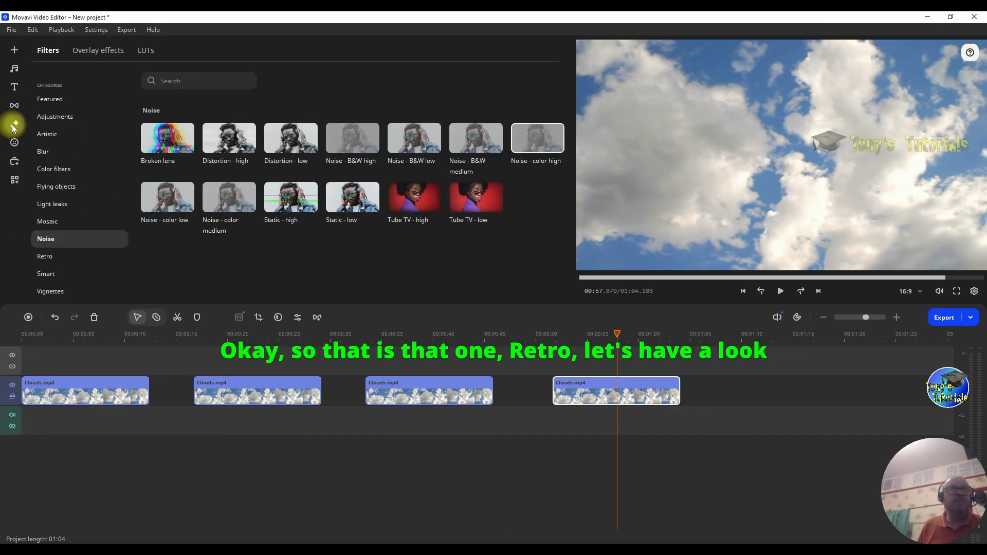
click(49, 262)
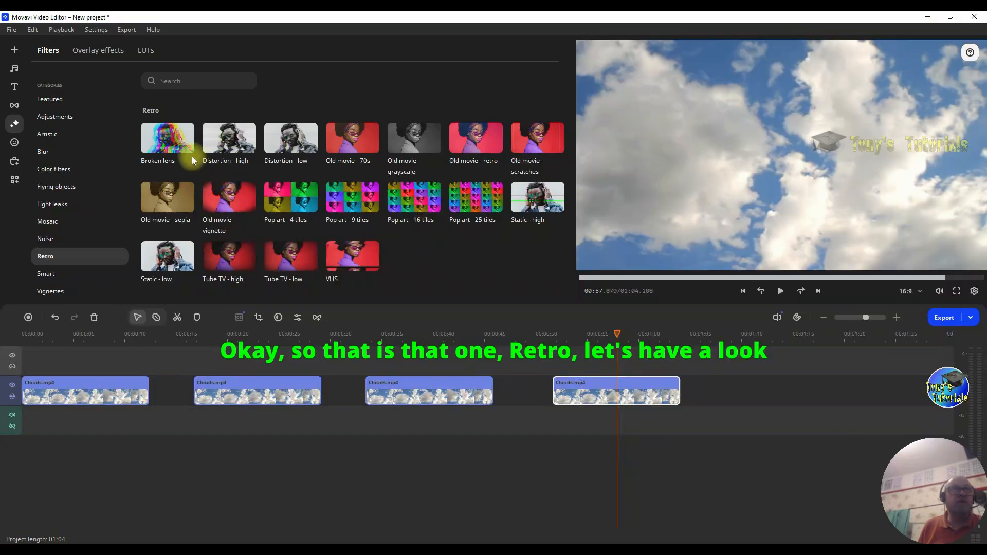
drag(193, 157, 45, 390)
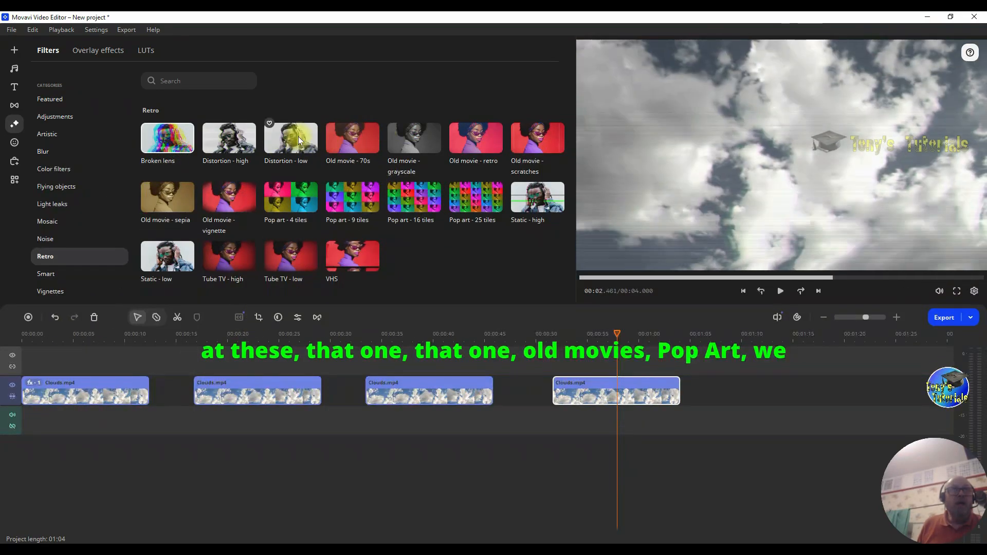
drag(299, 137, 214, 391)
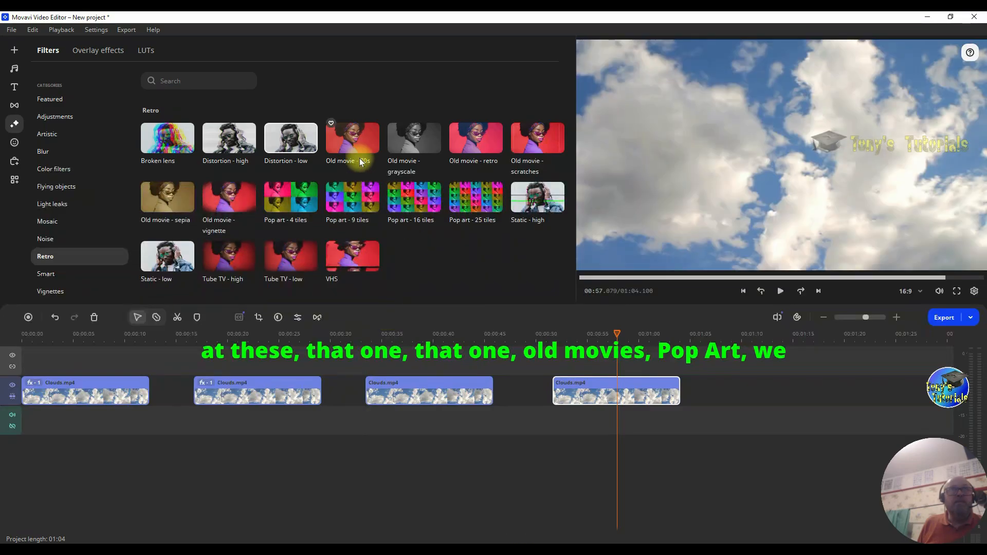
drag(352, 154, 440, 381)
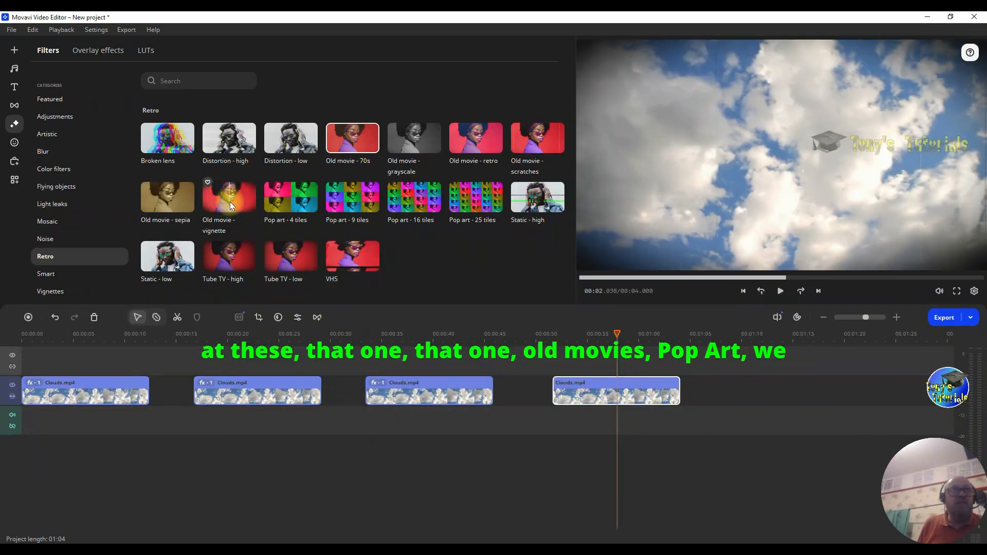
drag(276, 212, 446, 272)
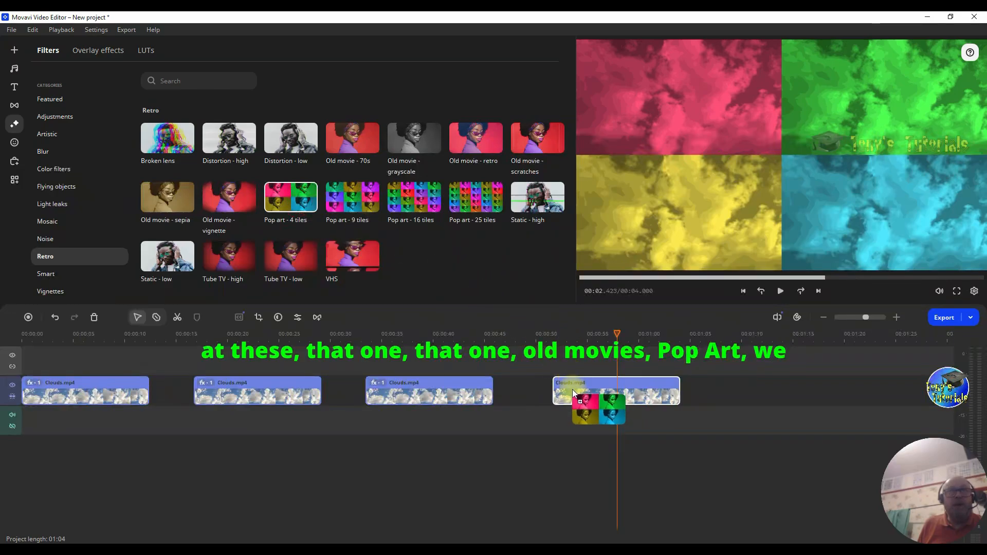
drag(572, 390, 573, 391)
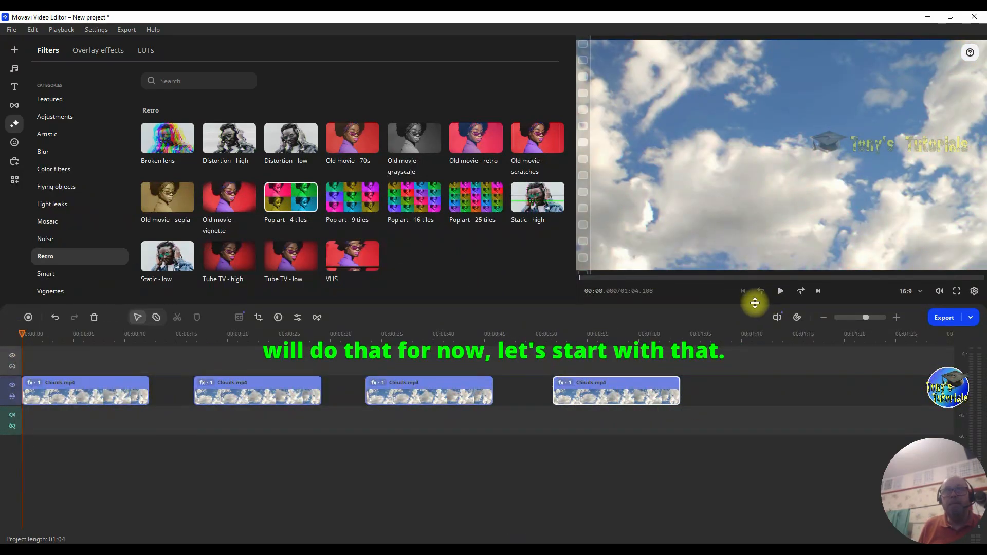
Step: Play the project from the start, skipping the gaps, to examine the Retro filters on the first three clips
click(781, 291)
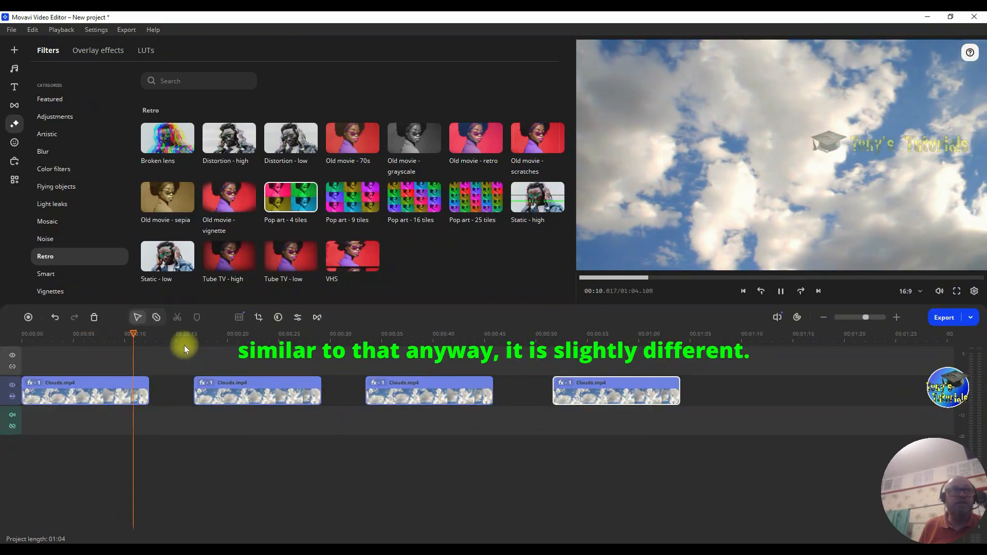
click(194, 335)
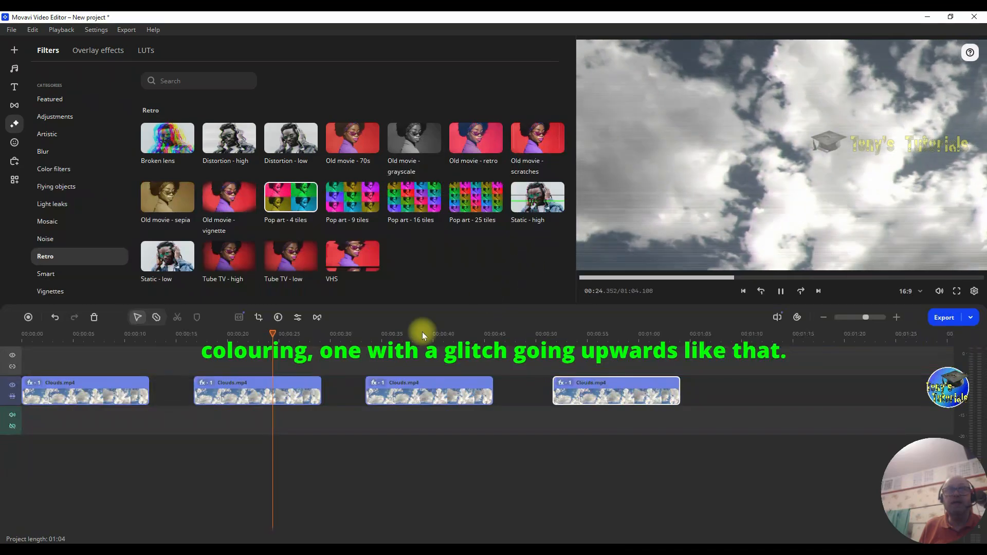
click(350, 358)
click(360, 335)
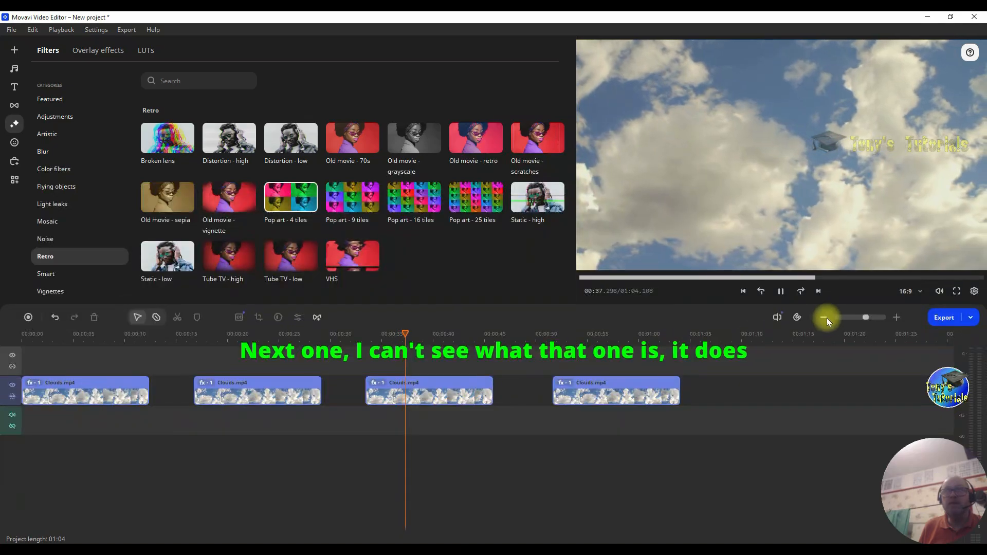
click(783, 292)
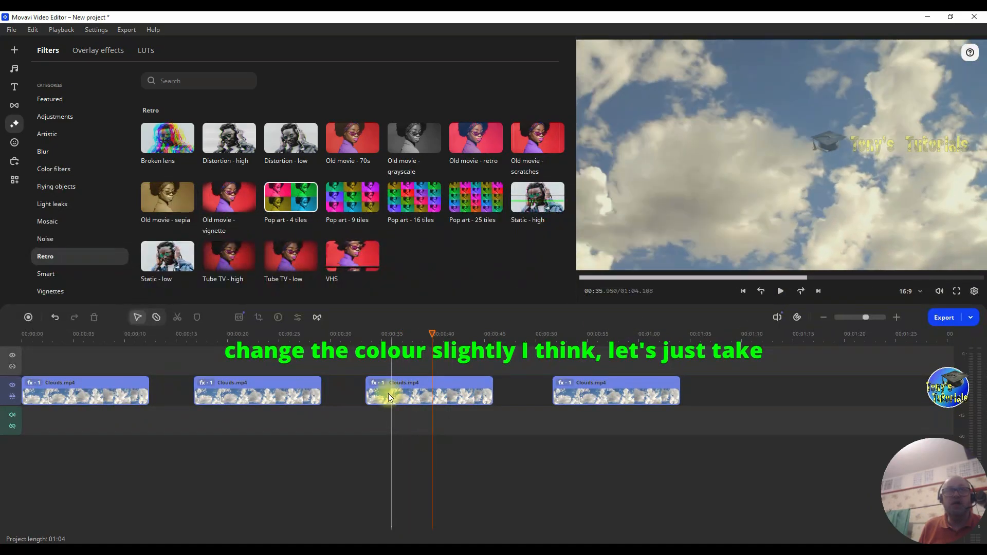
Step: Compare the third clip with its Old movie - 70s filter switched off and on, and replay part of the clip
click(377, 382)
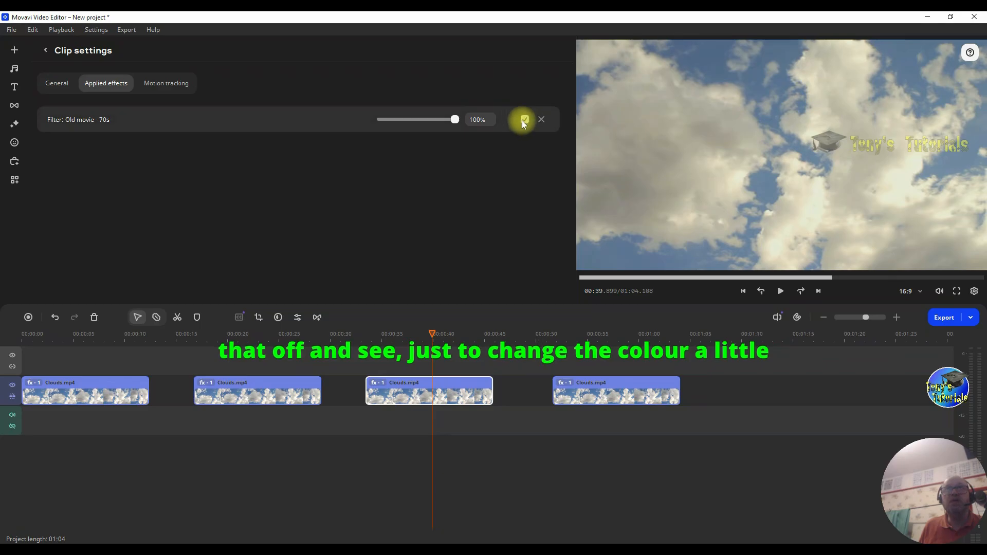
click(523, 120)
click(522, 119)
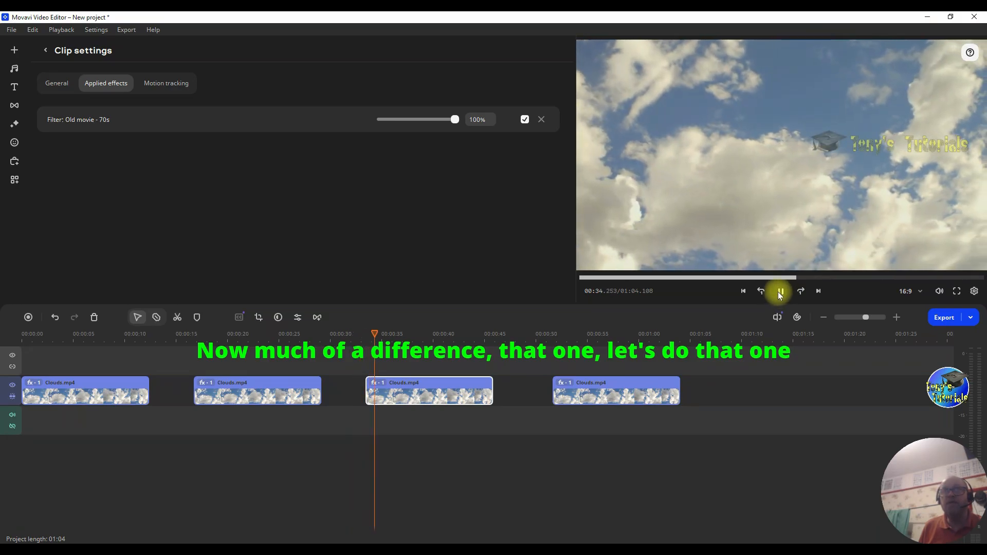
click(455, 358)
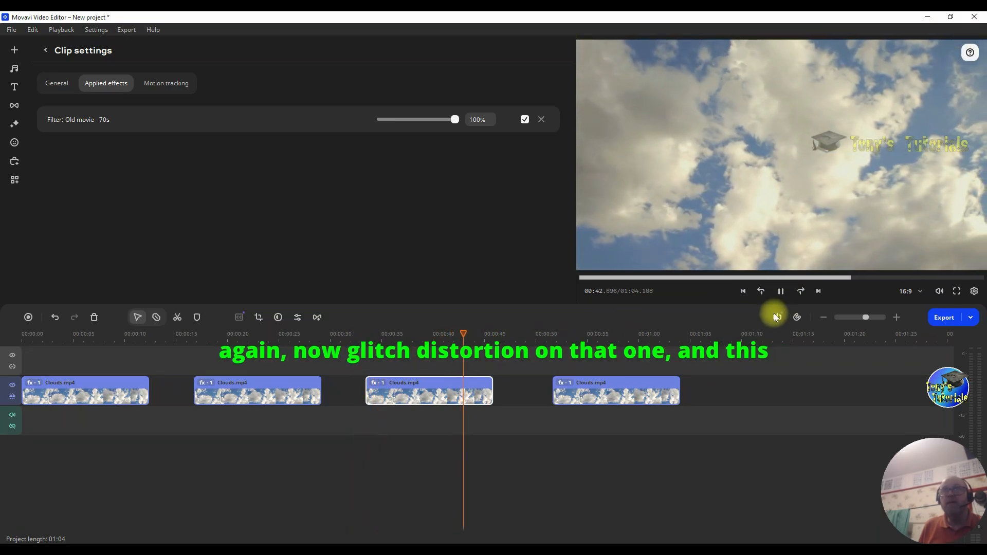
Step: Play the fourth clip to examine its Pop art - 4 tiles filter, and scrub through the first clip's Broken lens filter
click(541, 340)
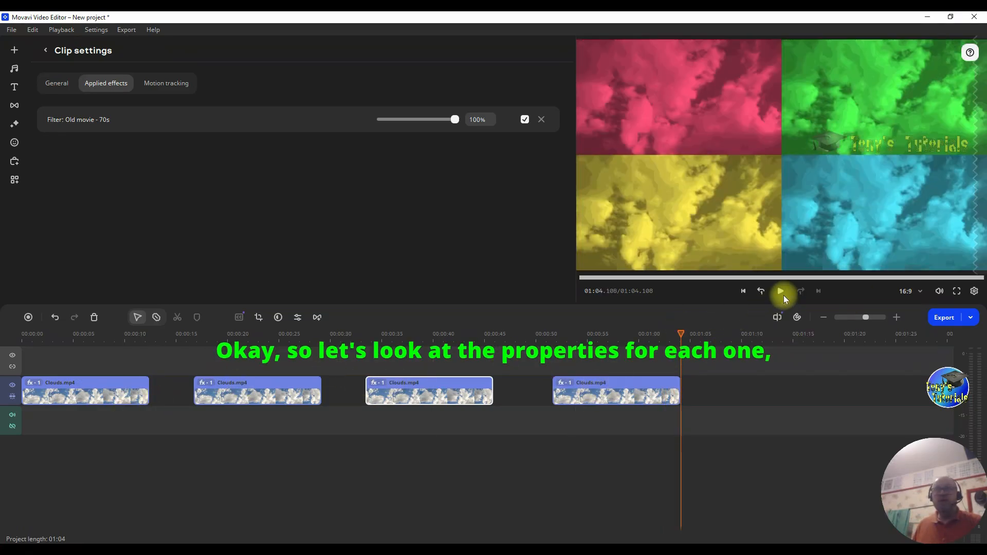
click(33, 385)
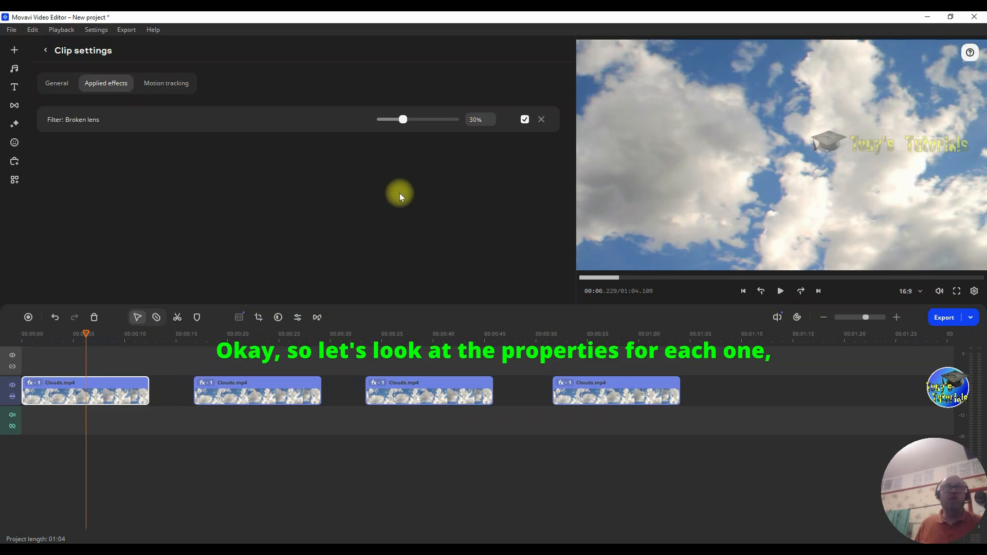
drag(85, 332, 65, 330)
click(109, 353)
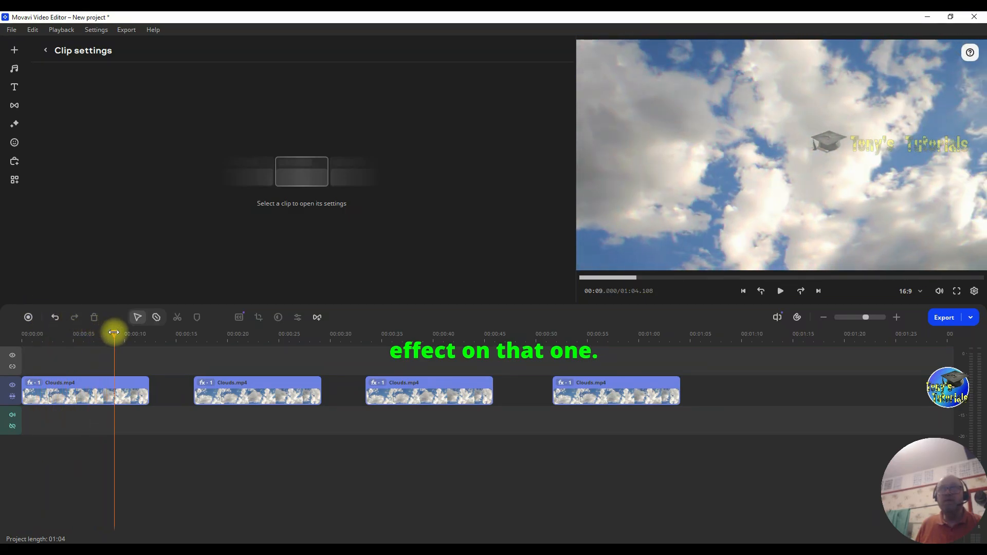
drag(126, 333, 81, 317)
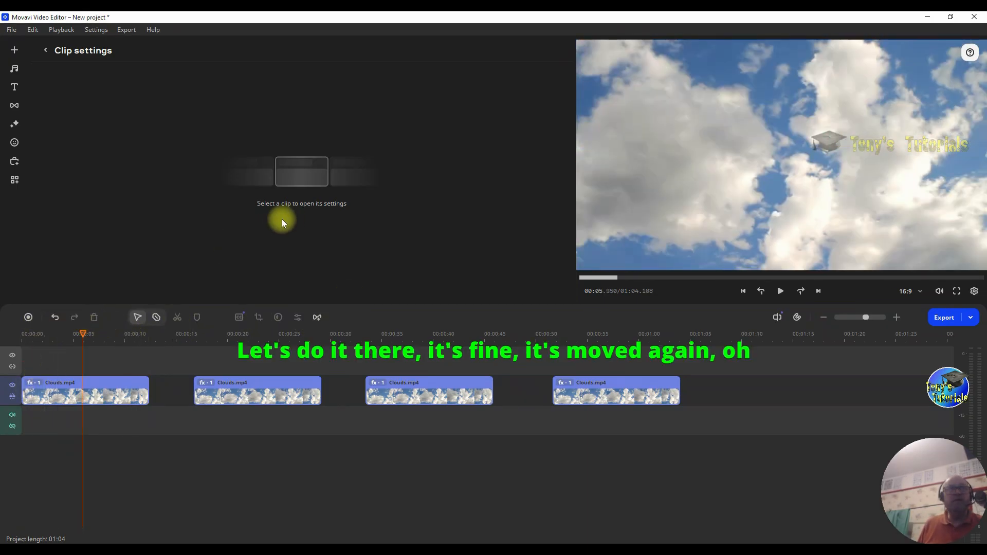
Step: Set the first clip's Broken lens filter to 94% and play the clip briefly from the start
click(31, 379)
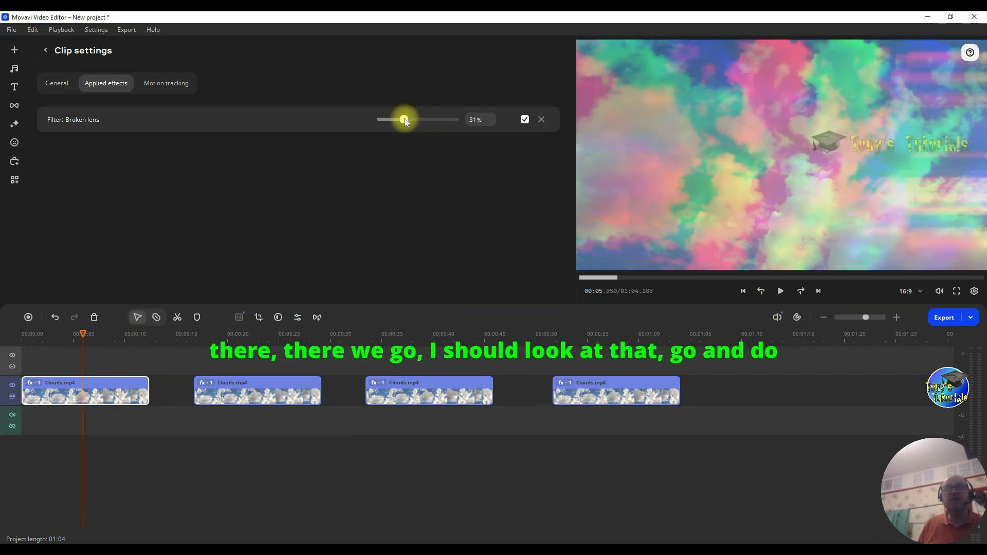
drag(405, 119, 433, 121)
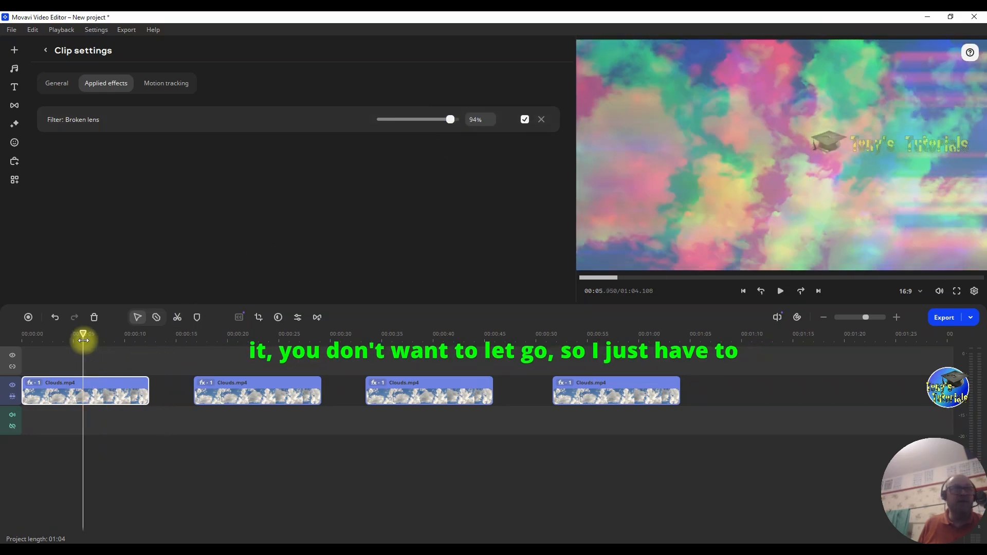
drag(83, 334, 19, 329)
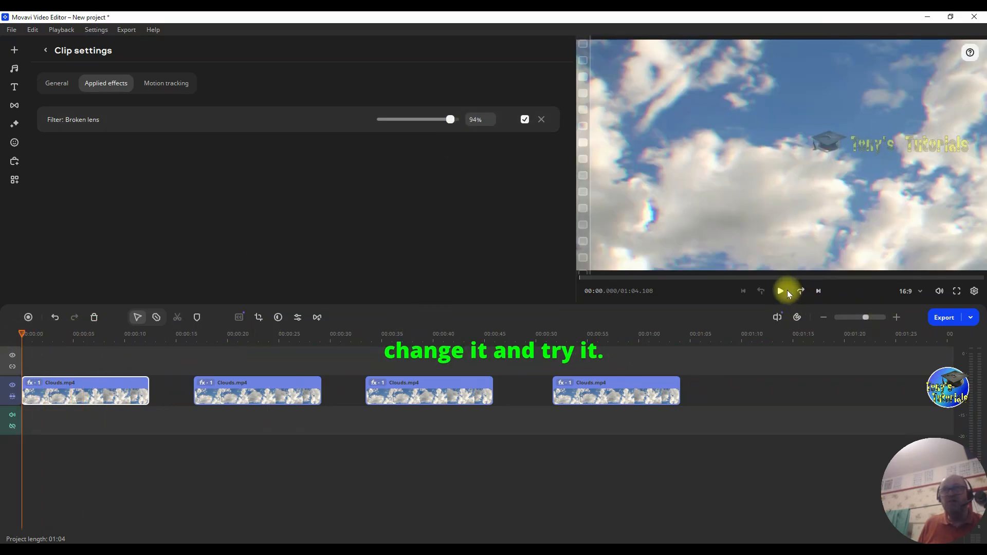
click(788, 292)
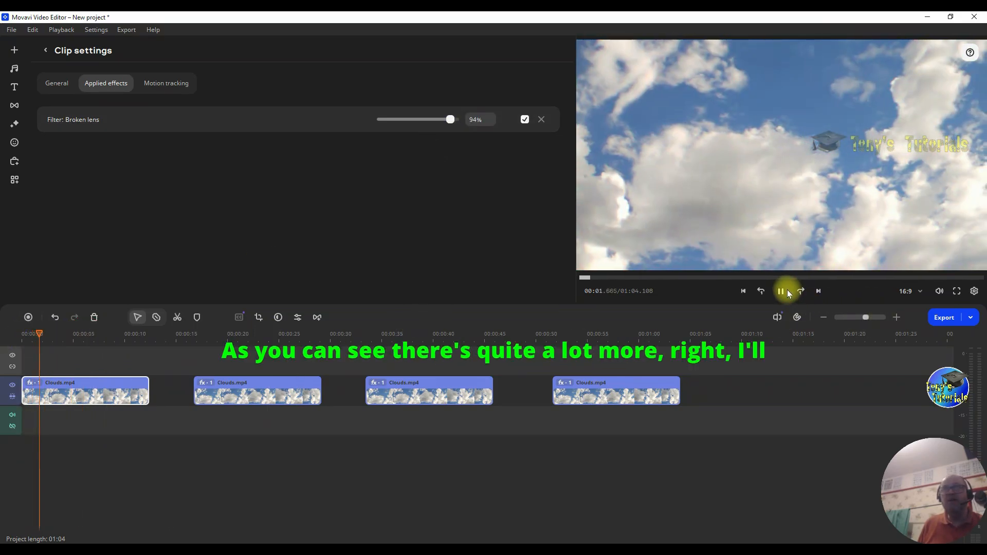
click(781, 291)
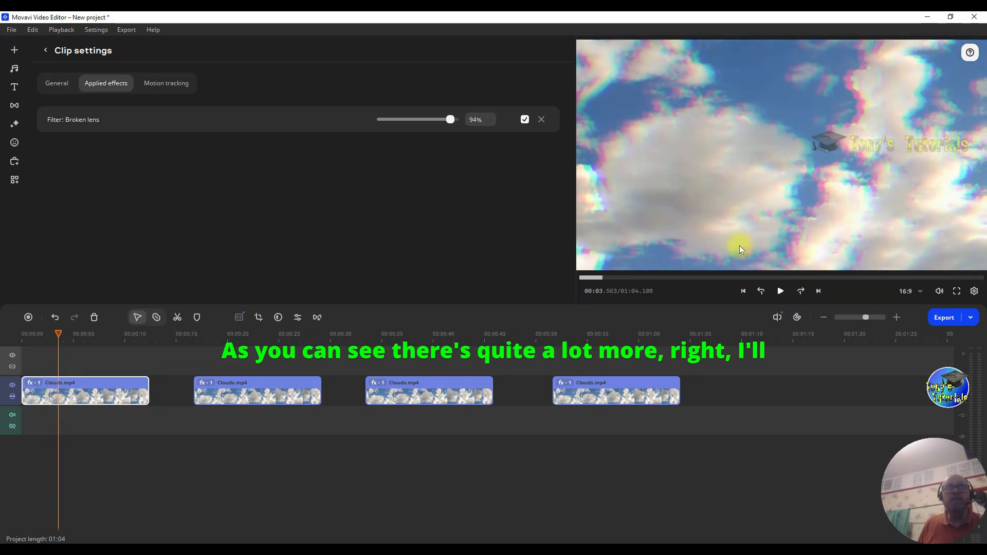
Step: Compare the Broken lens filter at 13% and 55% during playback and remove it from the first clip
drag(451, 119, 417, 119)
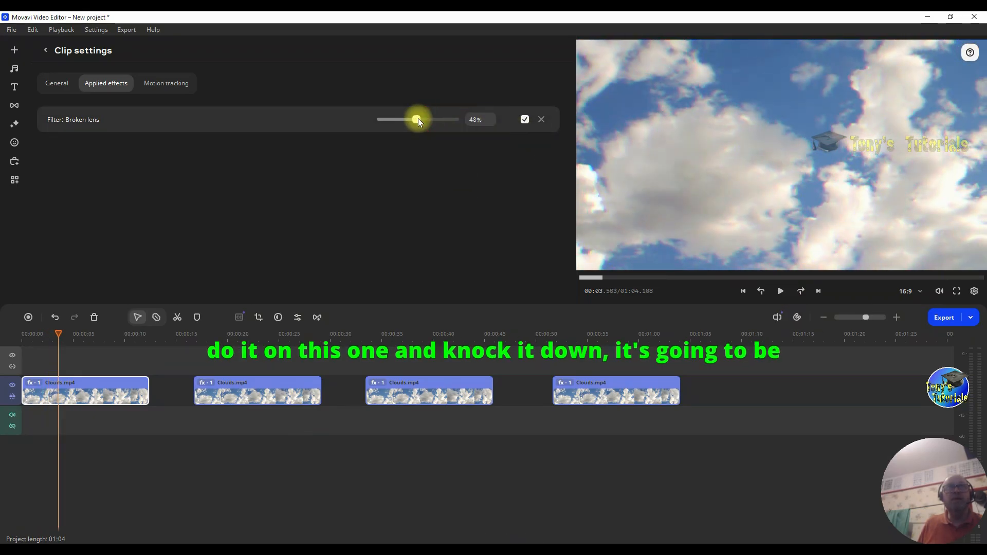
click(781, 297)
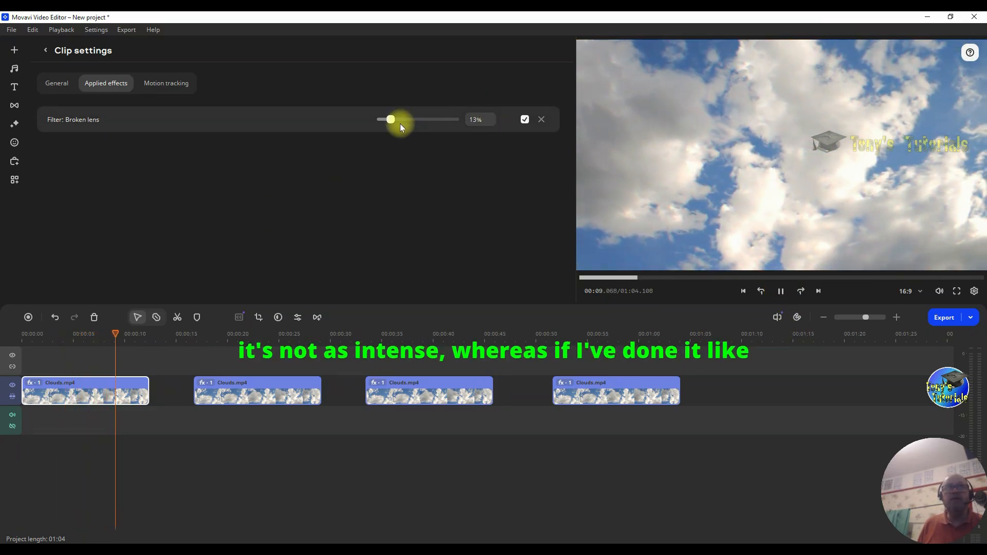
drag(393, 121, 407, 124)
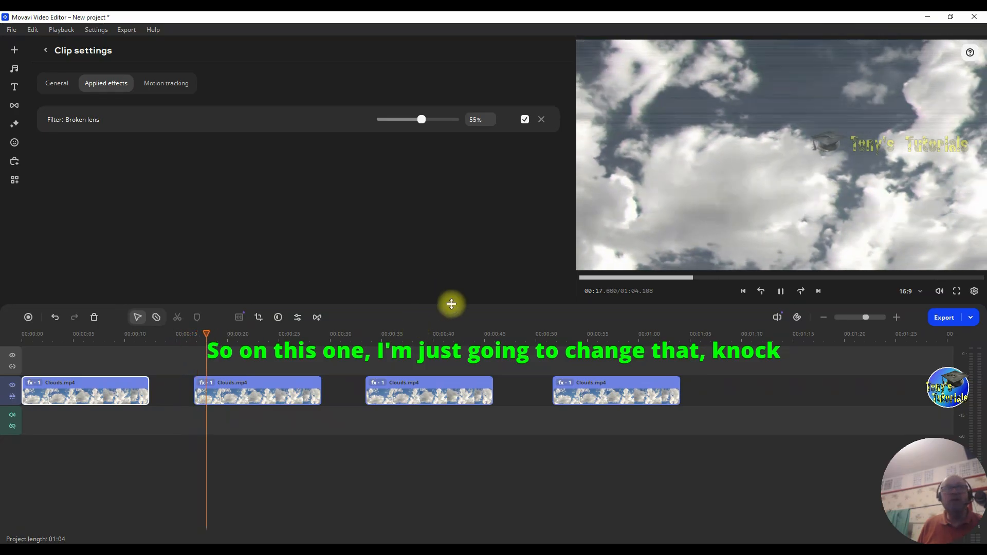
click(781, 291)
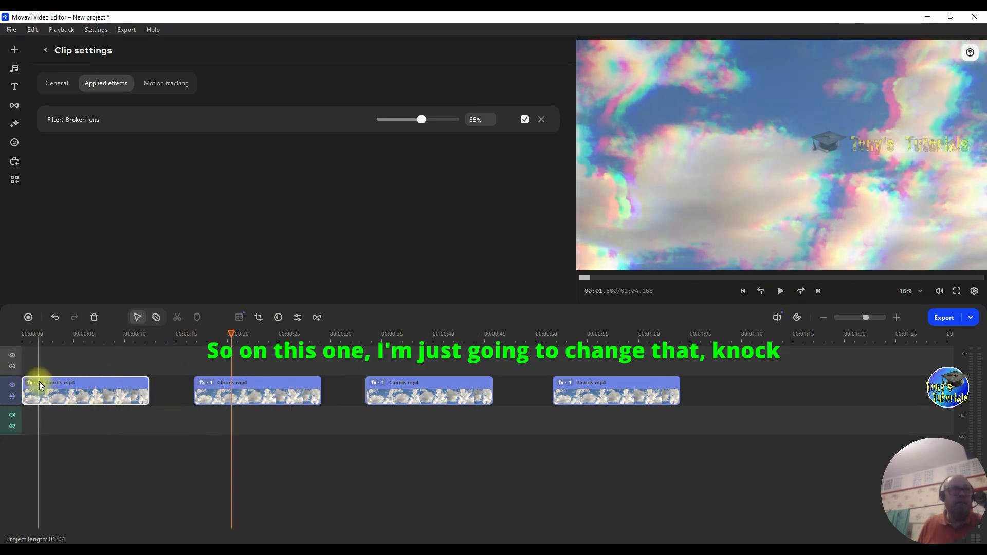
click(40, 385)
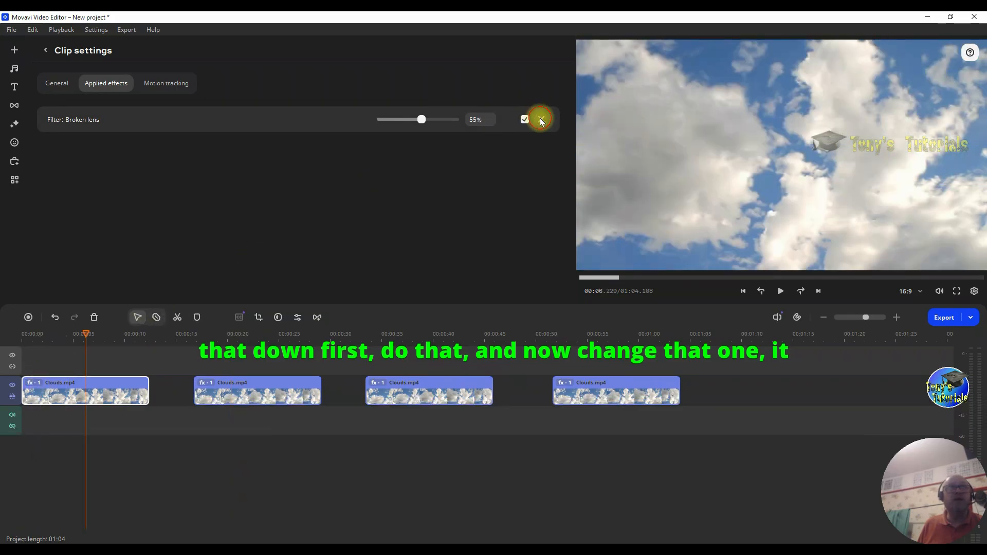
click(540, 120)
Step: Test the strength of the second clip's Distortion - low filter, return it to 100% and remove the filter
click(210, 383)
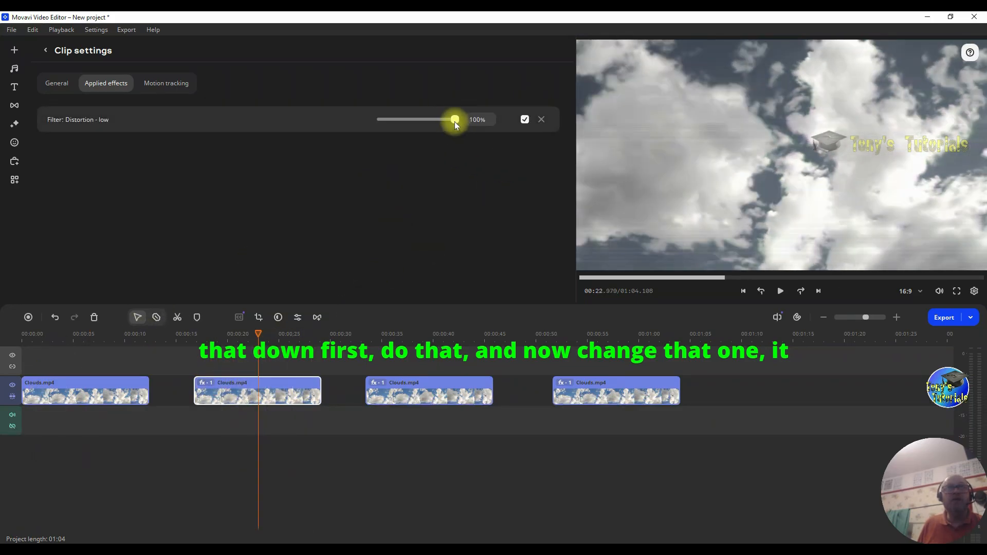
mouse_move(455, 121)
mouse_down()
mouse_move(374, 114)
mouse_move(457, 128)
mouse_up()
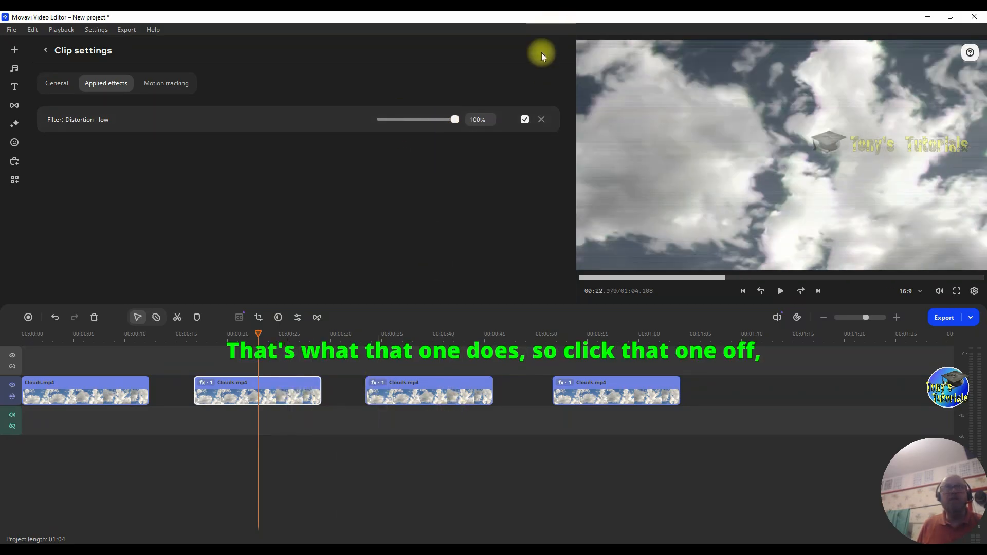
click(541, 120)
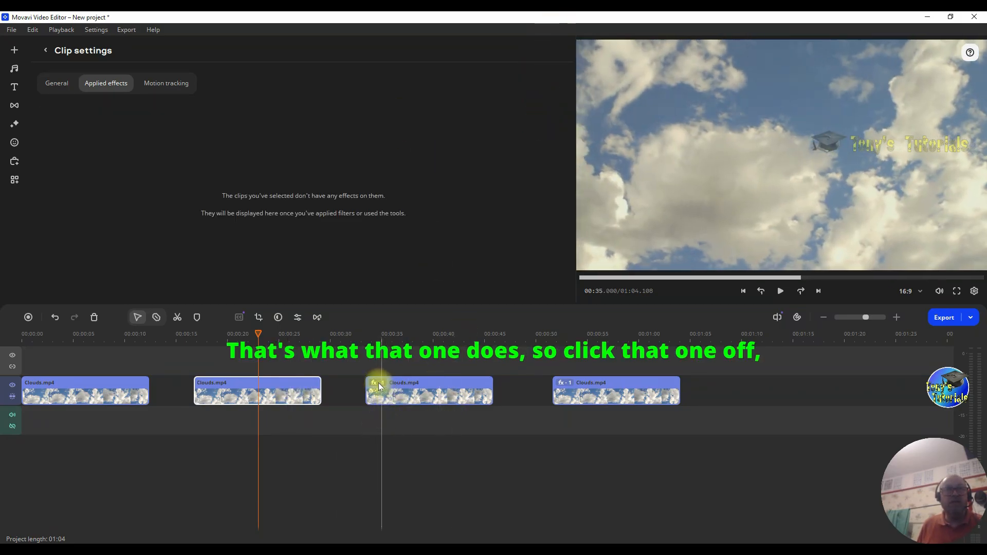
Step: Vary the strength of the third clip's Old movie - 70s filter up to 100% and remove the filter
click(378, 384)
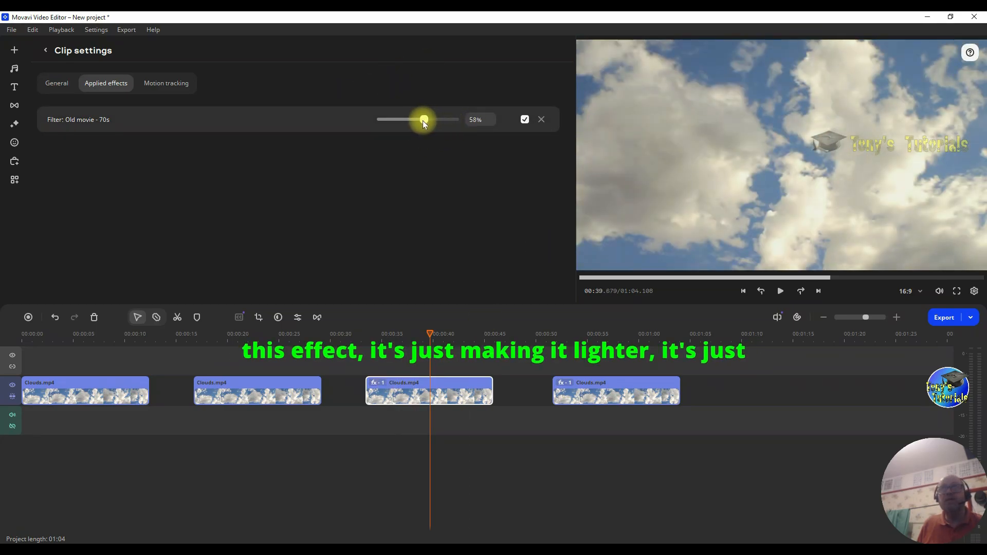
drag(368, 120, 454, 123)
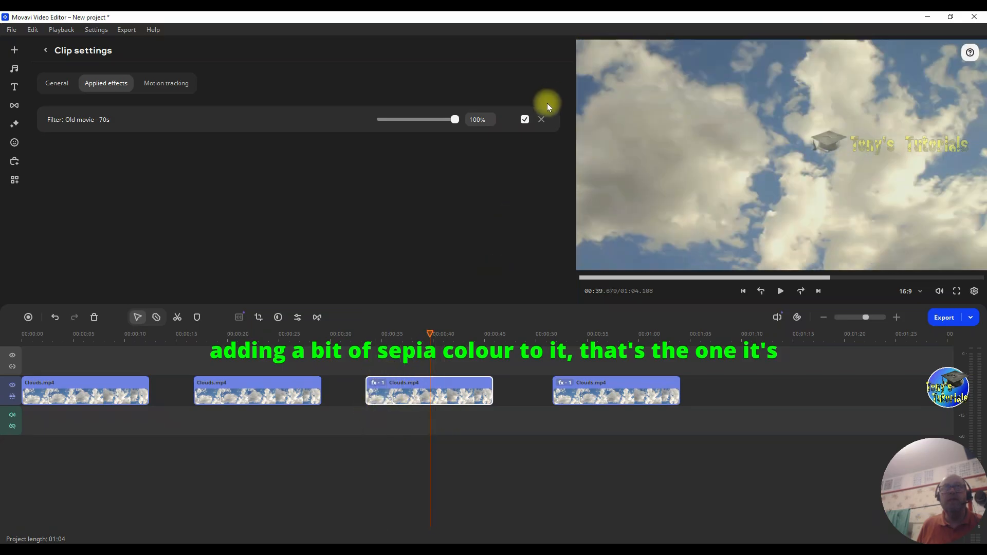
click(542, 119)
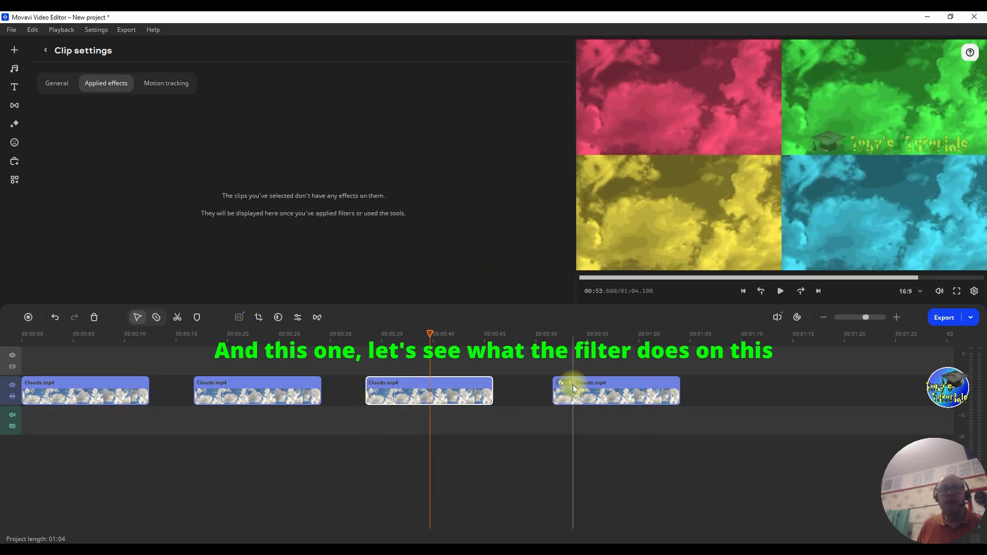
Step: Vary the strength of the fourth clip's Pop art - 4 tiles filter, ending at 99%, and remove the filter
click(573, 384)
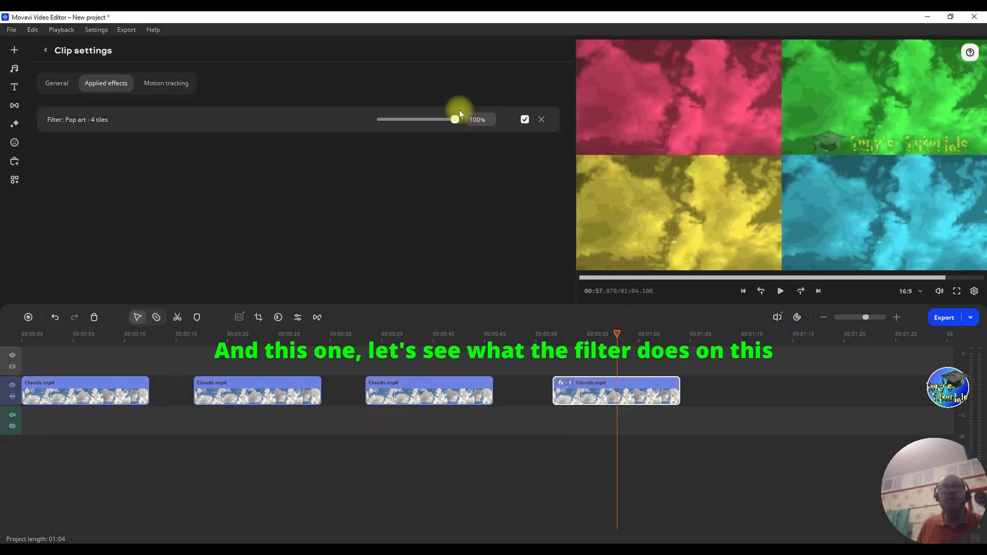
mouse_move(457, 117)
mouse_down()
mouse_move(377, 123)
mouse_move(464, 120)
mouse_move(381, 121)
mouse_move(441, 124)
mouse_up()
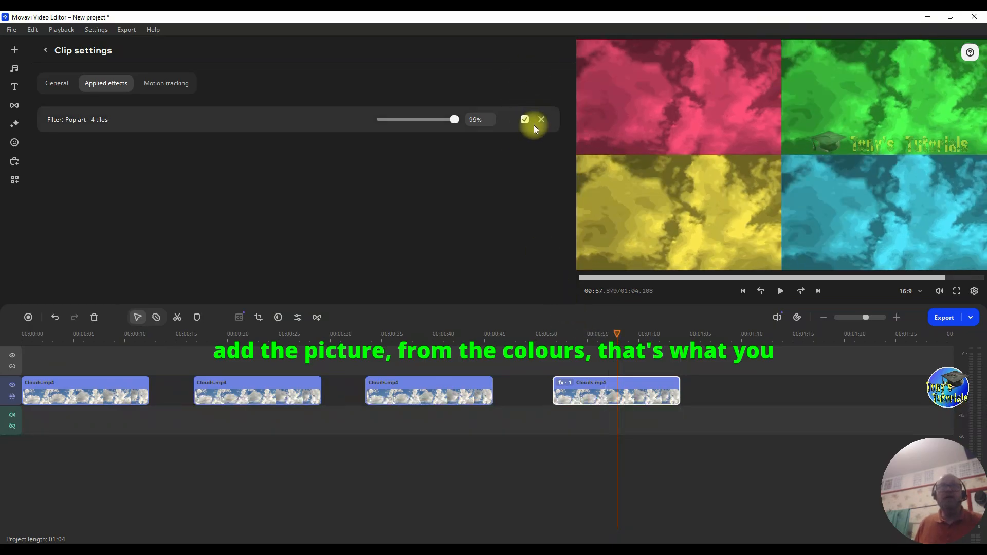
click(540, 120)
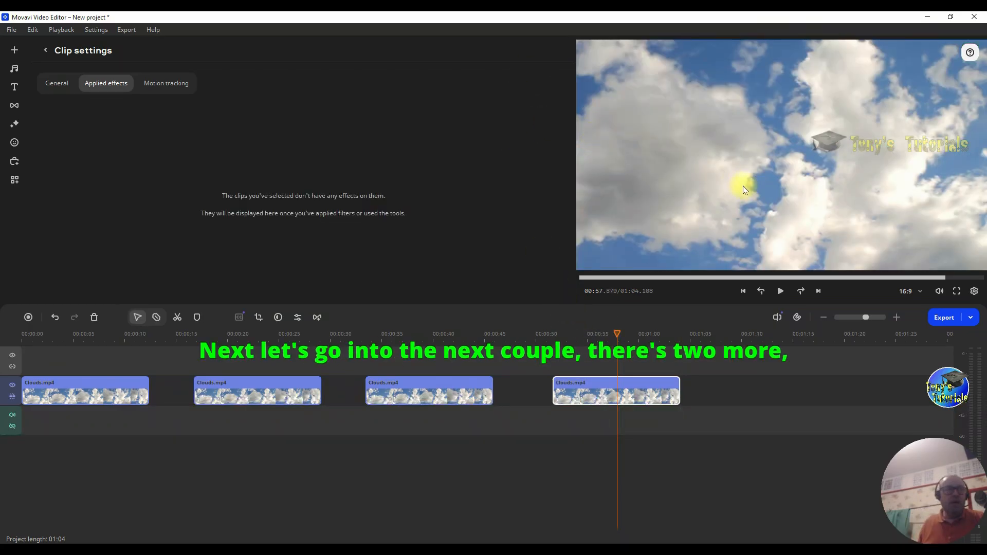
Step: Apply the Smart filters Colored sketch, Honeycomb, Pencil sketch and Shattered glass to the four clips in order
click(14, 125)
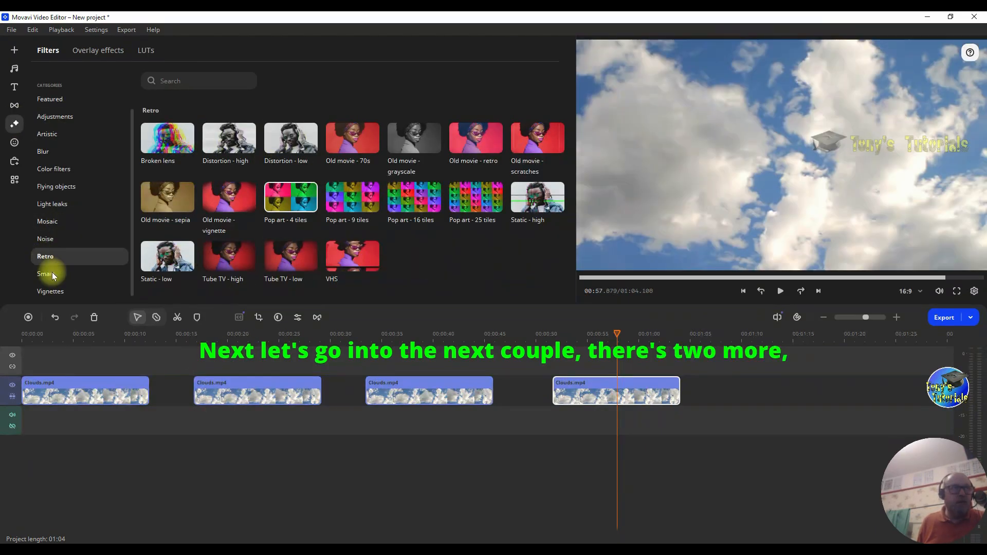
click(56, 276)
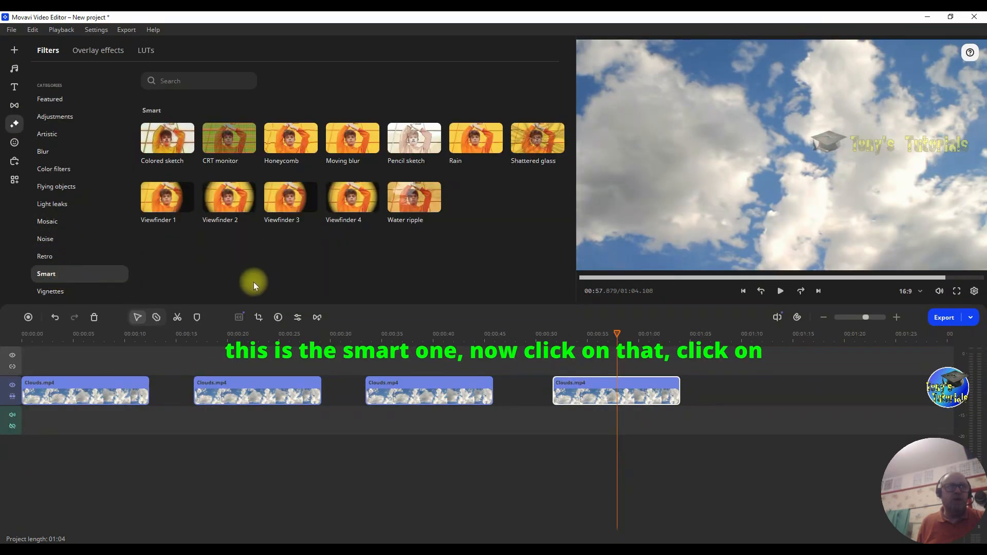
click(67, 387)
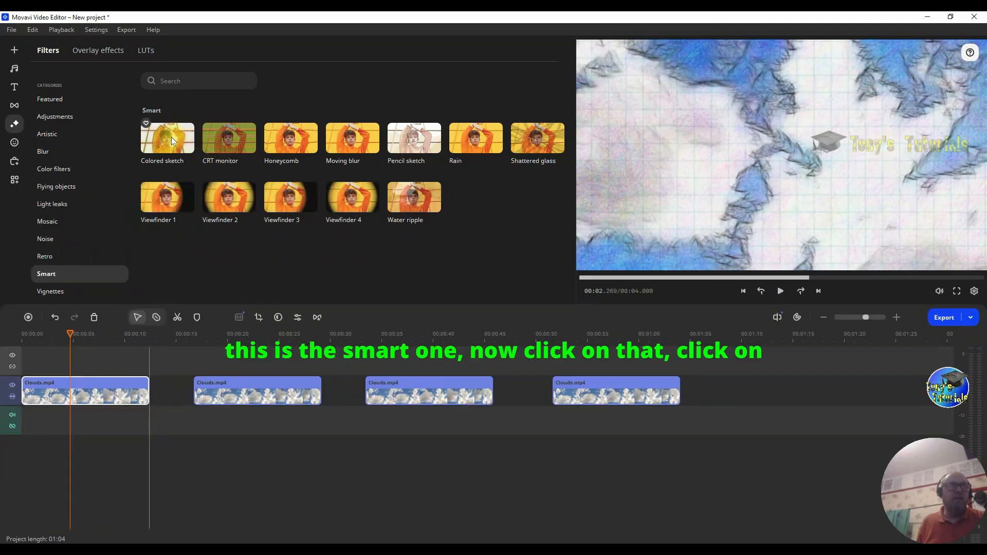
drag(185, 136, 37, 386)
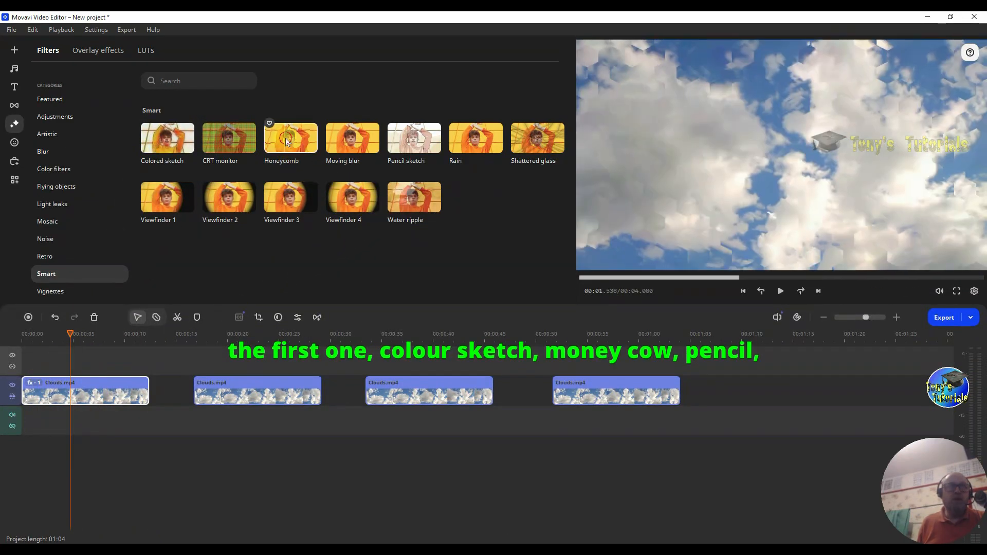
drag(270, 130, 234, 380)
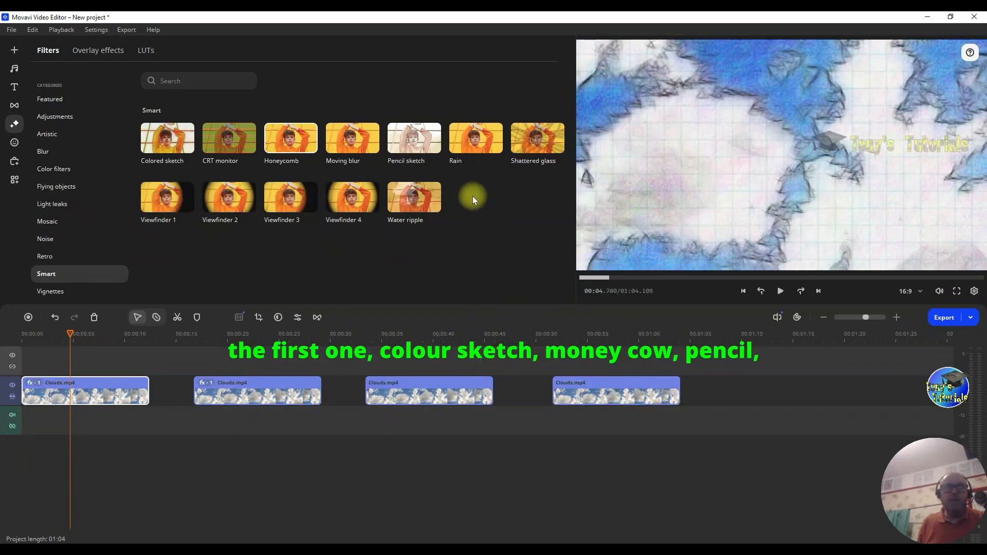
mouse_move(401, 134)
mouse_down()
mouse_move(460, 323)
mouse_move(400, 386)
mouse_up()
mouse_move(538, 138)
mouse_down()
mouse_move(584, 249)
mouse_move(590, 386)
mouse_up()
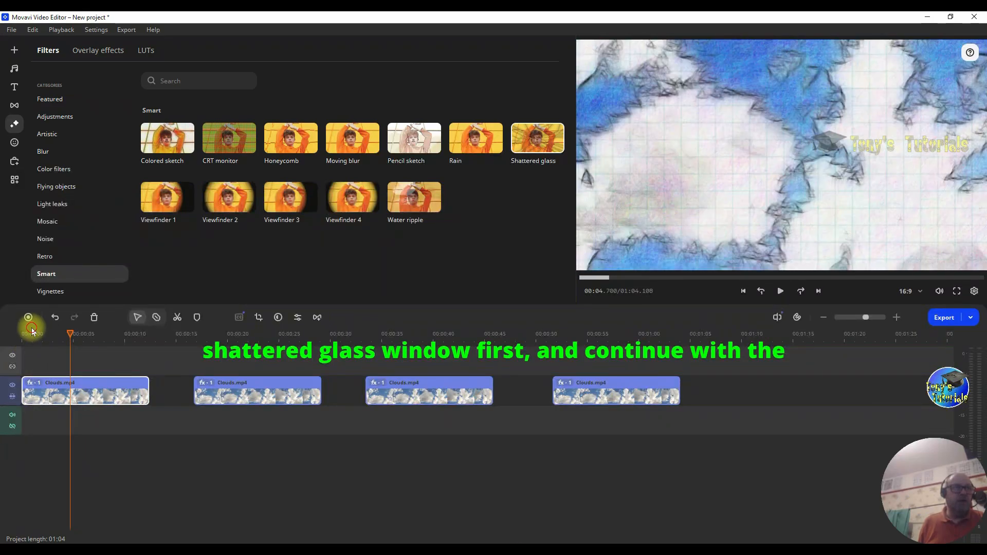
Step: Play the project from the start, skipping ahead to each clip, to examine the four Smart filters
click(26, 333)
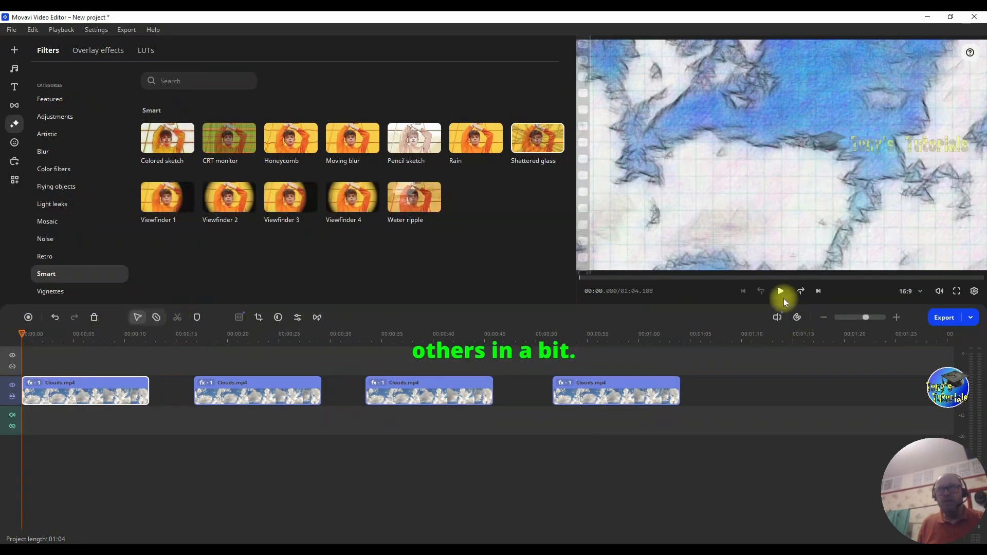
click(782, 292)
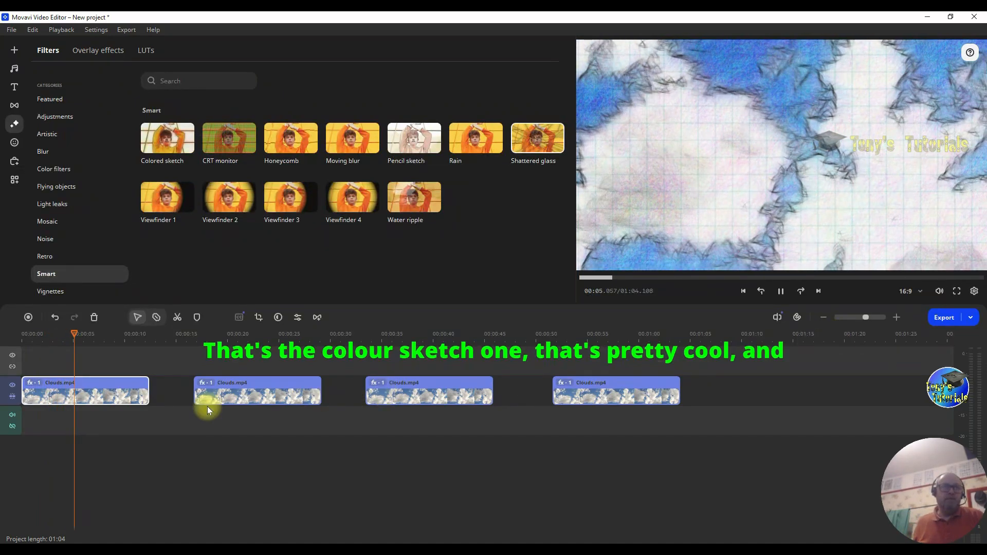
click(194, 337)
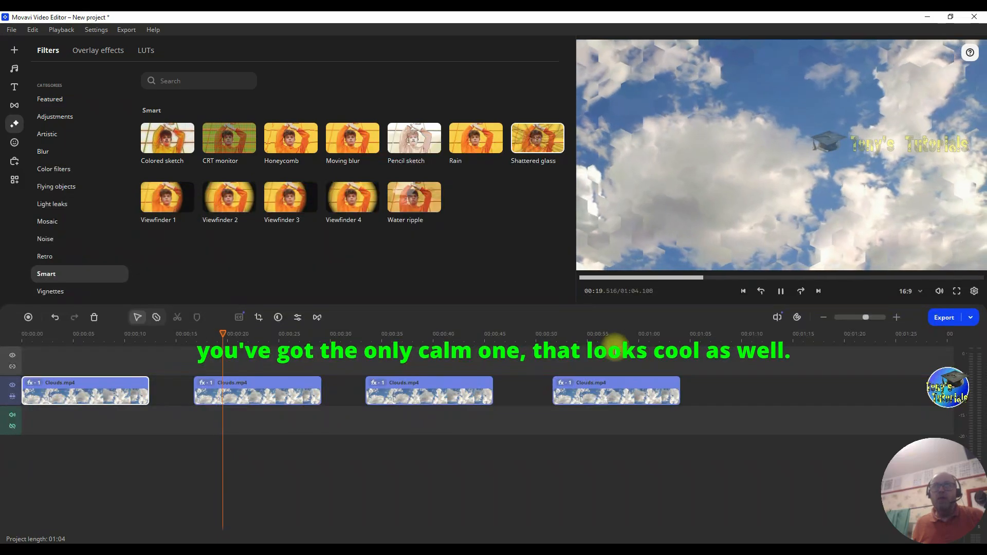
click(368, 336)
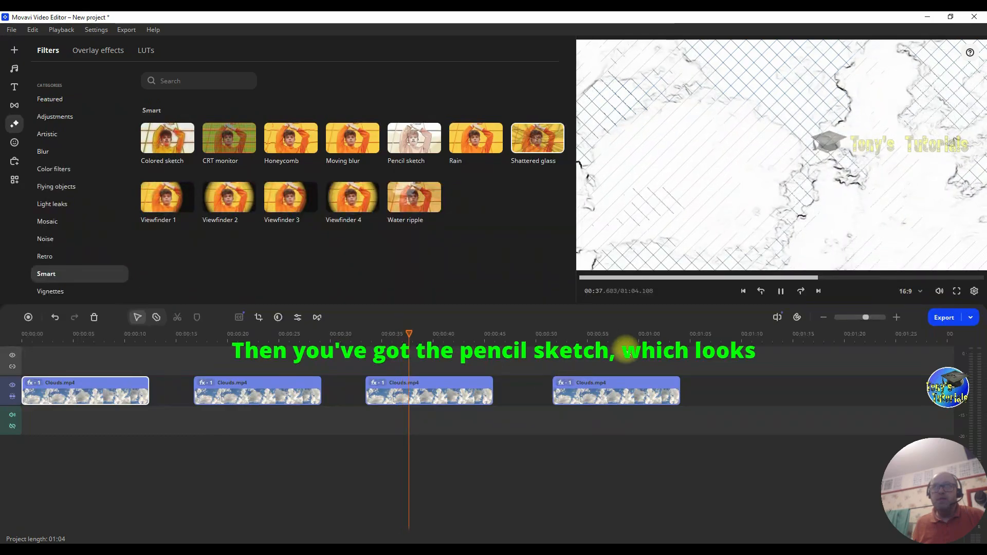
click(540, 337)
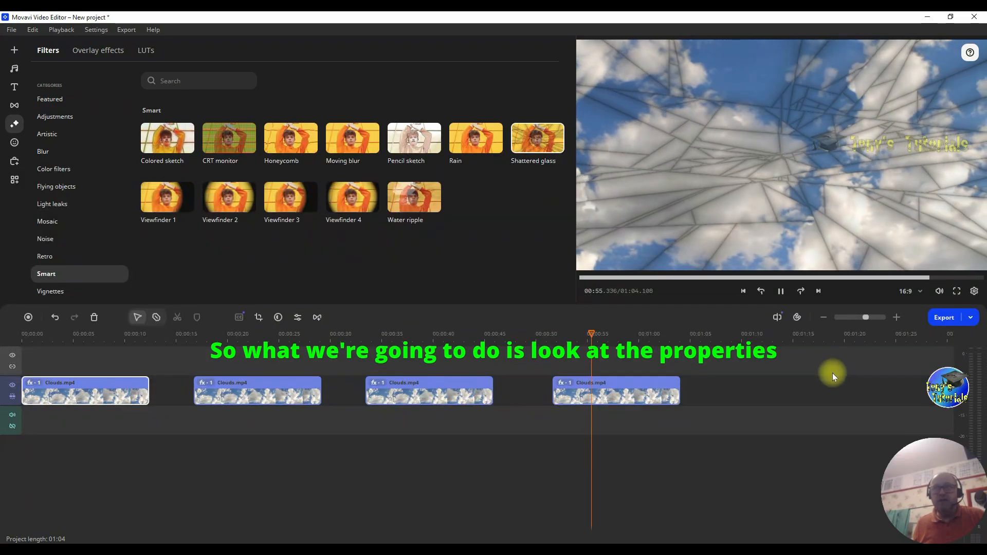
click(780, 291)
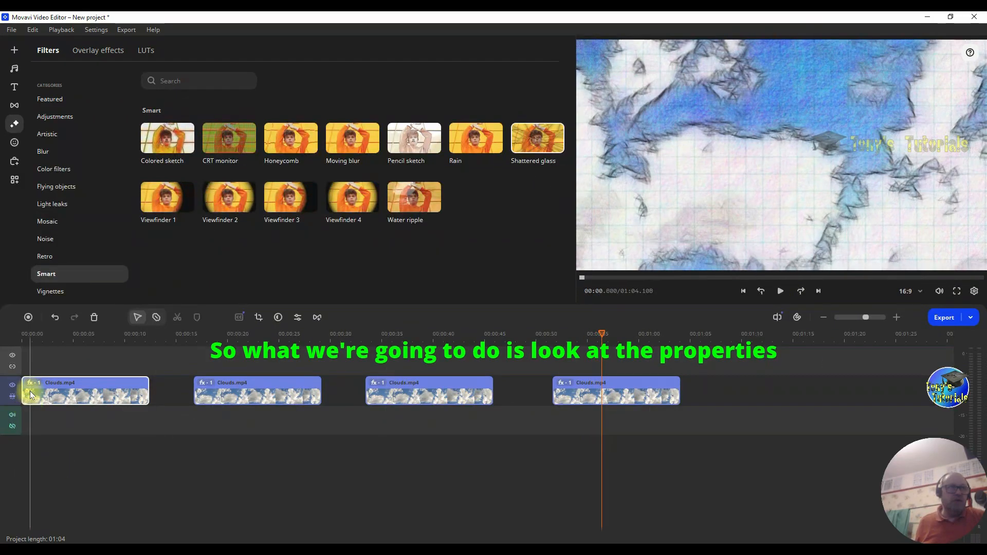
Step: Vary the strength of the first clip's Colored sketch filter between 15% and 100%, switching the filter off and on to compare
click(34, 382)
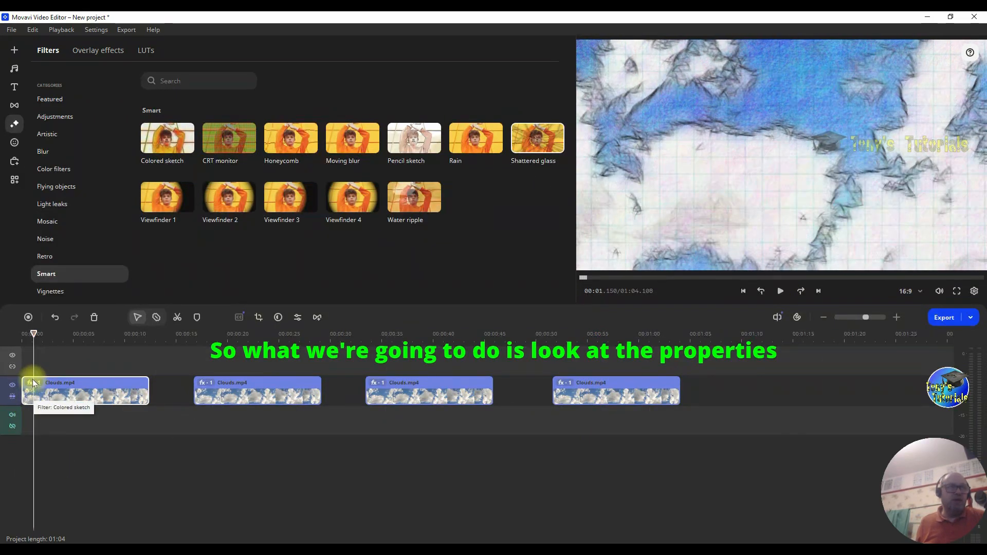
click(34, 384)
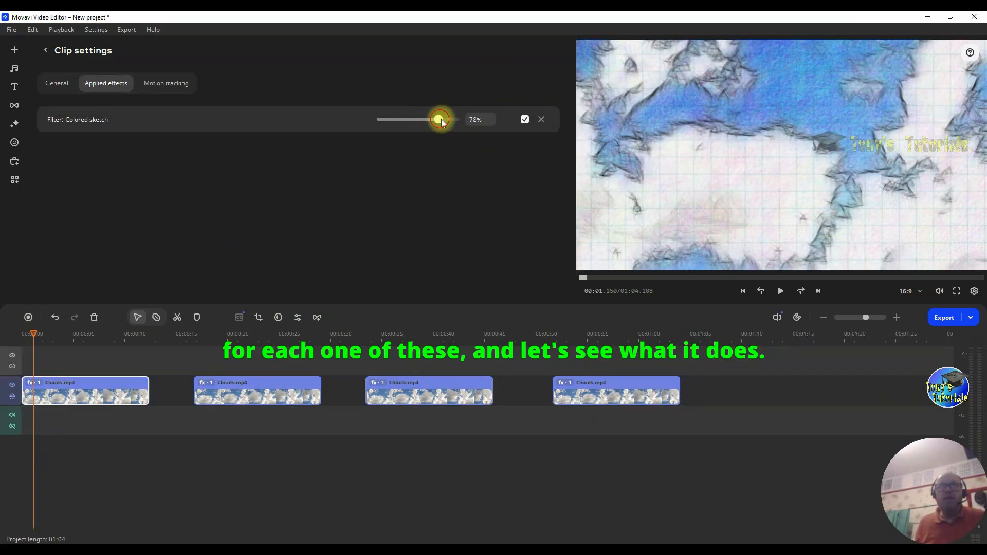
click(60, 339)
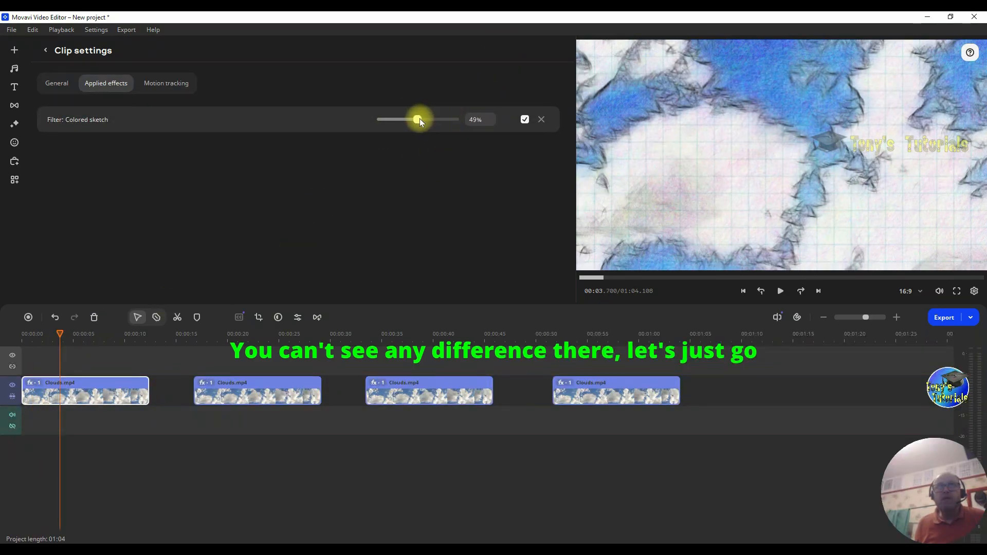
drag(419, 118, 398, 122)
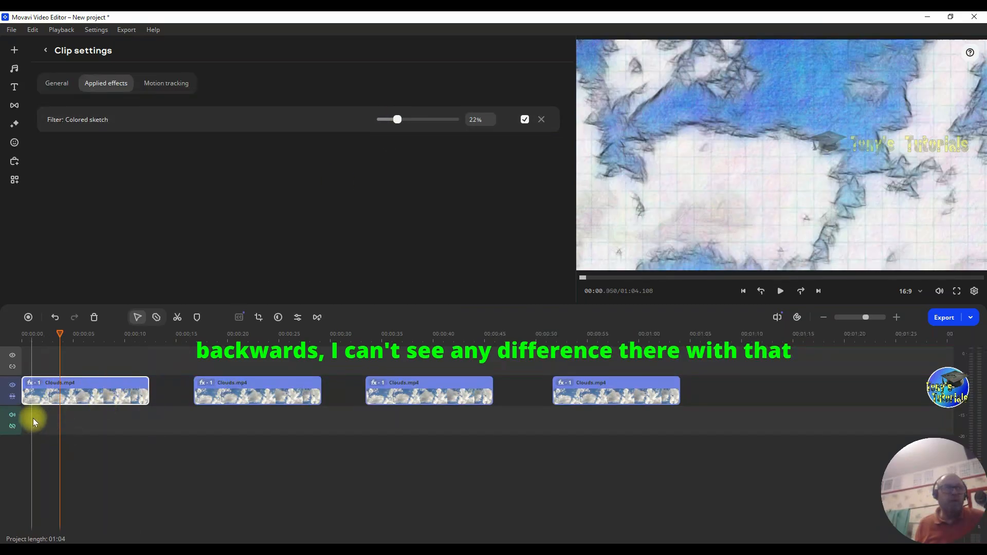
click(38, 378)
click(39, 383)
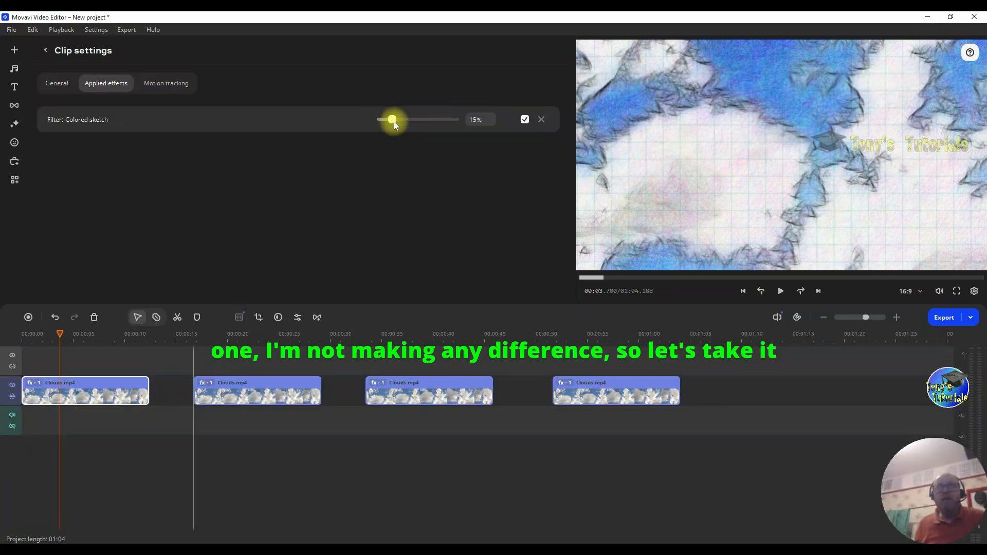
mouse_move(394, 121)
mouse_down()
mouse_move(372, 121)
mouse_move(412, 124)
mouse_up()
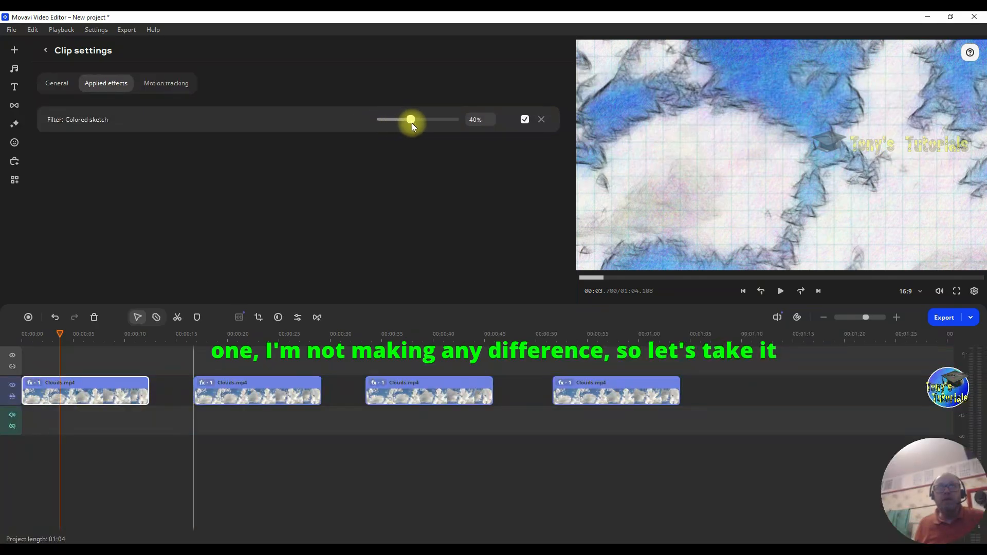
click(525, 119)
click(524, 119)
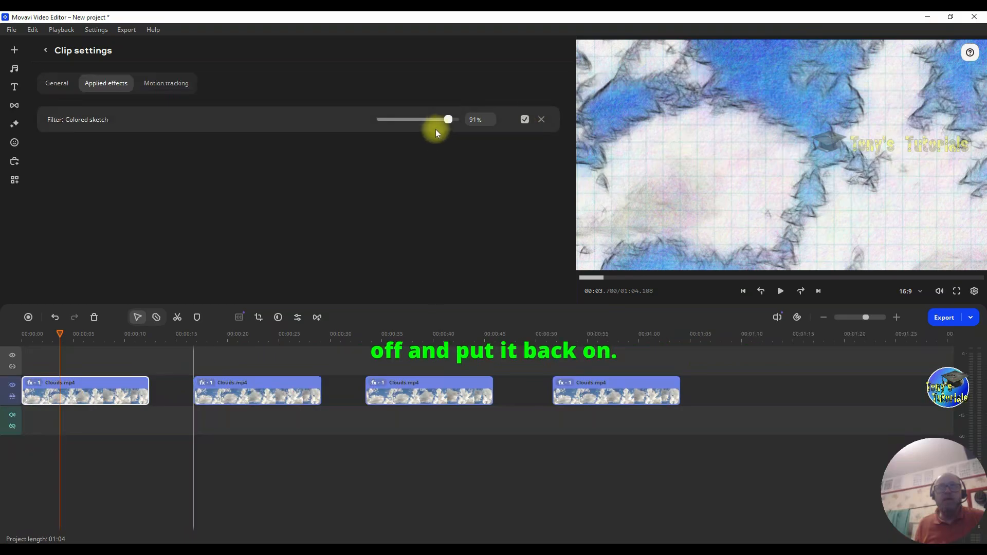
mouse_move(448, 120)
mouse_down()
mouse_move(366, 109)
mouse_move(470, 116)
mouse_up()
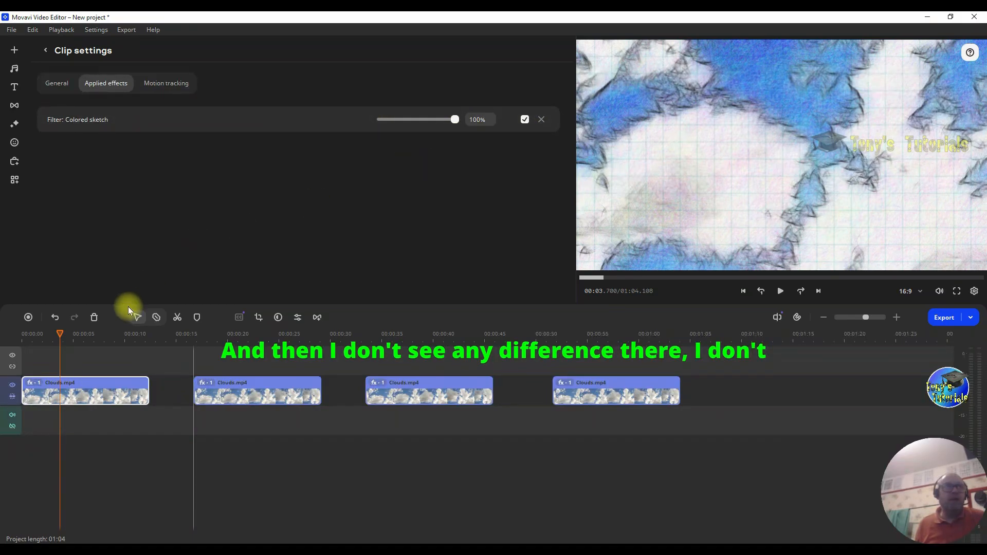
Step: Compare the first clip's Colored sketch filter at 0% and 100% strength on further frames and remove the filter
click(71, 392)
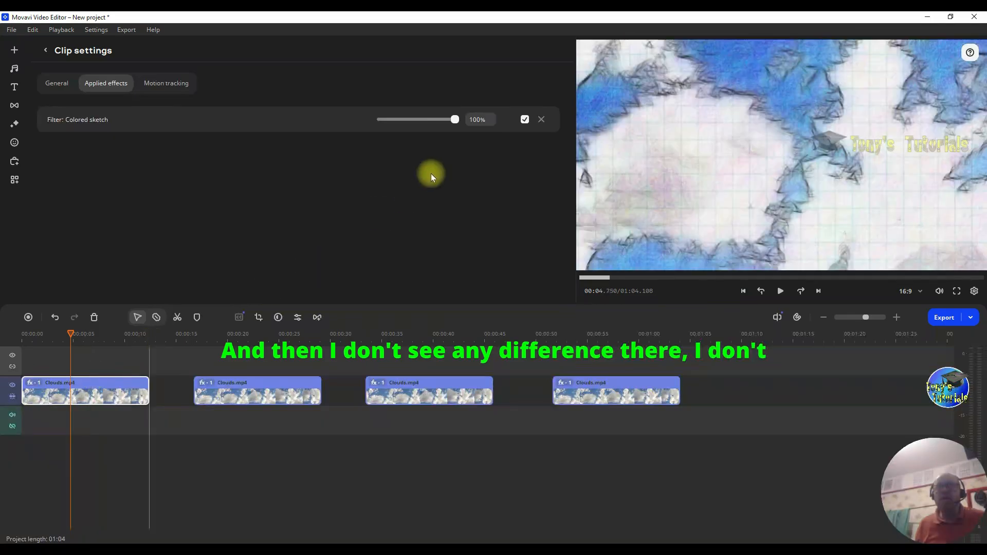
mouse_move(455, 122)
mouse_down()
mouse_move(361, 113)
mouse_move(470, 124)
mouse_move(354, 120)
mouse_move(462, 117)
mouse_move(391, 118)
mouse_move(414, 118)
mouse_up()
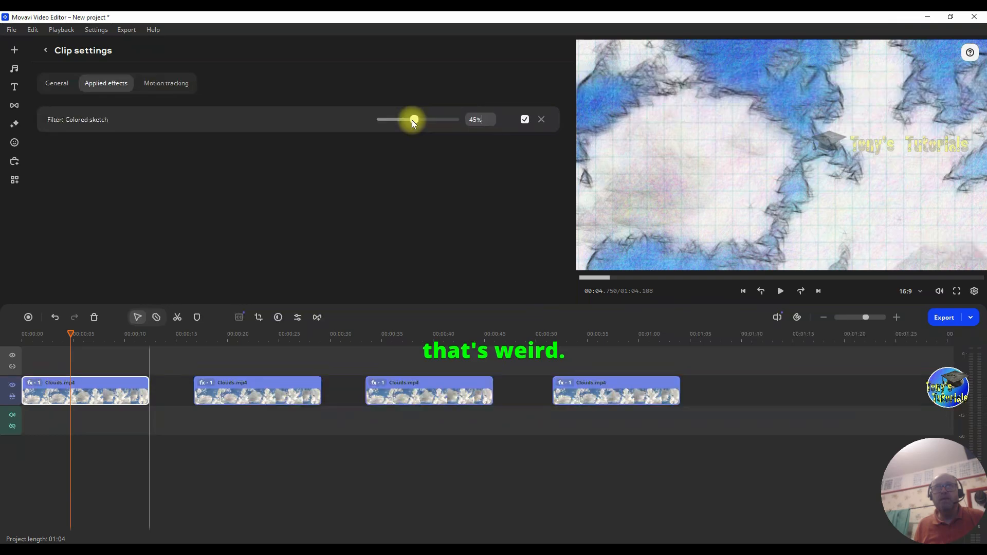
drag(412, 120, 455, 124)
drag(71, 395, 78, 390)
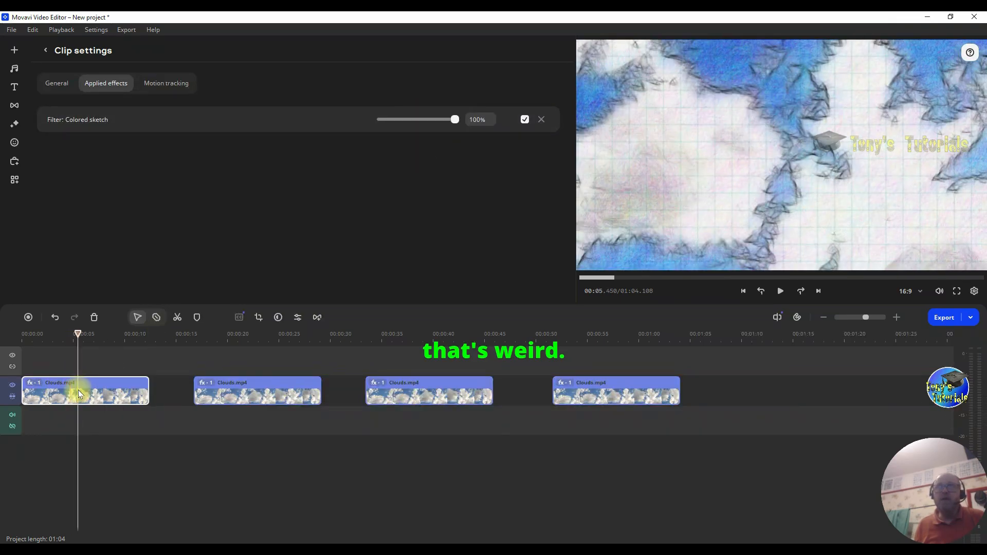
mouse_move(452, 119)
mouse_down()
mouse_move(360, 114)
mouse_move(458, 118)
mouse_move(380, 117)
mouse_up()
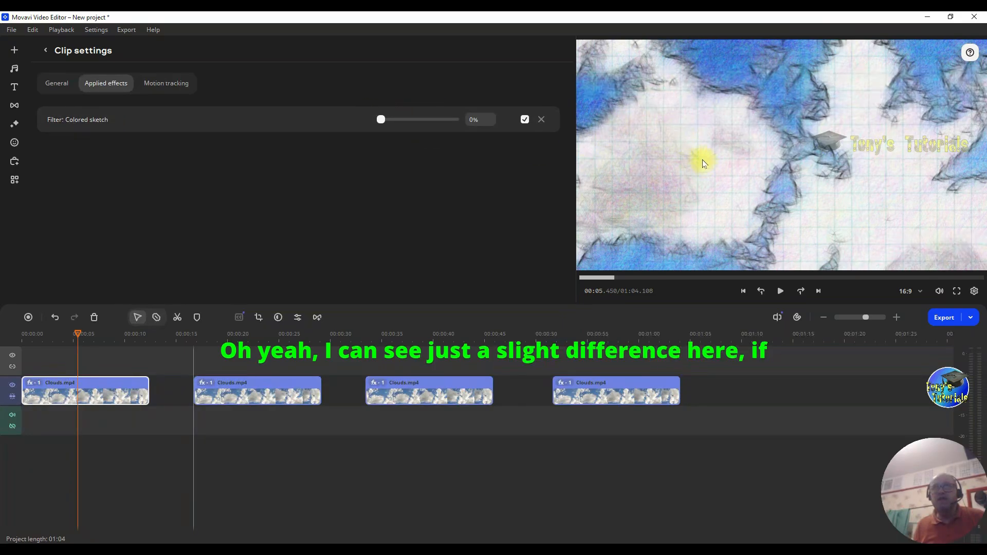
drag(382, 121, 400, 121)
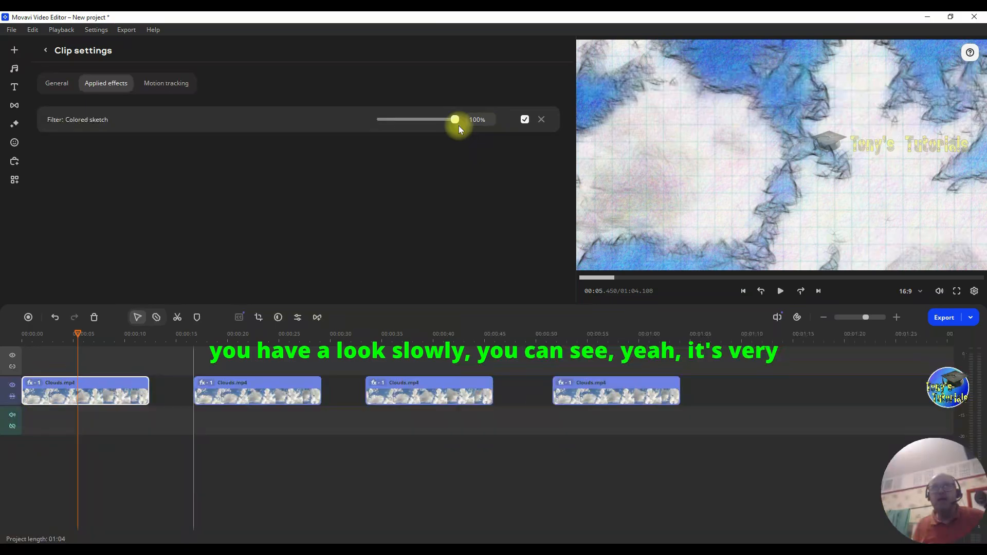
mouse_move(448, 121)
mouse_down()
mouse_move(366, 110)
mouse_move(469, 123)
mouse_up()
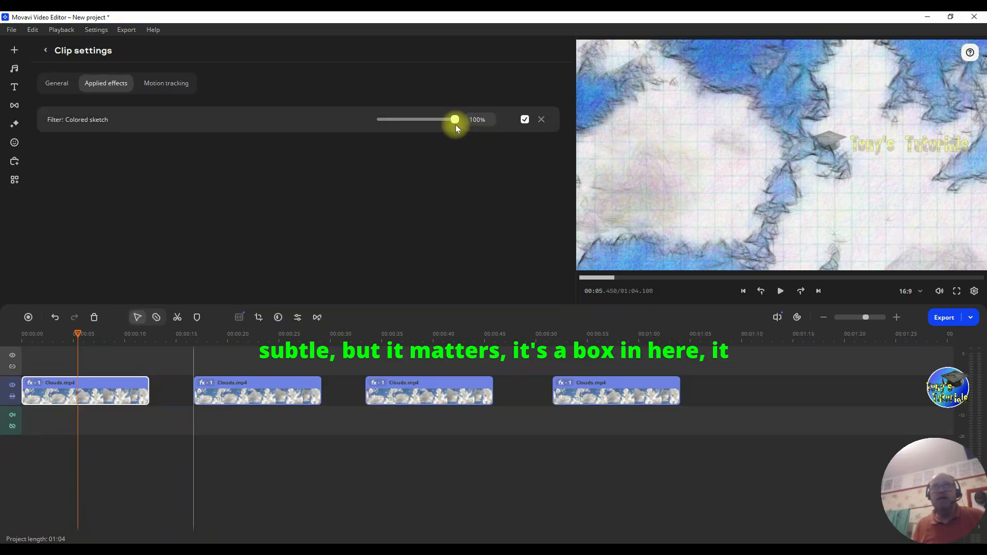
mouse_move(455, 120)
mouse_down()
mouse_move(353, 109)
mouse_move(441, 115)
mouse_up()
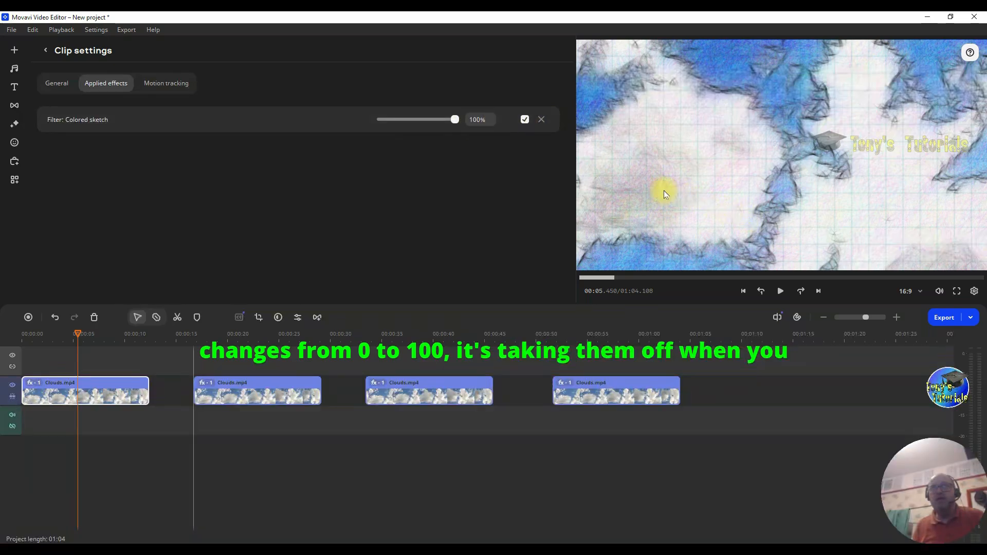
mouse_move(456, 120)
mouse_down()
mouse_move(363, 106)
mouse_move(458, 124)
mouse_up()
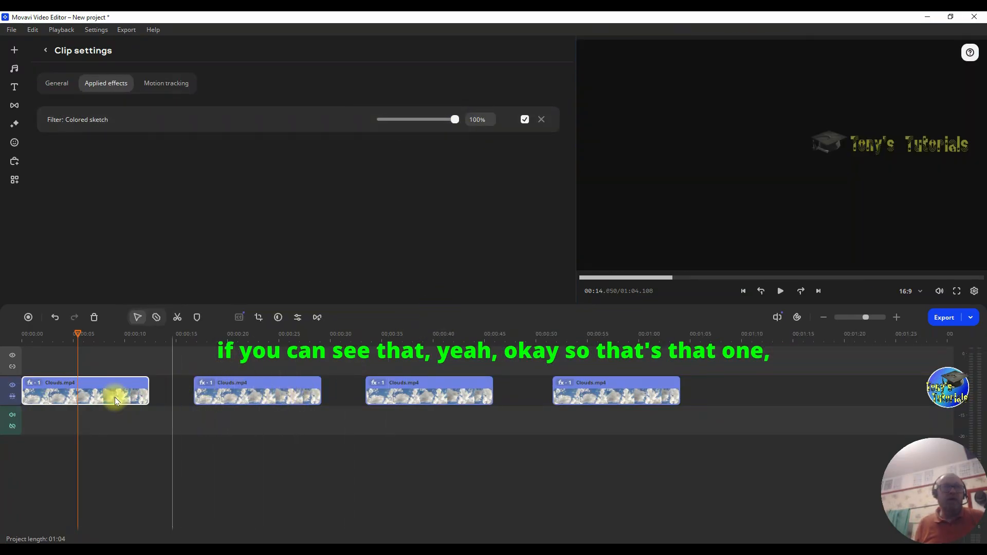
click(540, 120)
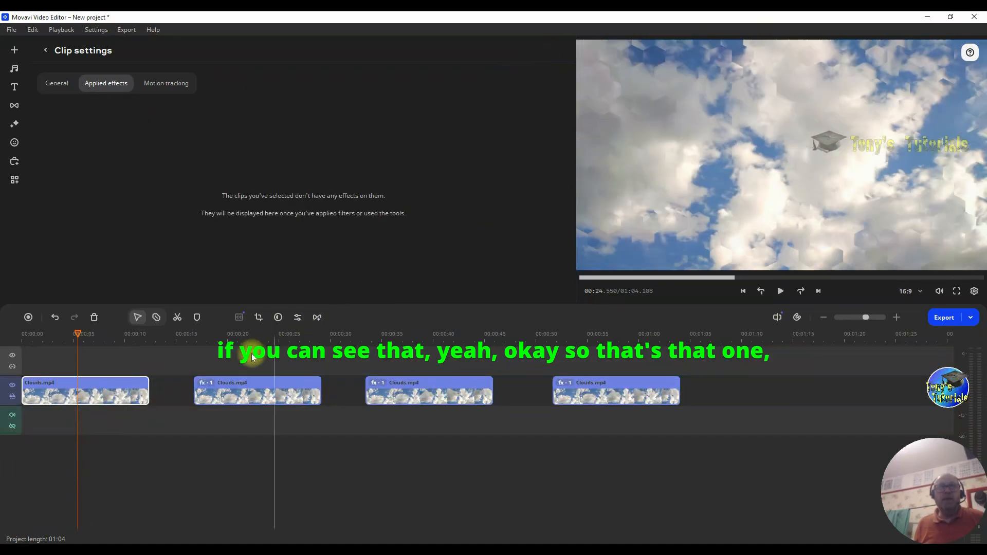
Step: Lower the second clip's Honeycomb filter to 0%, raise it to 100%, and remove the filter
click(211, 350)
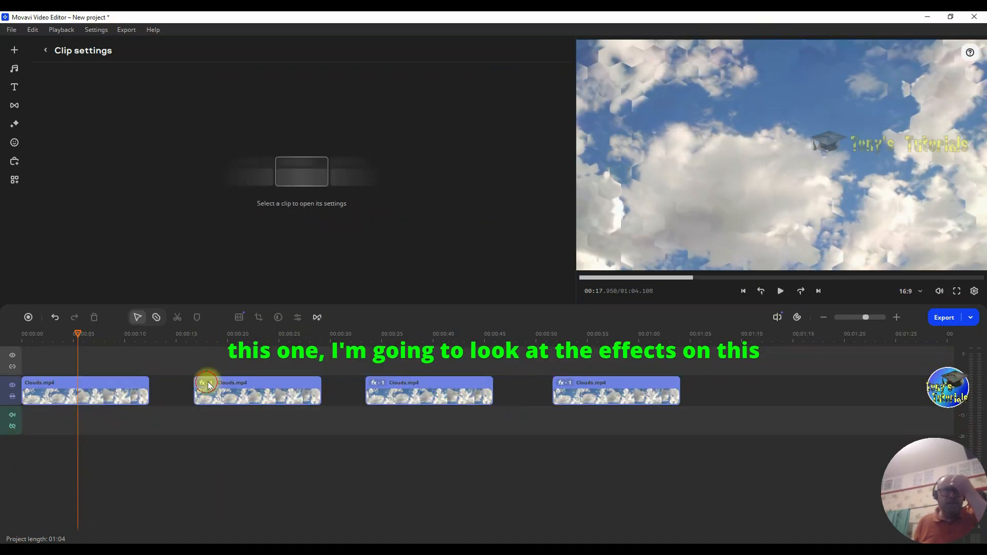
click(209, 379)
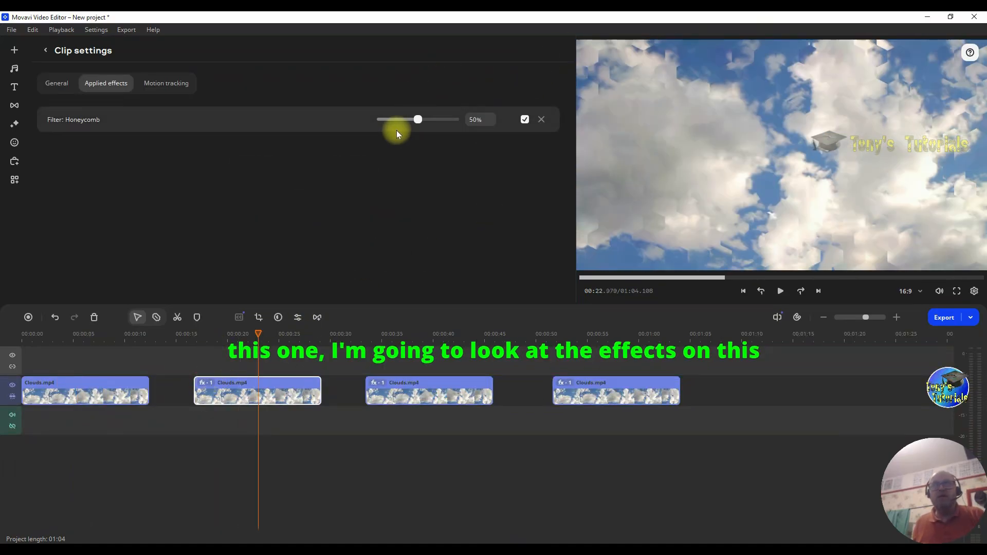
drag(419, 120, 375, 110)
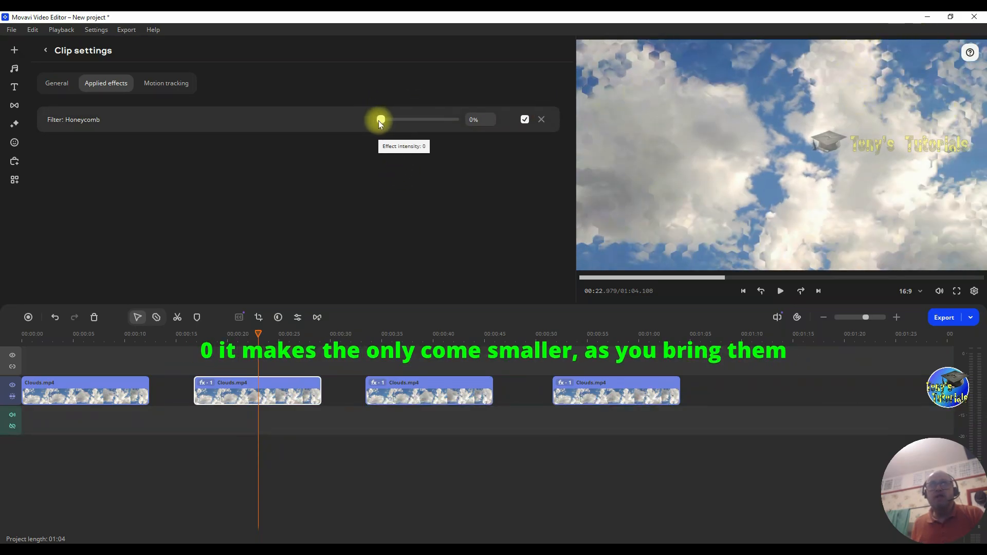
drag(379, 119, 455, 133)
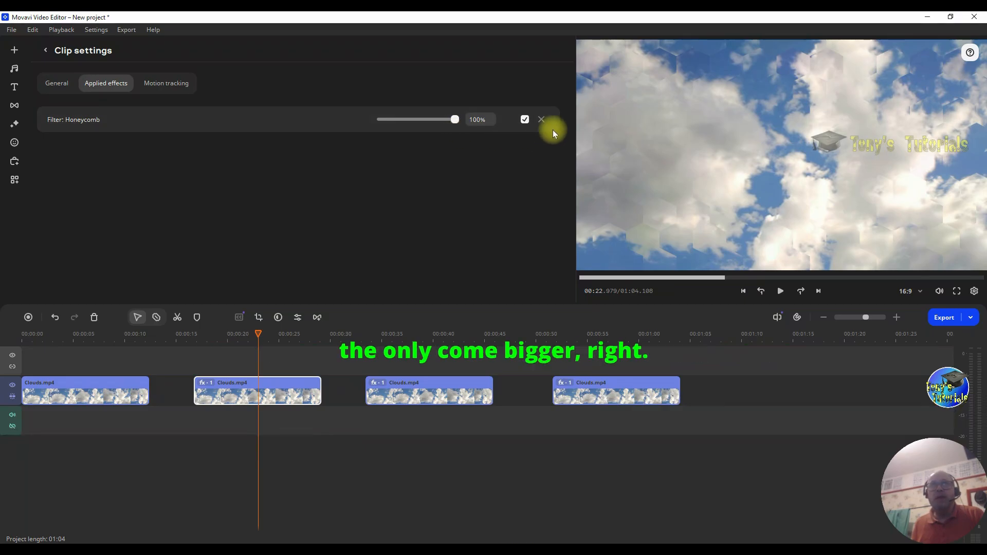
click(542, 119)
Step: Vary the strength of the third clip's Pencil sketch filter, trying 100% and 52%, and remove the filter
click(427, 354)
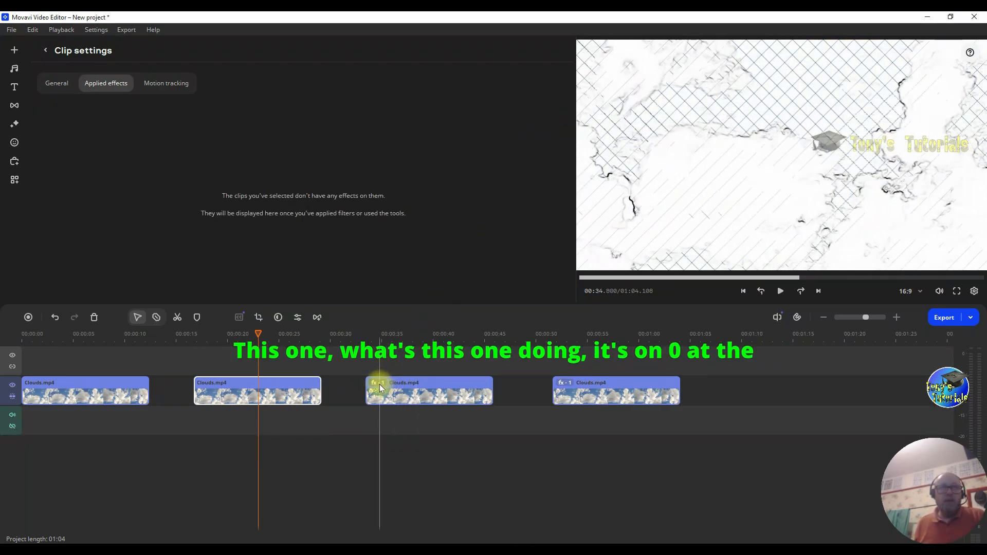
click(381, 384)
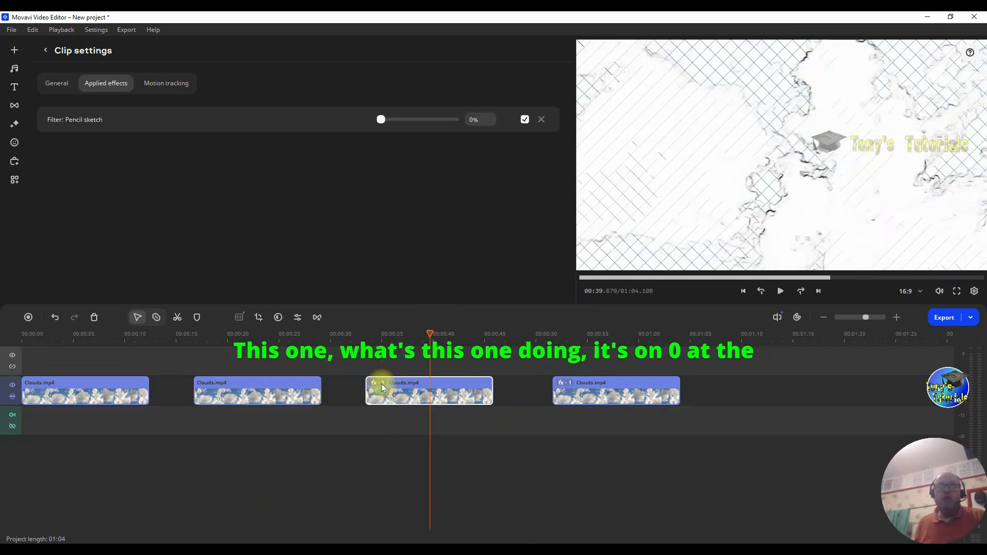
click(383, 121)
drag(383, 119, 464, 132)
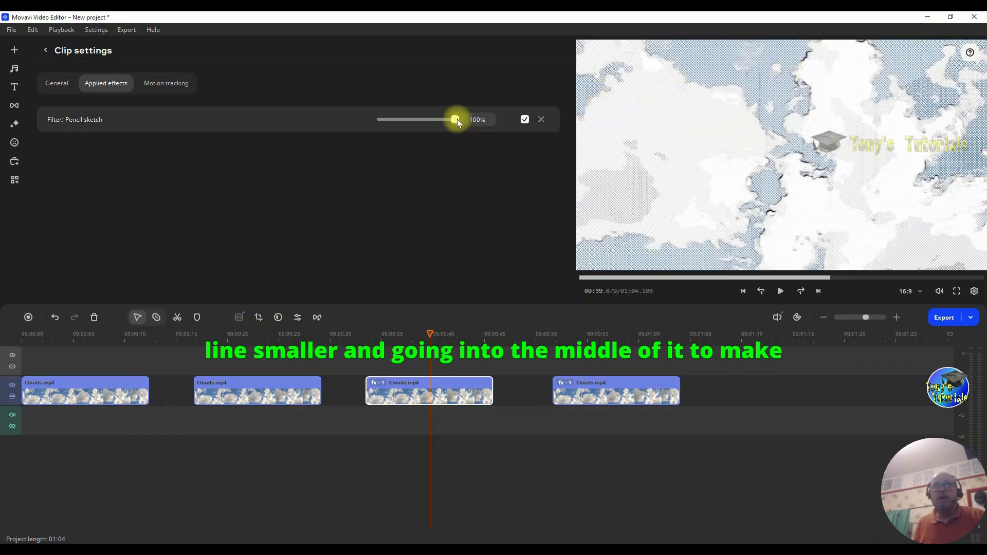
drag(457, 118, 421, 117)
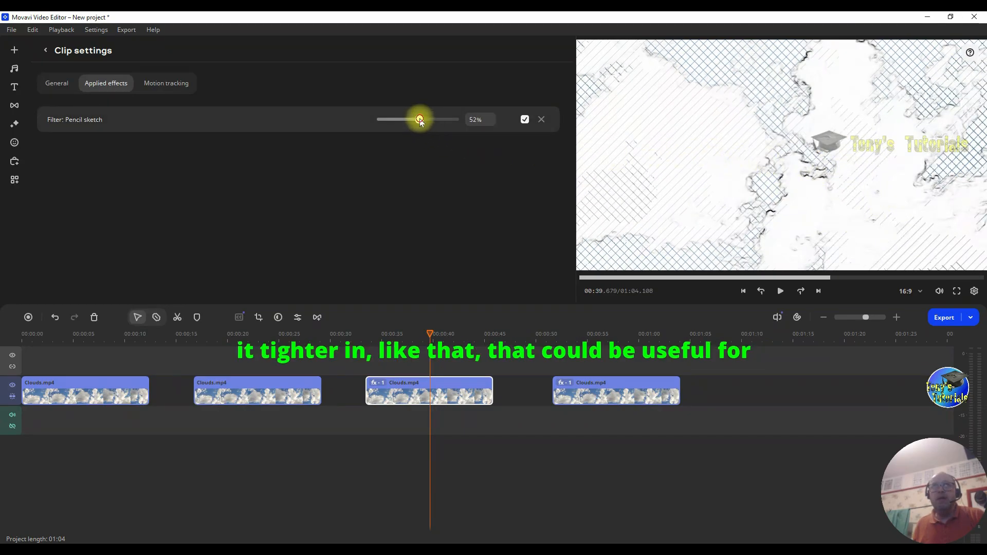
mouse_move(420, 120)
mouse_down()
mouse_move(462, 128)
mouse_move(378, 116)
mouse_move(461, 127)
mouse_up()
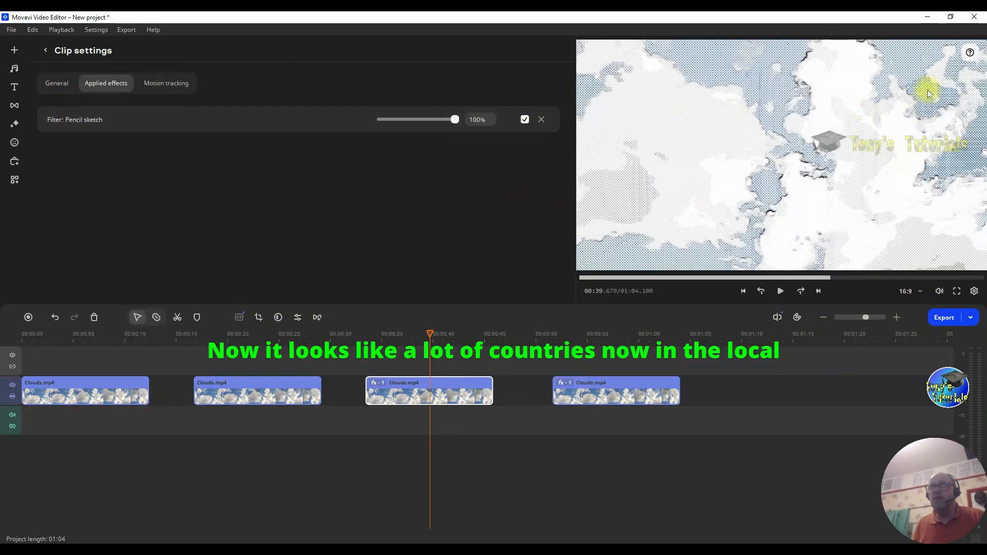
drag(452, 122, 408, 118)
click(540, 119)
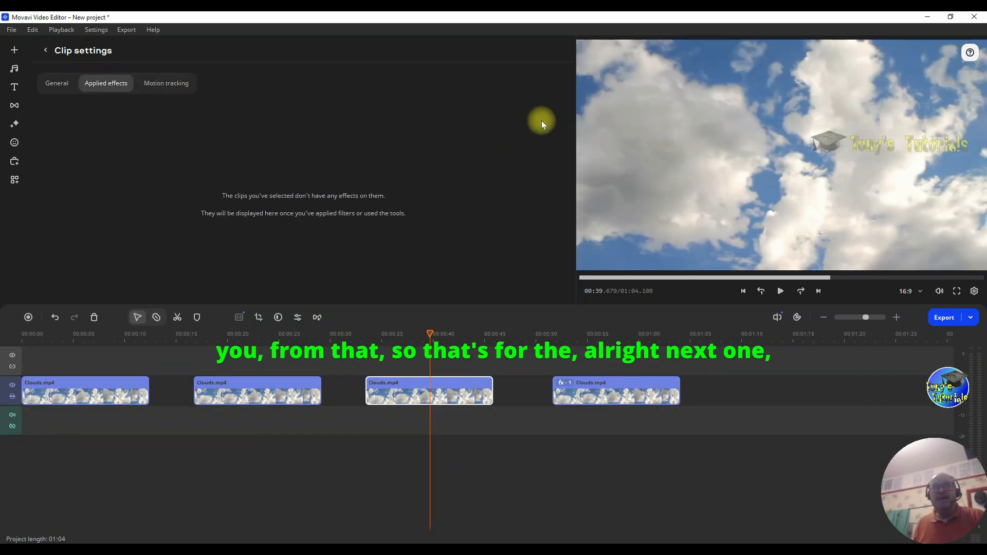
Step: Vary the strength of the fourth clip's Shattered glass filter, trying 65% and 44%, and remove the filter
click(562, 385)
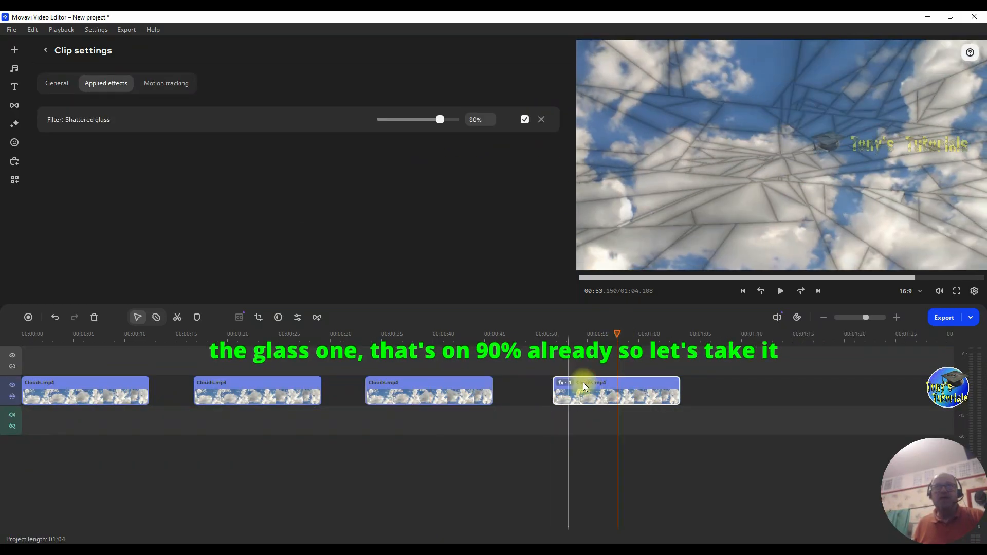
mouse_move(448, 119)
mouse_down()
mouse_move(423, 116)
mouse_move(463, 128)
mouse_move(363, 105)
mouse_move(401, 126)
mouse_move(463, 134)
mouse_move(443, 115)
mouse_move(452, 119)
mouse_move(437, 119)
mouse_up()
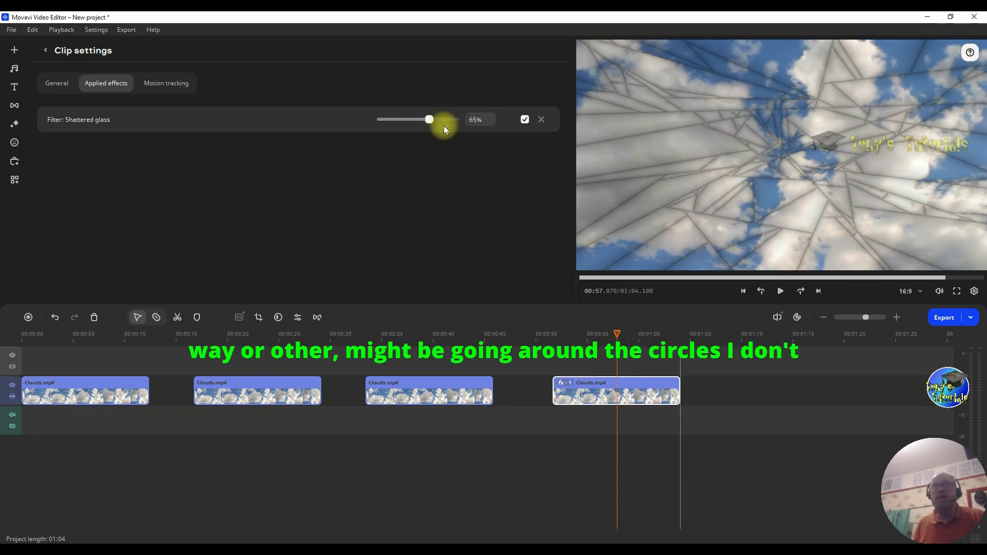
drag(428, 122, 413, 119)
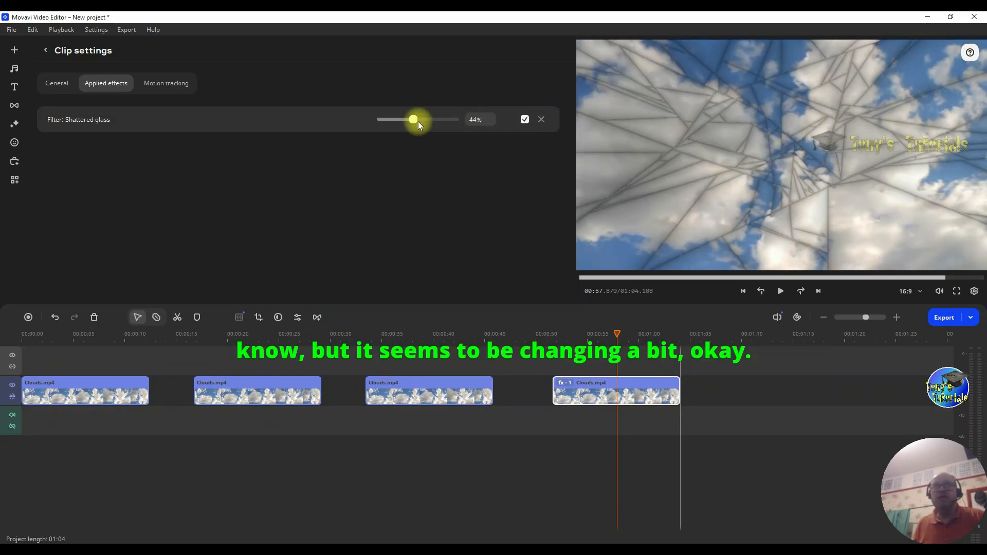
drag(416, 120, 462, 125)
click(543, 120)
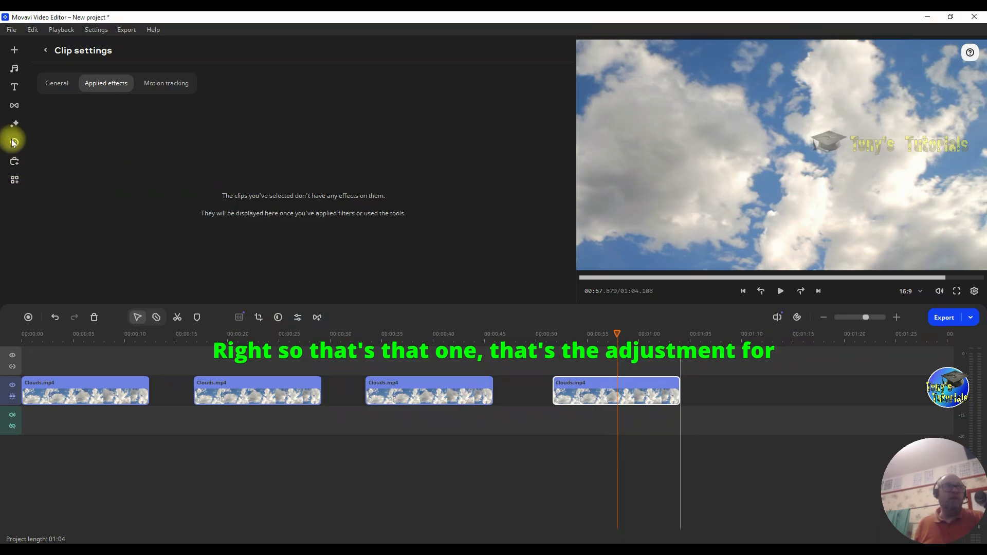
Step: Apply the Vignette 1, Vignette 3, Vignette 6 and Vignette 9 filters to the first, second, third and fourth clips respectively
click(14, 124)
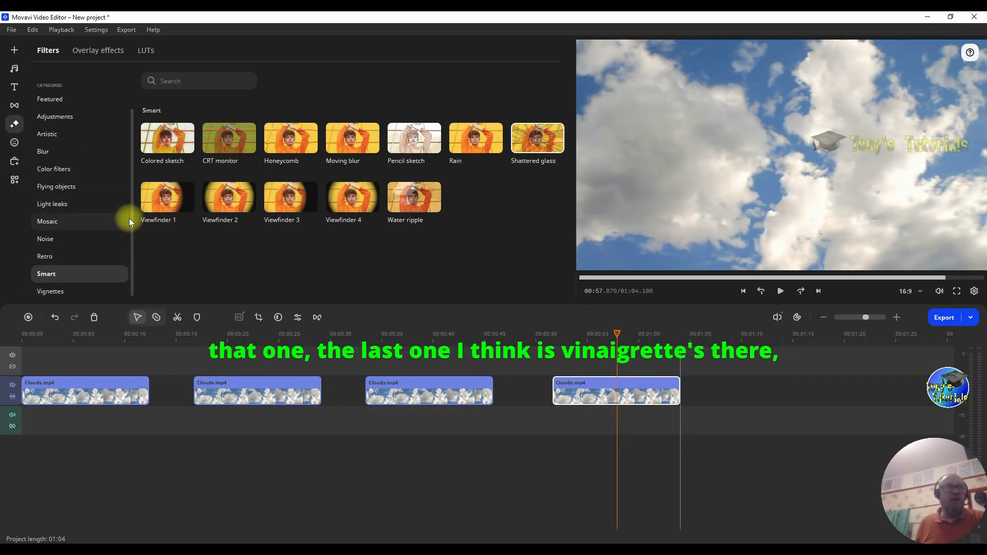
click(60, 294)
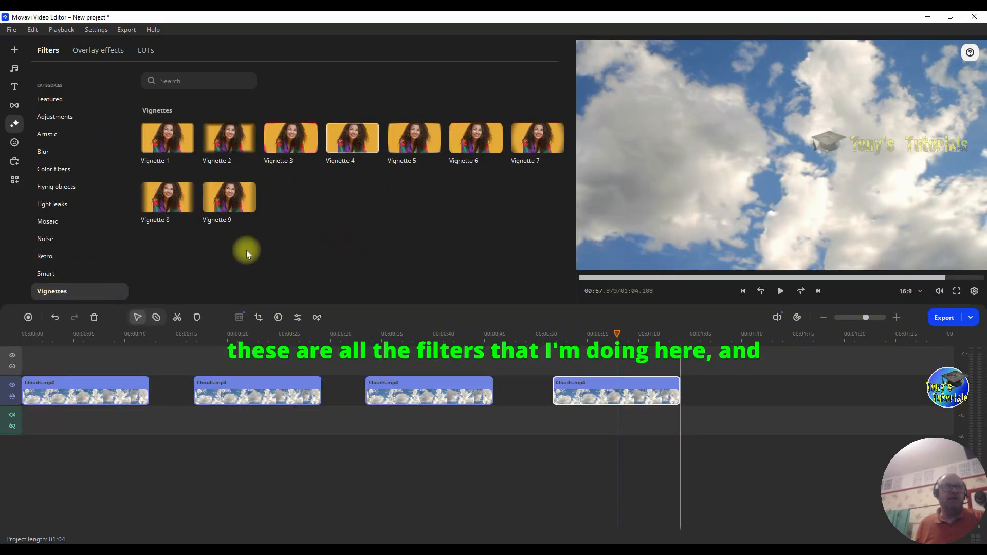
drag(166, 143, 43, 388)
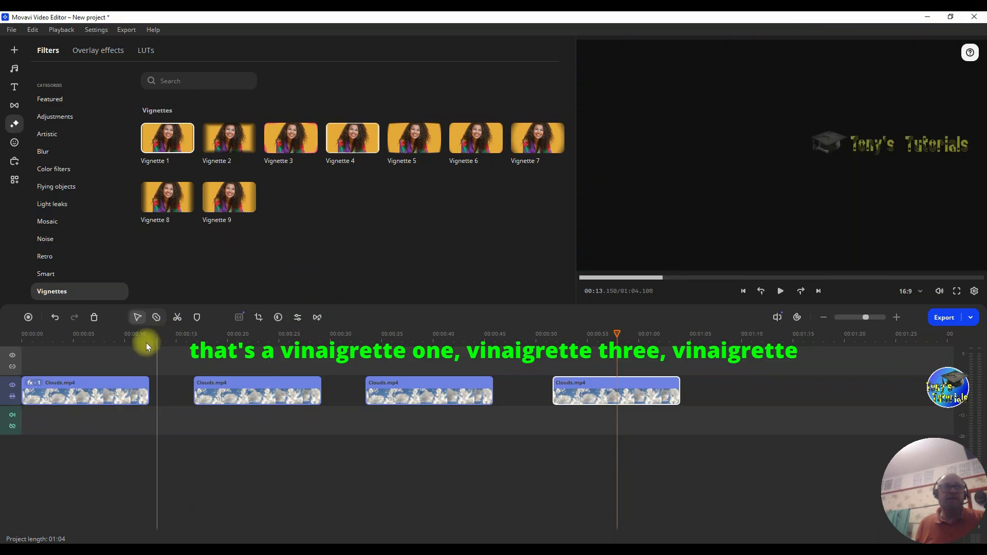
drag(292, 143, 236, 386)
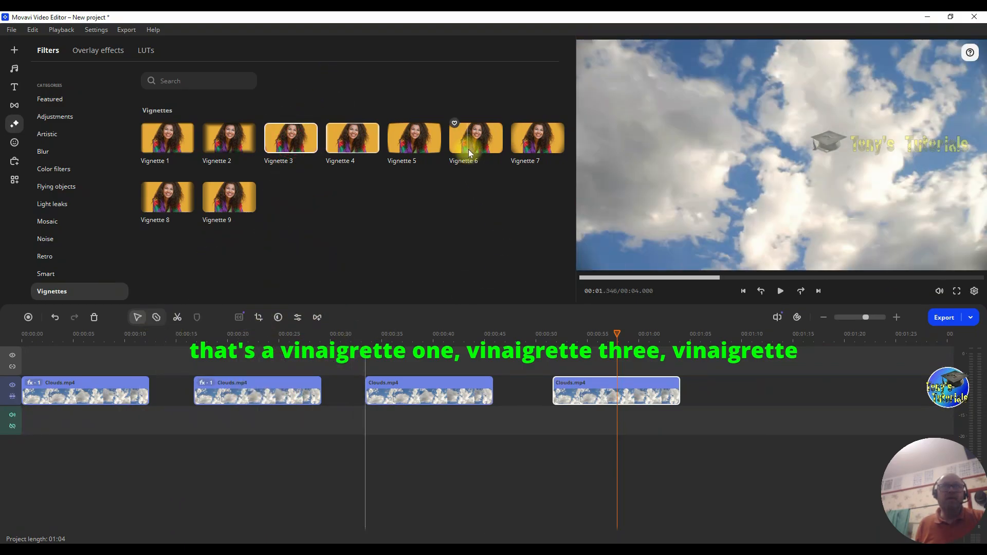
click(470, 149)
drag(470, 149, 387, 380)
drag(220, 191, 585, 396)
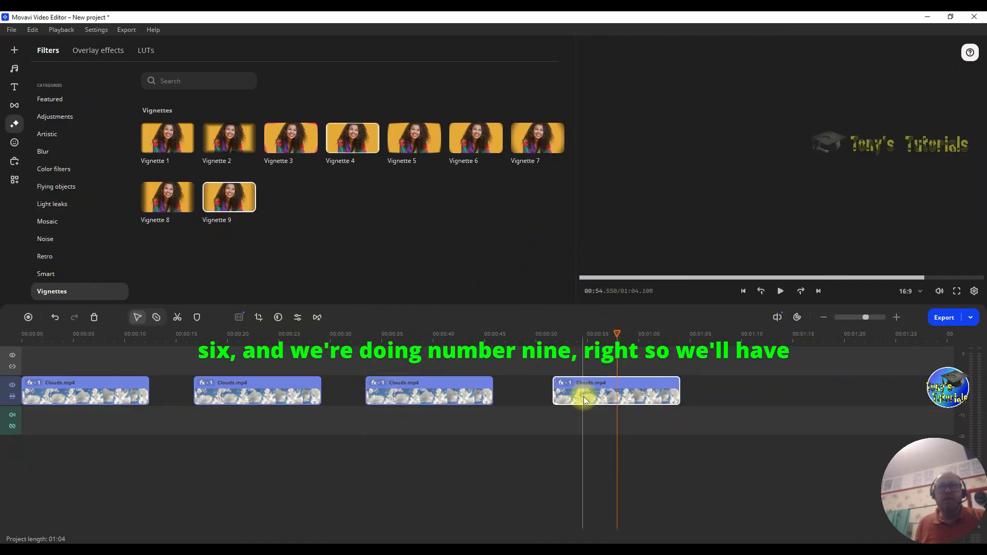
Step: Play the timeline from the start and preview the vignette filters across the four clips, skipping the gaps between them
click(19, 337)
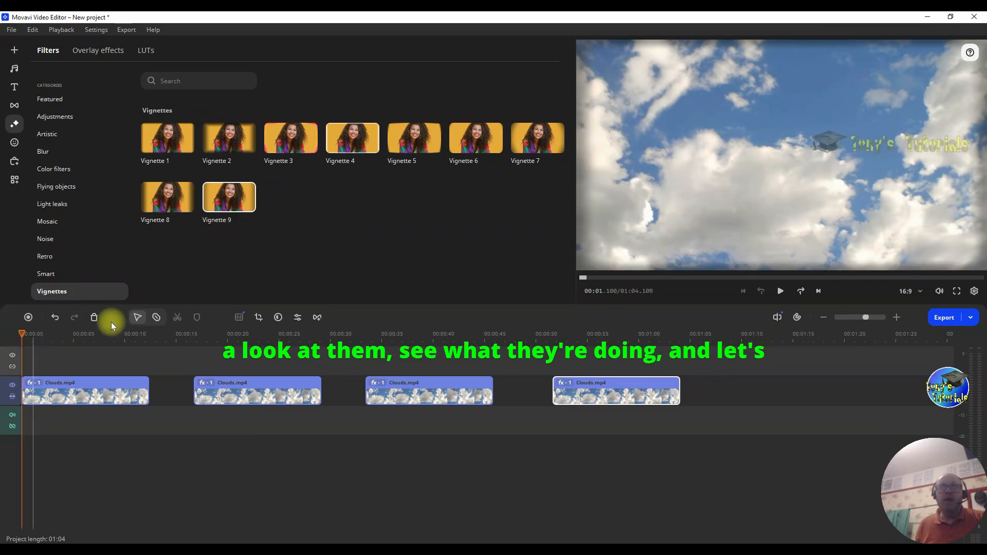
click(782, 292)
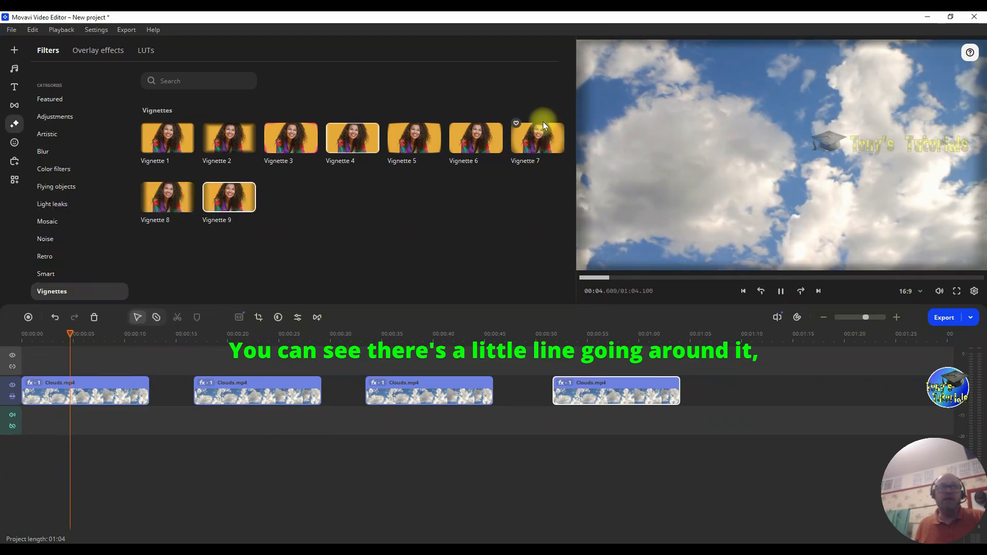
click(193, 337)
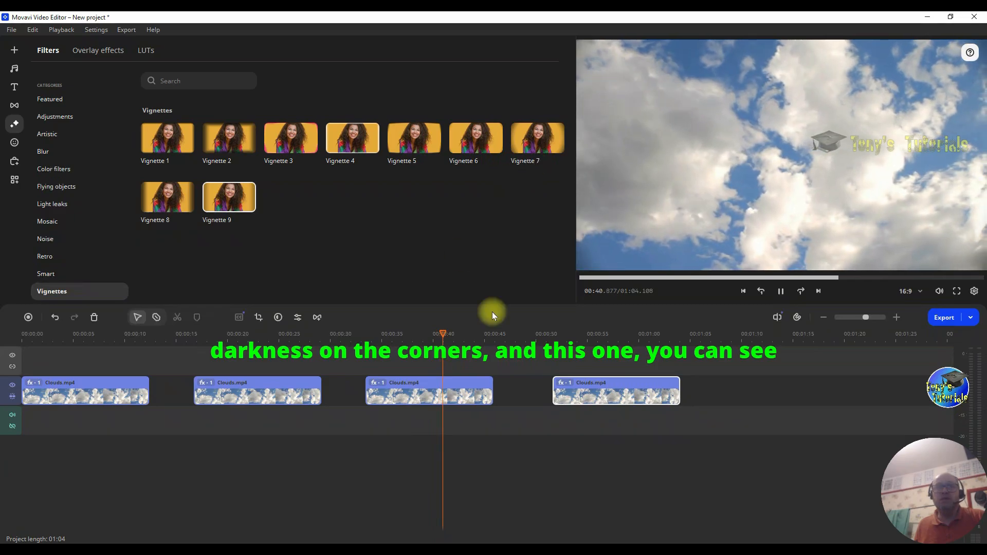
click(548, 335)
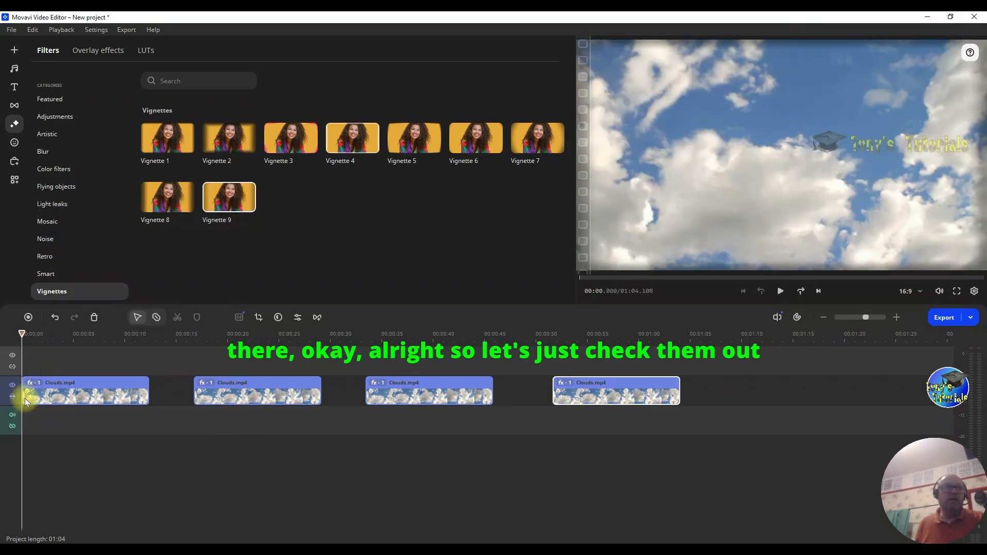
Step: Lower the first clip's Vignette 1 filter to 0% and remove the filter
click(31, 384)
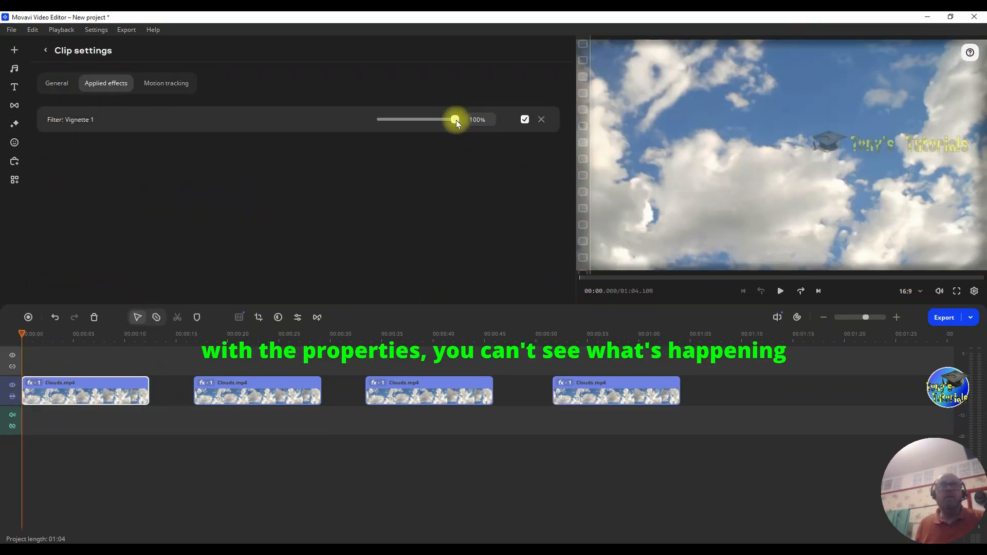
drag(452, 120, 374, 122)
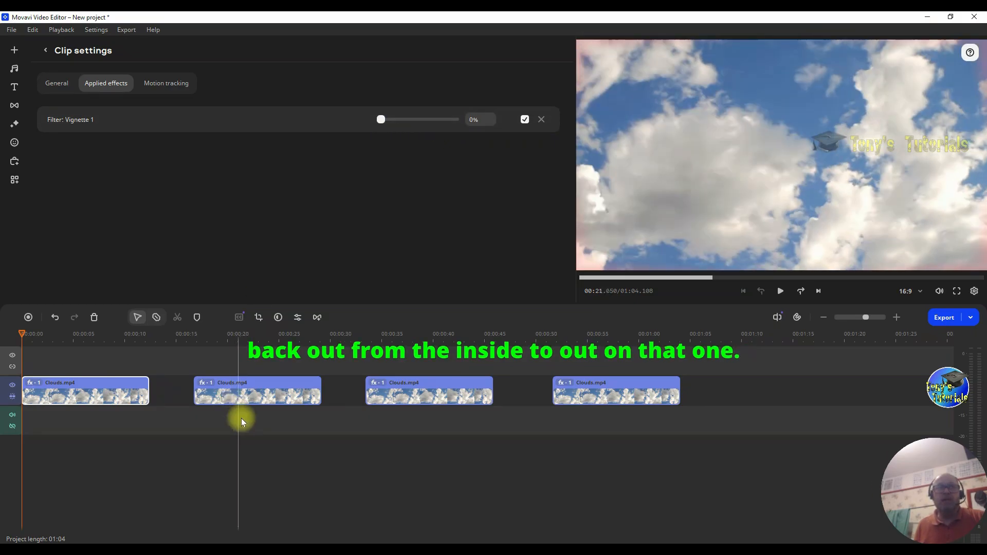
click(542, 121)
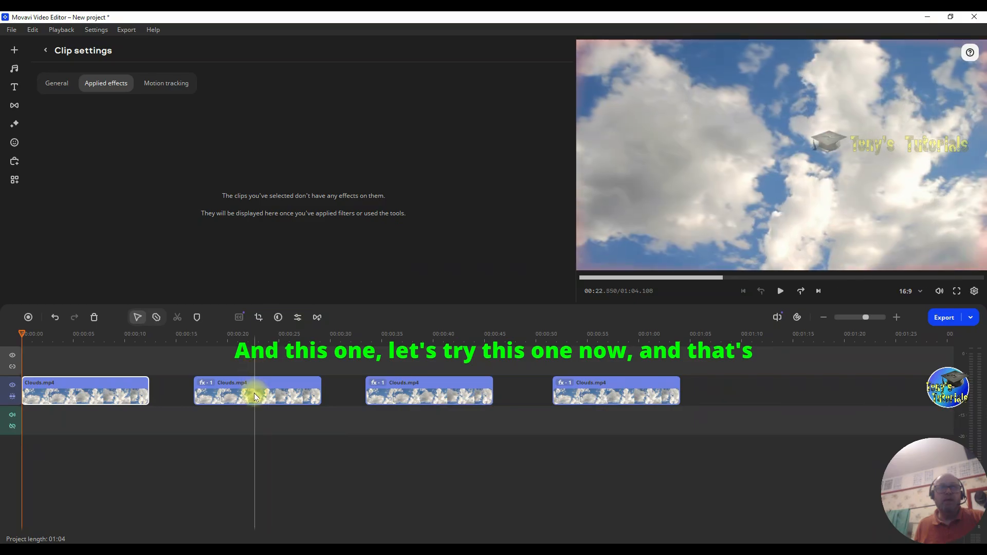
Step: Try the second clip's Vignette 3 filter at reduced strength, including 79%, and restore it to 100%
click(206, 383)
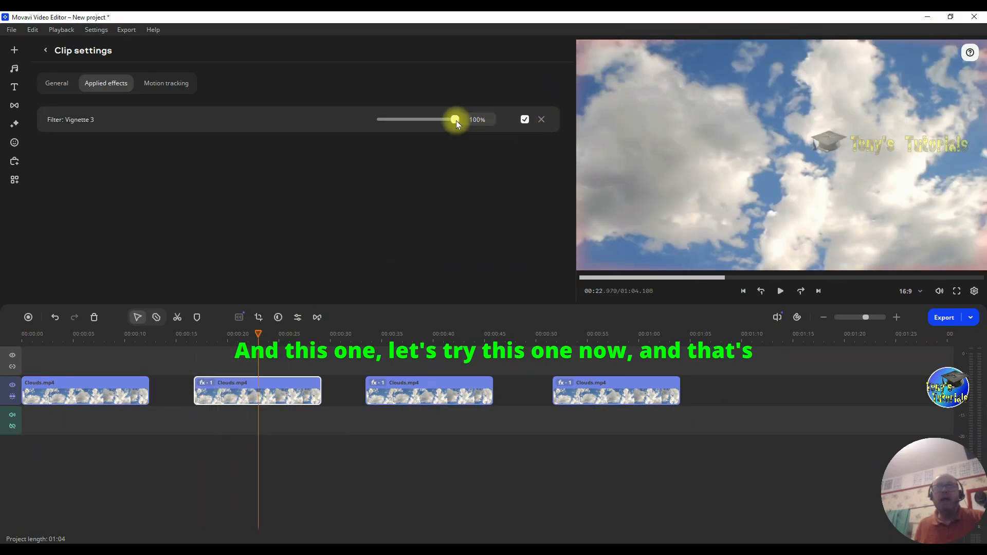
drag(455, 121, 454, 122)
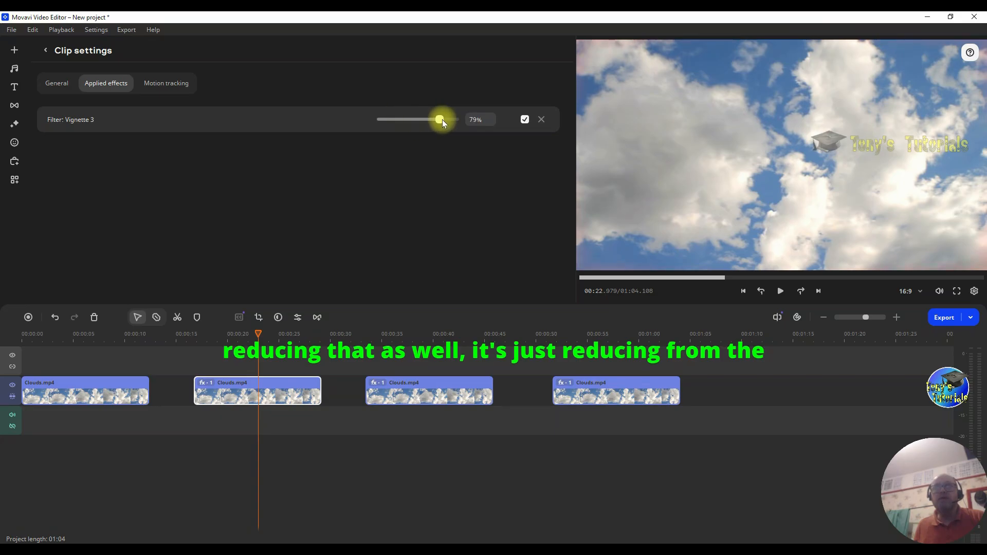
drag(442, 119, 457, 122)
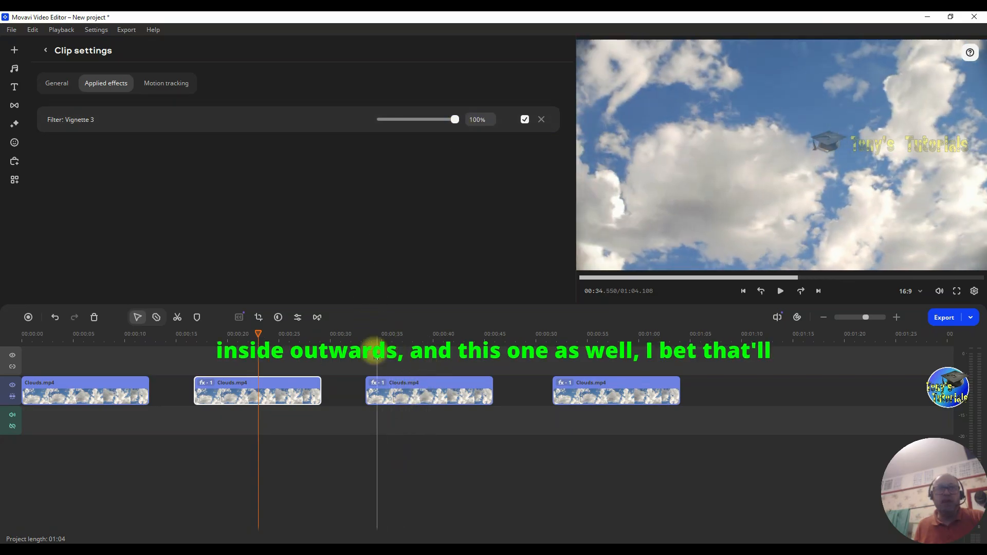
Step: Open the third clip's applied effects and lower its Vignette 6 filter to 0%
click(379, 383)
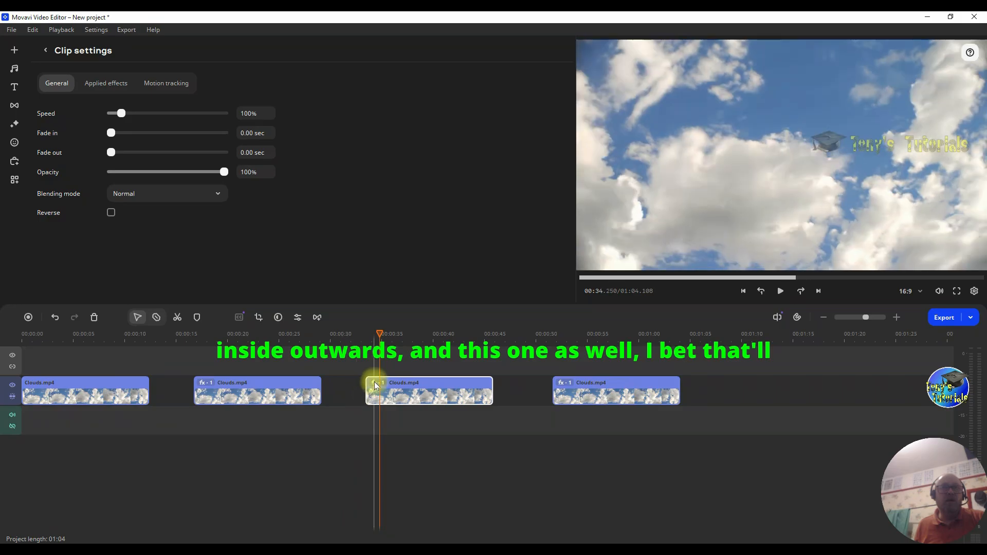
click(380, 383)
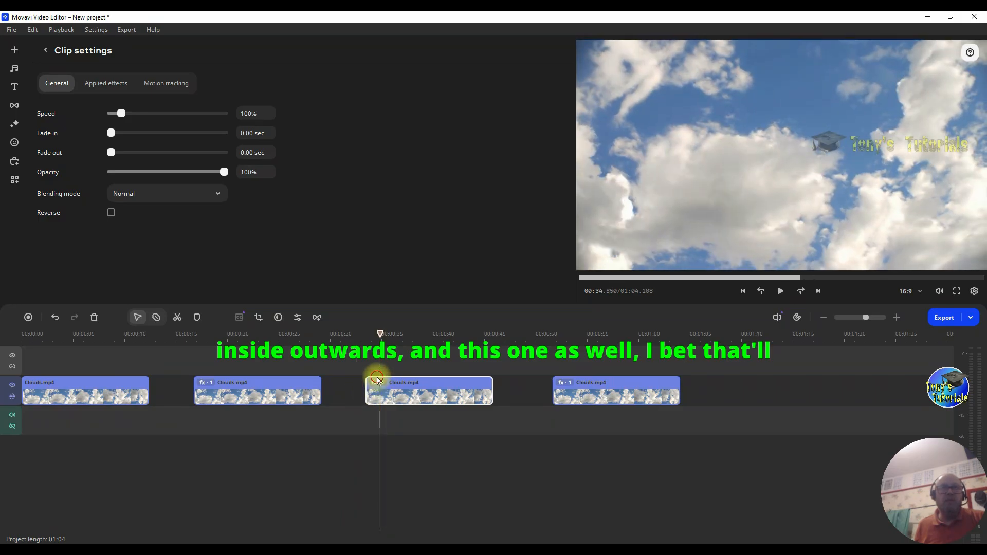
click(376, 383)
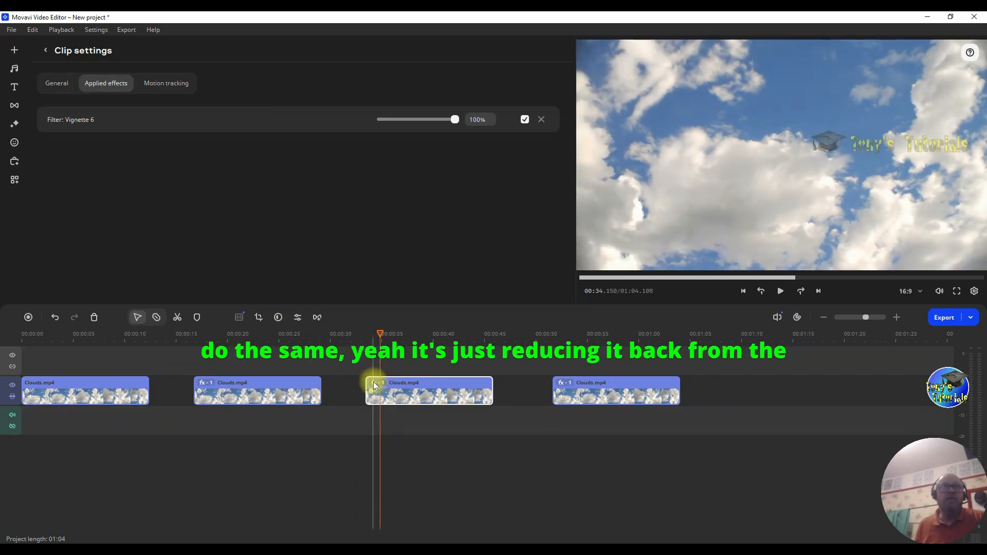
drag(456, 122, 450, 122)
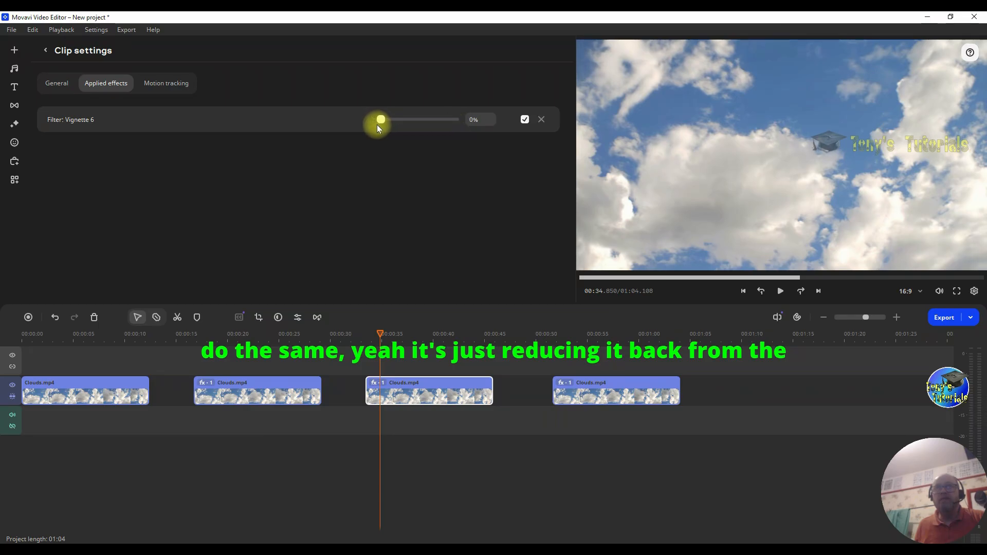
Step: Vary the strength of the fourth clip's Vignette 9 filter, return it to 100%, and remove the filter
click(563, 385)
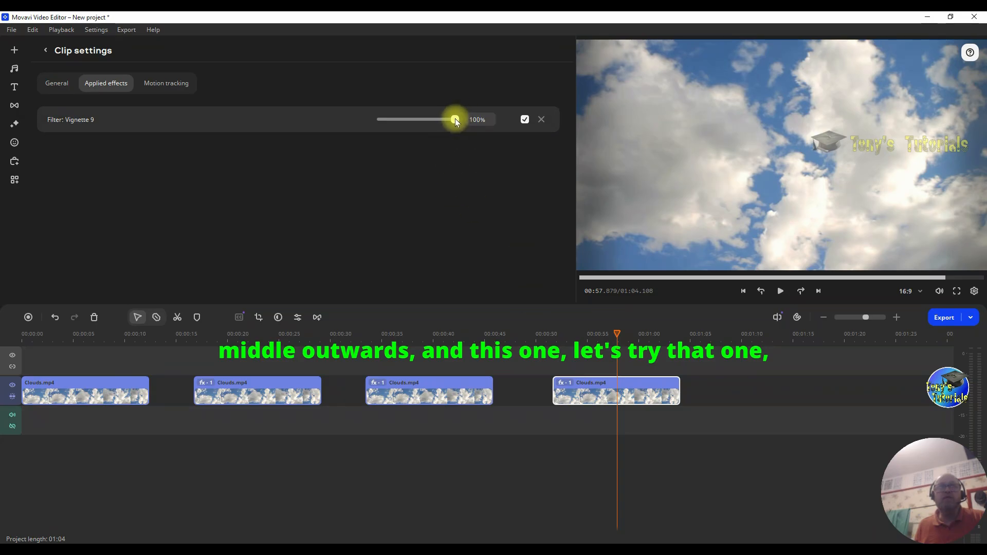
drag(454, 121, 518, 113)
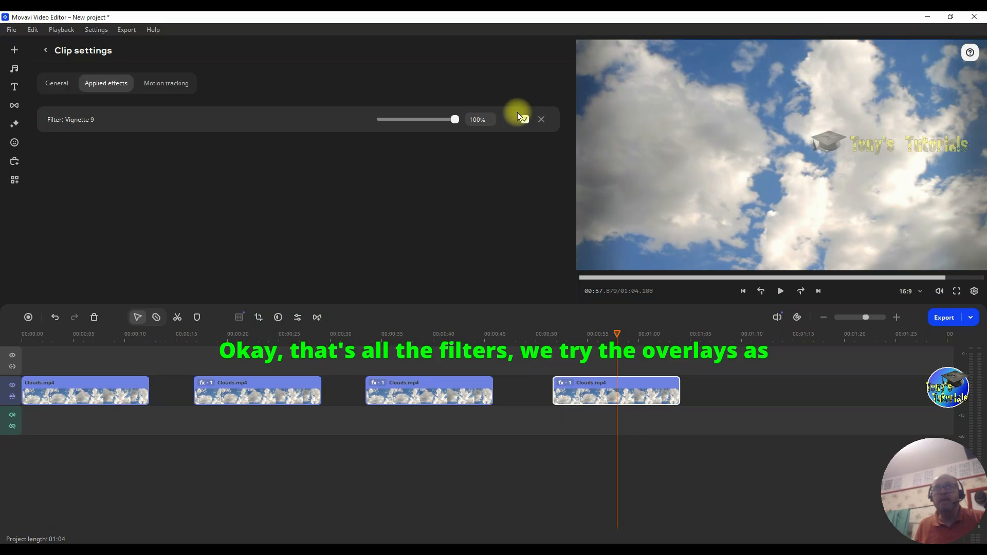
click(538, 120)
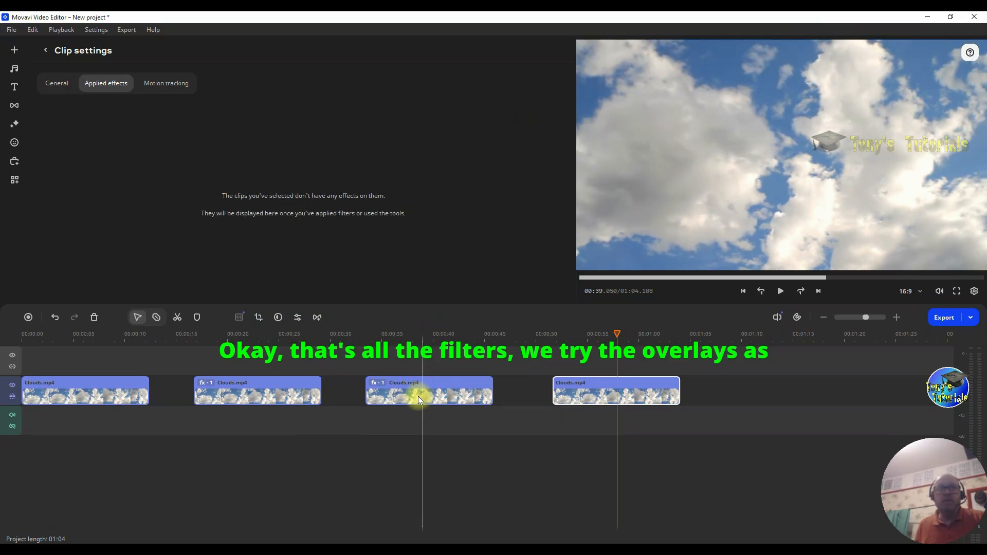
Step: Remove the Vignette 6 filter from the third clip and the Vignette 3 filter from the second clip
click(382, 384)
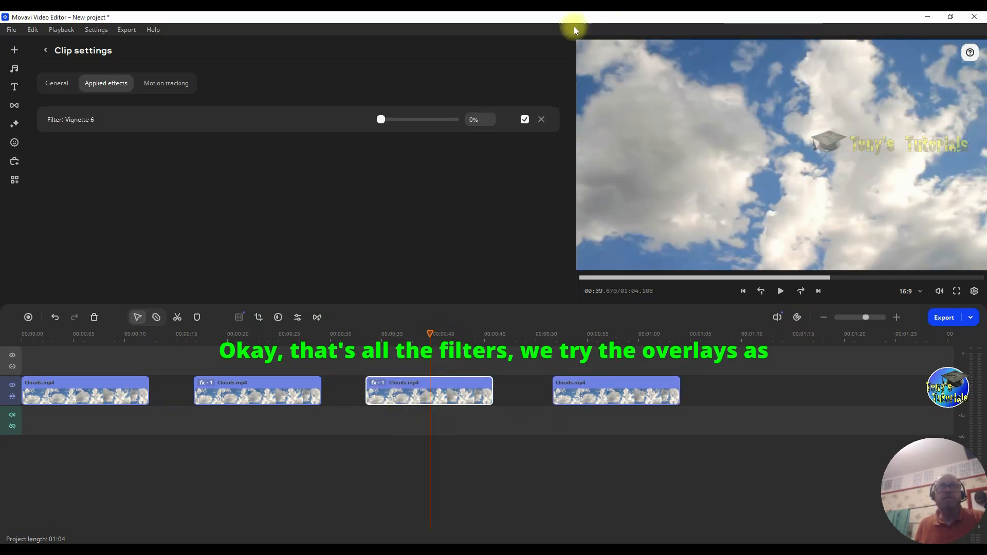
click(540, 121)
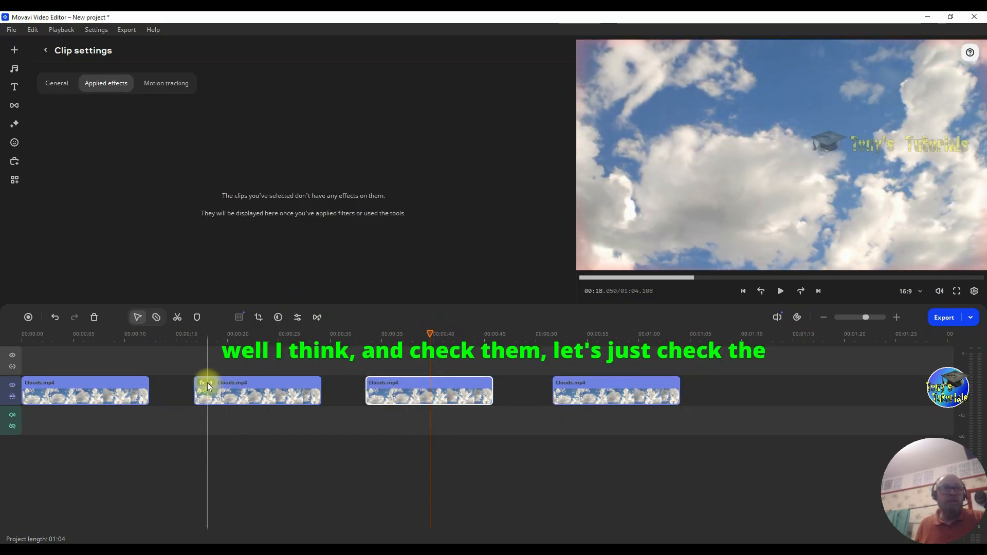
click(205, 381)
click(539, 120)
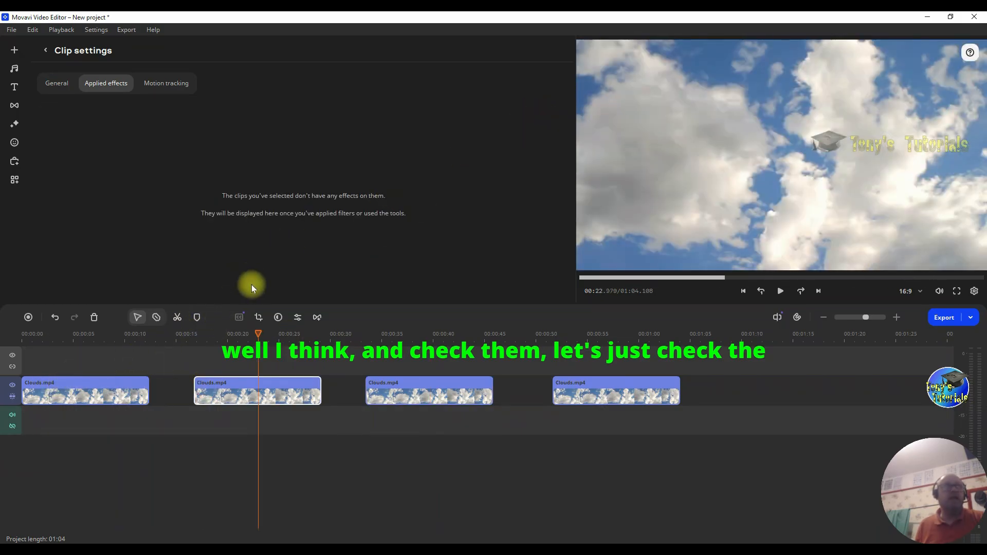
Step: Apply the Abstract overlay effects Colored Smoke - 1, Colored Smoke - 5, Colored Smoke - 8 and Daylight - circles 1 to clips one to four in order
click(15, 124)
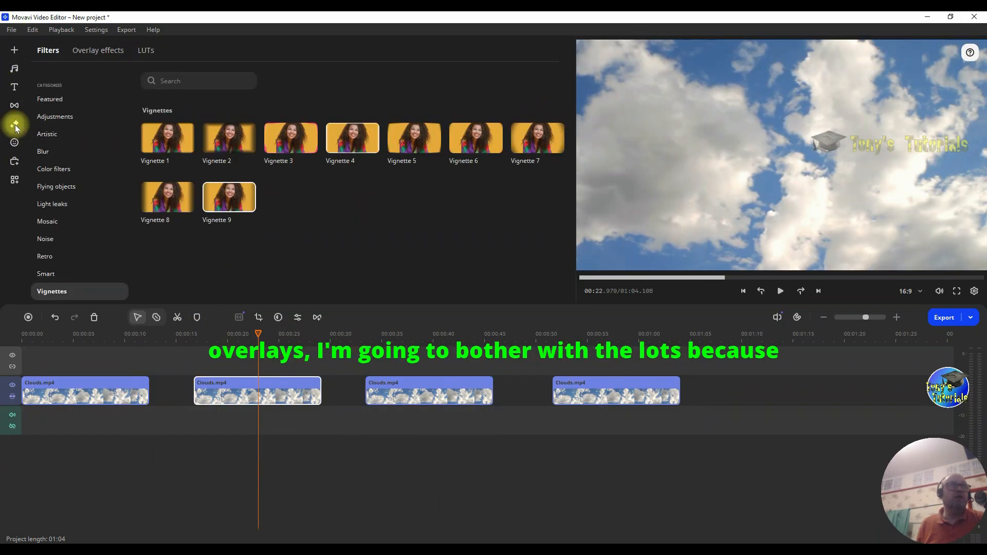
click(104, 51)
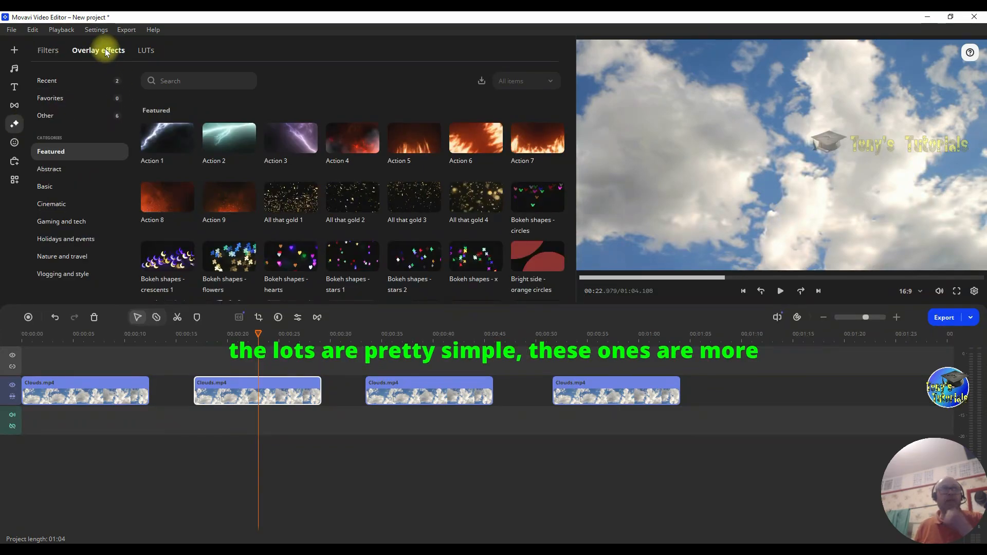
click(51, 170)
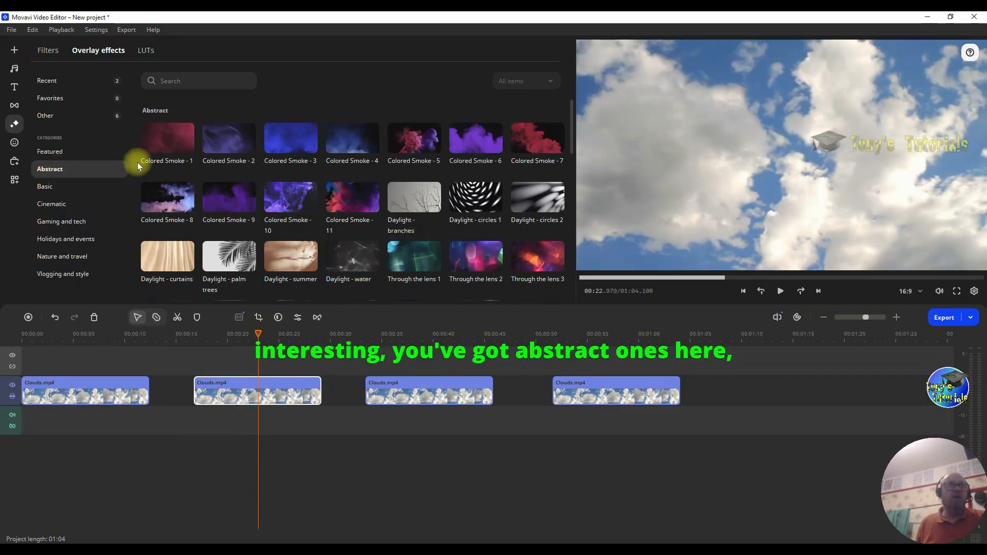
drag(151, 147, 76, 390)
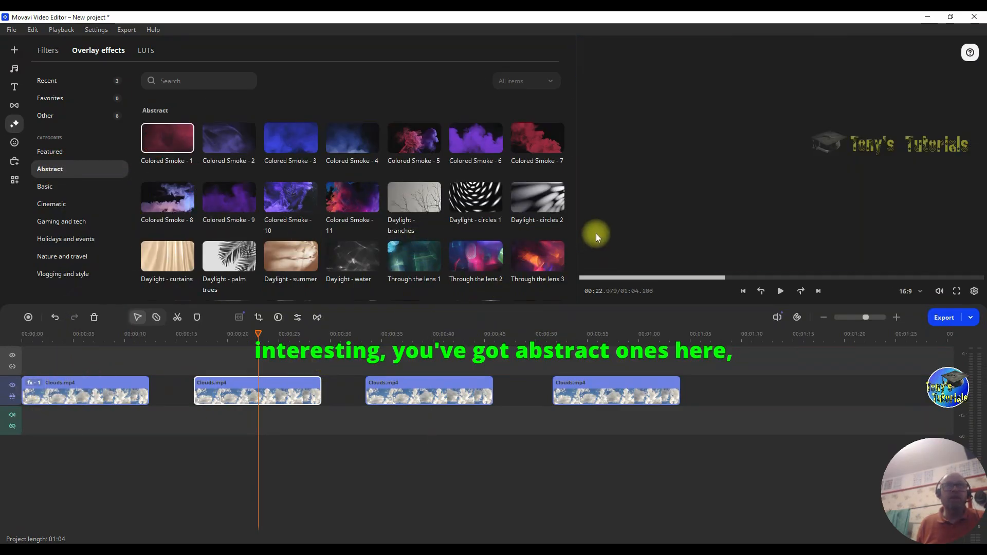
drag(412, 144, 242, 396)
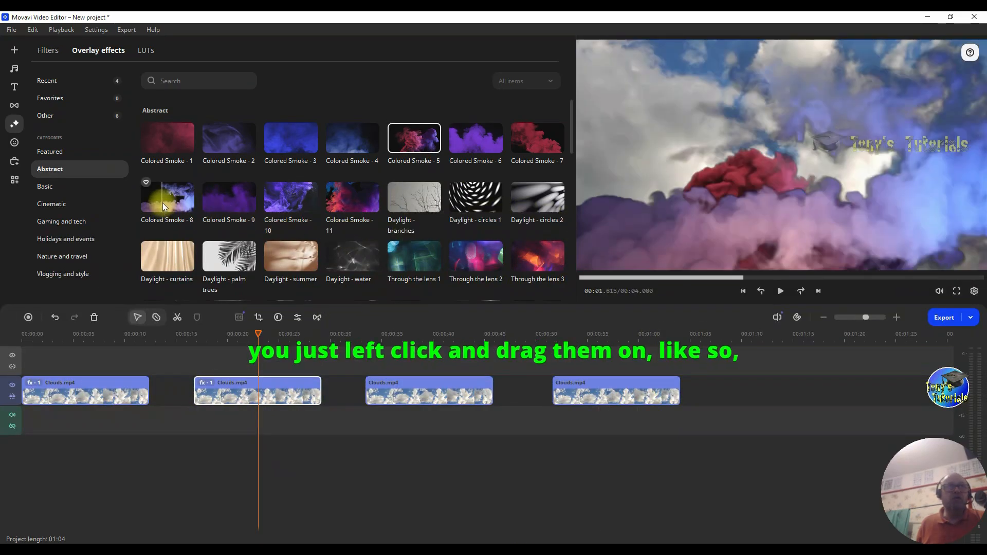
drag(170, 201, 459, 380)
drag(470, 213, 585, 387)
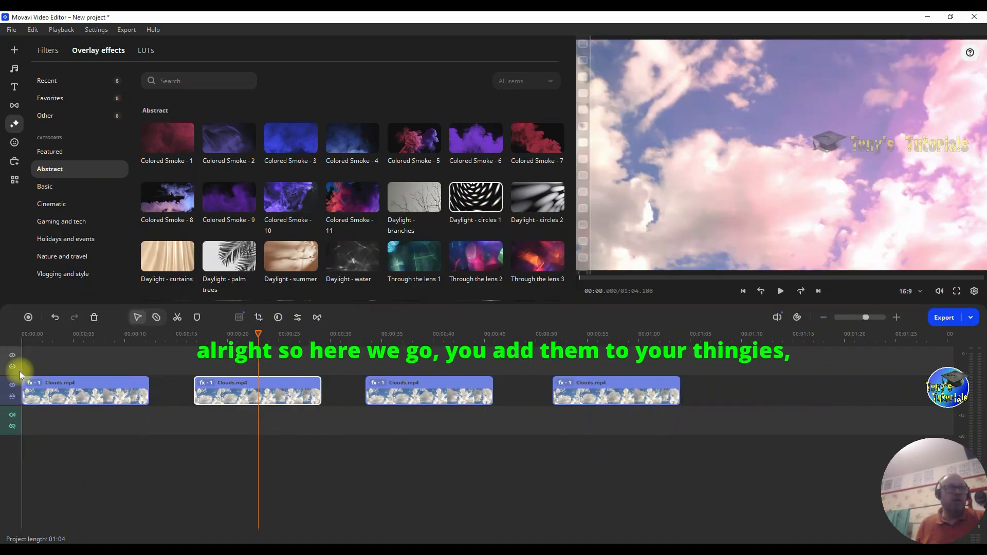
Step: Play the timeline from the start and preview the abstract overlay effect on each of the four clips
click(26, 337)
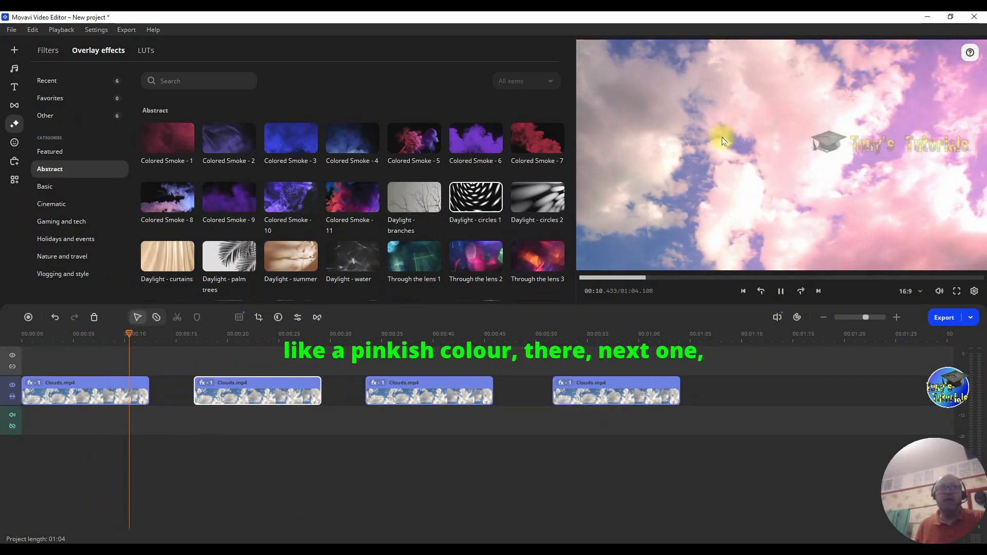
click(180, 335)
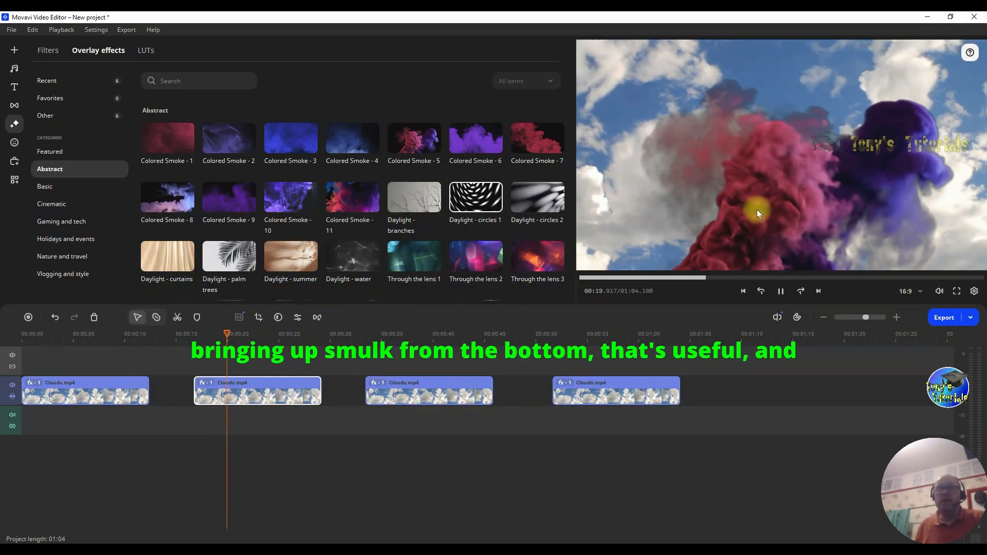
click(364, 335)
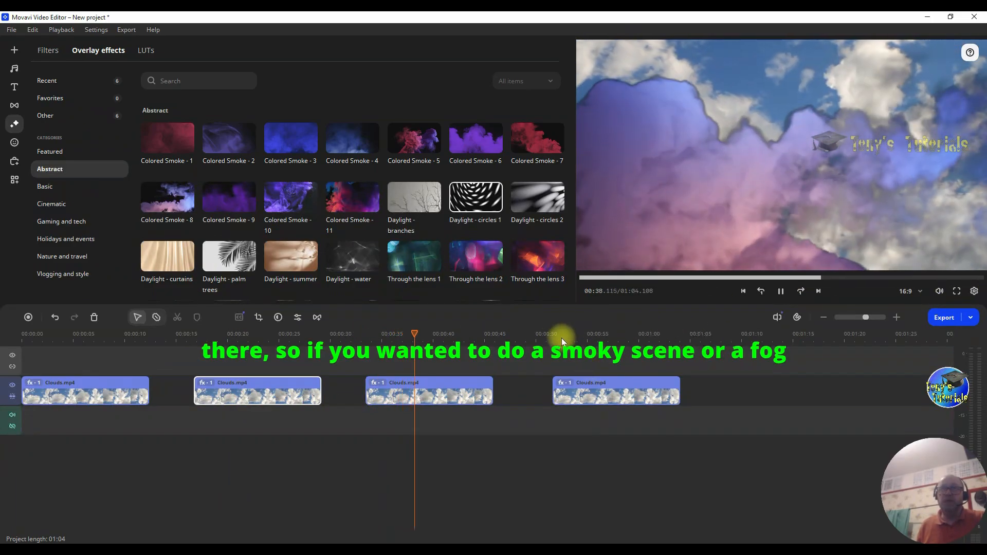
click(554, 337)
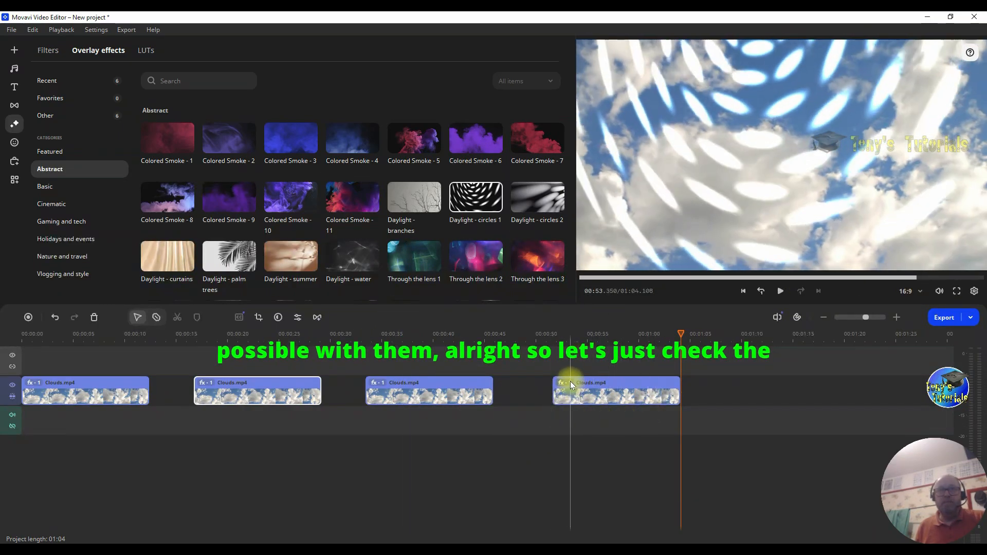
Step: Open the first clip's applied effects and try the Color burn, Color dodge and Darken blending modes on Colored Smoke - 1
right_click(570, 381)
click(35, 382)
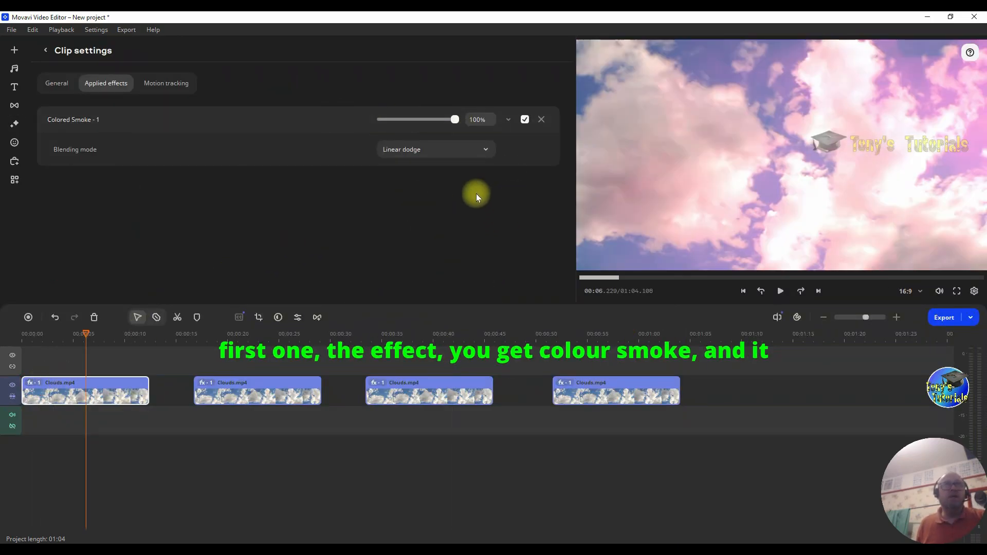
click(483, 149)
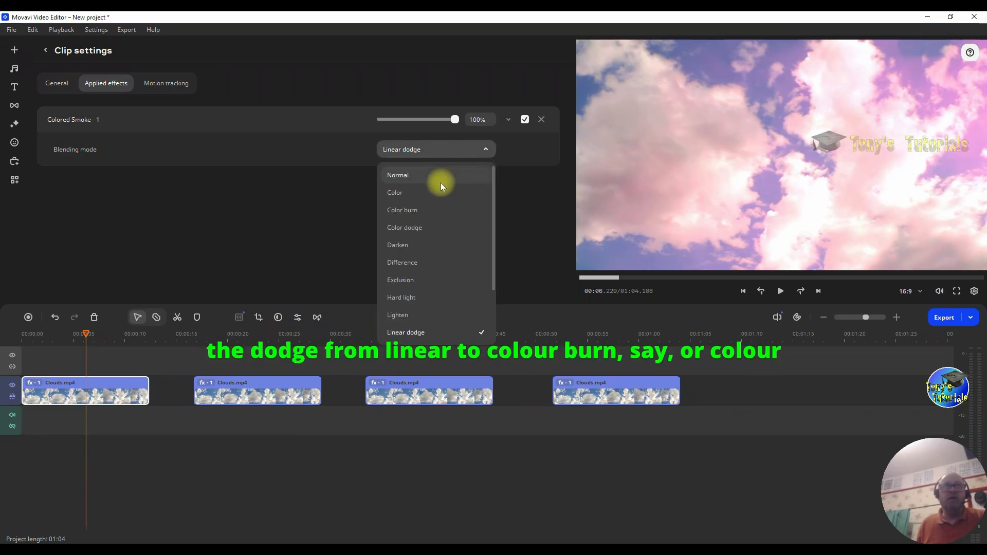
click(433, 209)
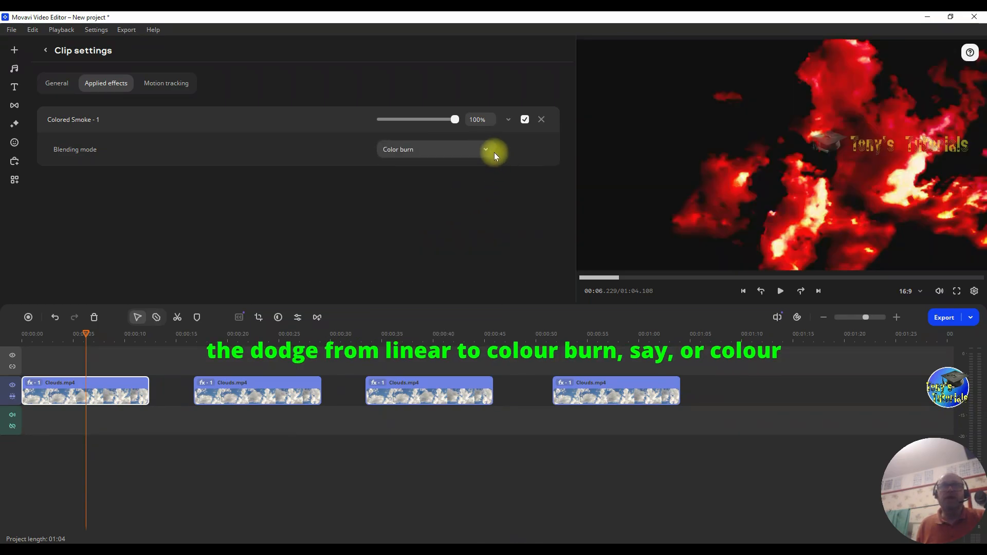
click(487, 150)
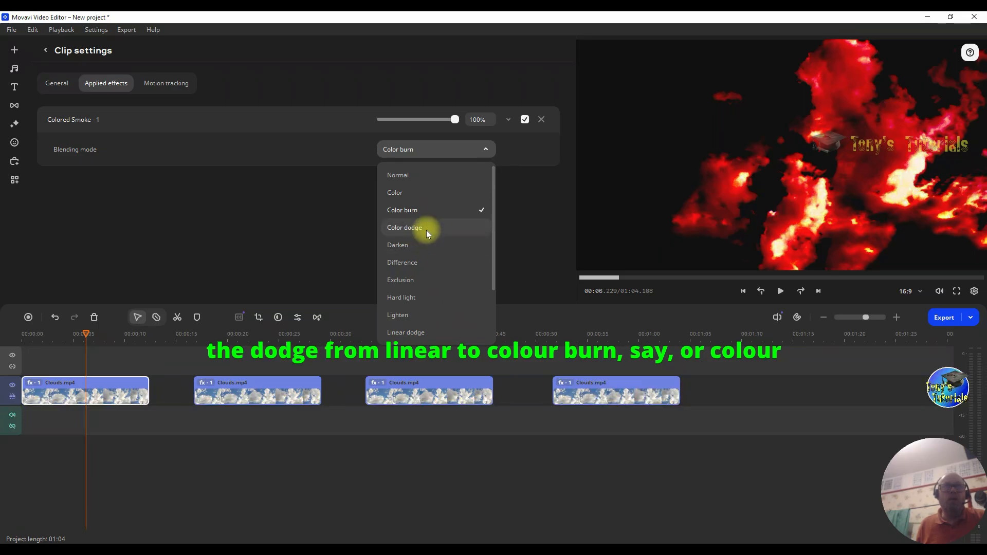
click(427, 228)
click(485, 149)
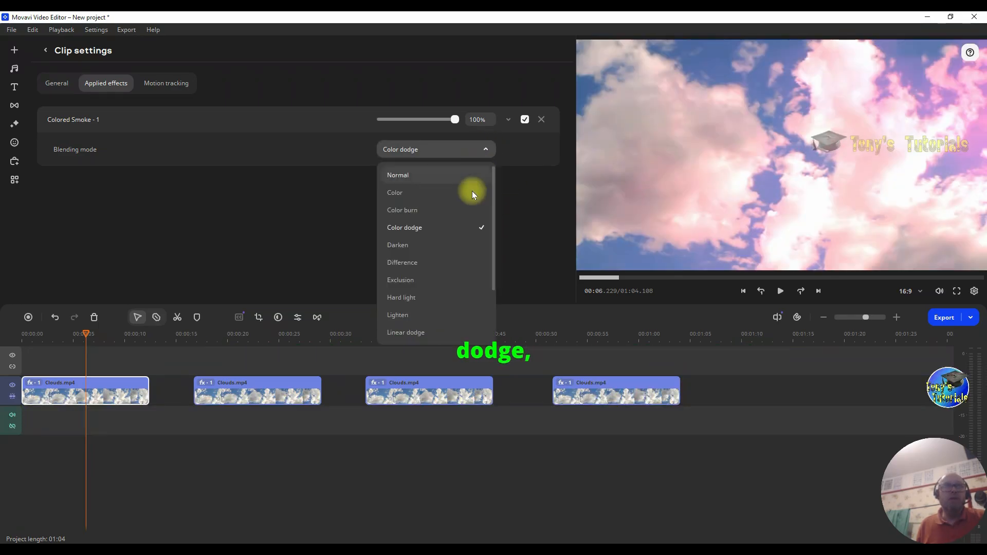
click(429, 248)
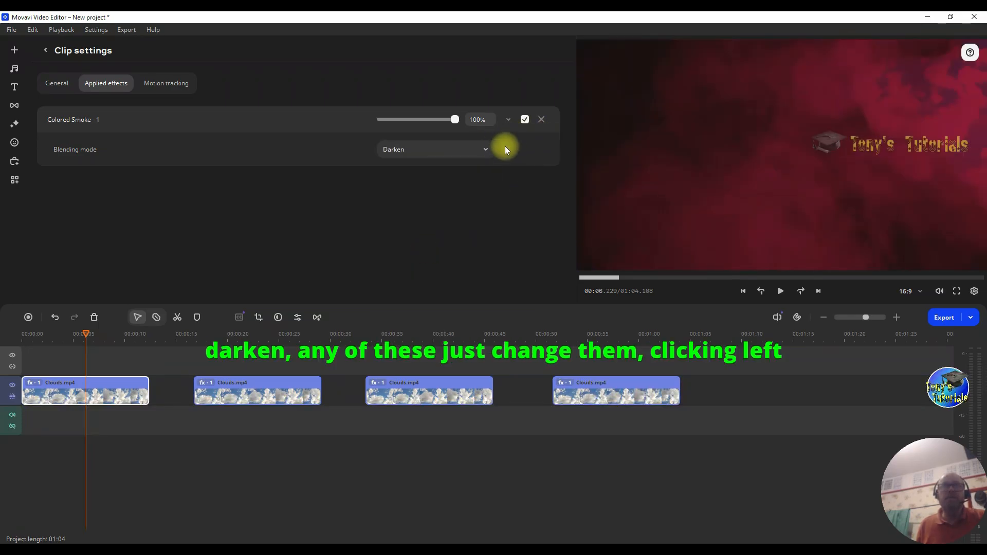
Step: Cycle the Colored Smoke - 1 blending mode through Difference, Exclusion and Lighten, ending on Multiply
click(483, 149)
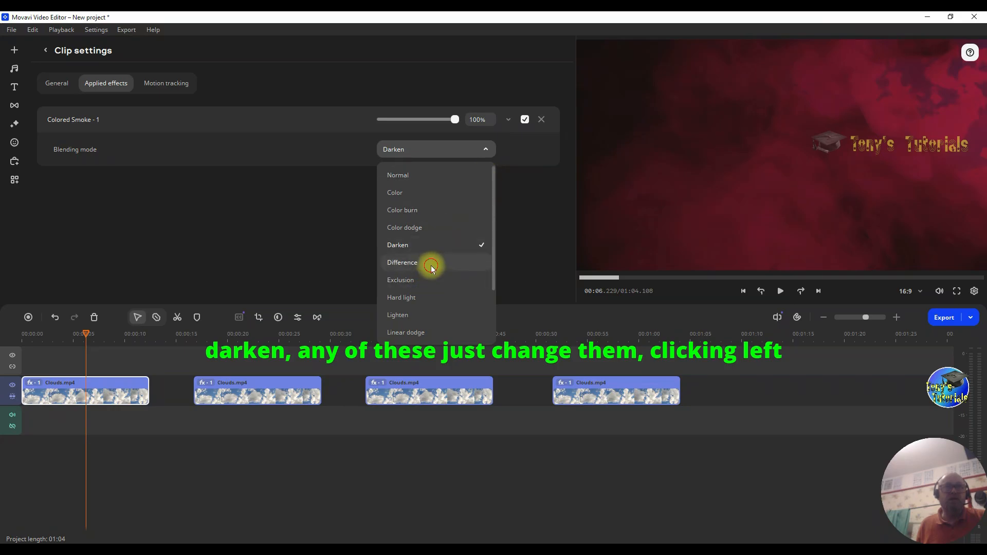
click(431, 265)
click(486, 152)
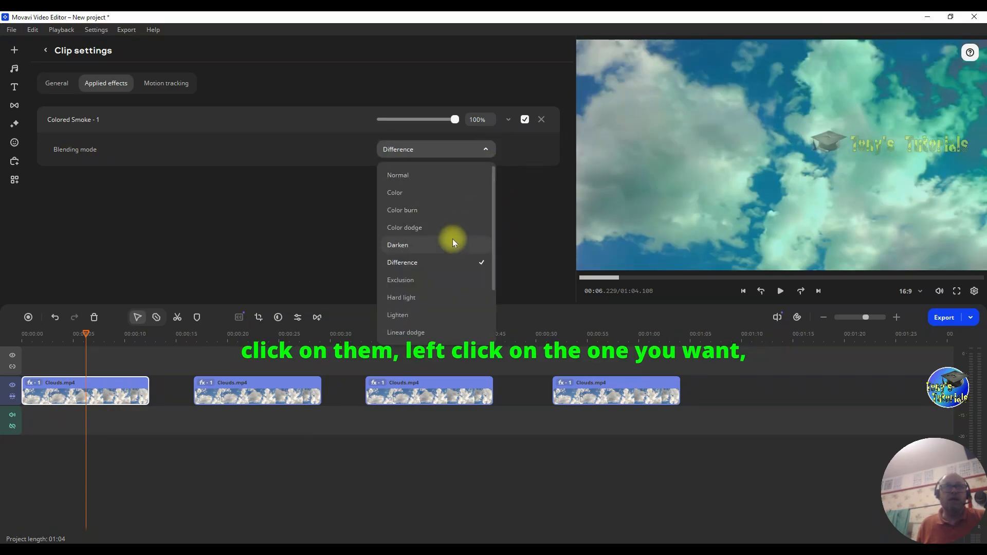
click(422, 280)
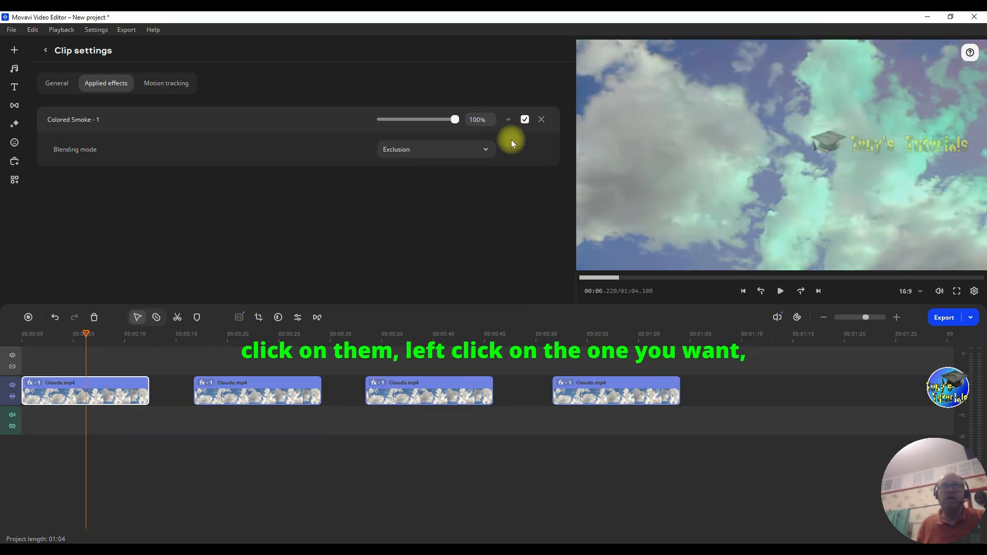
click(485, 150)
click(422, 316)
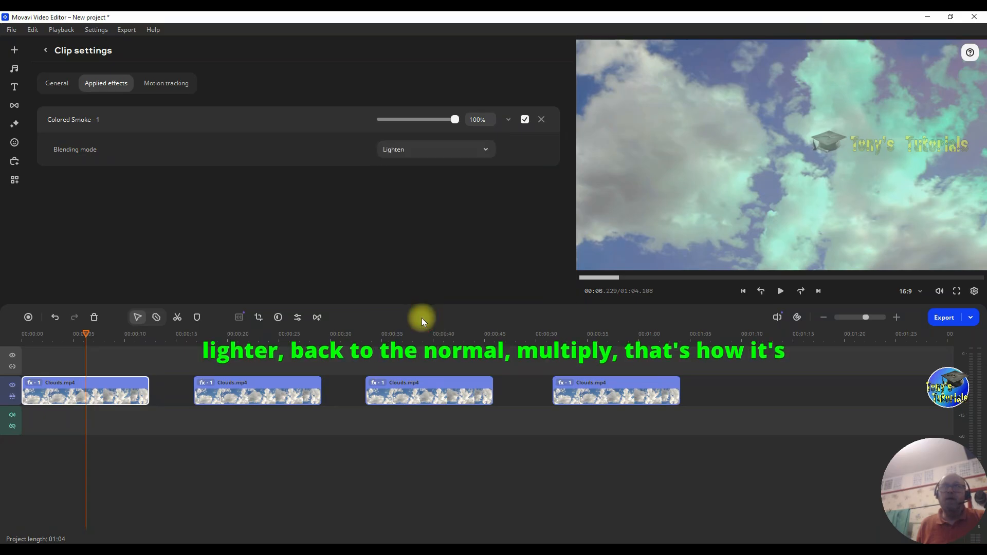
click(486, 150)
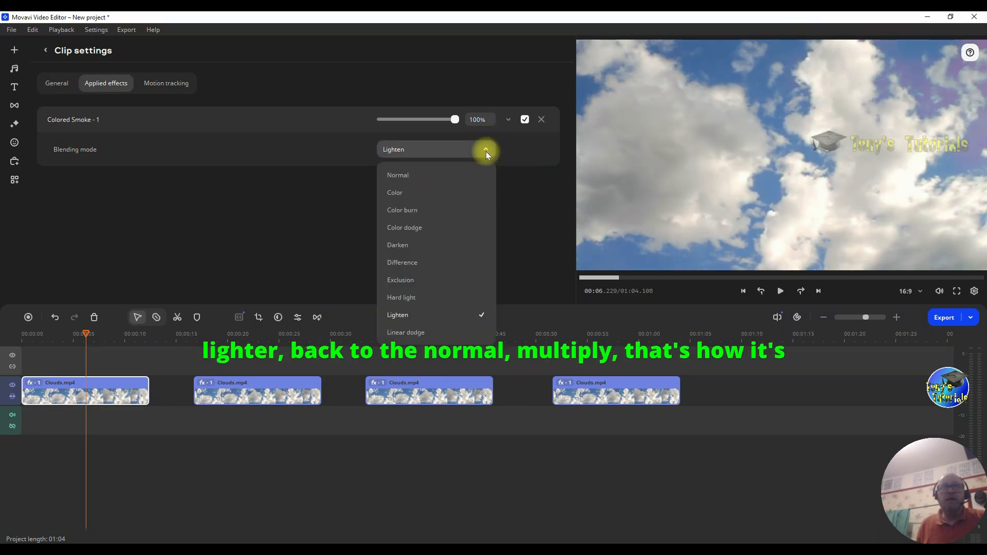
click(420, 334)
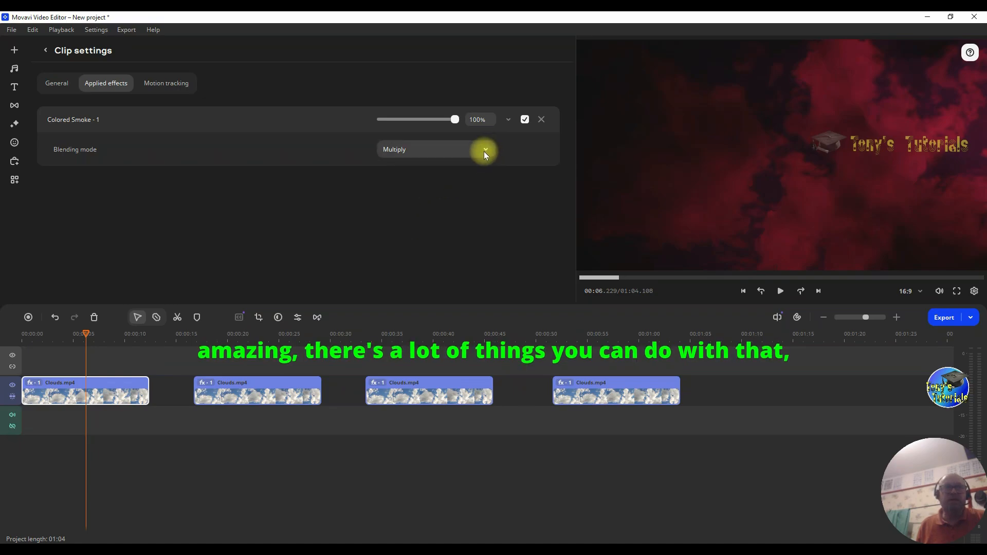
click(484, 150)
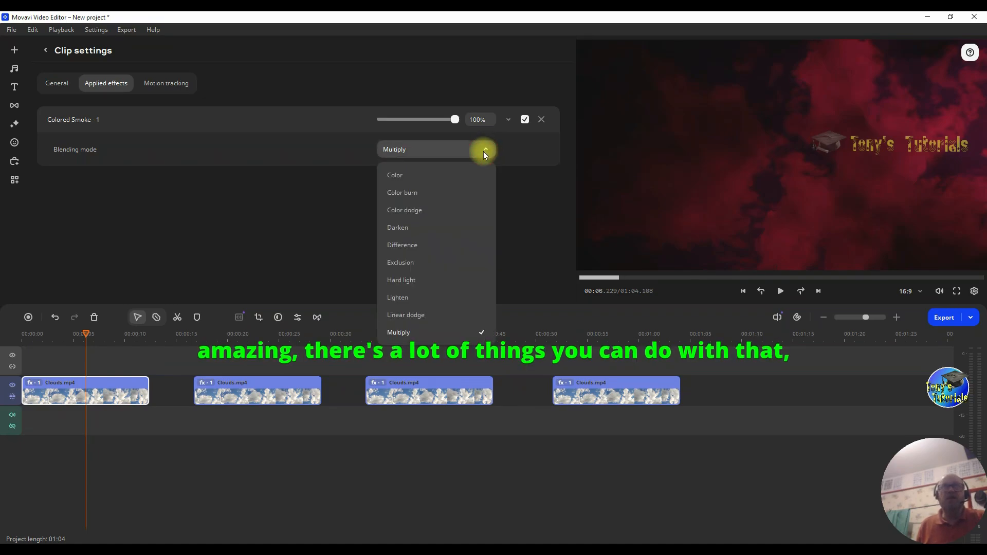
click(516, 149)
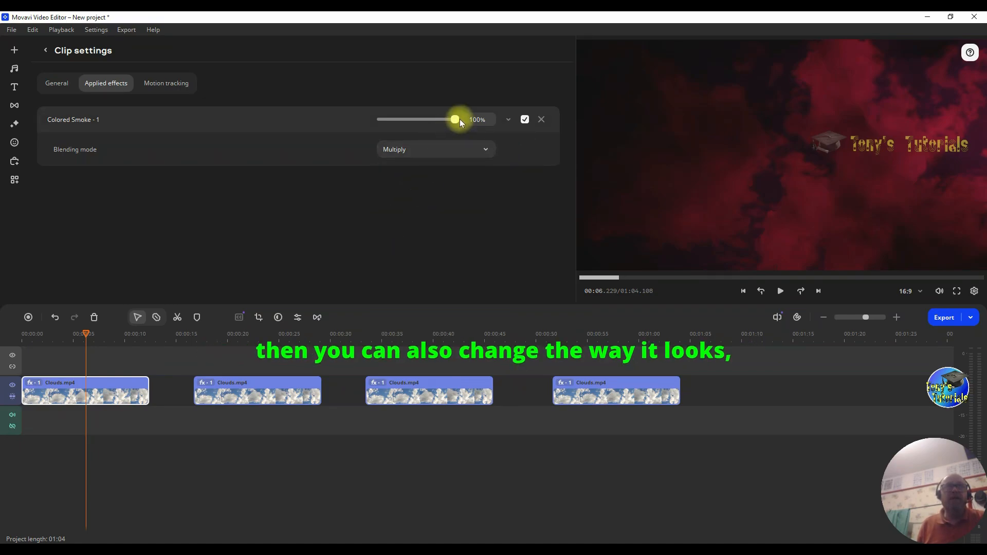
Step: Lower the strength of Colored Smoke - 1, return it to 100%, and preview the Multiply blend on the first clip
drag(456, 119, 424, 125)
drag(411, 122, 459, 127)
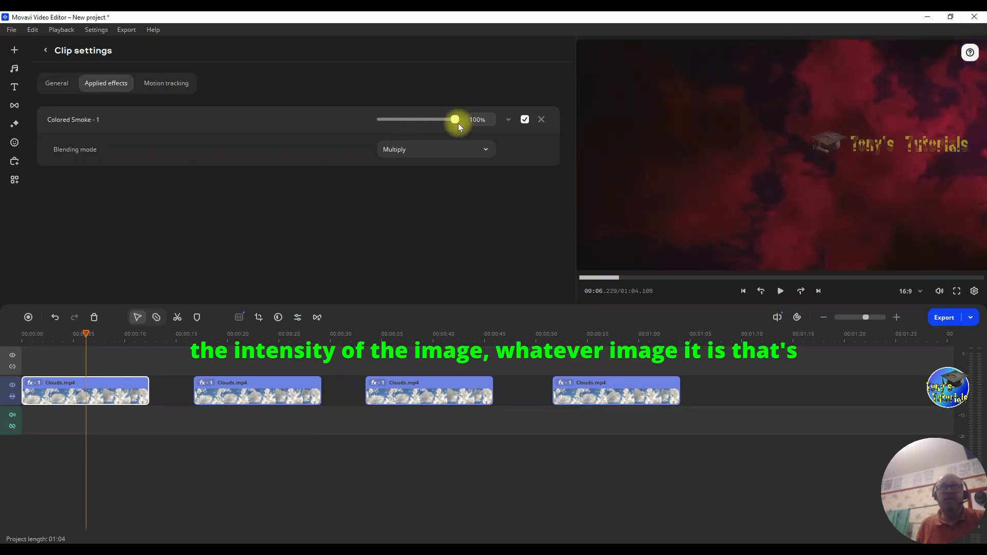
click(32, 381)
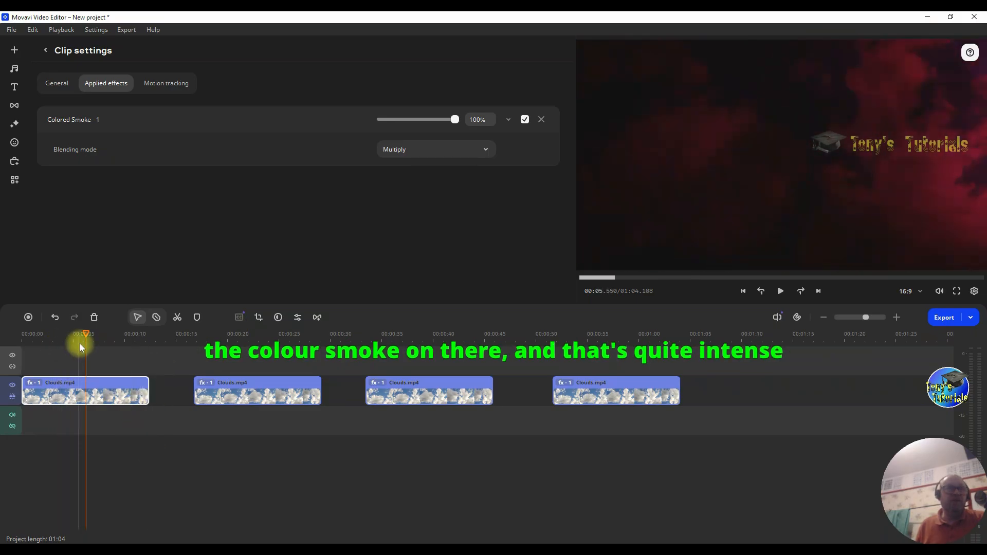
mouse_move(86, 333)
mouse_down()
mouse_move(33, 329)
mouse_move(96, 334)
mouse_up()
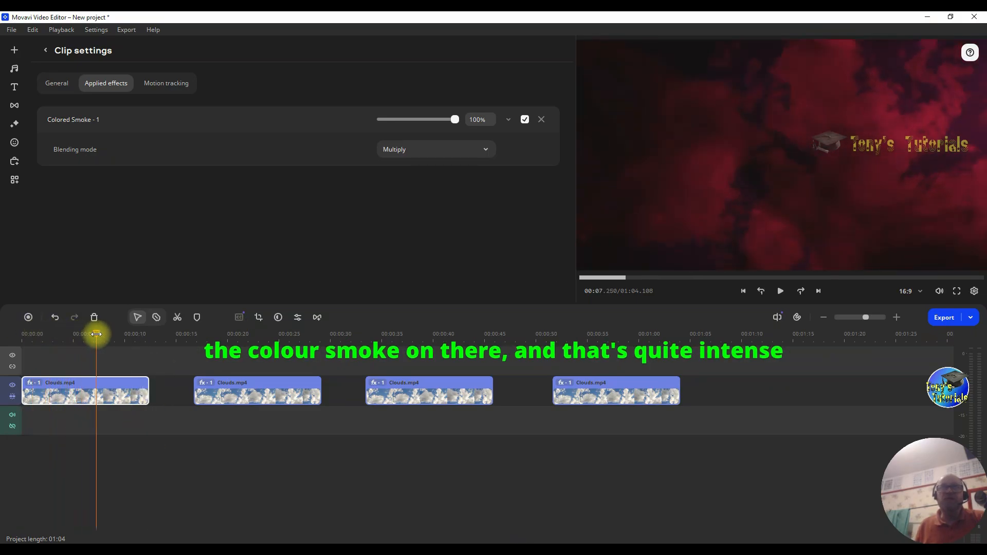
Step: Preview the first clip with Colored Smoke - 1 set to Hard light at 100%, and remove the effect from the clip
click(486, 149)
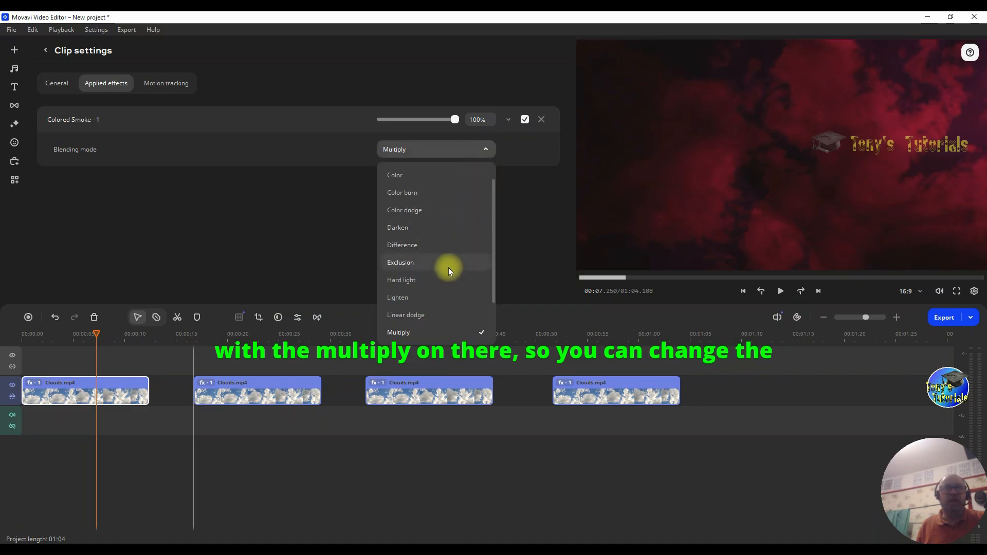
click(427, 279)
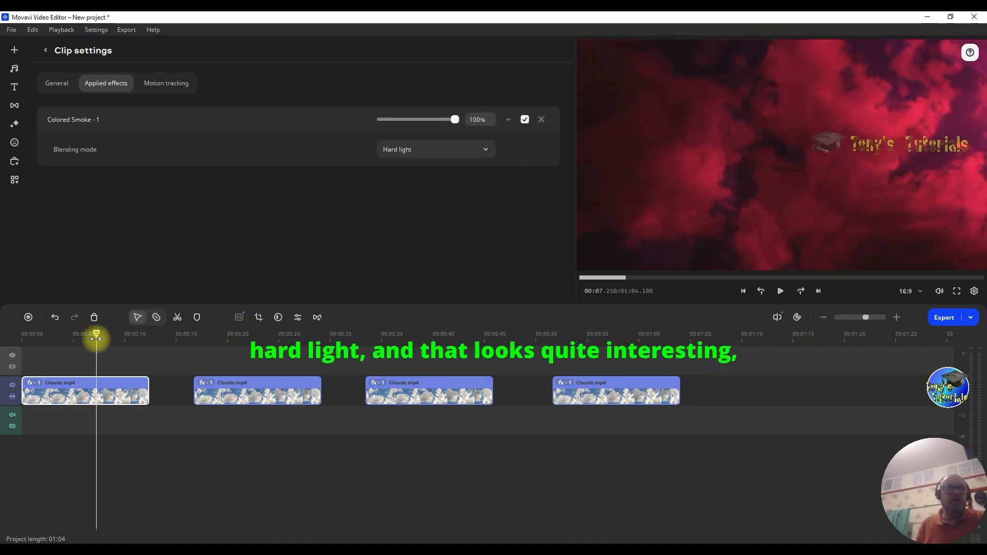
mouse_move(98, 335)
mouse_down()
mouse_move(43, 333)
mouse_move(106, 335)
mouse_move(91, 334)
mouse_up()
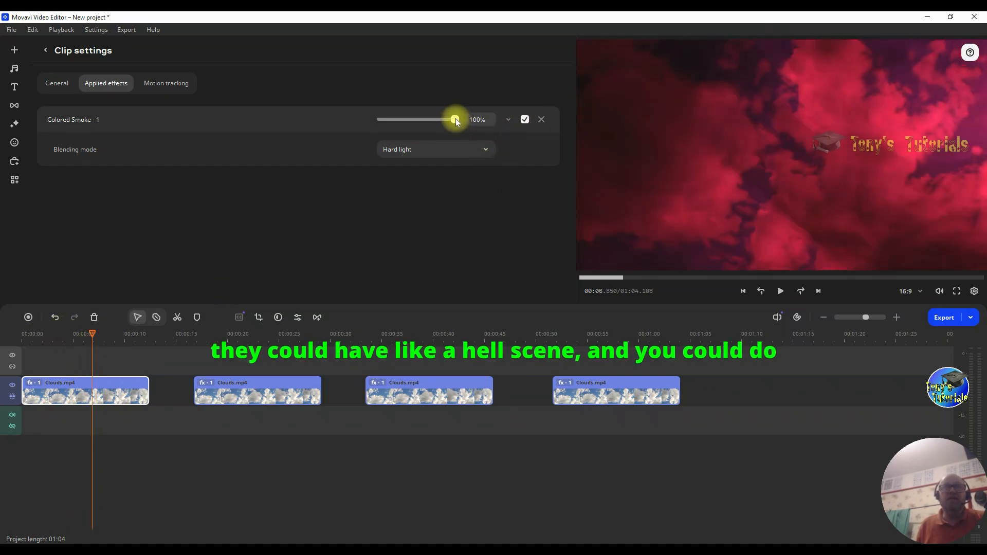
mouse_move(456, 120)
mouse_down()
mouse_move(369, 120)
mouse_move(460, 121)
mouse_up()
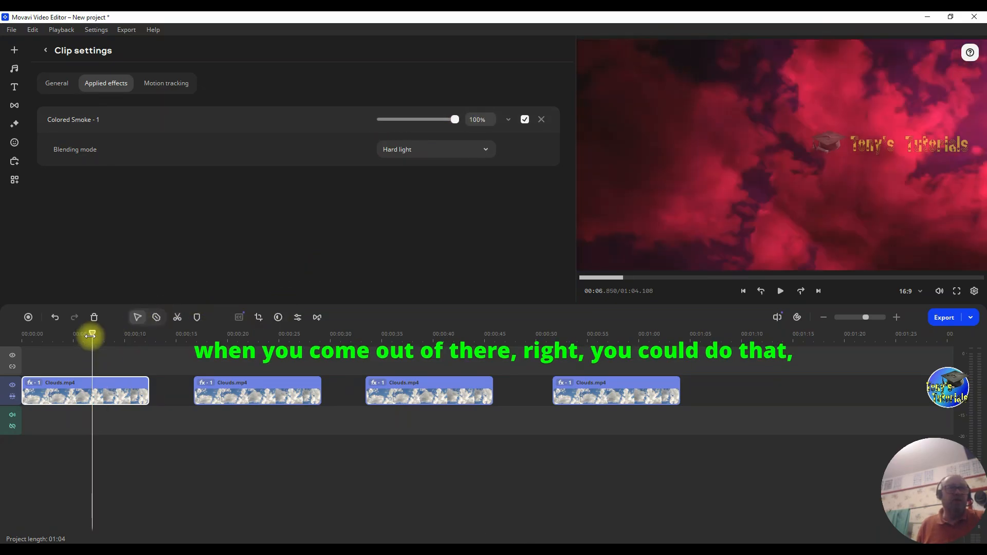
drag(90, 335, 135, 336)
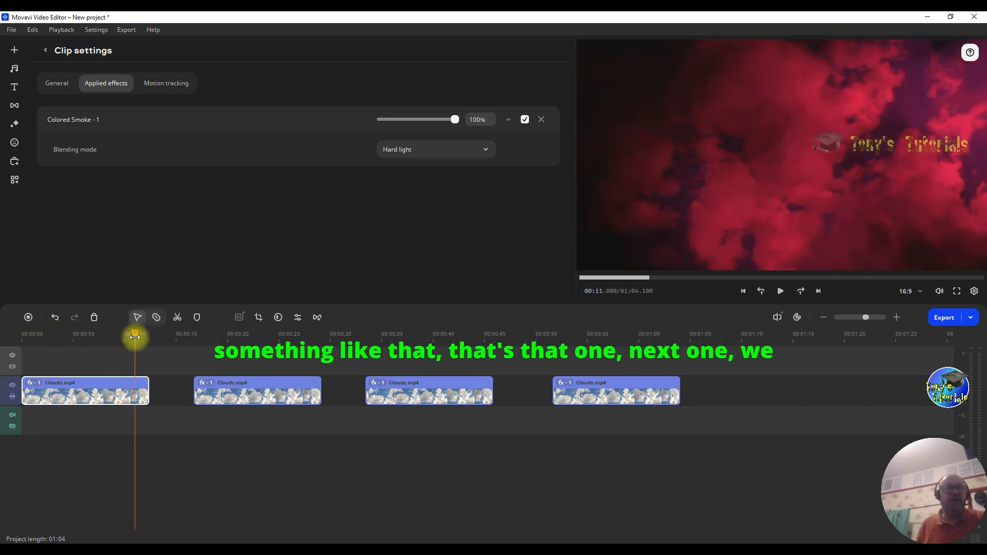
click(541, 120)
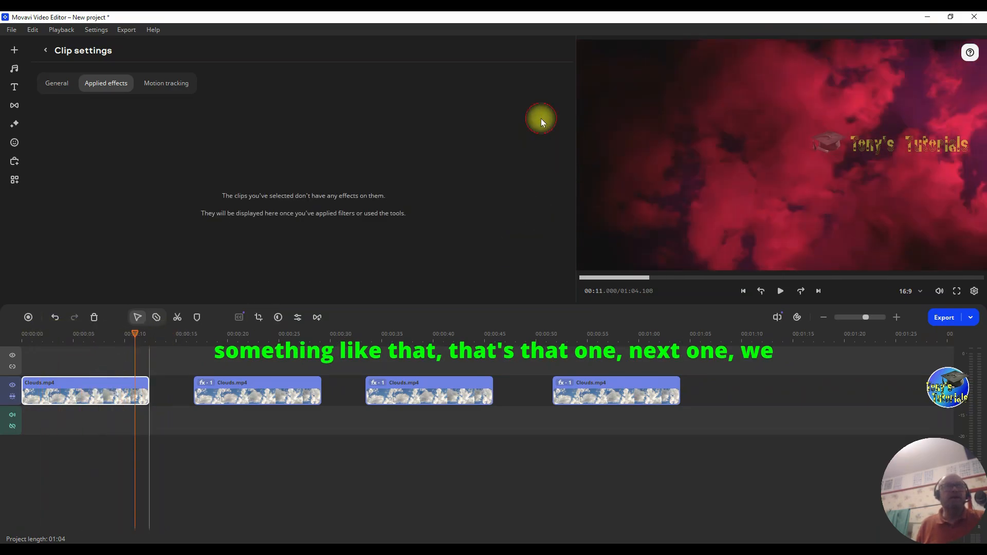
Step: Open the second clip's applied effects, set Colored Smoke - 5 to Color burn blending, and preview it along the clip
click(204, 385)
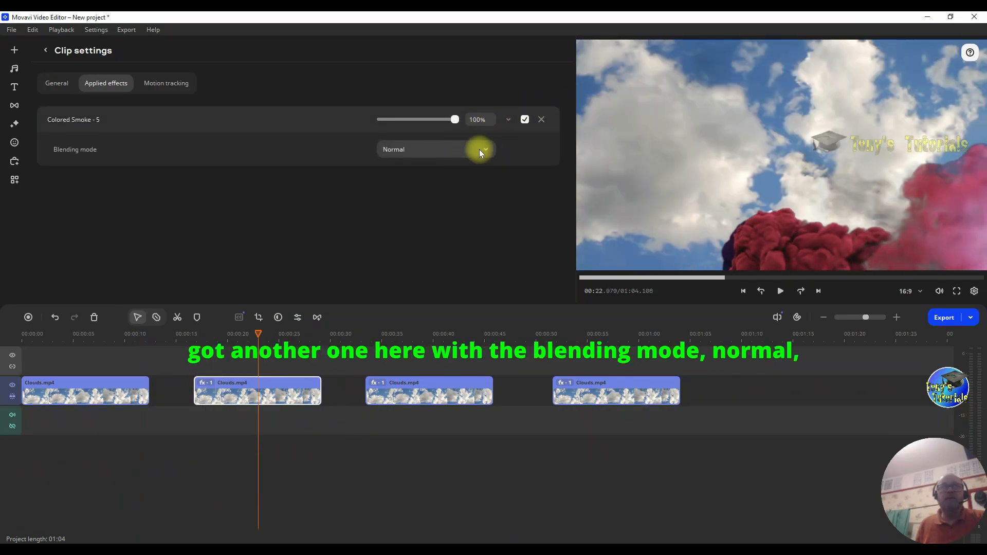
click(480, 151)
click(430, 209)
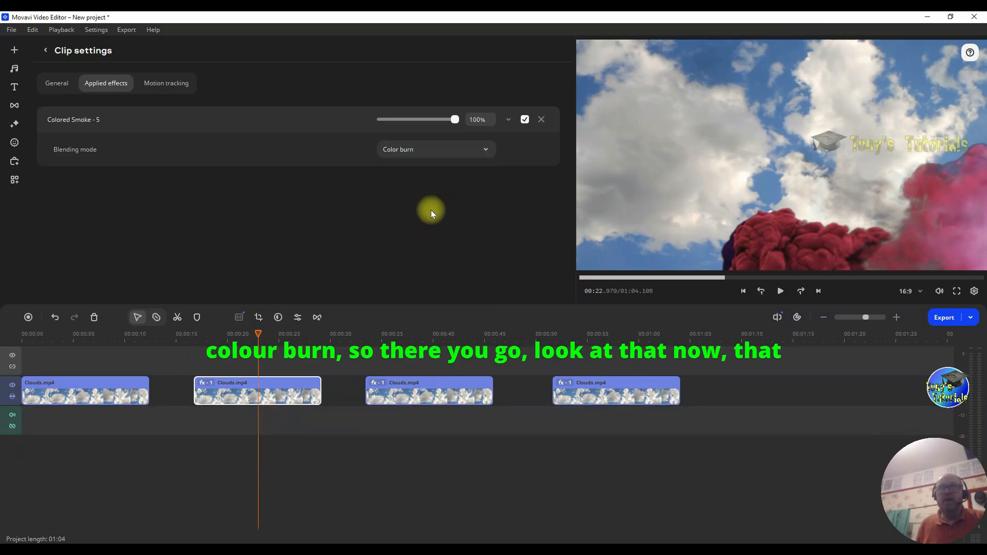
drag(258, 335, 204, 337)
Step: Try the Darken and Difference blending modes on the second clip's Colored Smoke - 5 and preview the Difference result
click(483, 149)
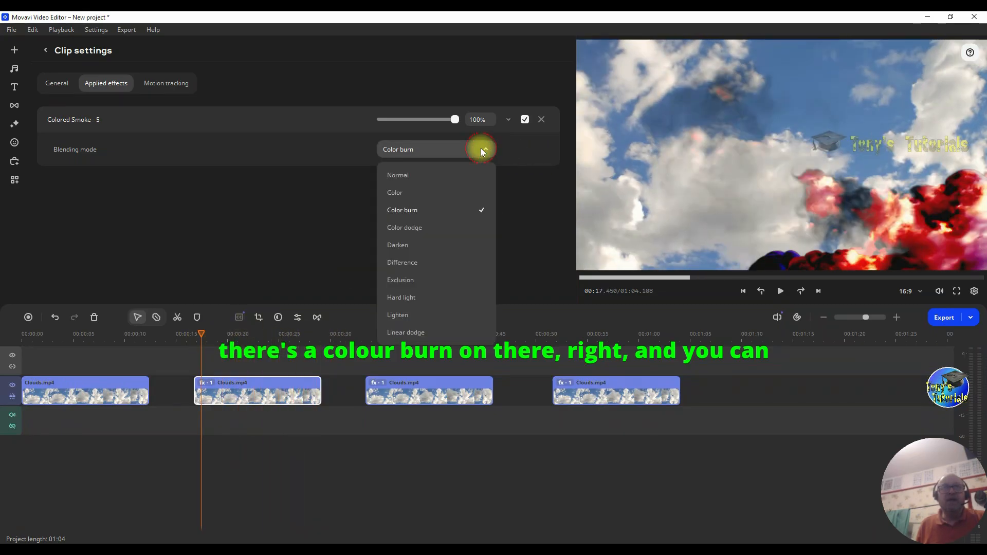
click(421, 245)
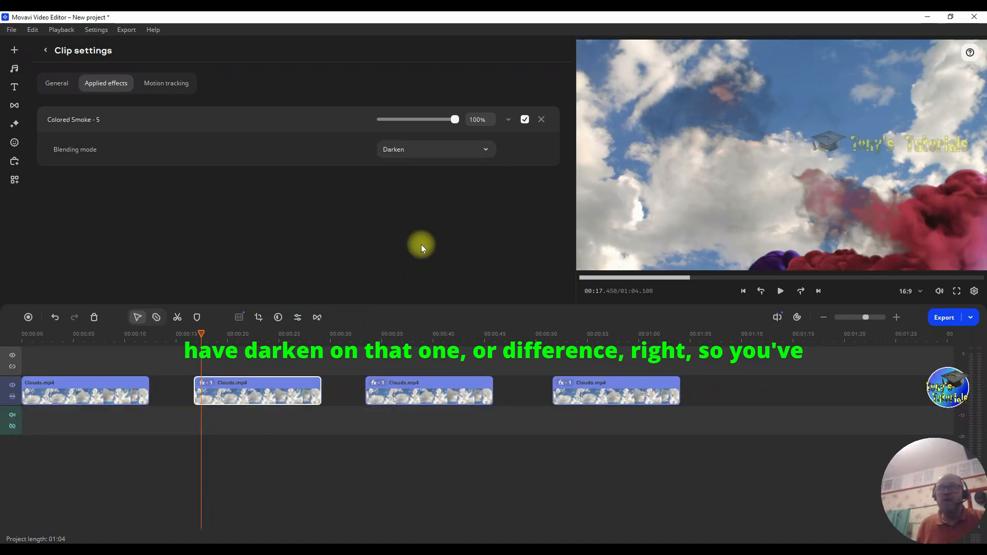
click(493, 150)
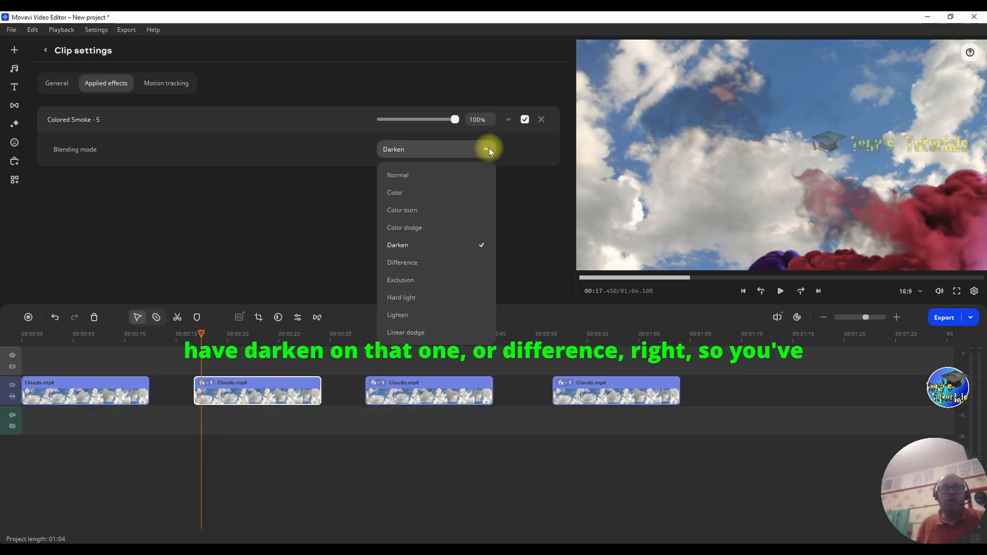
click(438, 266)
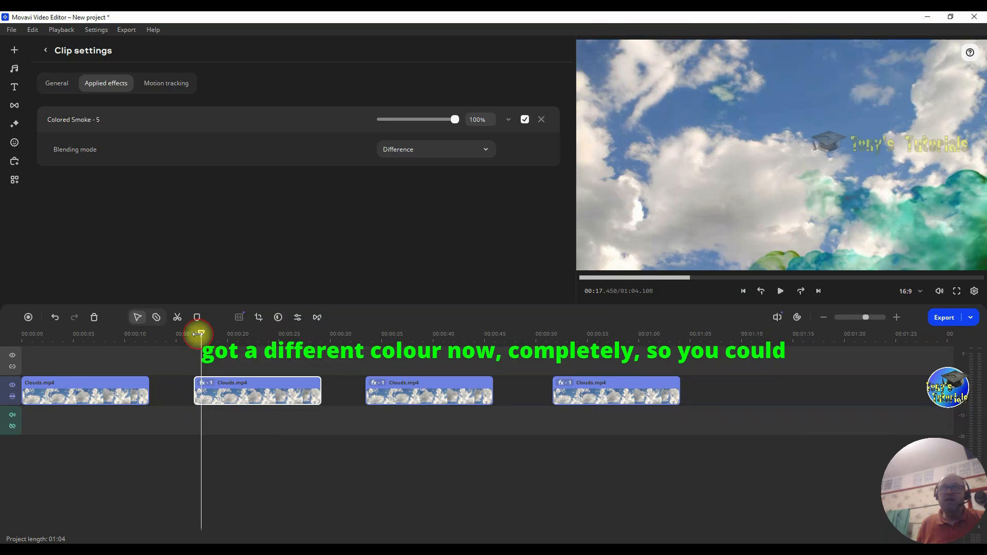
mouse_move(197, 334)
mouse_down()
mouse_move(329, 335)
mouse_move(208, 338)
mouse_up()
Step: Switch the Colored Smoke - 5 blending mode to Exclusion and preview it through to near the end of the second clip
click(486, 149)
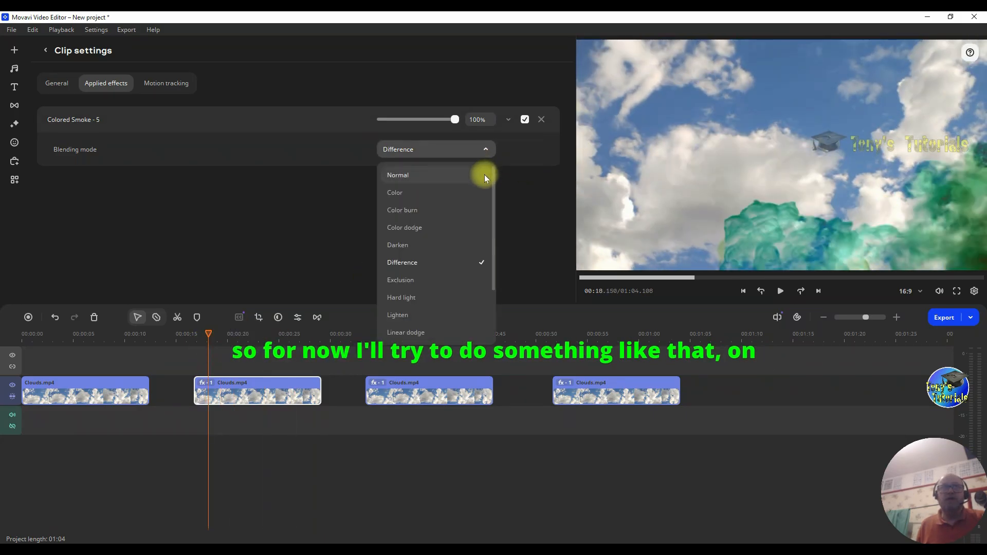
click(450, 281)
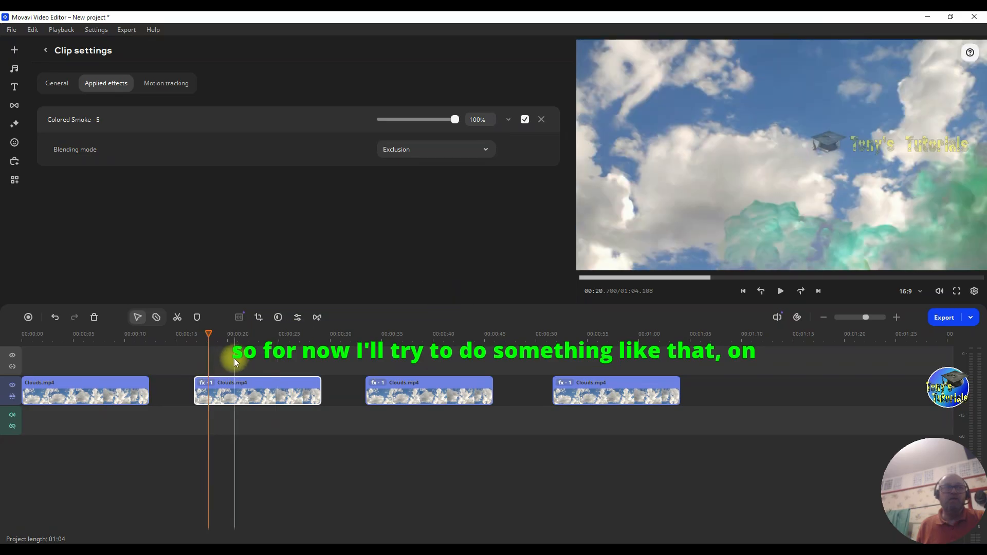
drag(209, 334, 310, 337)
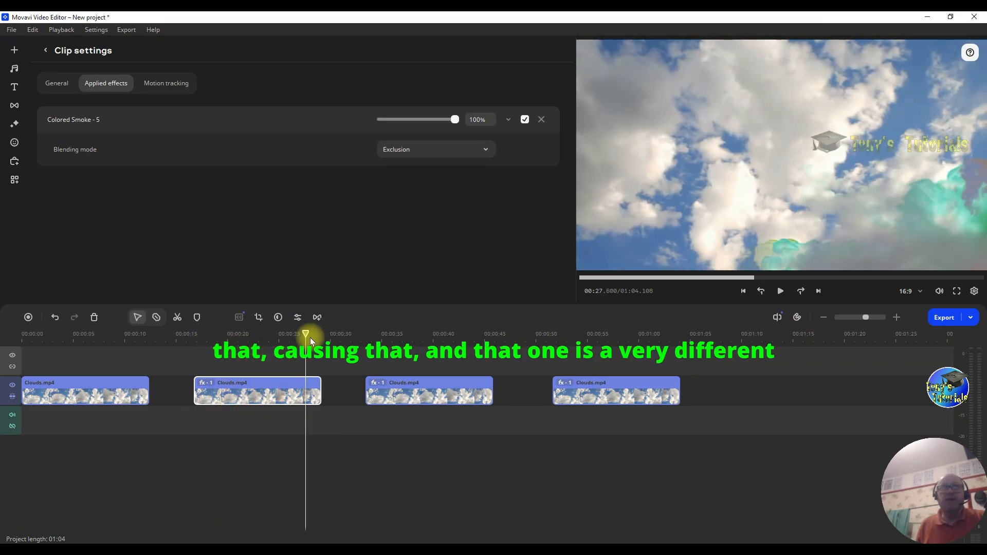
Step: Set the second clip's Colored Smoke - 5 blending mode to Hard light and preview the end of the clip
click(484, 146)
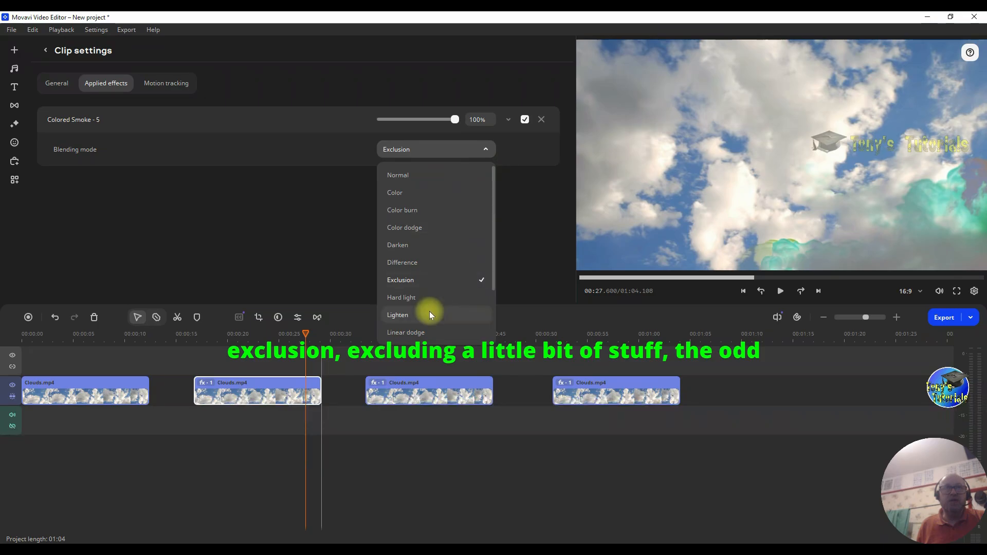
click(420, 299)
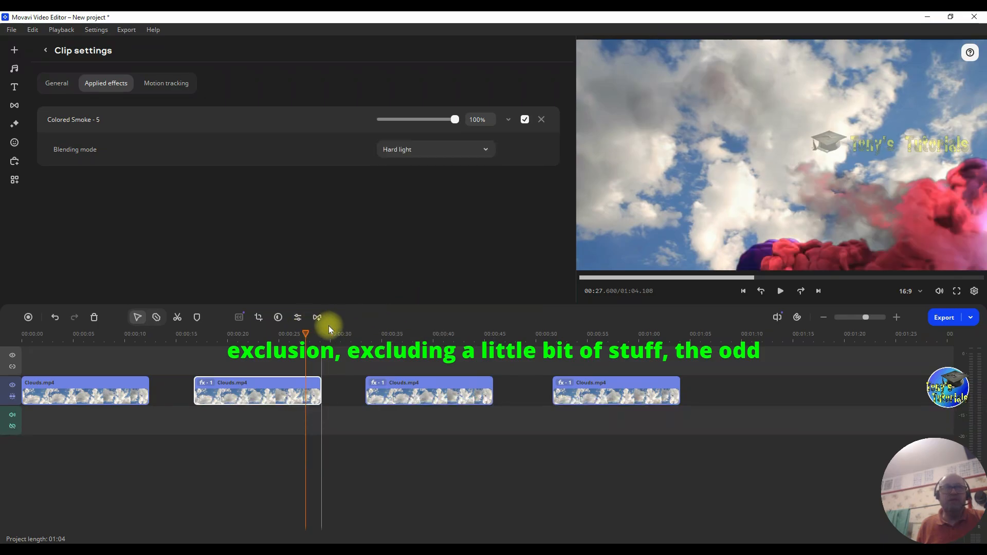
drag(309, 338, 331, 341)
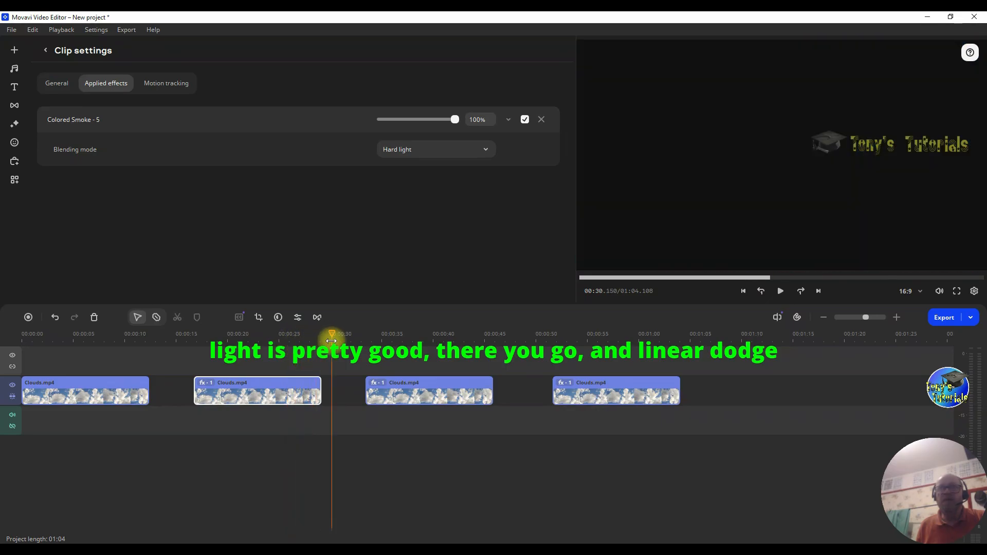
Step: Set the second clip's Colored Smoke - 5 blending mode to Linear dodge and move the playhead to the third clip's beginning
click(482, 150)
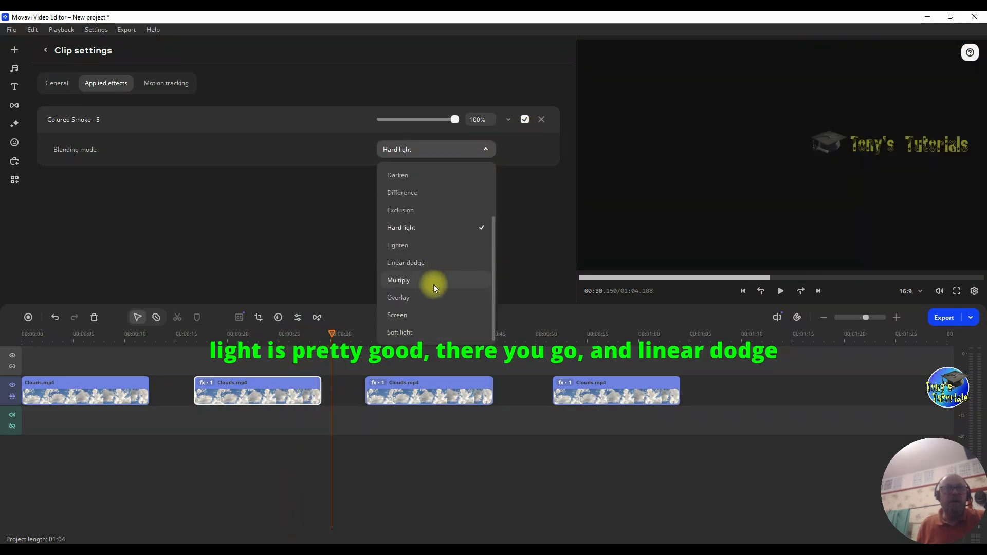
click(429, 264)
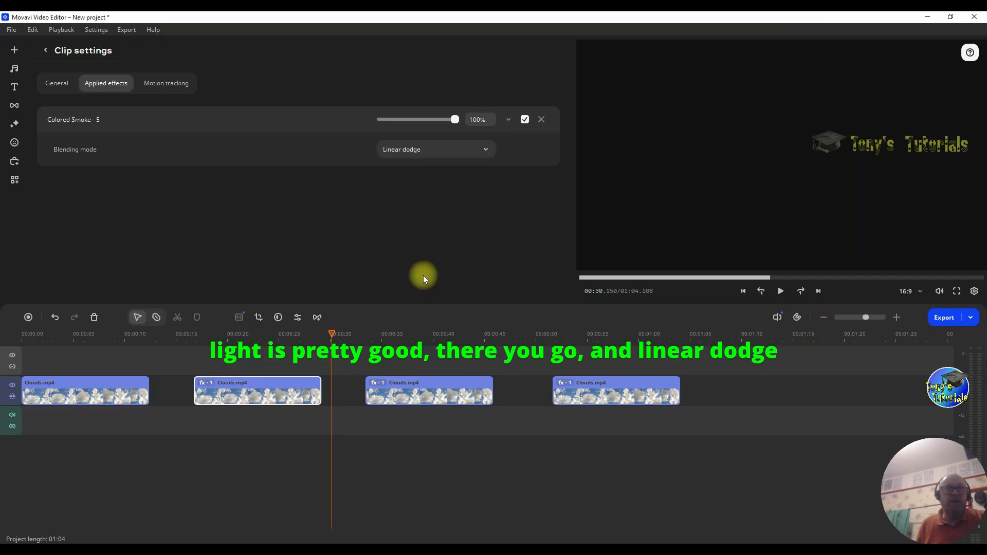
drag(333, 334, 372, 335)
Step: Try the Exclusion and Color dodge blending modes on Colored Smoke - 5 and preview Color dodge within the second clip
click(483, 150)
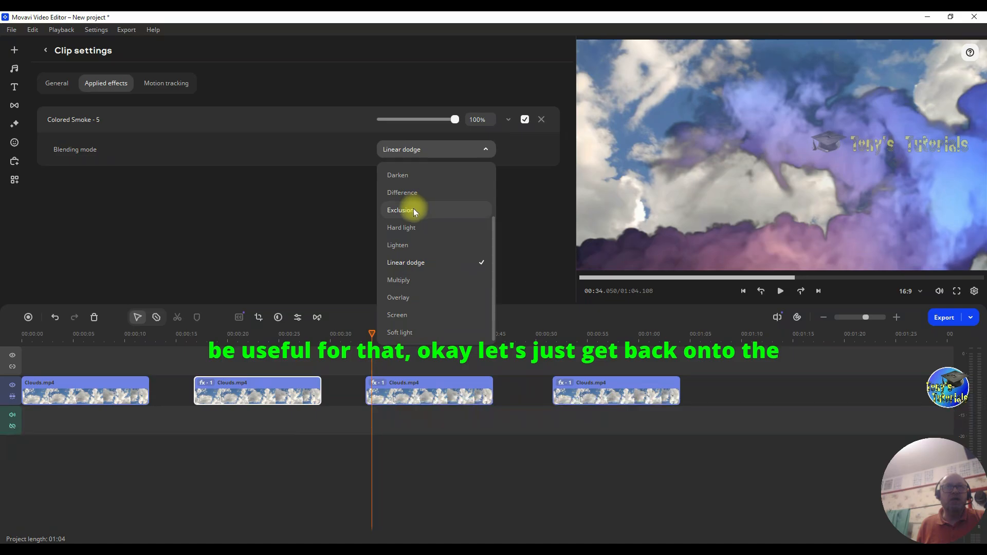
click(413, 210)
click(460, 149)
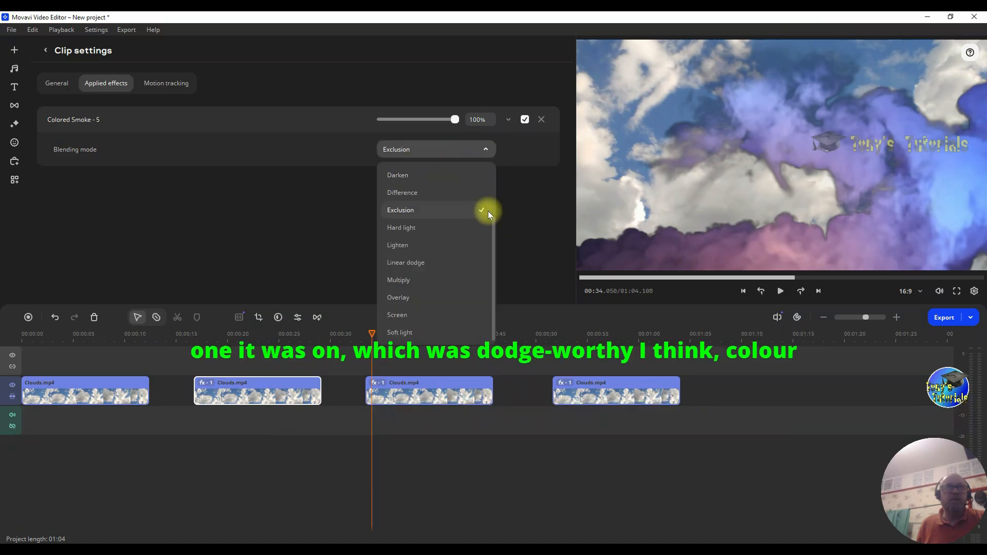
click(491, 210)
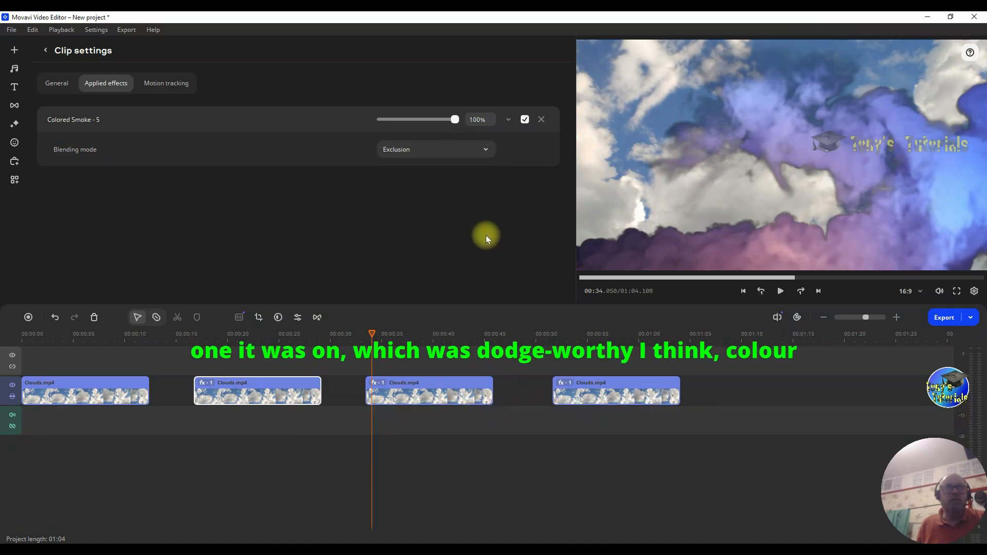
click(484, 150)
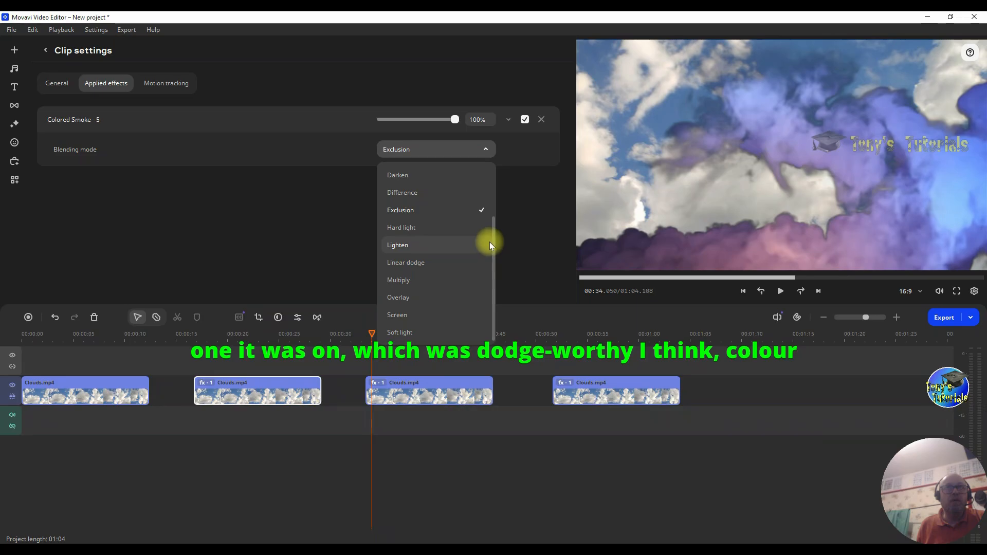
drag(490, 242, 493, 189)
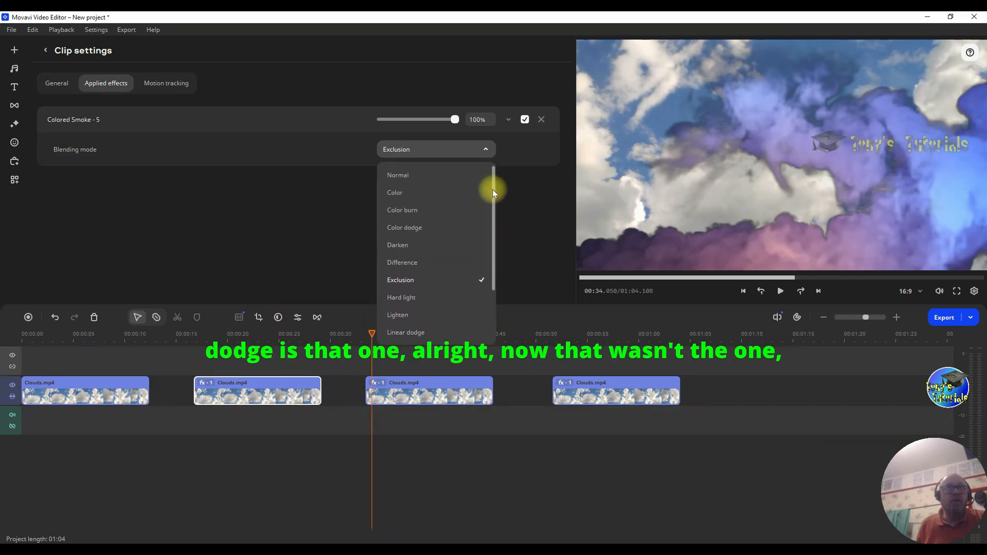
click(438, 225)
mouse_move(281, 332)
mouse_down()
mouse_move(234, 332)
mouse_move(278, 332)
mouse_up()
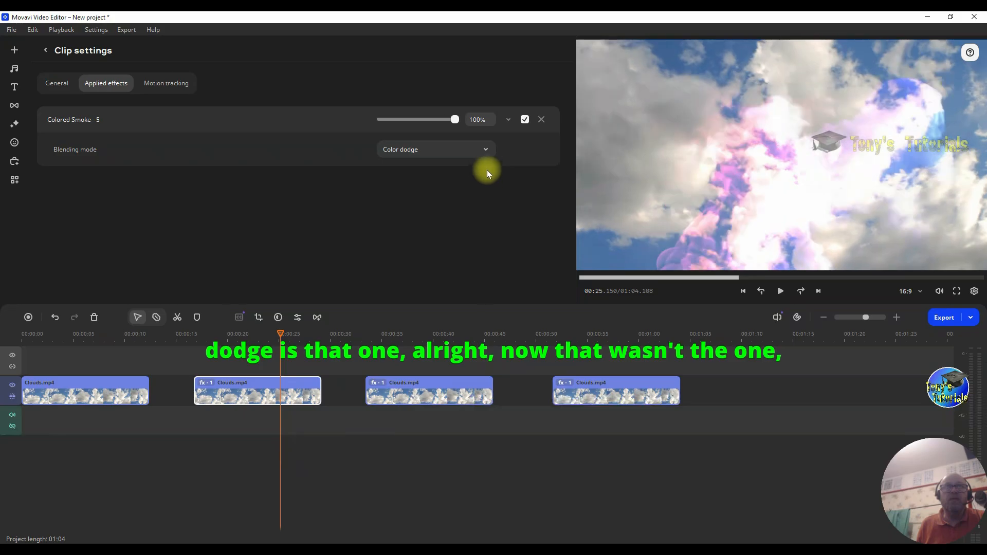
Step: Return Colored Smoke - 5 to Normal blending, preview it through the clip, and remove the effect from the second clip
click(485, 149)
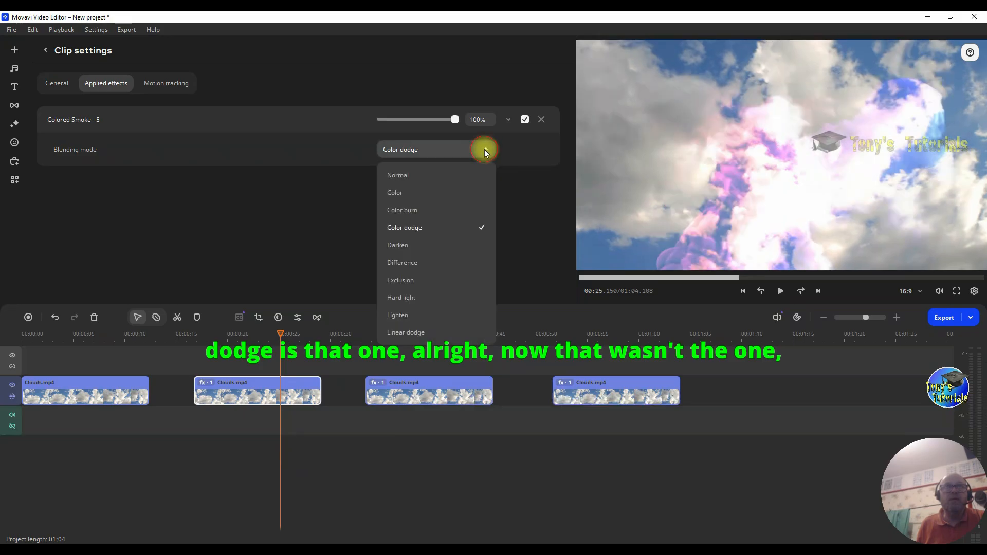
click(443, 175)
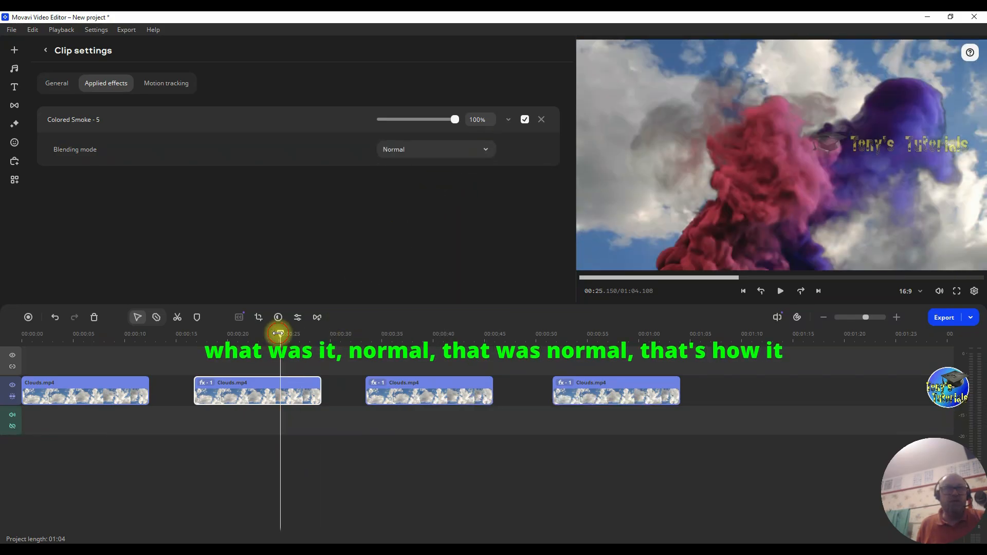
drag(278, 333, 362, 334)
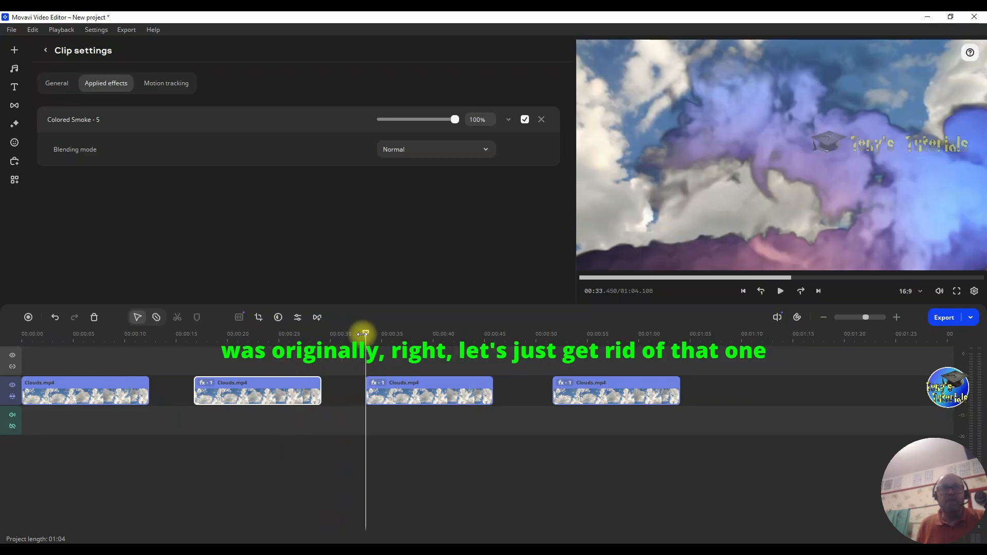
click(541, 119)
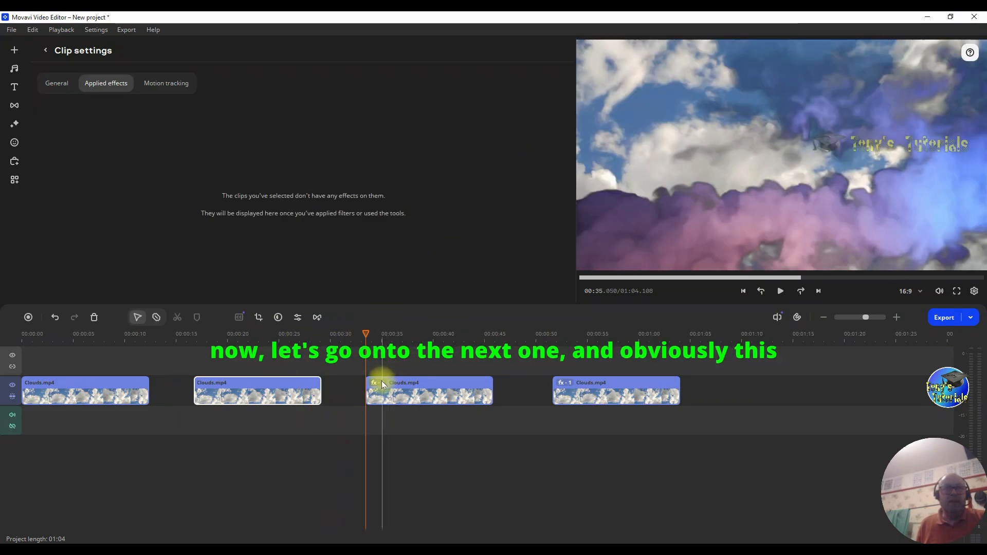
Step: Open the third clip's applied effects, set Colored Smoke - 8 to Color burn blending, and preview it along the clip
click(378, 385)
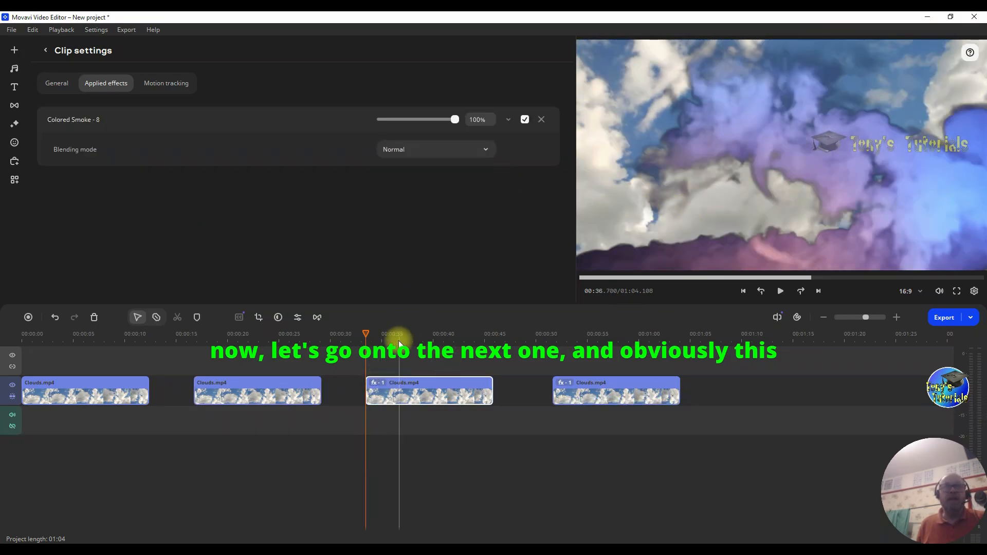
drag(366, 333, 437, 334)
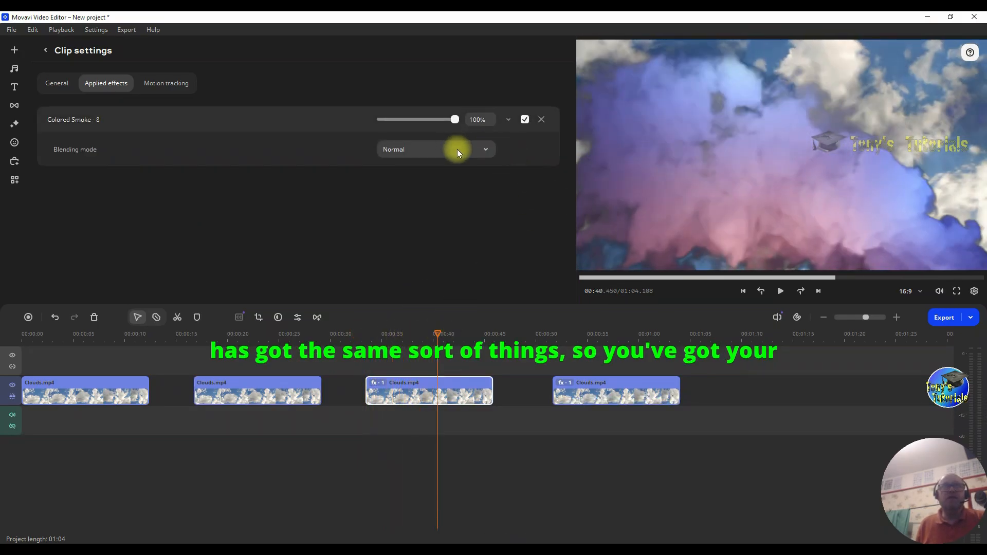
click(487, 149)
click(434, 210)
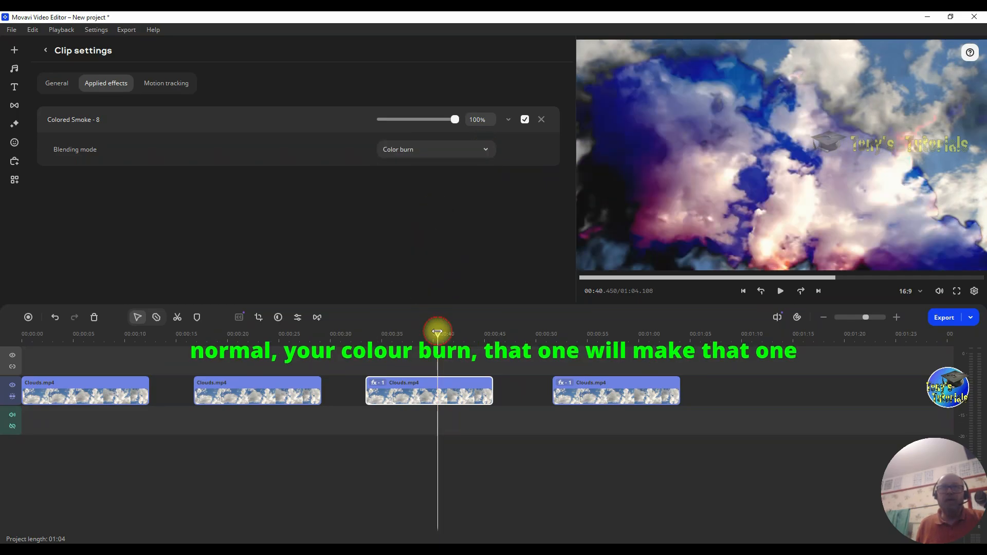
drag(437, 332, 402, 334)
Step: Try the Color dodge and Darken blending modes on the third clip's Colored Smoke - 8 and preview them near the clip's end
click(488, 148)
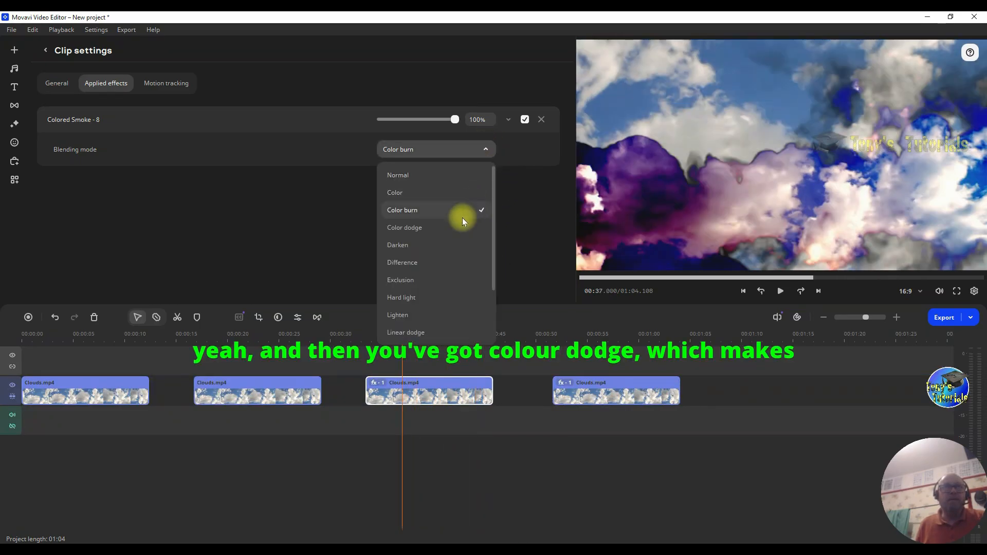
click(438, 230)
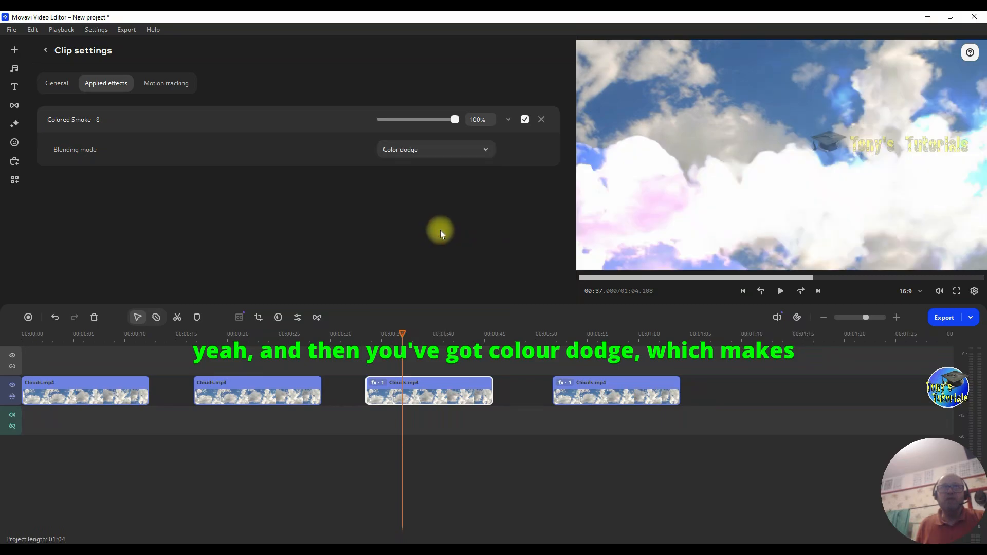
drag(429, 338, 477, 334)
click(481, 149)
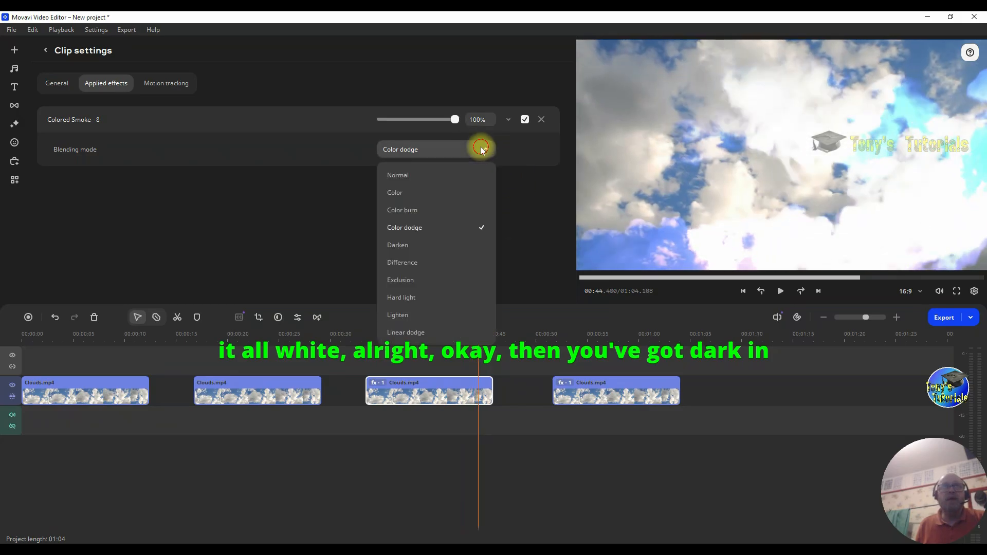
click(409, 244)
mouse_move(478, 334)
mouse_down()
mouse_move(388, 334)
mouse_move(479, 334)
mouse_up()
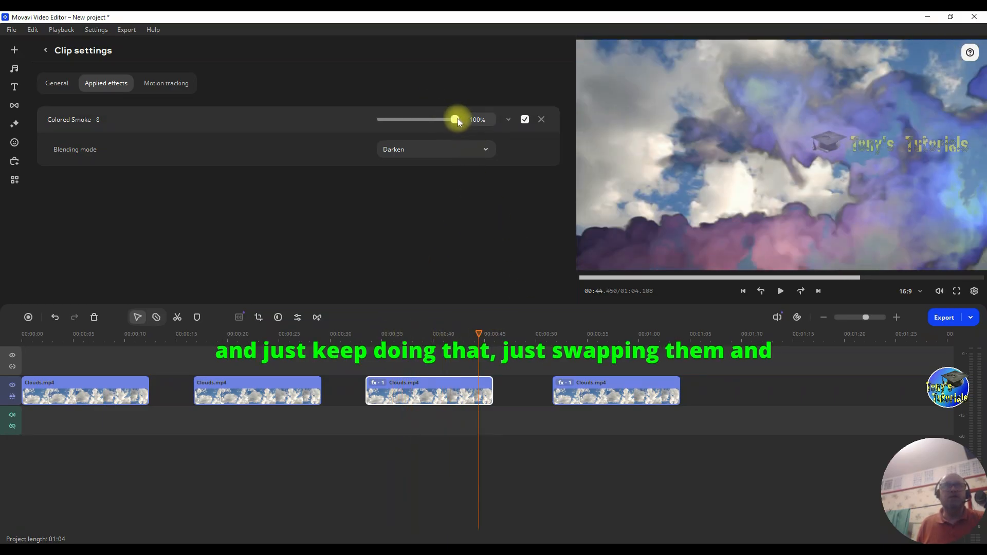
Step: Reduce the strength of Colored Smoke - 8 to 0% and remove the effect from the third clip
drag(448, 119, 365, 136)
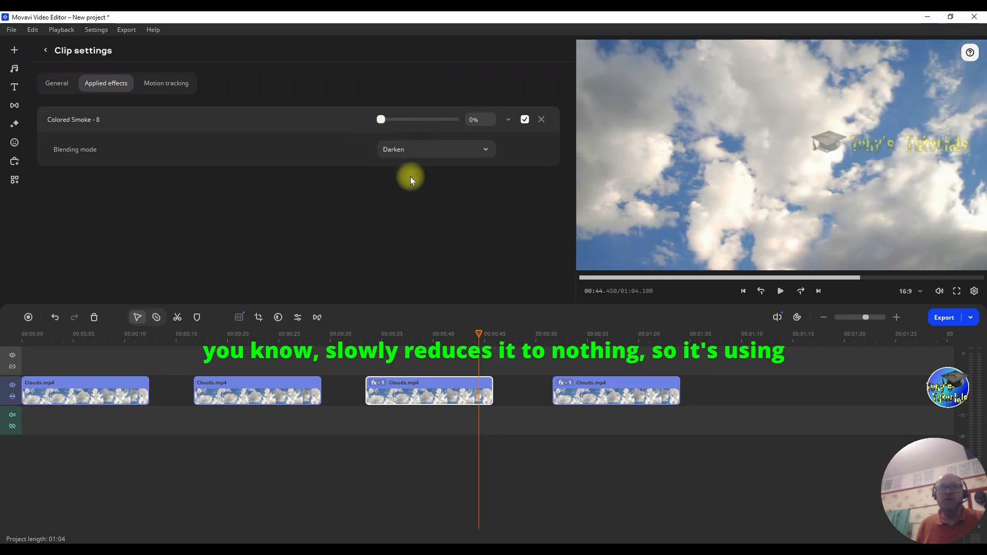
click(541, 119)
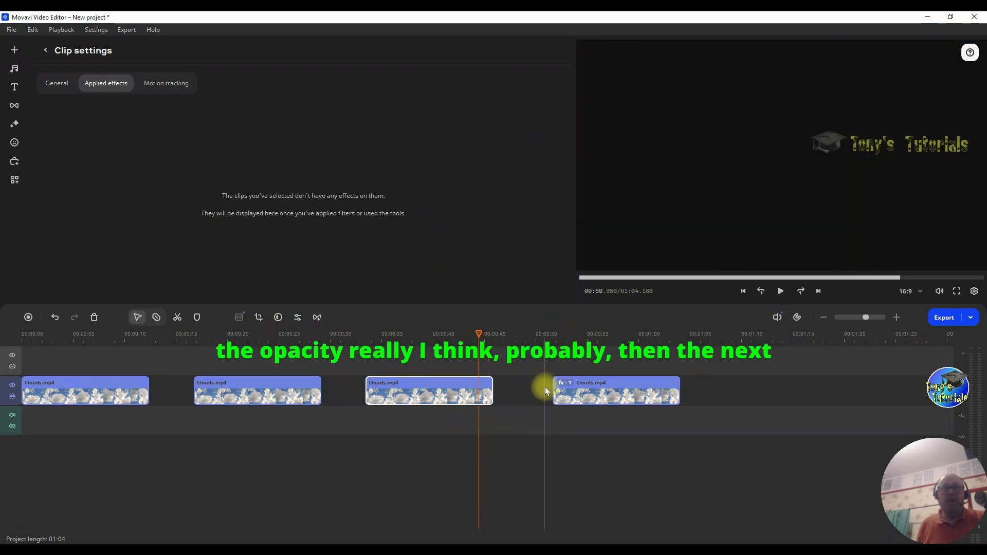
Step: Open the fourth clip's applied effects, set Daylight - circles 1 to Color burn blending, and preview it from the clip's start
click(565, 384)
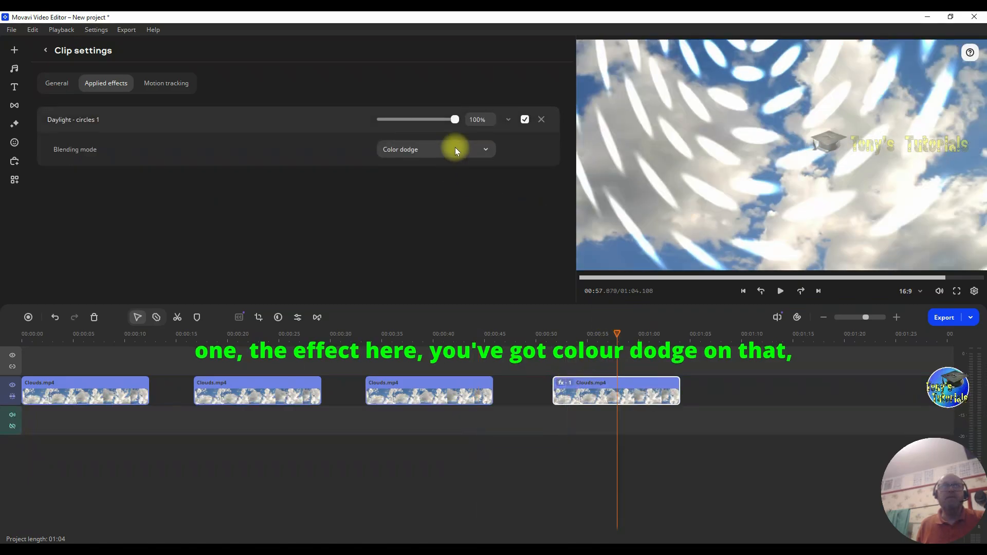
click(484, 151)
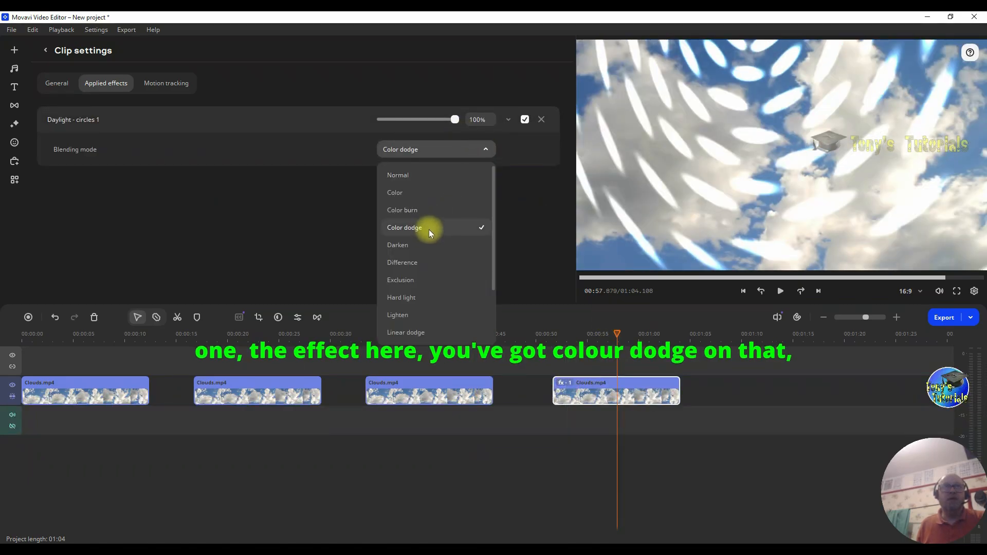
click(427, 210)
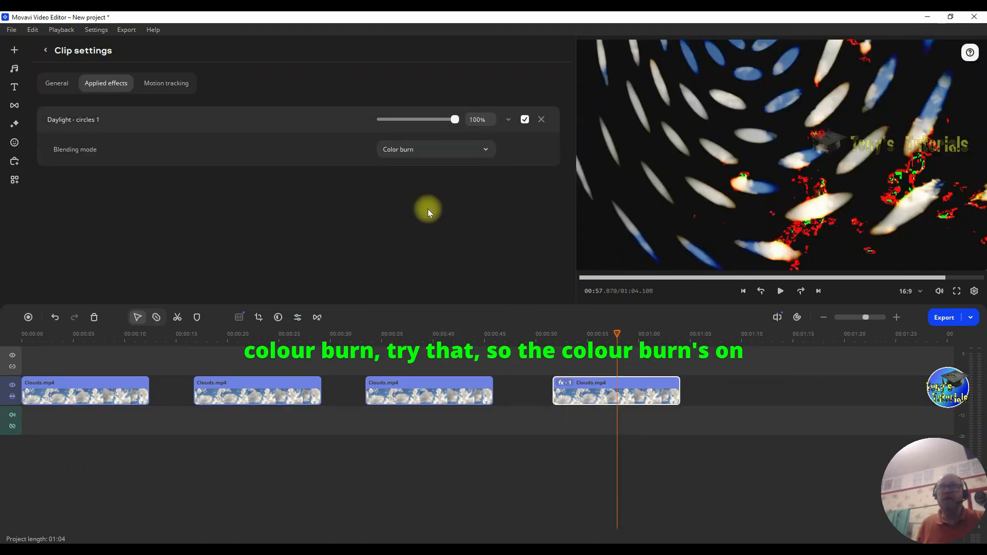
mouse_move(455, 119)
mouse_down()
mouse_move(398, 124)
mouse_move(457, 125)
mouse_up()
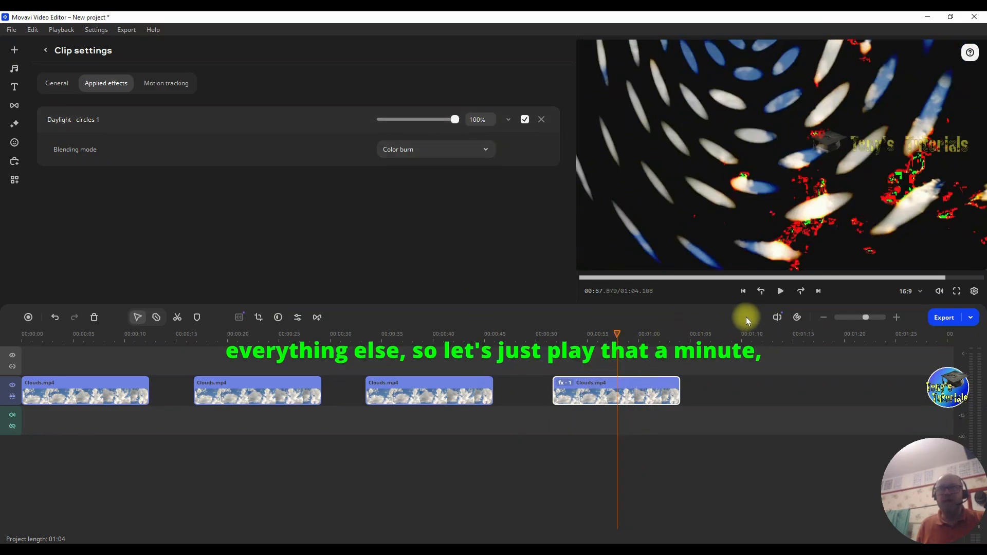
drag(618, 335, 553, 335)
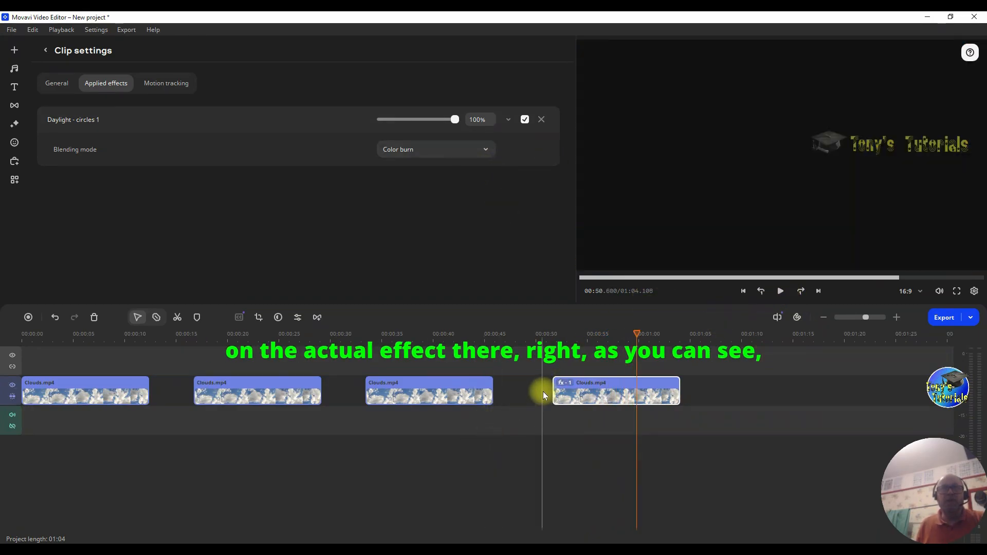
Step: Try the Color dodge and Hard light blending modes on the fourth clip's Daylight - circles 1
click(486, 149)
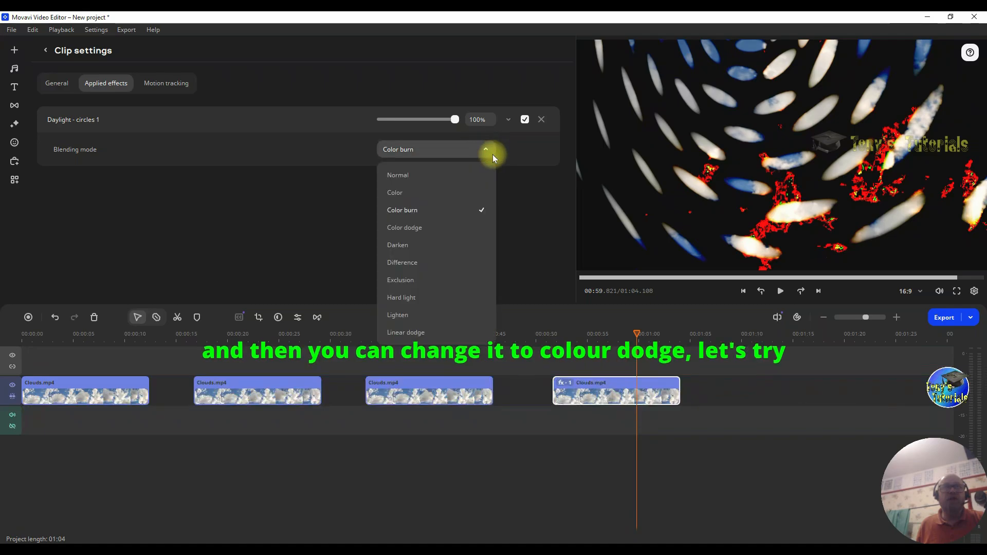
click(437, 228)
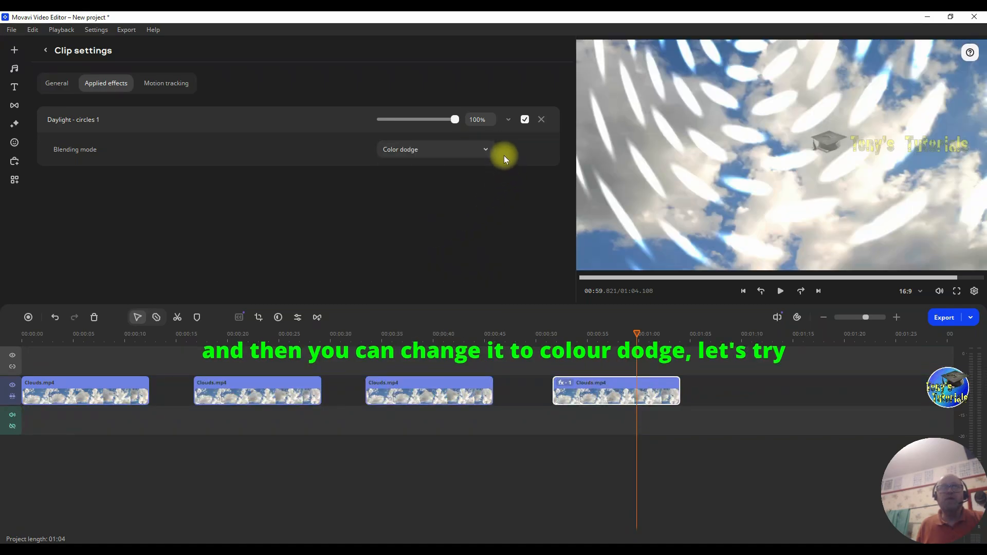
click(486, 149)
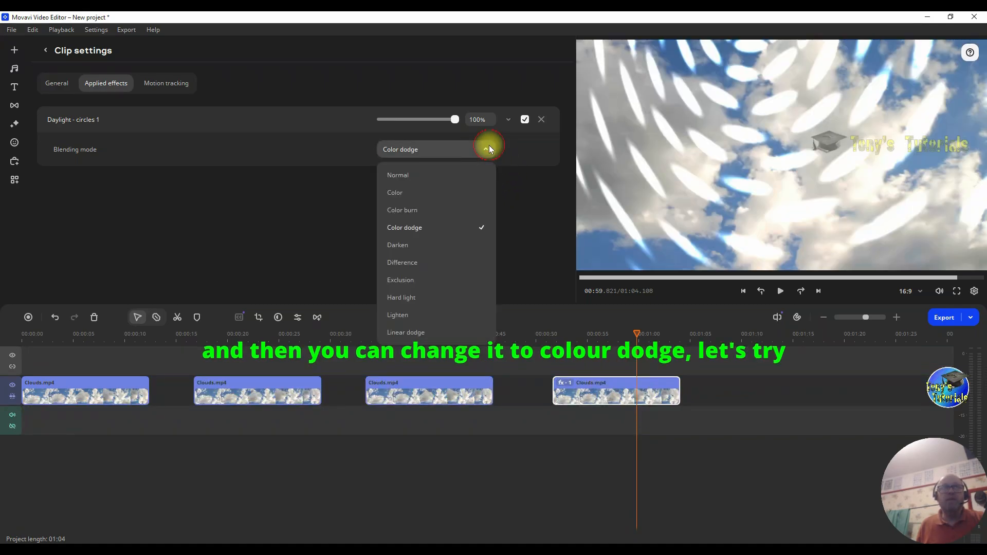
click(422, 298)
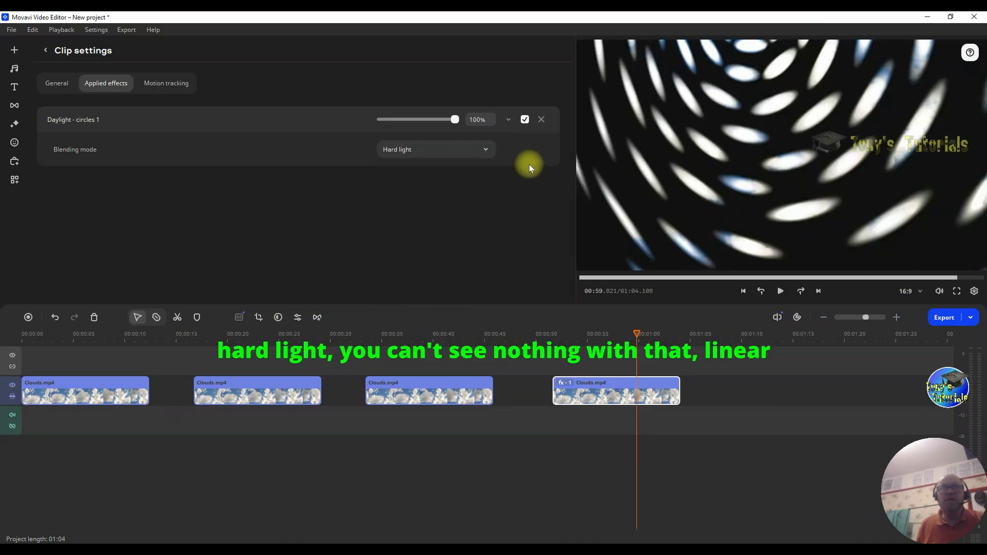
Step: Switch the Daylight - circles 1 blending mode to Linear dodge and preview it to the end of the fourth clip
click(488, 150)
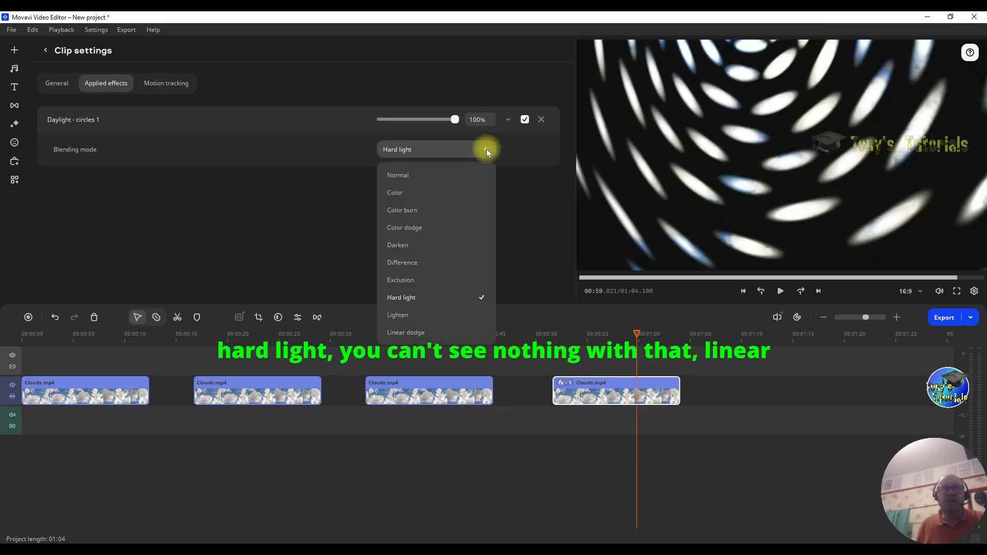
click(425, 332)
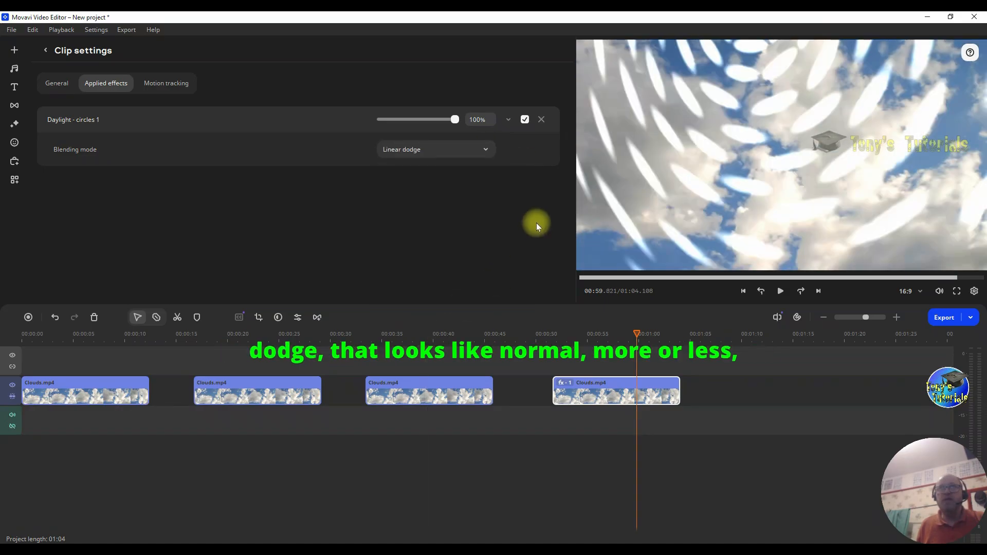
drag(637, 333, 683, 333)
Step: Set the Daylight - circles 1 blending mode to Overlay and preview the last part of the fourth clip
click(476, 149)
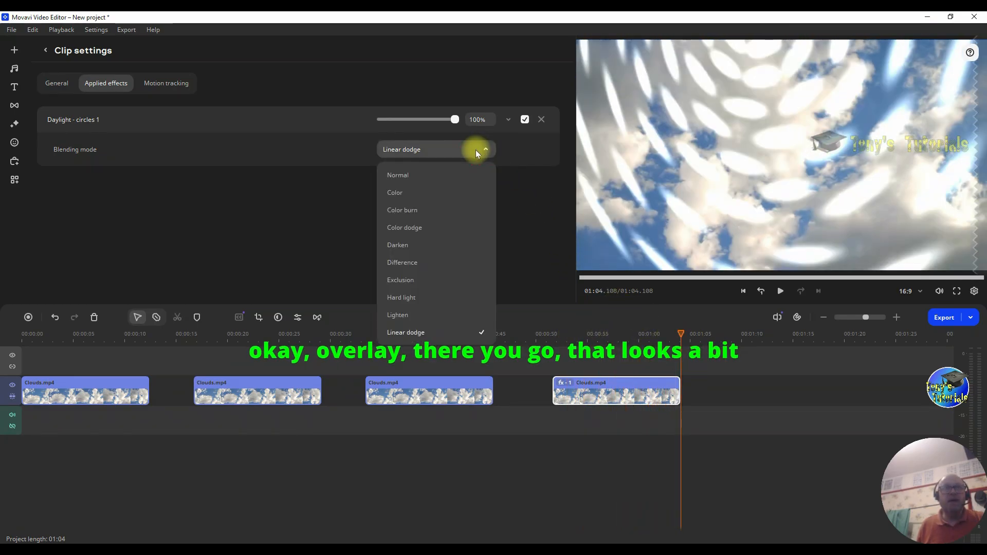
scroll(452, 288, down, 2)
click(441, 298)
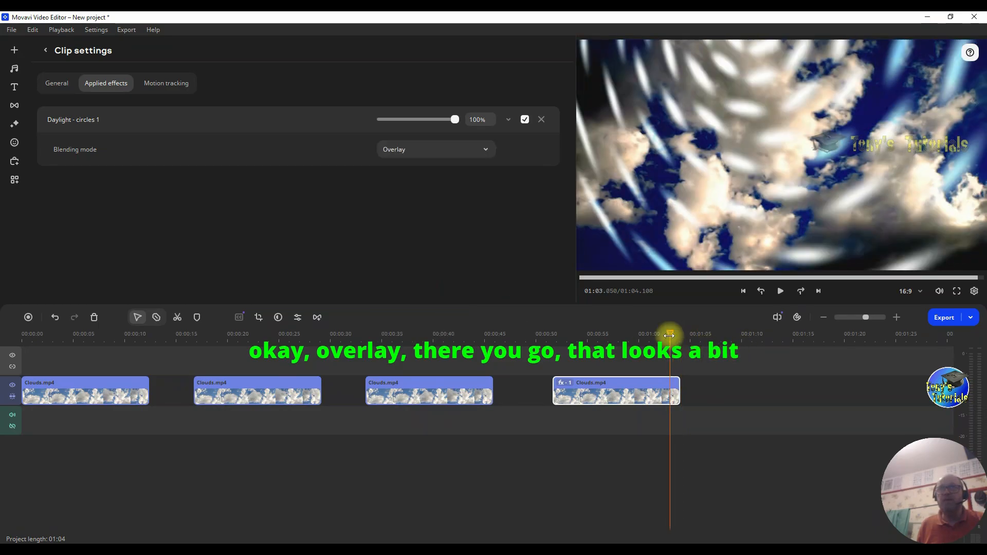
drag(668, 333, 690, 331)
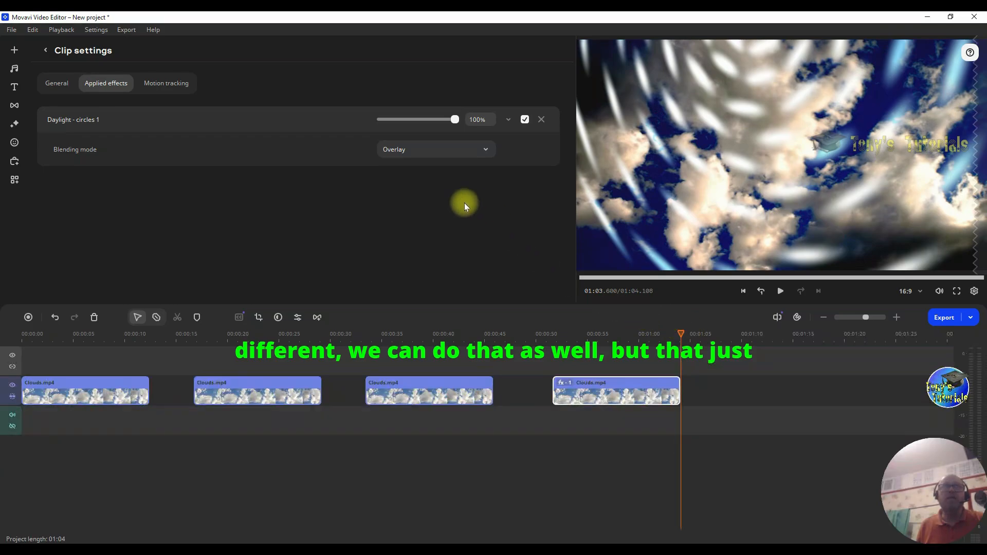
Step: Remove Daylight - circles 1 from the fourth clip, and browse the overlay effects from Abstract to the Basic category
click(541, 120)
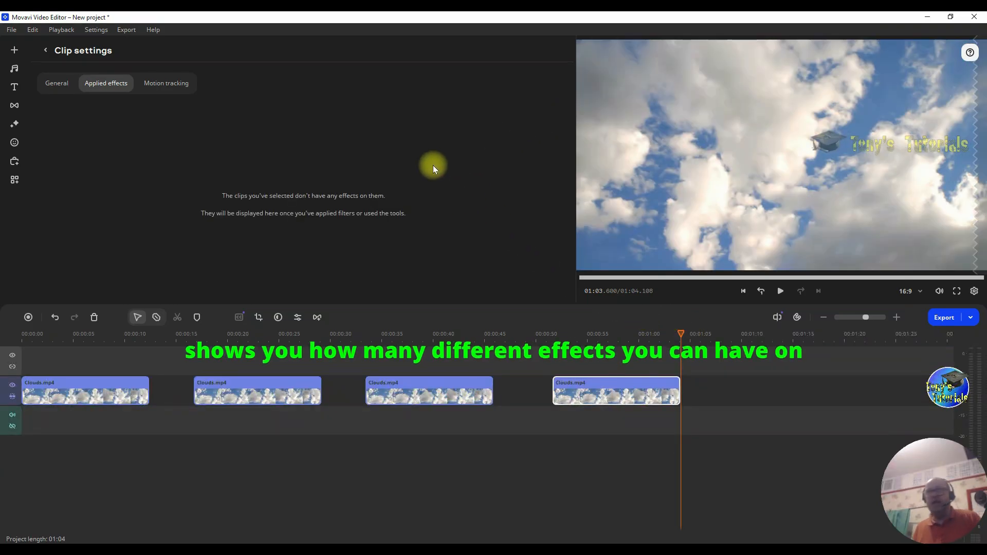
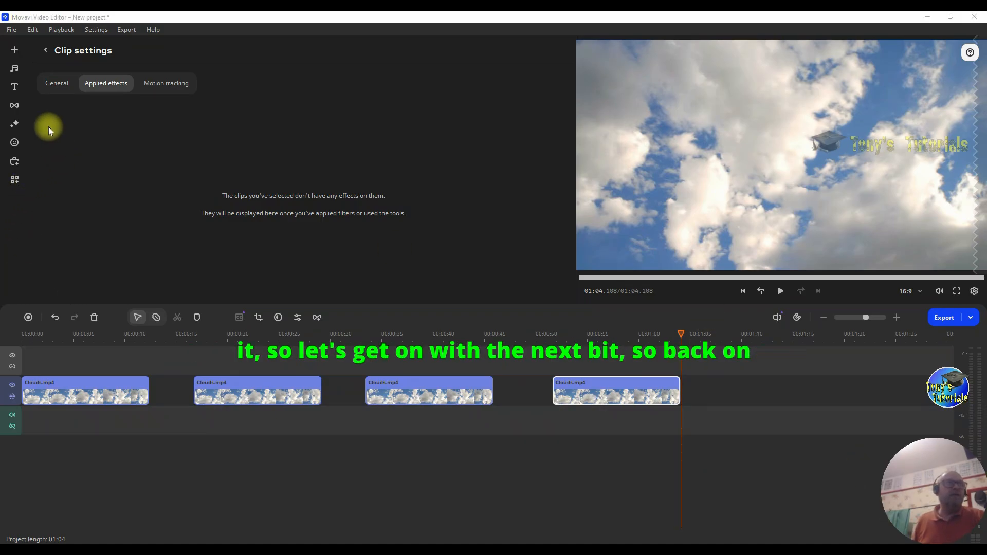
click(10, 125)
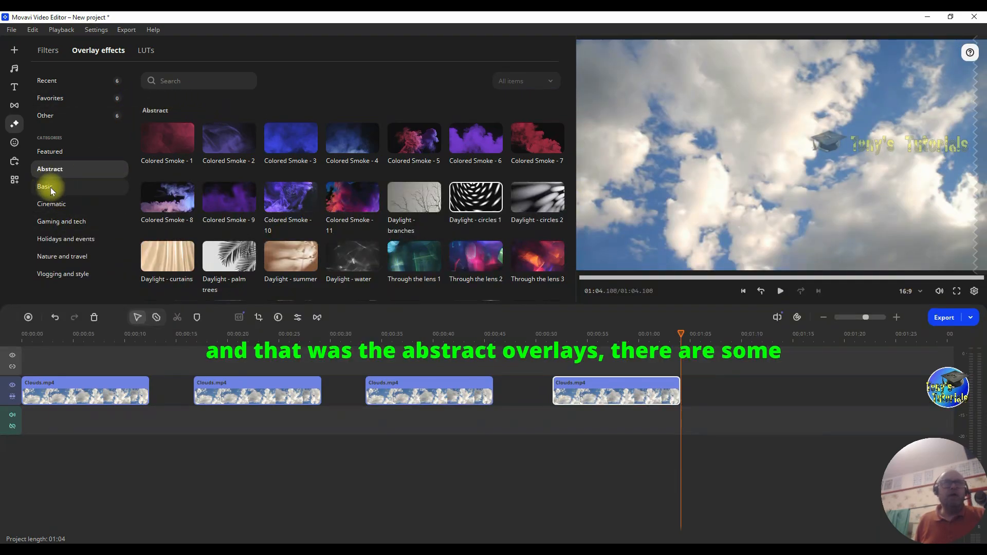
scroll(216, 239, down, 3)
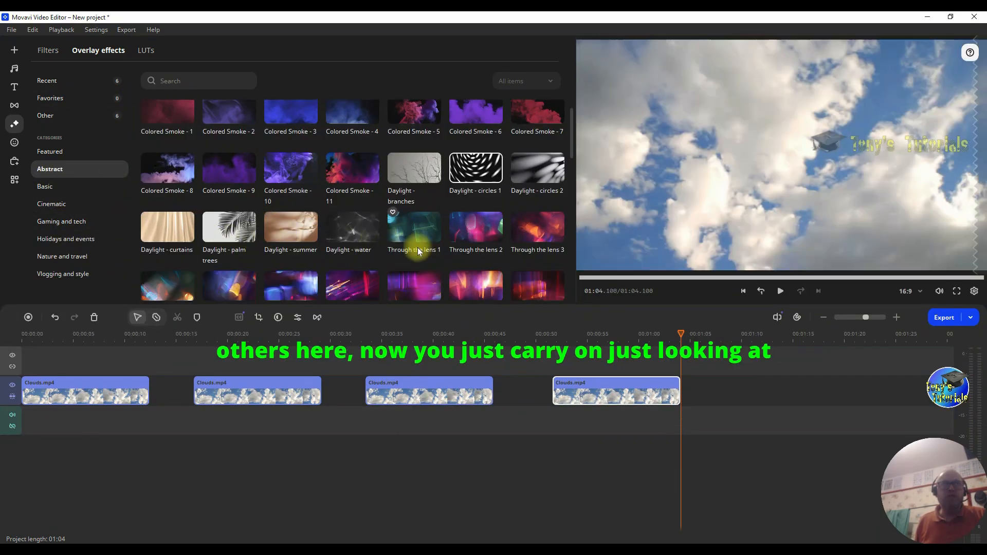
scroll(406, 252, down, 2)
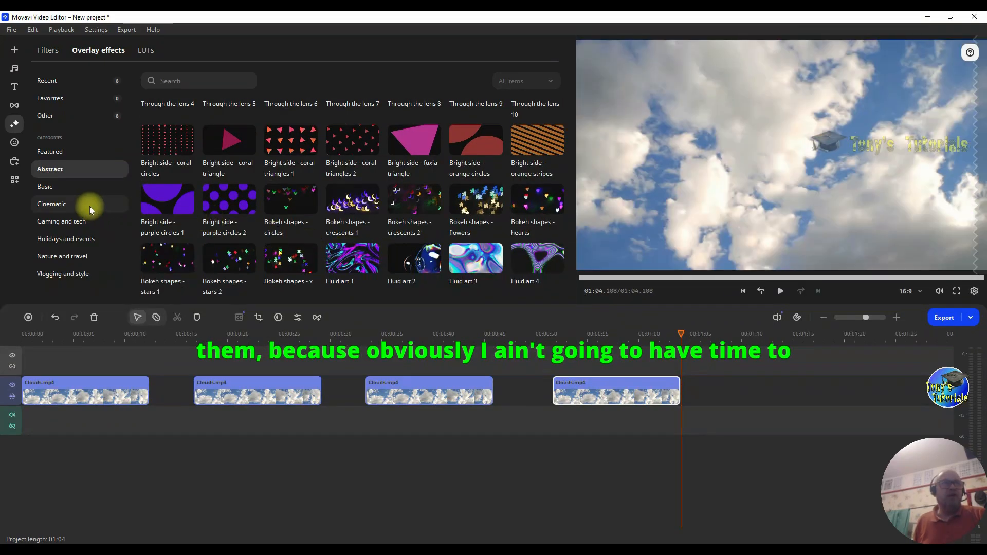
click(92, 189)
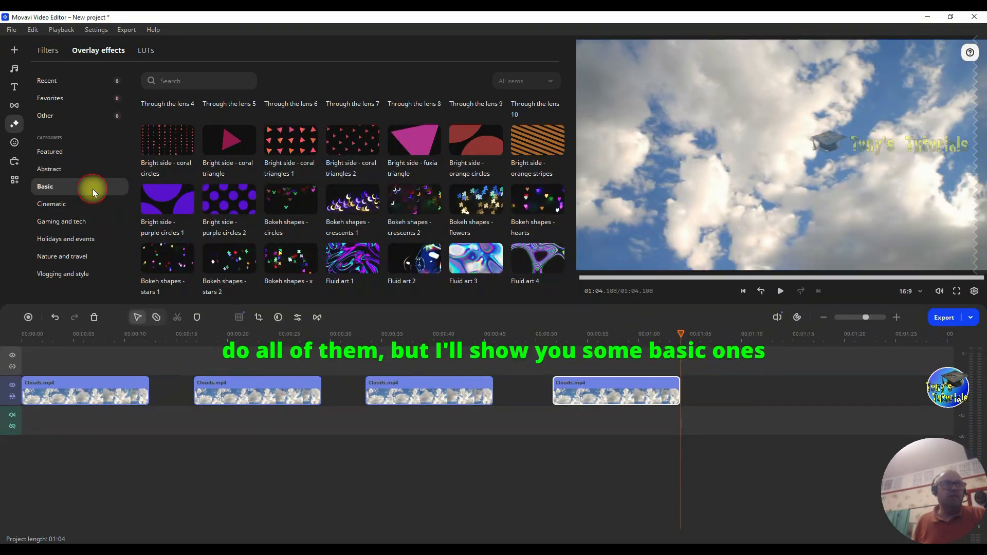
Step: Apply the Basic overlays Blurred blinds, Fluttering foliage, Glitch - style and Neon flashes to the first through fourth clips respectively
drag(169, 170, 63, 393)
drag(350, 135, 223, 386)
drag(475, 138, 404, 385)
drag(499, 219, 652, 375)
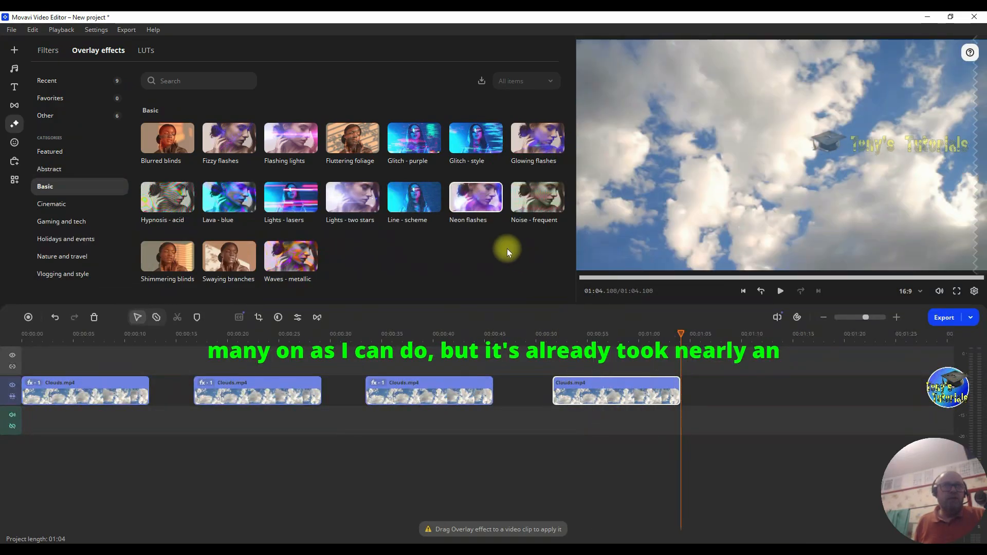
click(520, 208)
drag(520, 204, 593, 396)
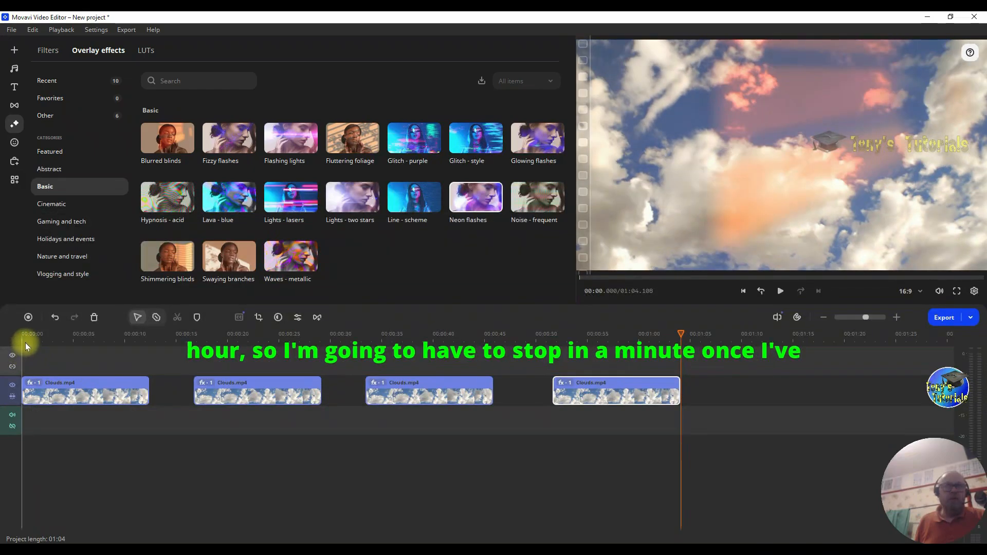
Step: Preview the Basic overlays from the project start, skipping ahead to the beginning of each of the four clips
click(25, 342)
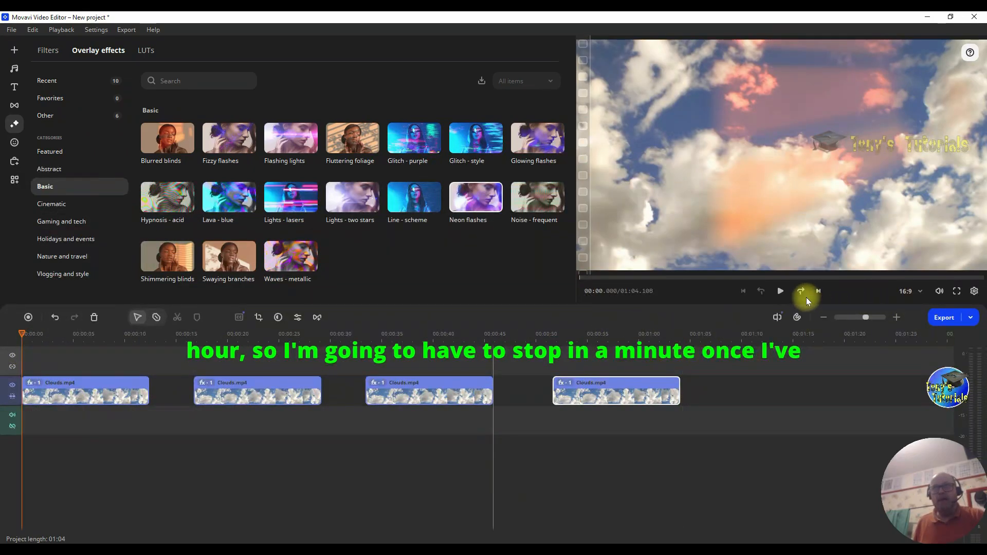
click(778, 292)
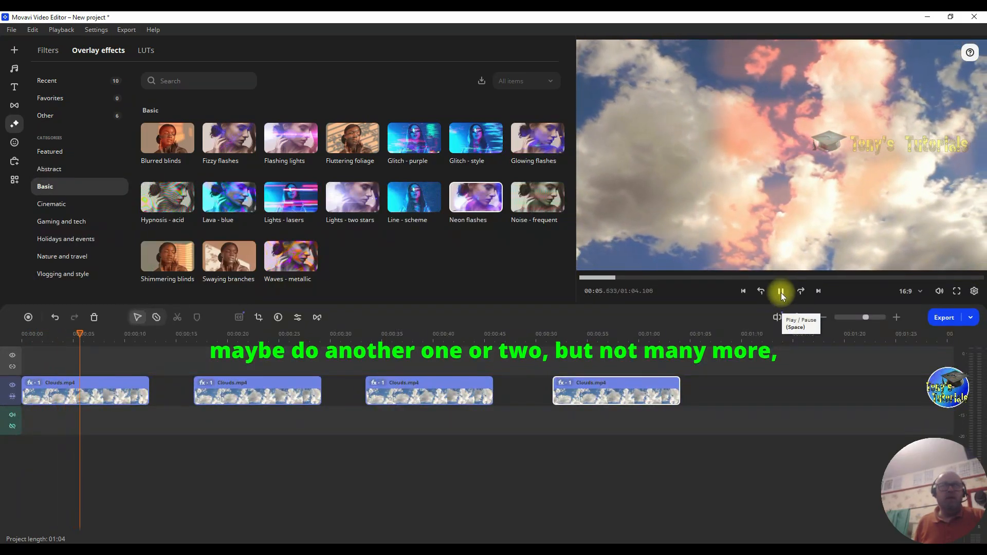
click(221, 341)
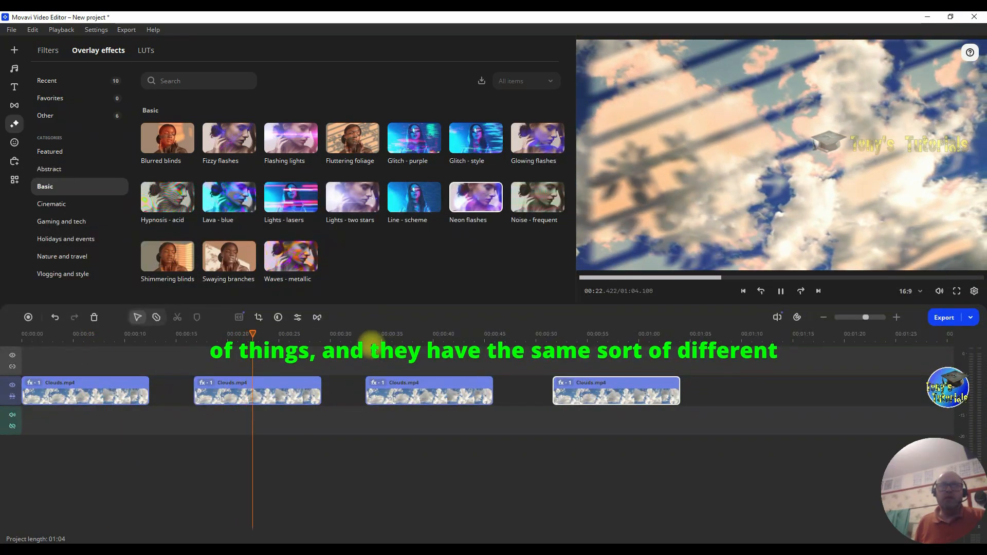
click(374, 337)
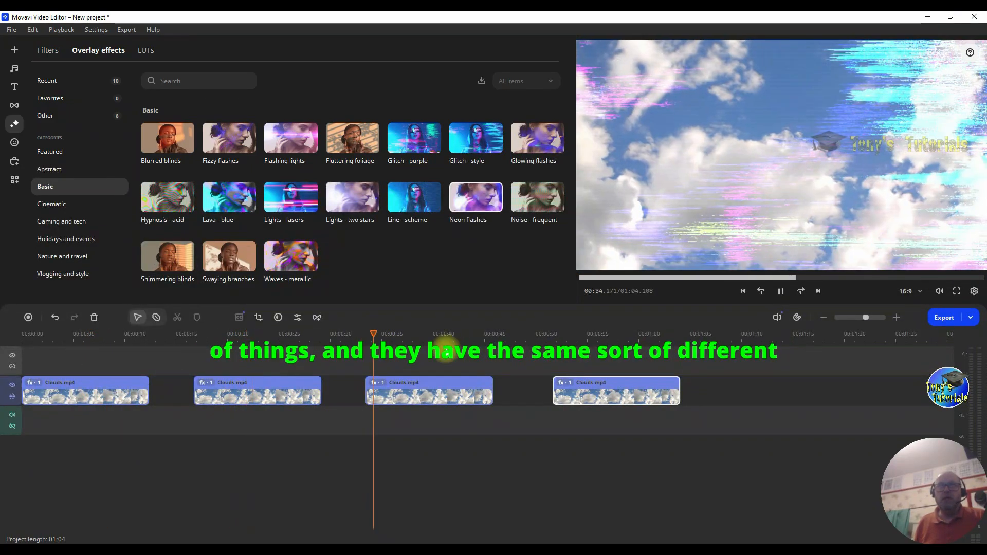
click(555, 338)
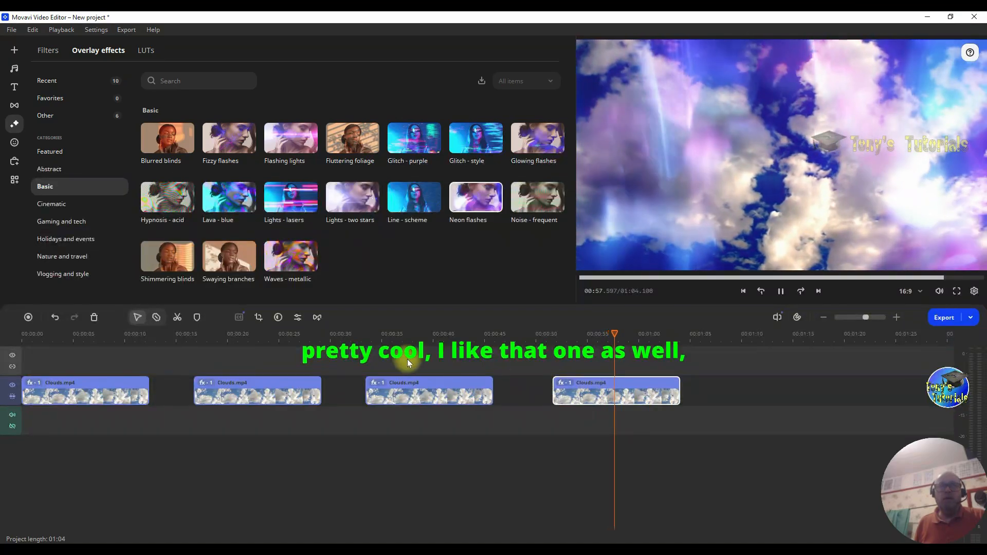
Step: Replay parts of the third, second and first clips to compare their overlays, and stop playback
click(416, 334)
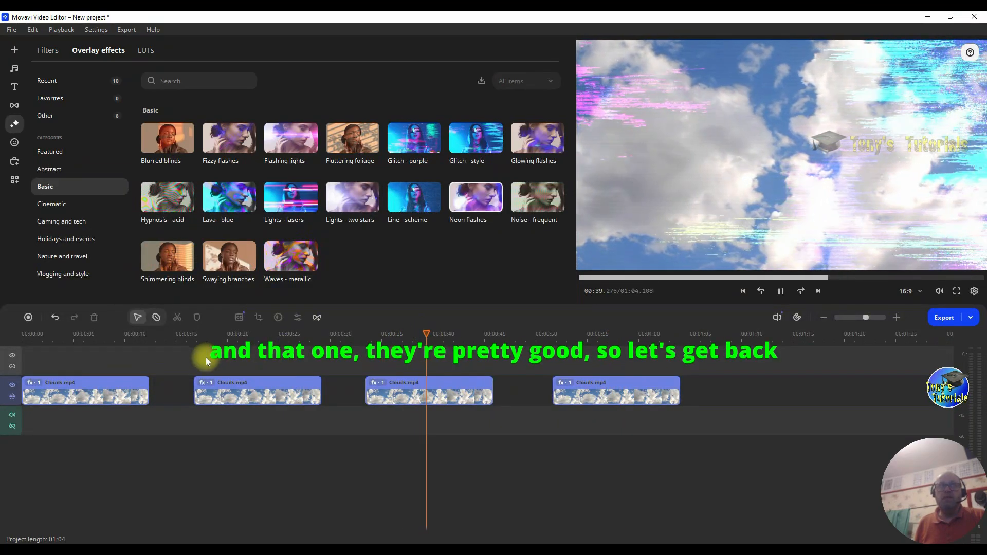
click(222, 337)
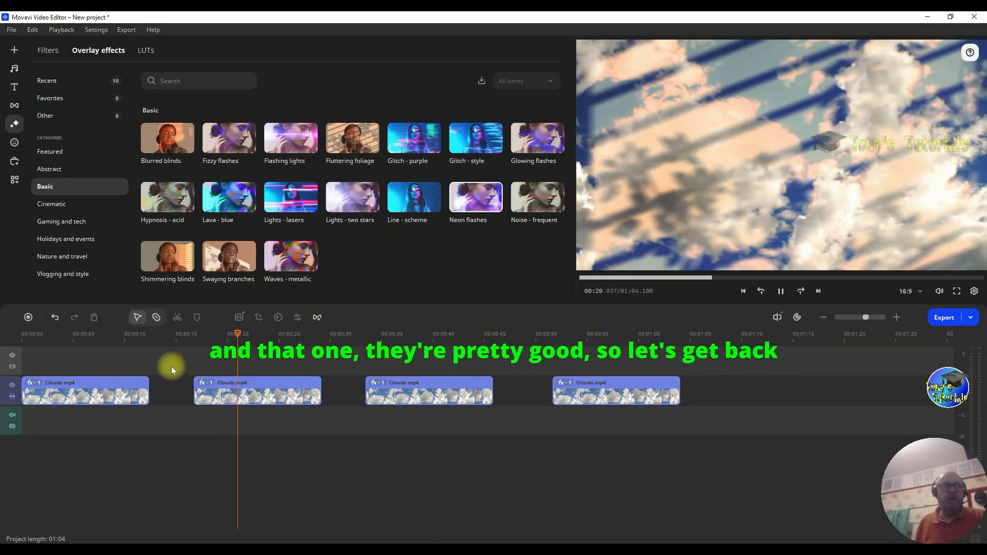
click(55, 335)
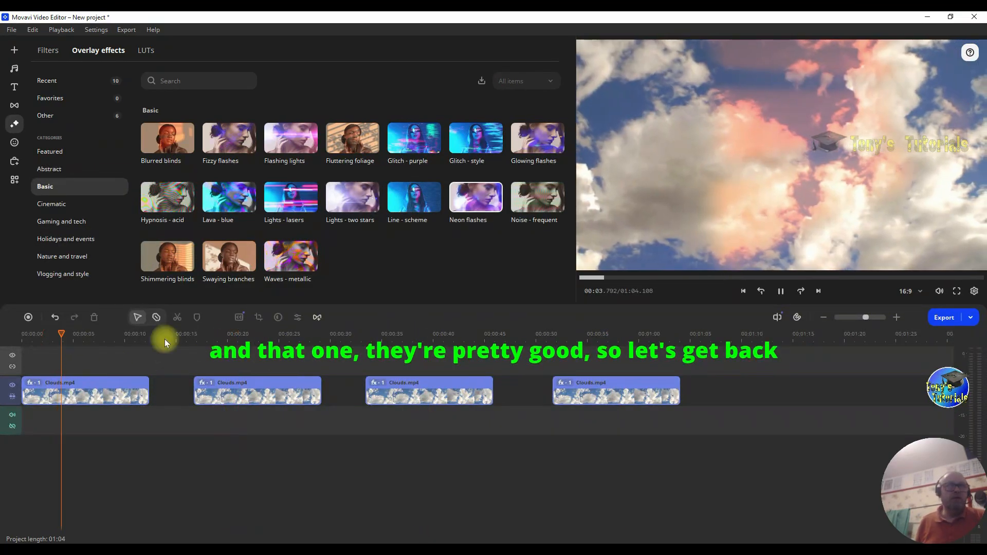
click(780, 291)
Step: Open the first clip's applied effects at the project start and set Blurred blinds to Color burn blending at 100% strength
click(13, 339)
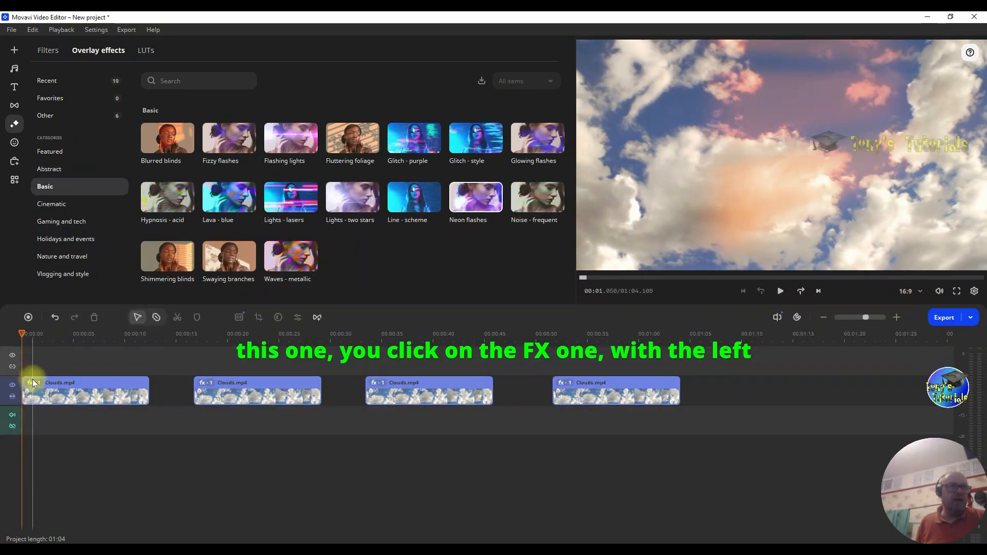
click(34, 383)
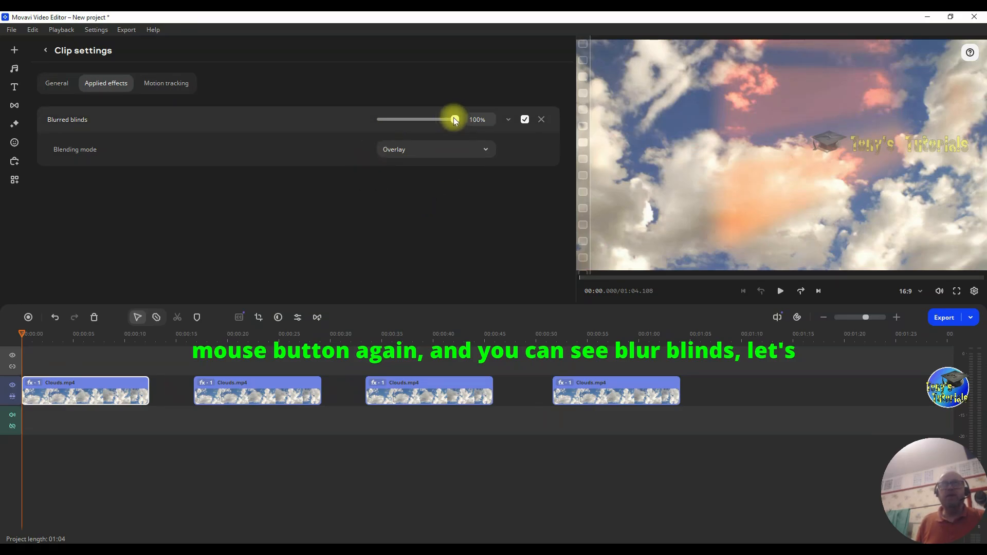
mouse_move(453, 116)
mouse_down()
mouse_move(384, 123)
mouse_move(453, 125)
mouse_up()
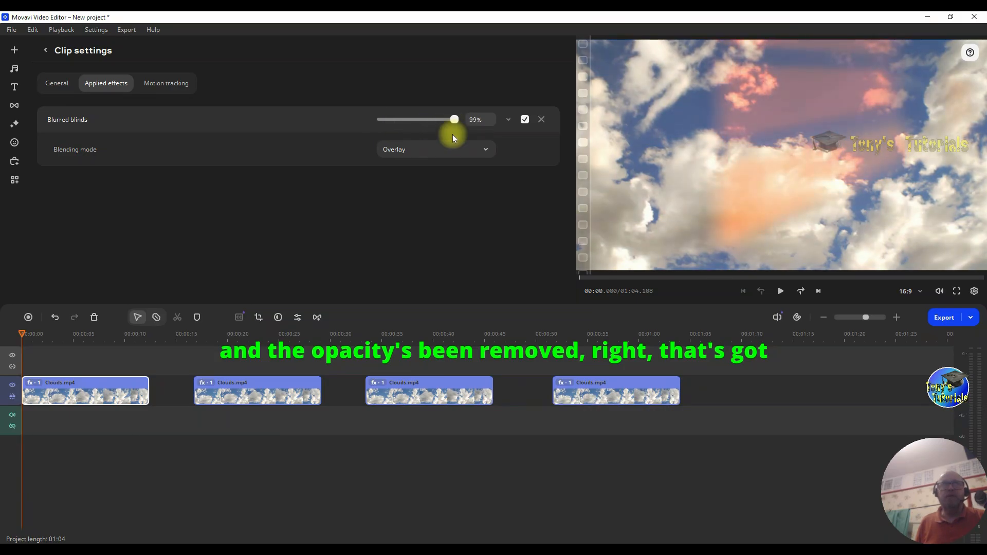
click(481, 151)
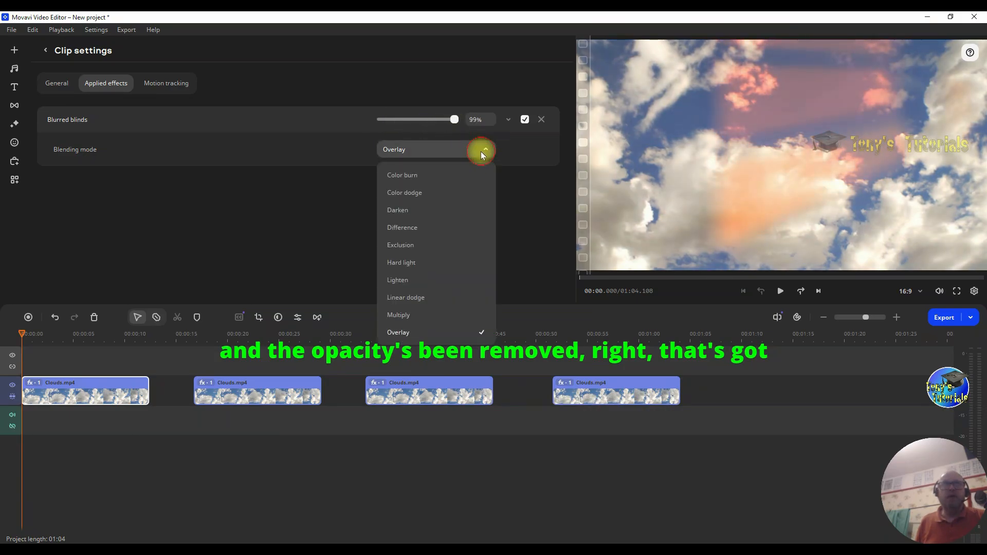
click(438, 177)
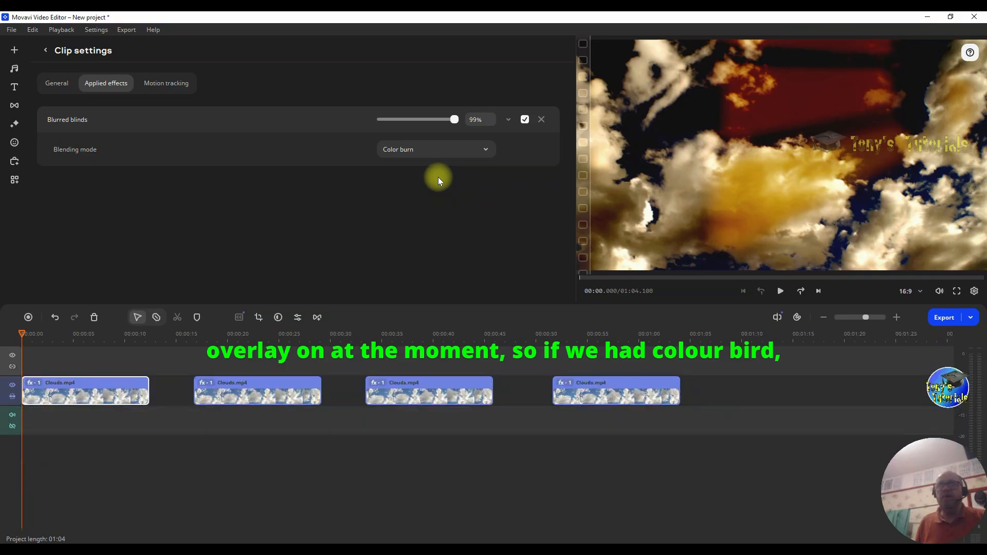
mouse_move(455, 120)
mouse_down()
mouse_move(396, 118)
mouse_move(457, 125)
mouse_up()
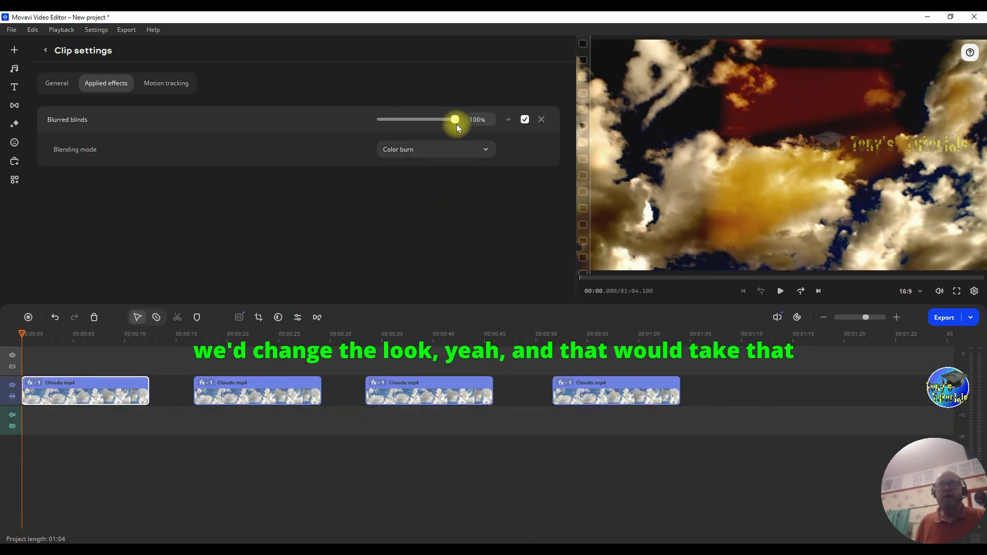
Step: Try the Darken and Difference blending modes on the first clip's Blurred blinds, leaving the strength at 100%
click(486, 150)
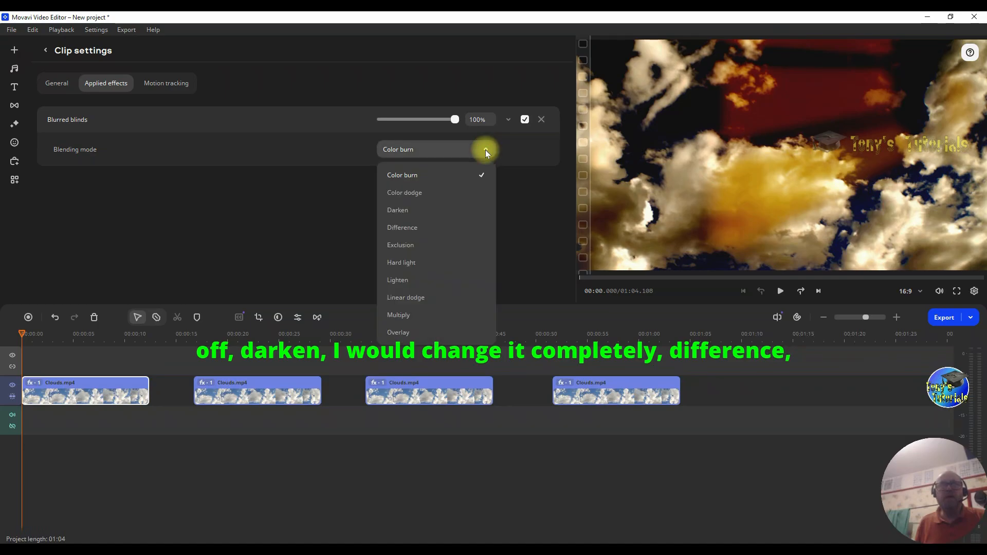
click(434, 210)
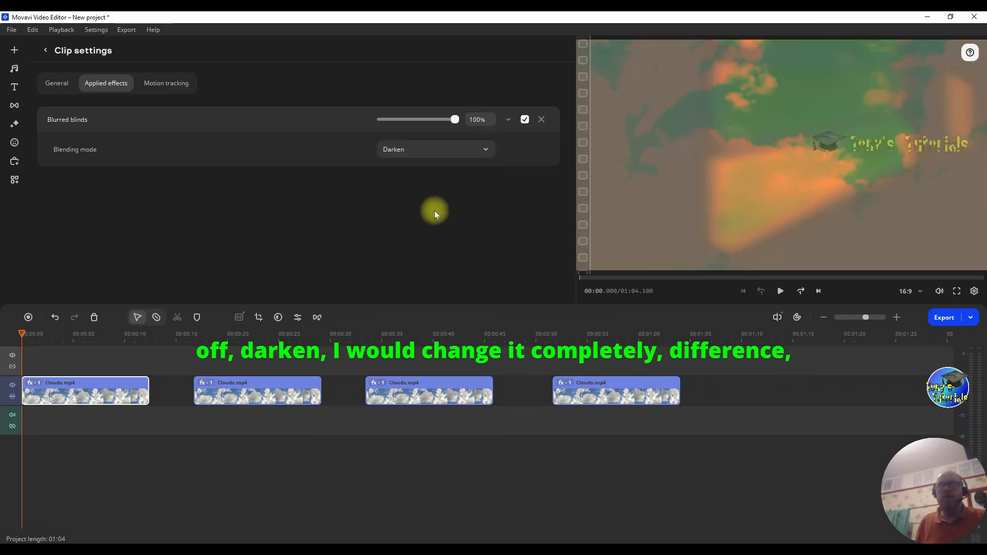
click(479, 151)
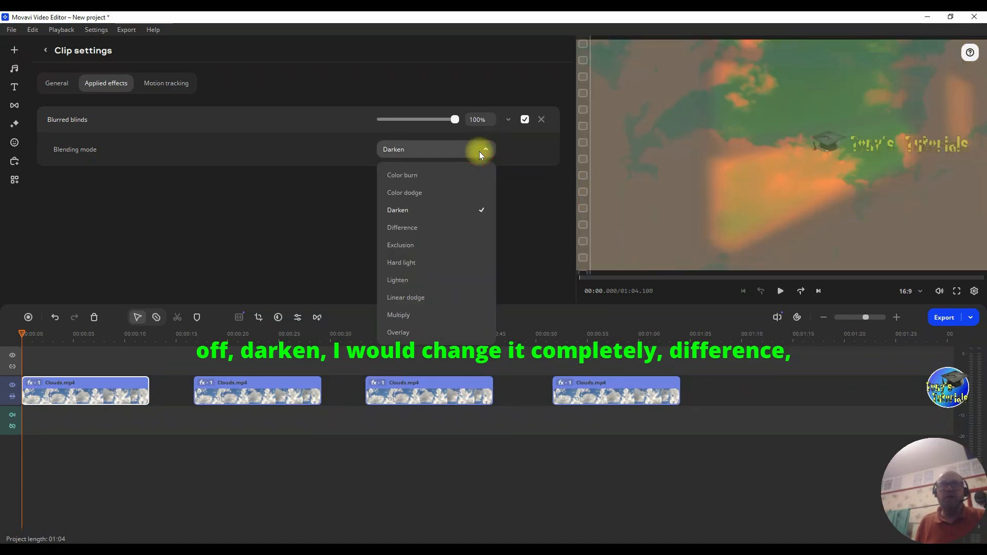
click(440, 227)
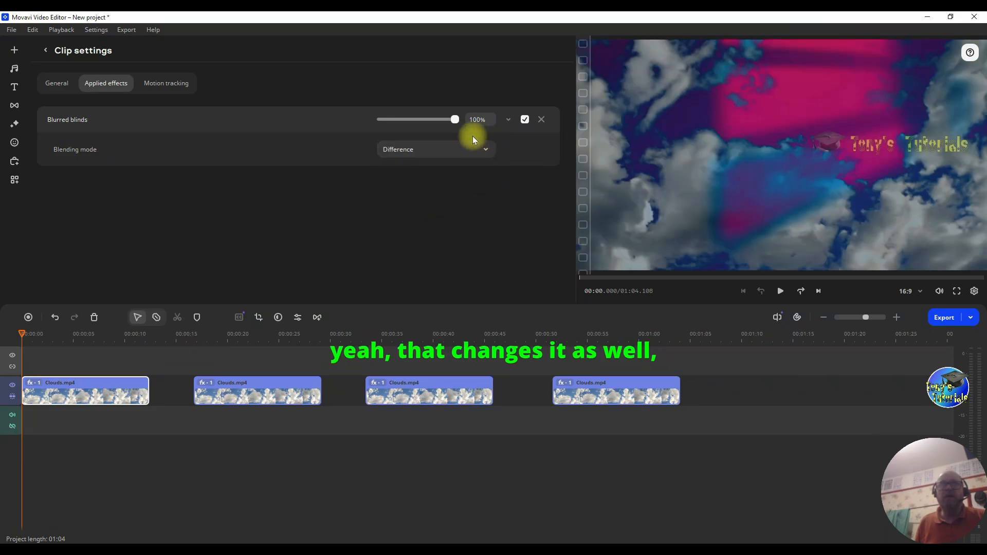
mouse_move(448, 124)
mouse_down()
mouse_move(391, 121)
mouse_move(454, 120)
mouse_up()
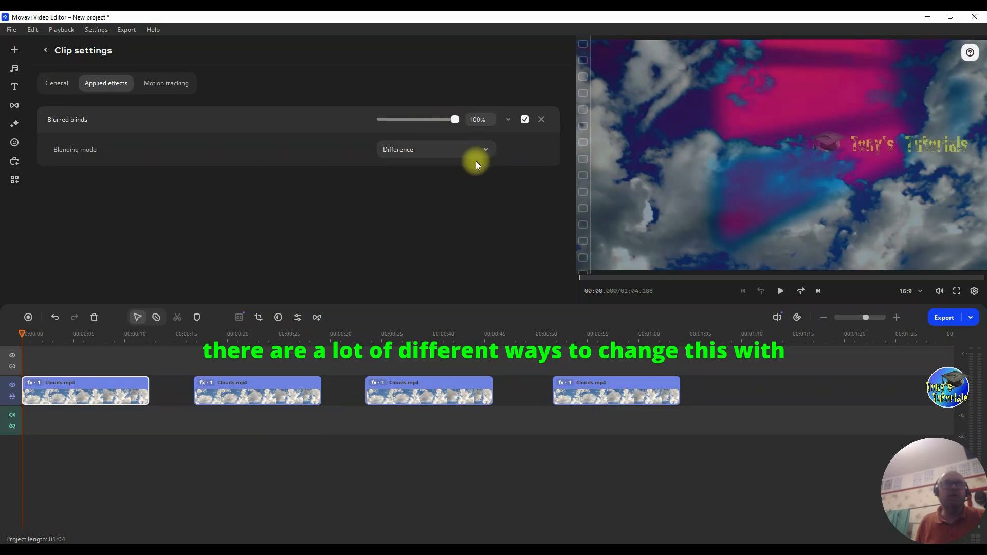
Step: Try Linear dodge blending on the first clip's Blurred blinds with the strength lowered to 92%
click(484, 149)
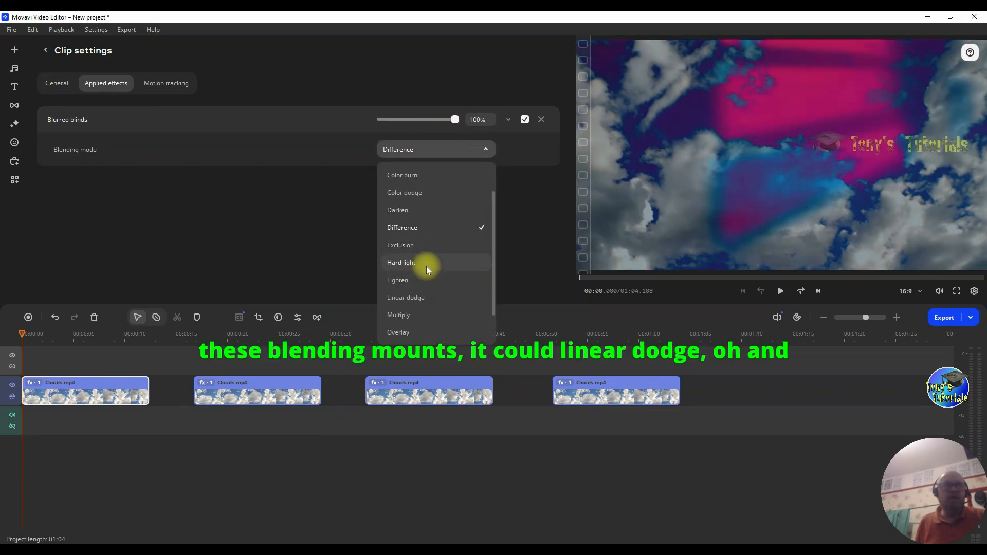
click(434, 295)
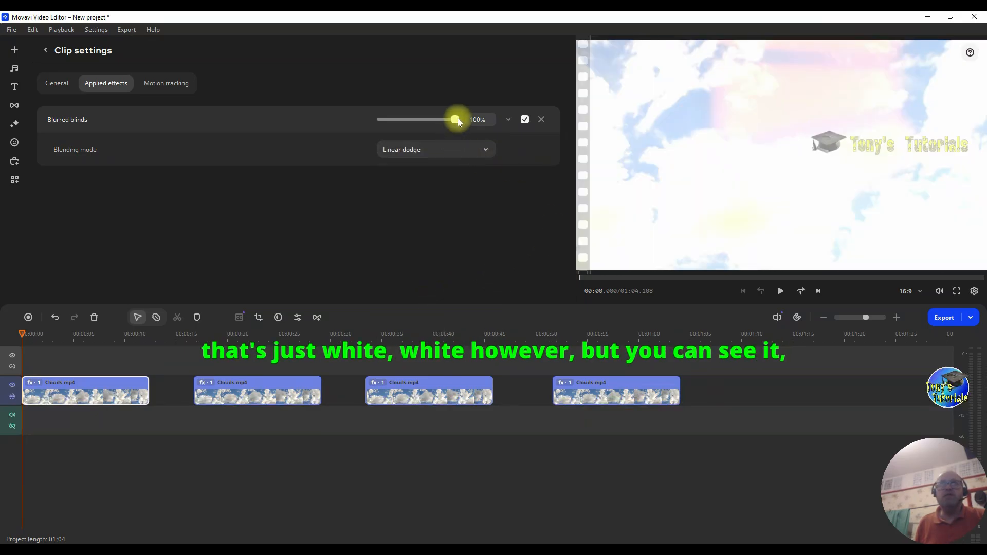
mouse_move(454, 122)
mouse_down()
mouse_move(427, 119)
mouse_move(449, 124)
mouse_up()
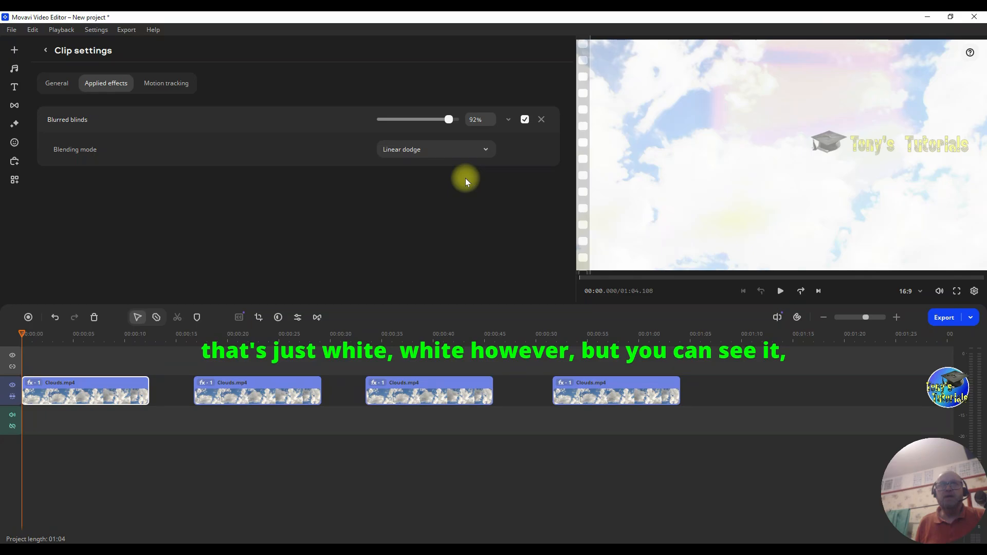
Step: Set the first clip's Blurred blinds to Multiply blending at 100% strength
click(483, 150)
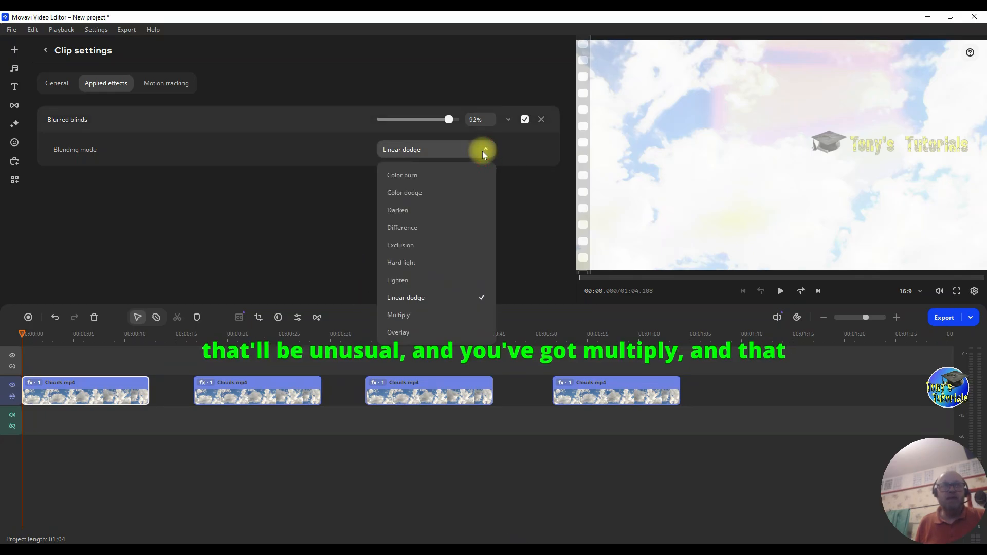
click(430, 315)
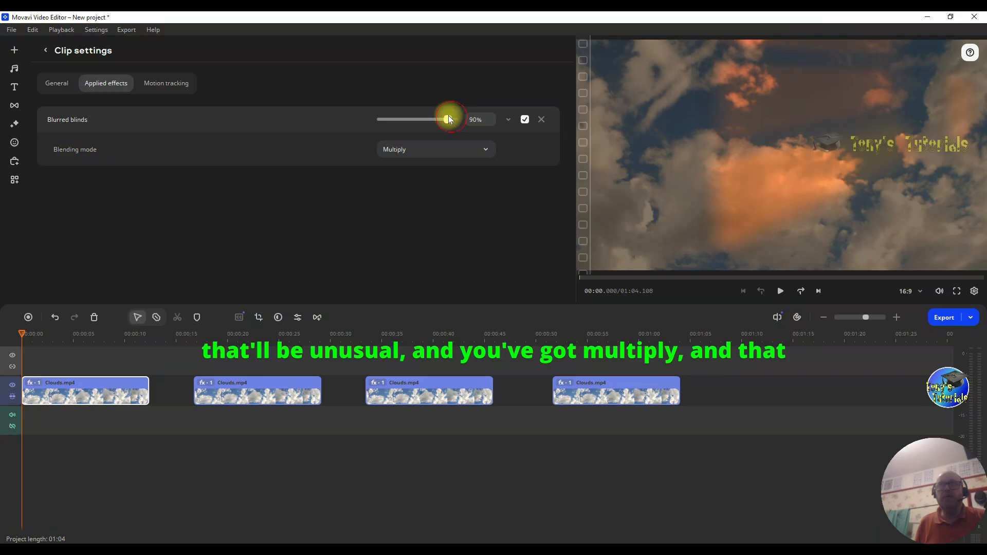
drag(450, 119, 471, 113)
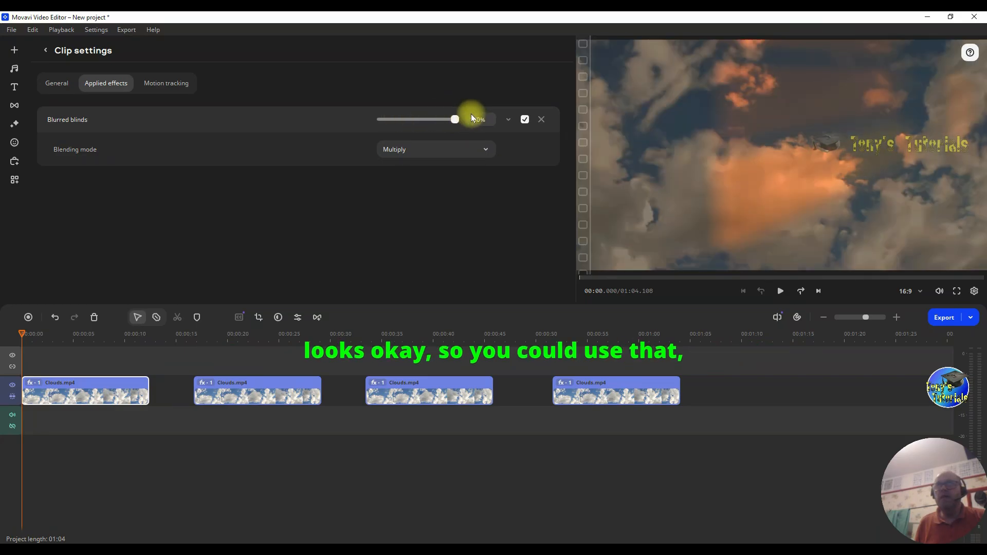
Step: Try the Screen and Soft light blending modes on the first clip's Blurred blinds, leaving the strength at 100%
click(485, 150)
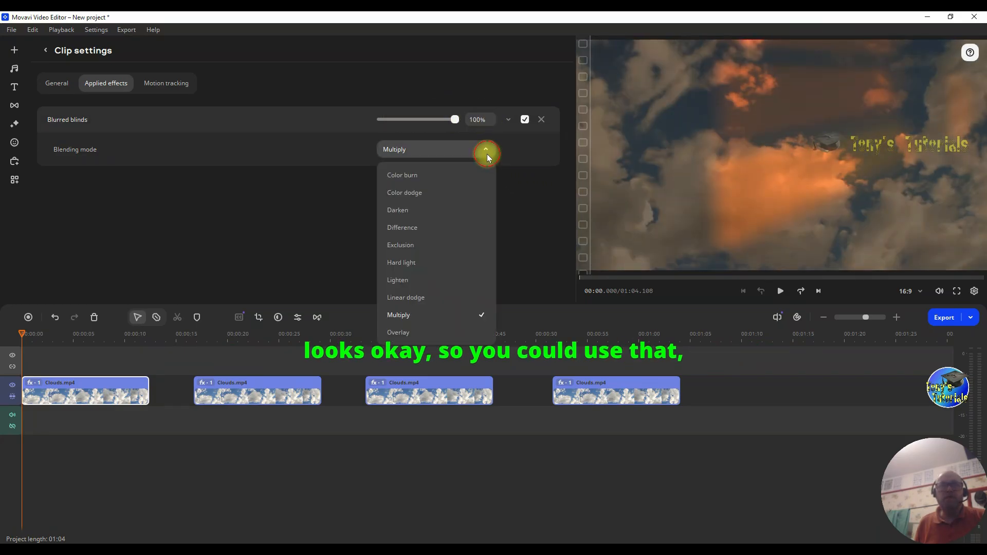
scroll(469, 236, down, 1)
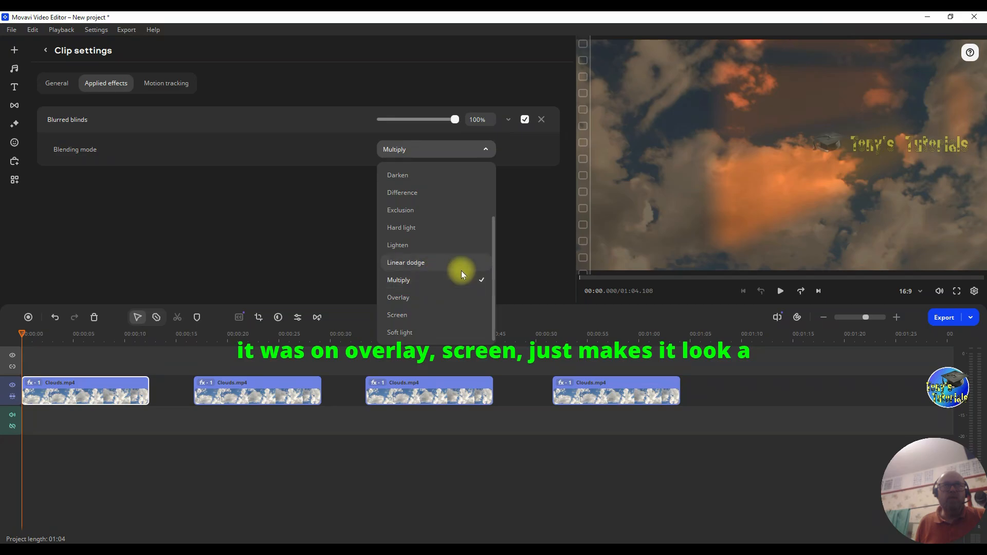
click(437, 319)
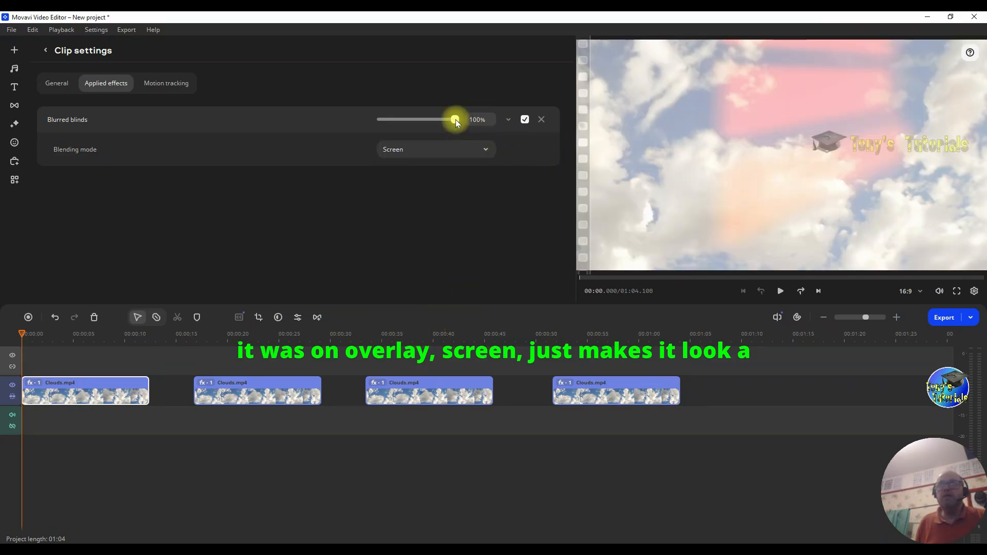
mouse_move(455, 119)
mouse_down()
mouse_move(406, 118)
mouse_move(458, 118)
mouse_up()
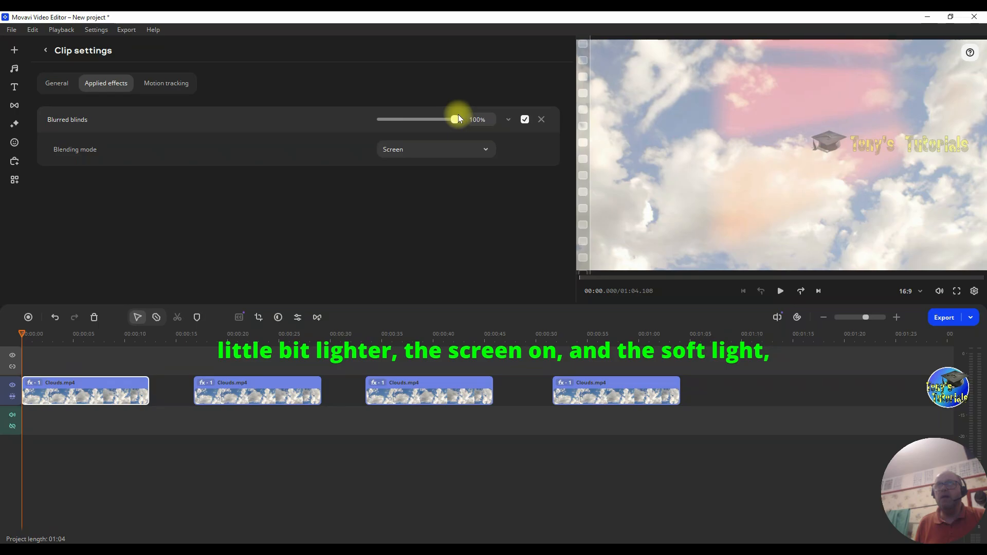
click(484, 150)
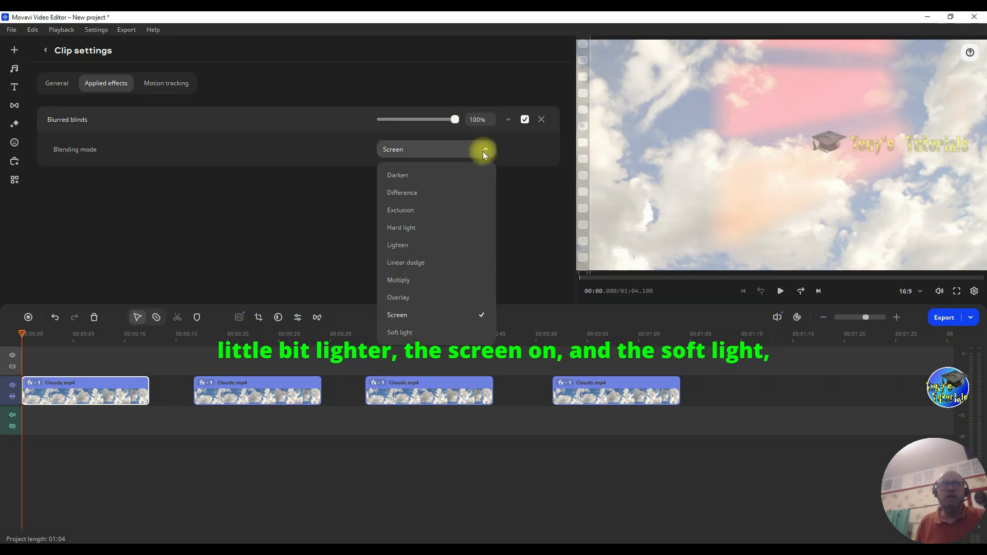
click(454, 339)
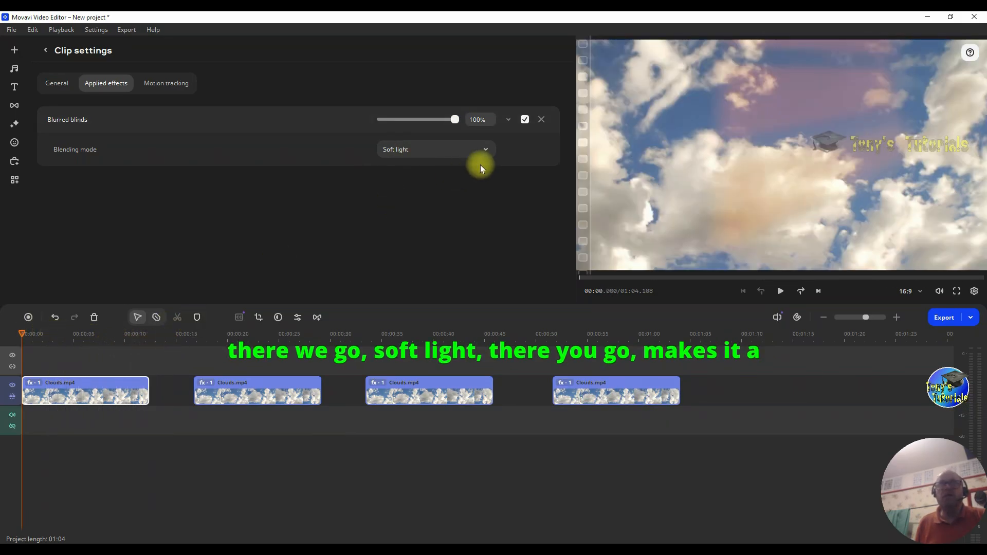
Step: Return the first clip's Blurred blinds to Overlay blending, preview it at 3 seconds, and remove the effect
click(478, 151)
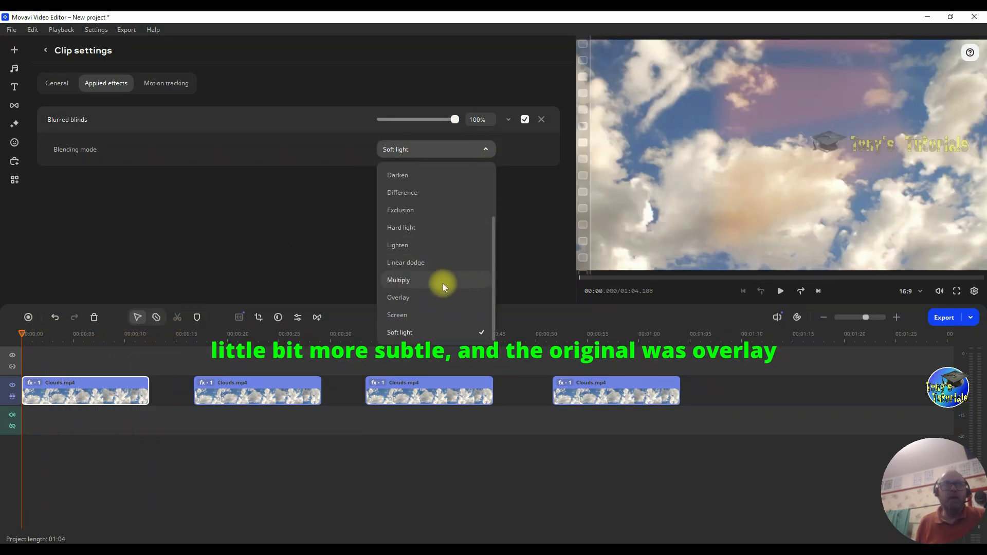
click(404, 297)
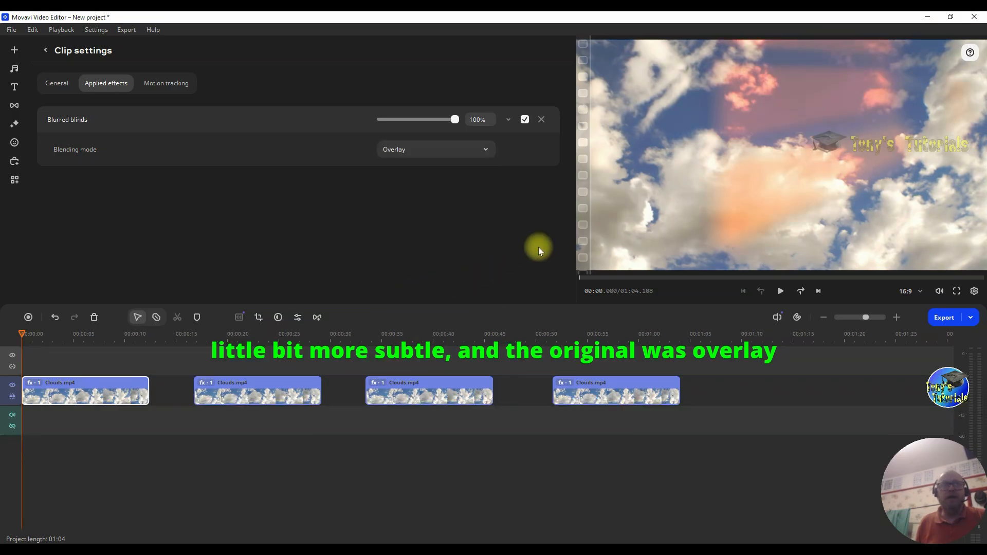
drag(22, 335, 53, 343)
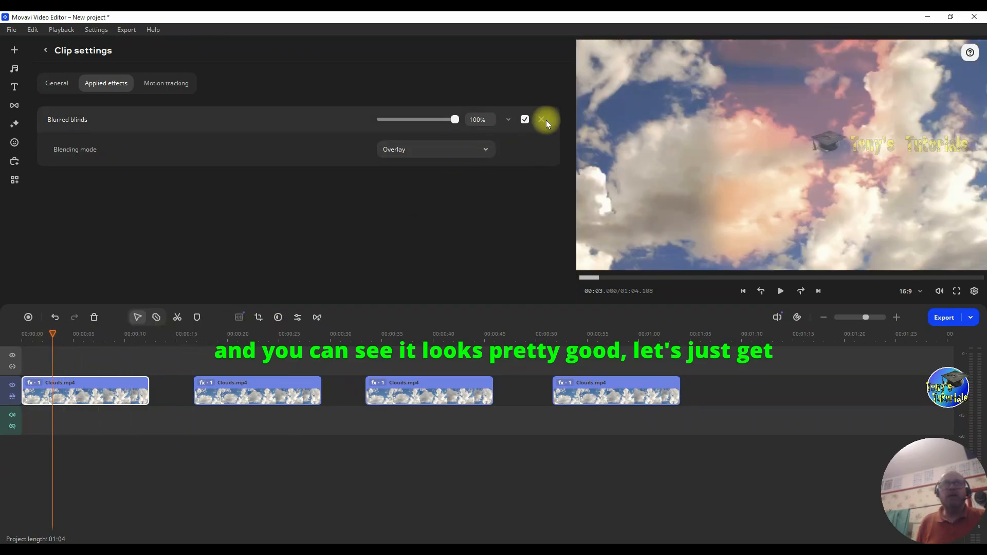
click(545, 118)
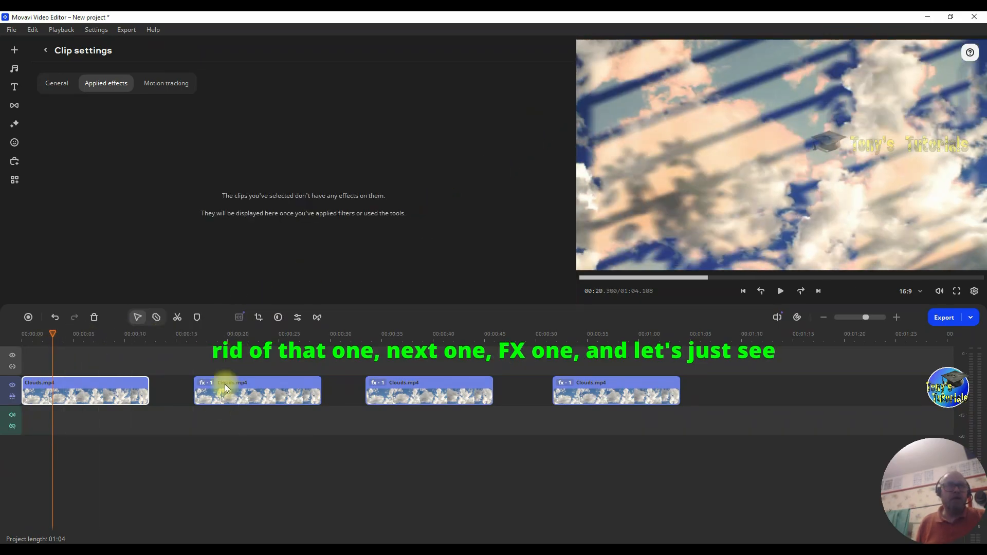
Step: Open the second clip's applied effects and preview Fluttering foliage with Color burn blending at 100% strength
click(210, 384)
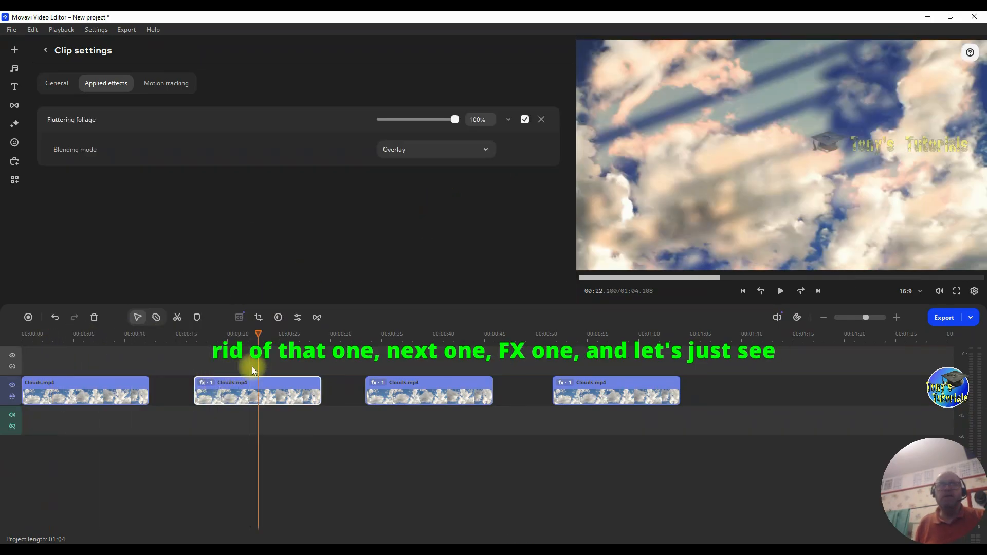
mouse_move(457, 118)
mouse_down()
mouse_move(375, 121)
mouse_move(461, 122)
mouse_up()
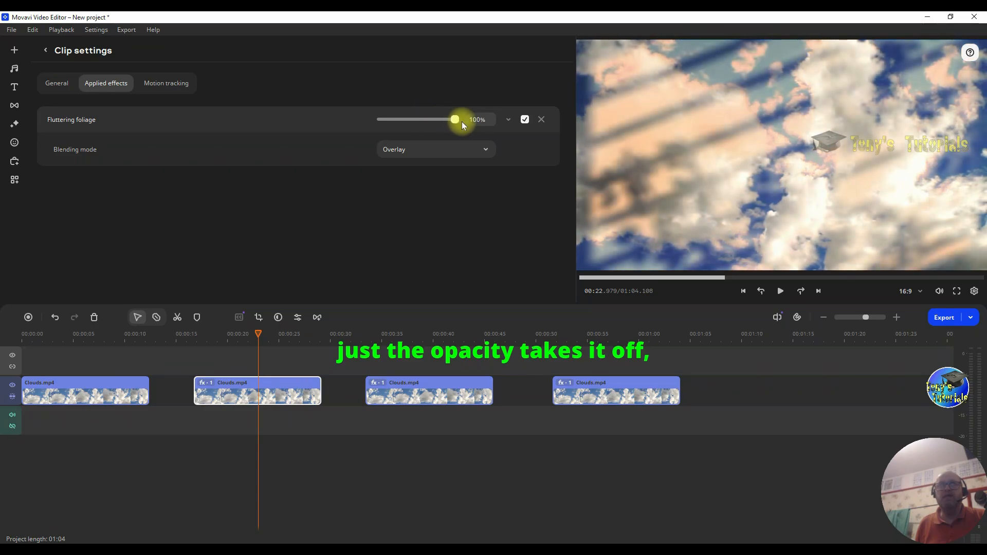
click(481, 150)
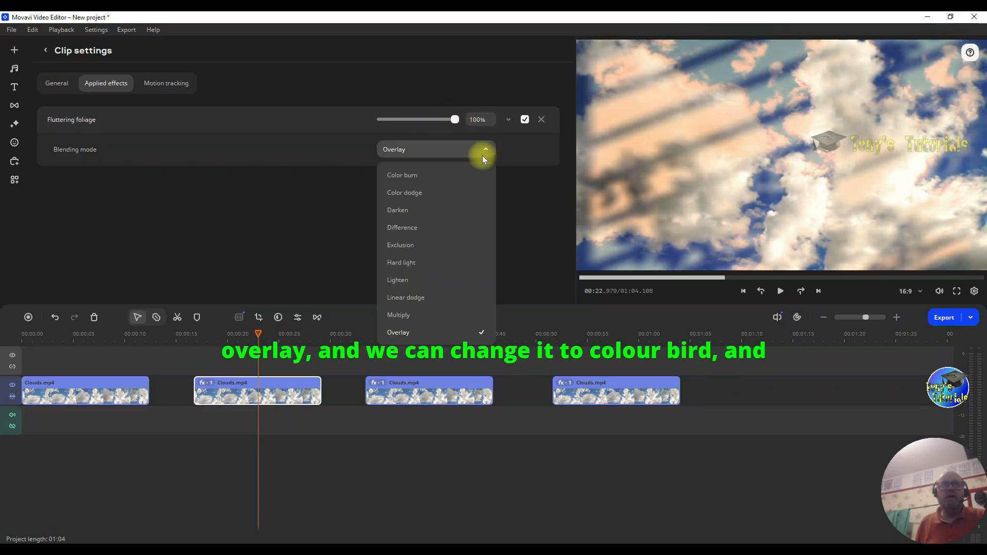
click(433, 176)
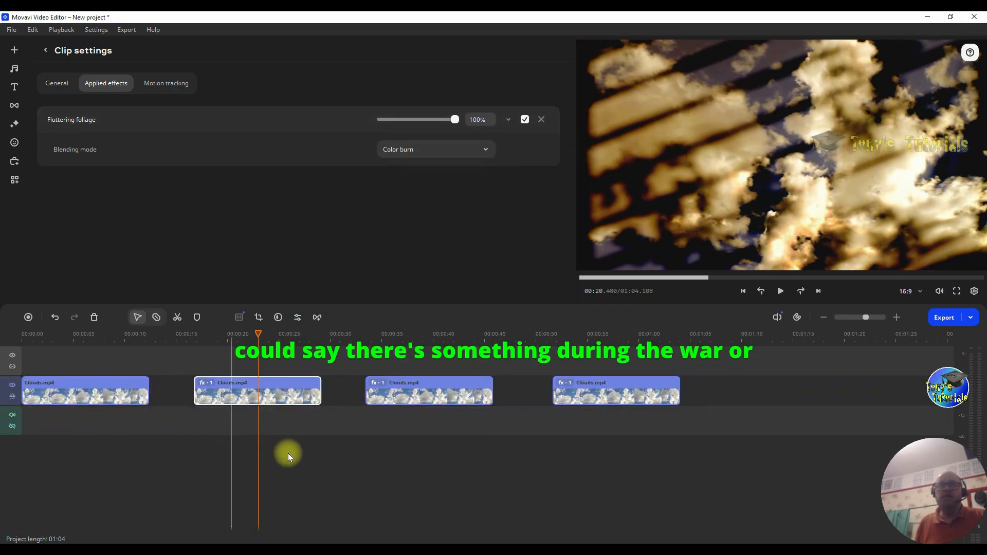
mouse_move(255, 335)
mouse_down()
mouse_move(221, 336)
mouse_move(243, 335)
mouse_up()
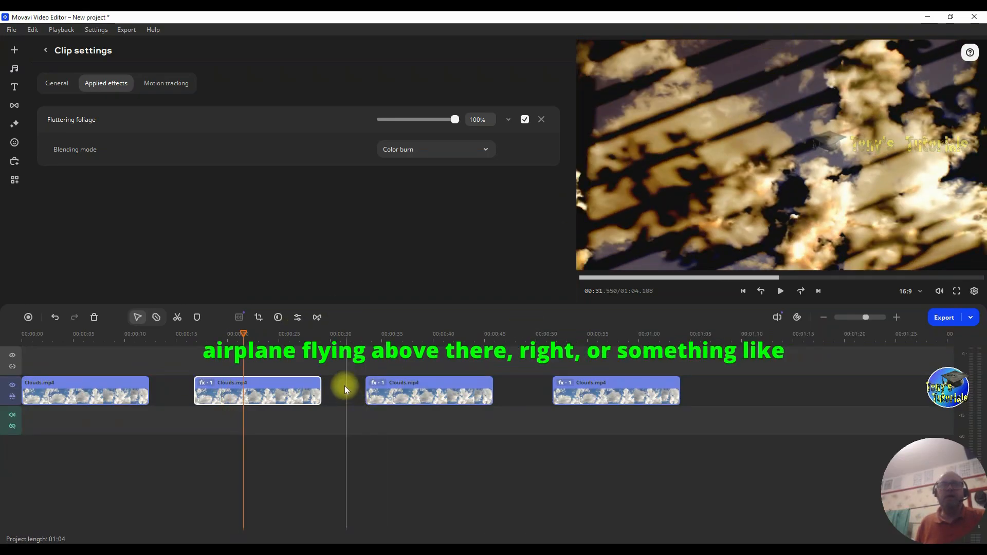
mouse_move(243, 337)
mouse_down()
mouse_move(324, 340)
mouse_move(249, 341)
mouse_up()
Step: Try Color dodge and Difference blending on the second clip's Fluttering foliage, previewing Difference further along the clip
click(468, 150)
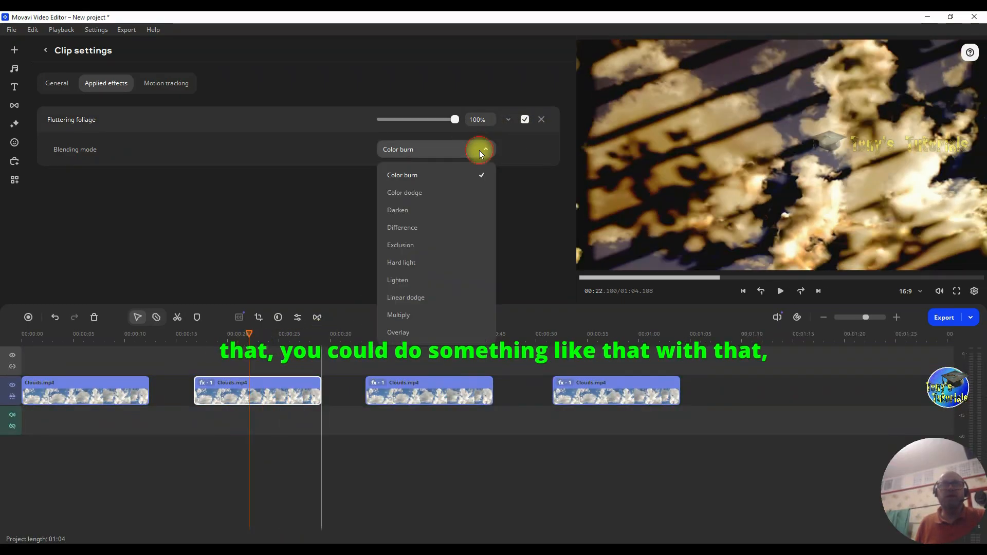
click(445, 196)
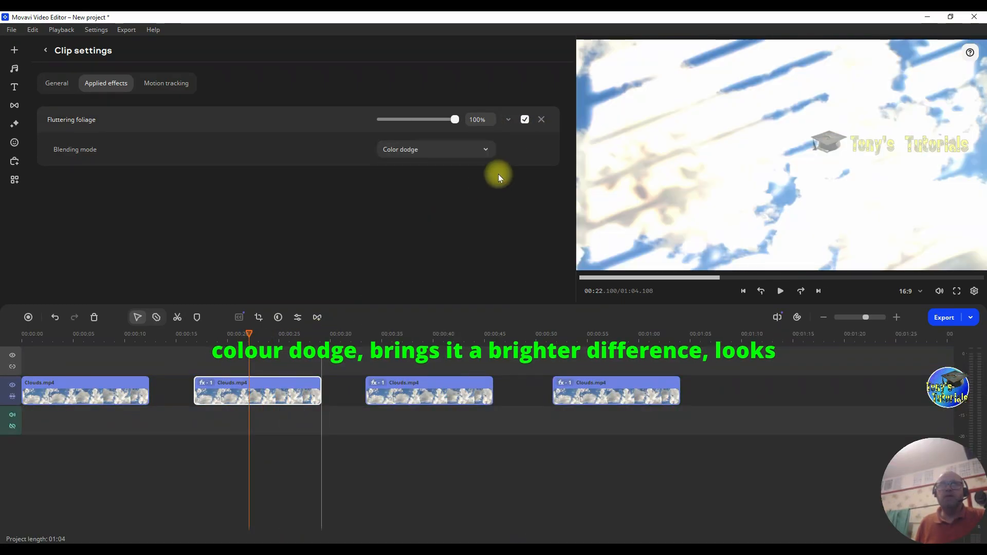
click(486, 150)
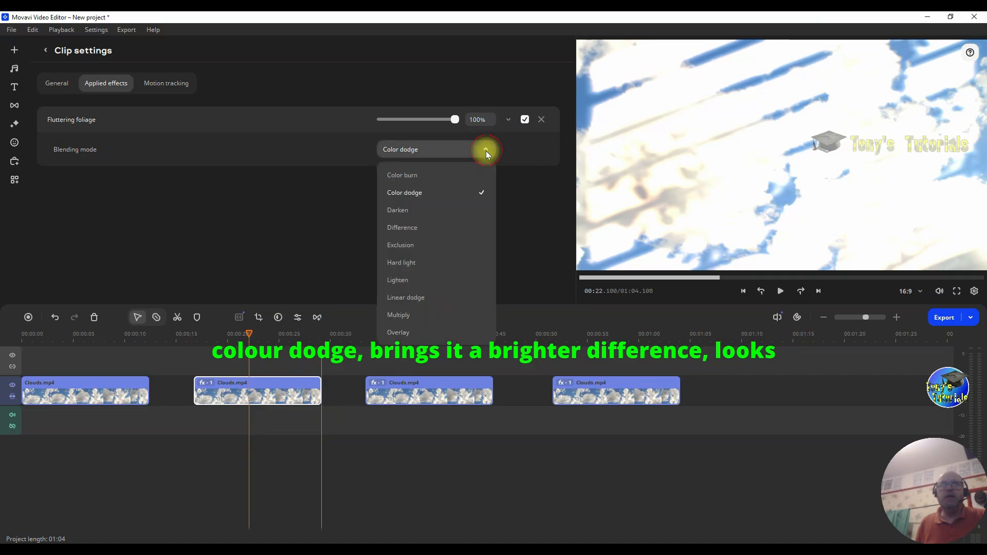
click(440, 232)
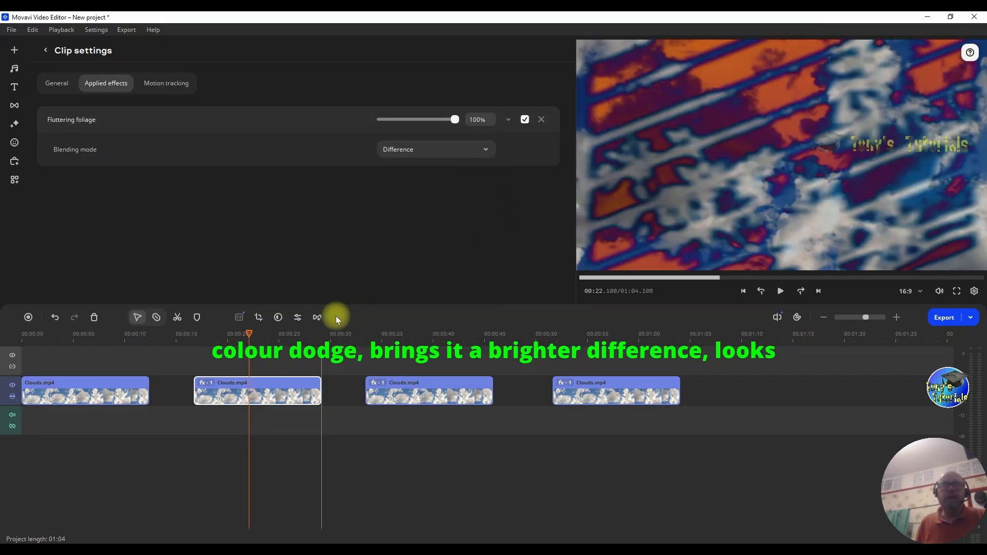
drag(249, 334, 273, 334)
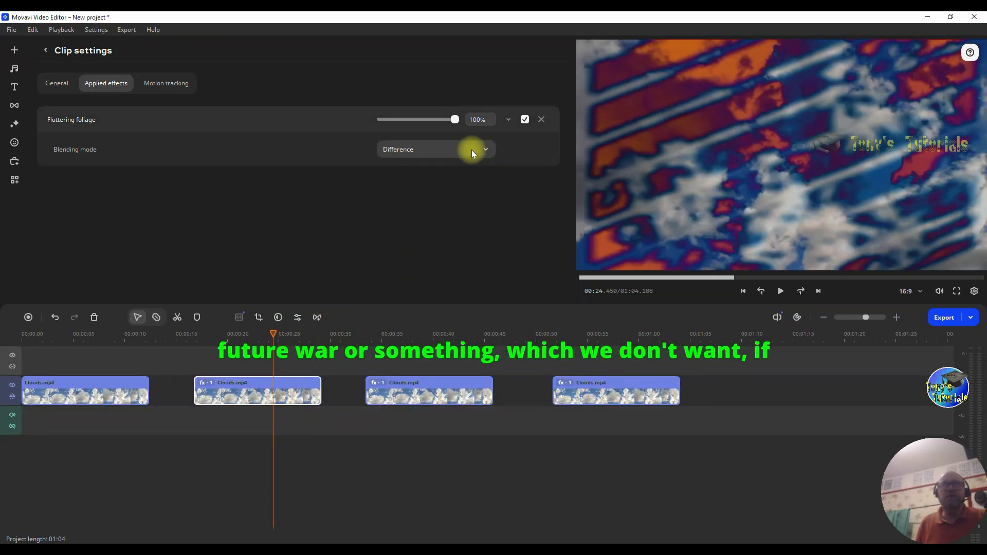
Step: Try Hard light and Lighten blending on the second clip's Fluttering foliage, previewing Hard light further along the clip
click(472, 151)
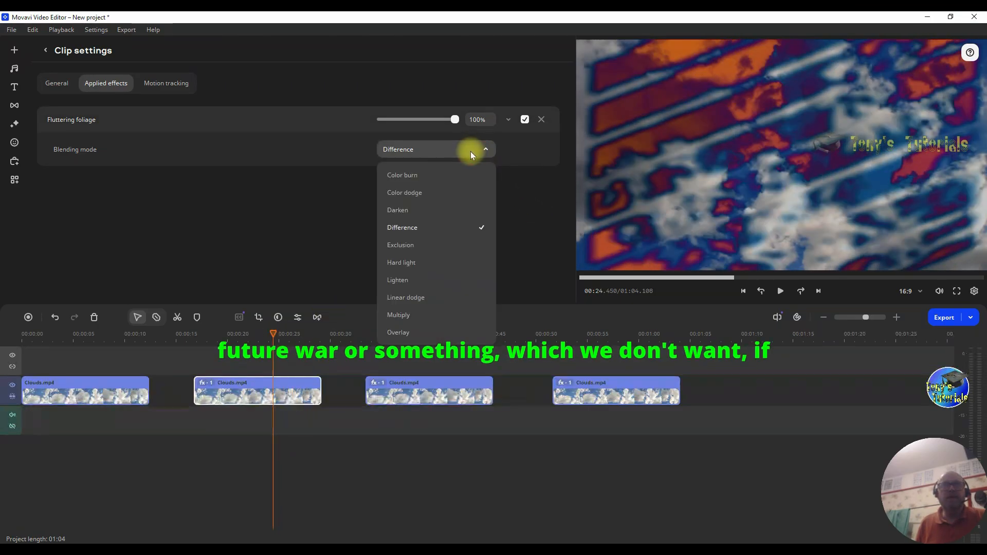
click(428, 263)
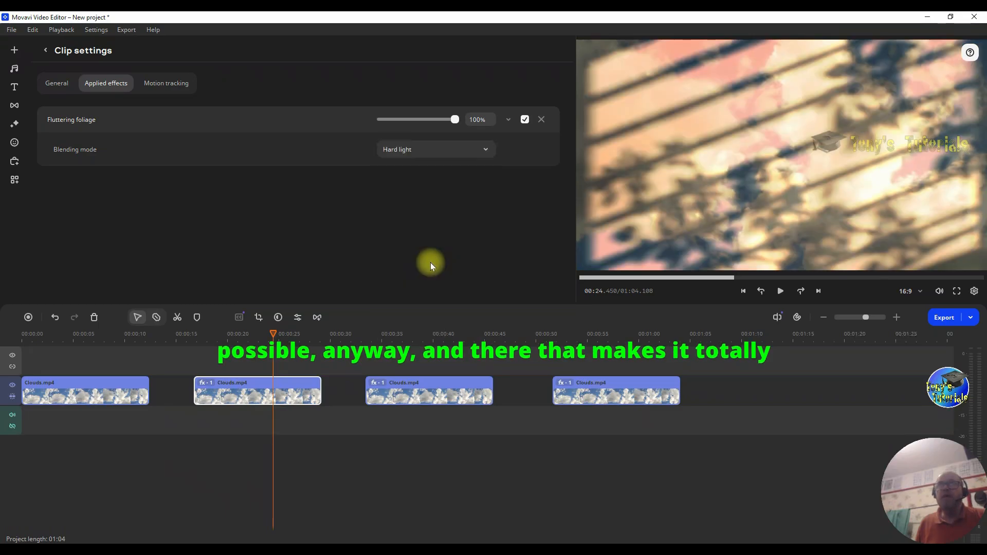
mouse_move(273, 334)
mouse_down()
mouse_move(203, 333)
mouse_move(286, 334)
mouse_up()
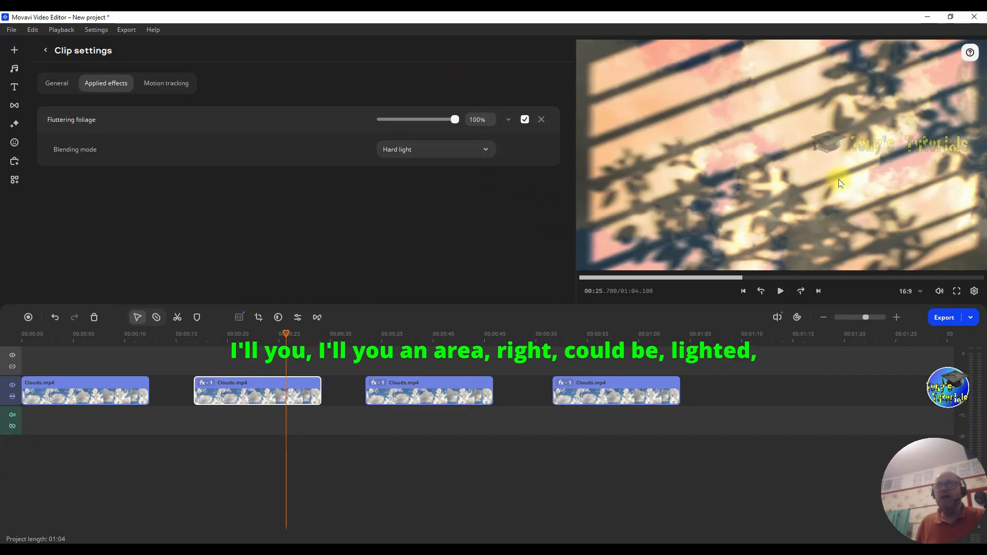
click(474, 149)
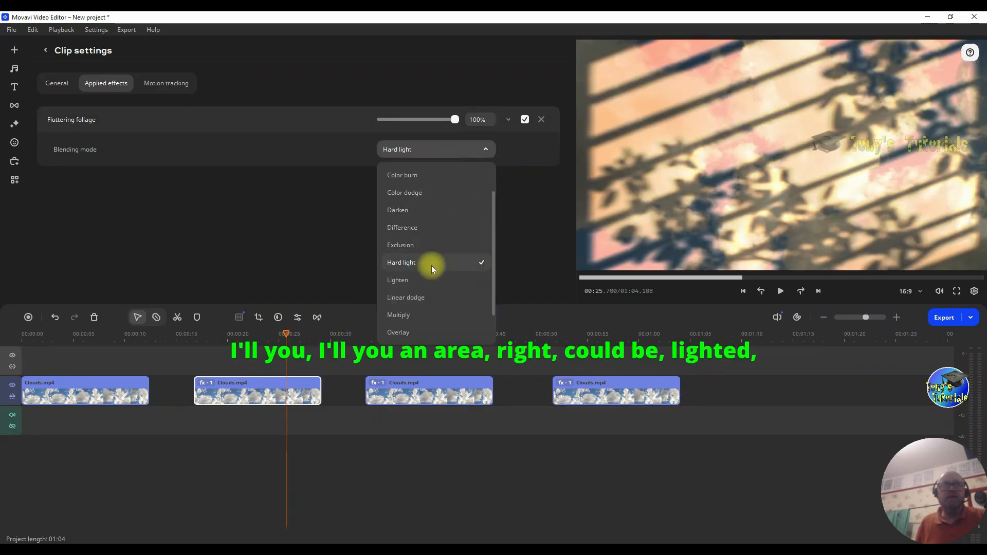
click(424, 282)
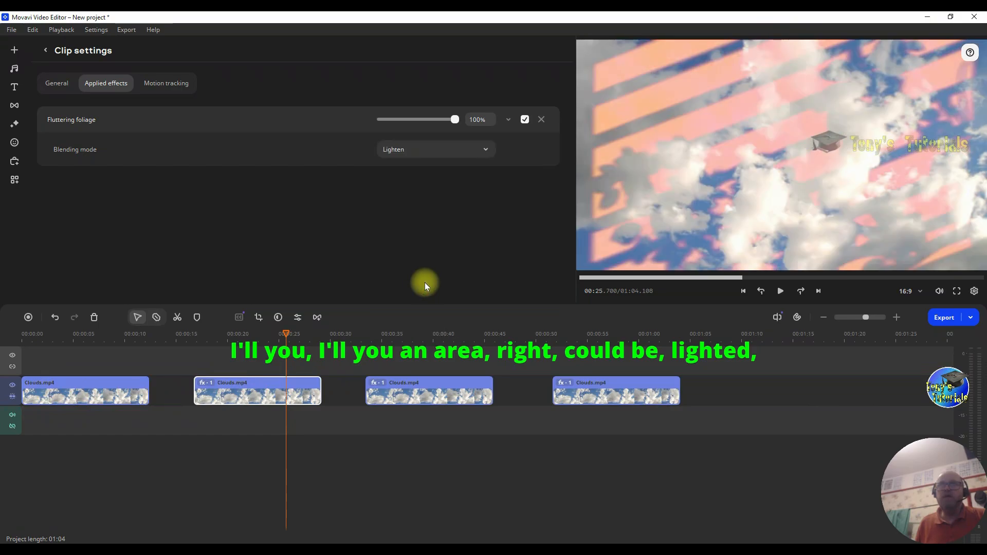
Step: Try Linear dodge blending on the second clip's Fluttering foliage and preview an earlier part of the clip
click(485, 149)
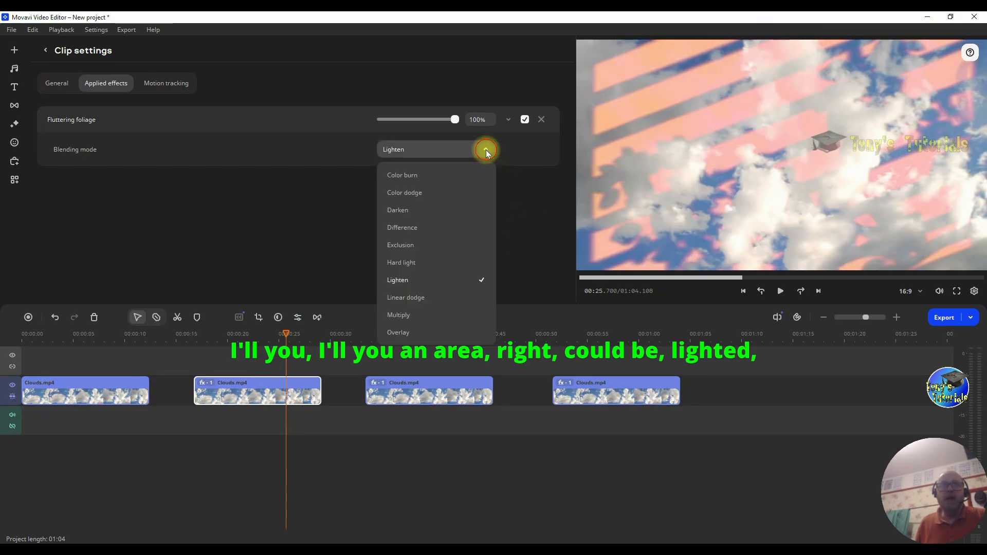
click(439, 299)
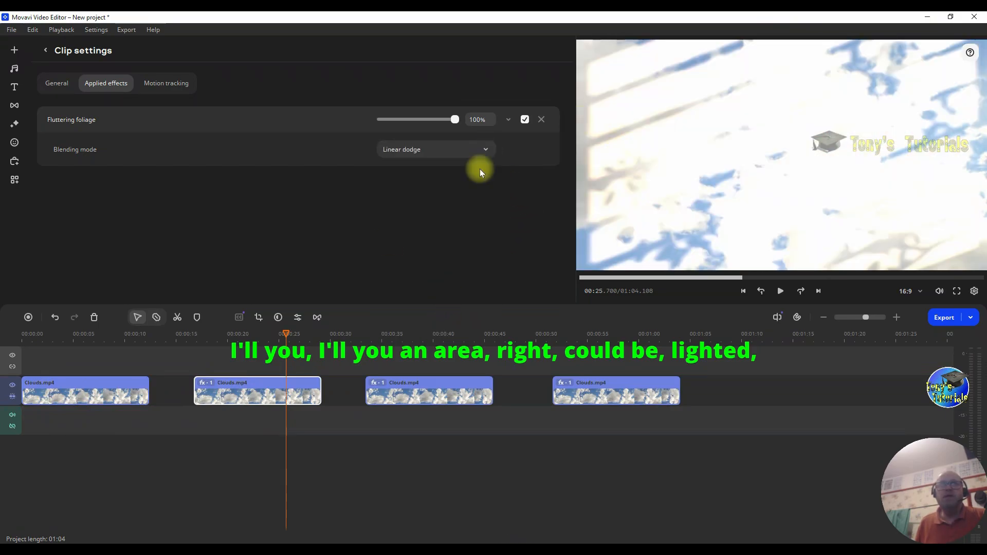
drag(287, 338, 256, 333)
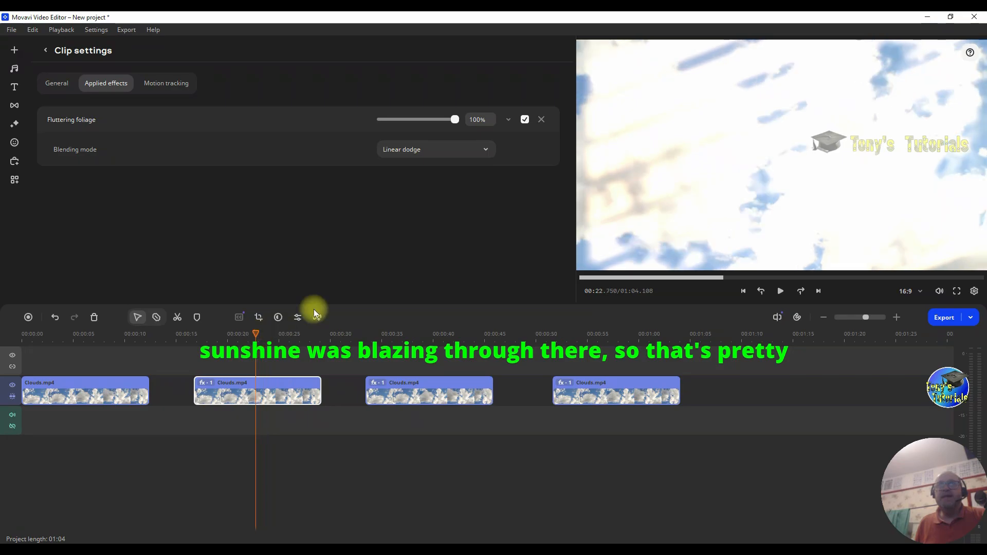
Step: Return the second clip's Fluttering foliage to Overlay blending and remove the effect from the clip
click(486, 152)
click(421, 331)
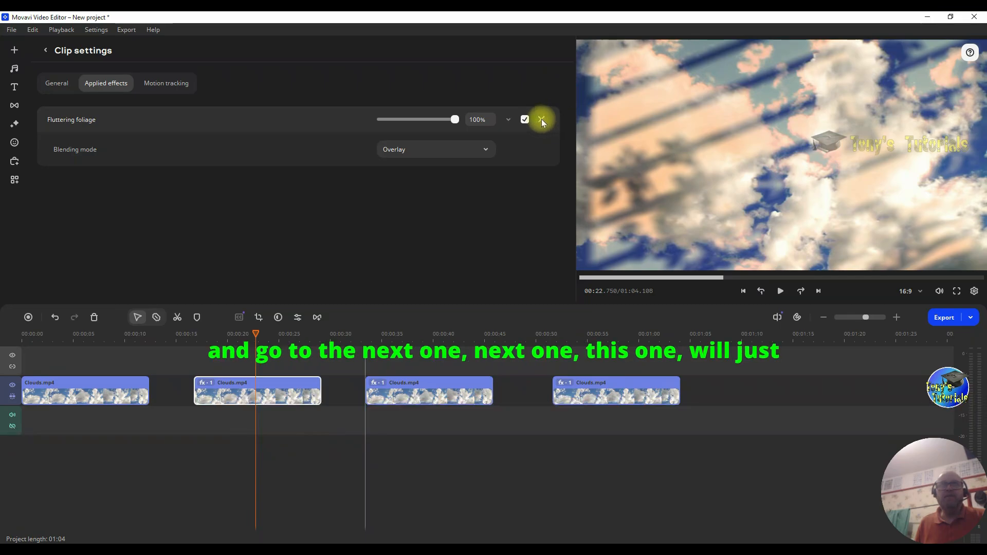
click(542, 119)
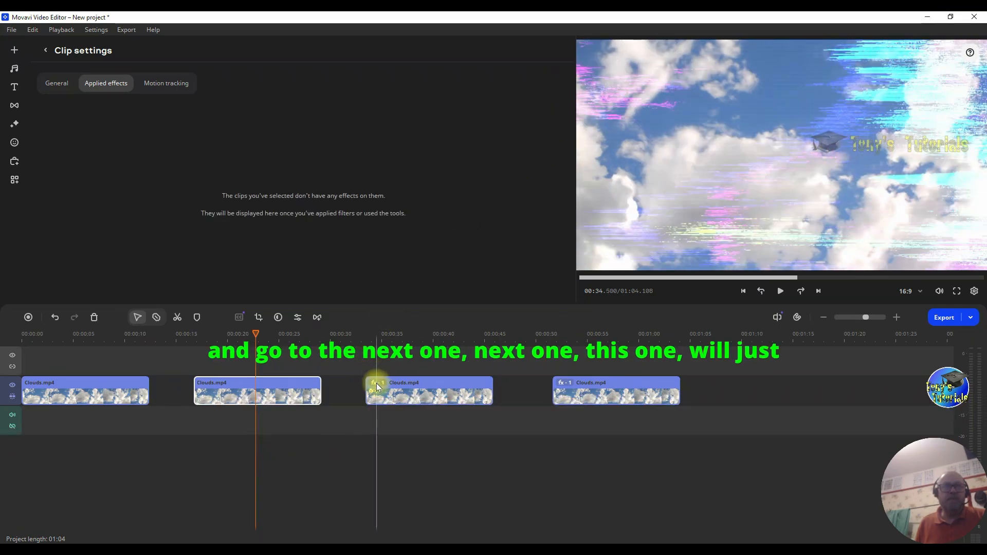
Step: Open the third clip's applied effects, set Glitch - style to Color burn blending at 92% strength, and preview it up to about 45 seconds
click(376, 383)
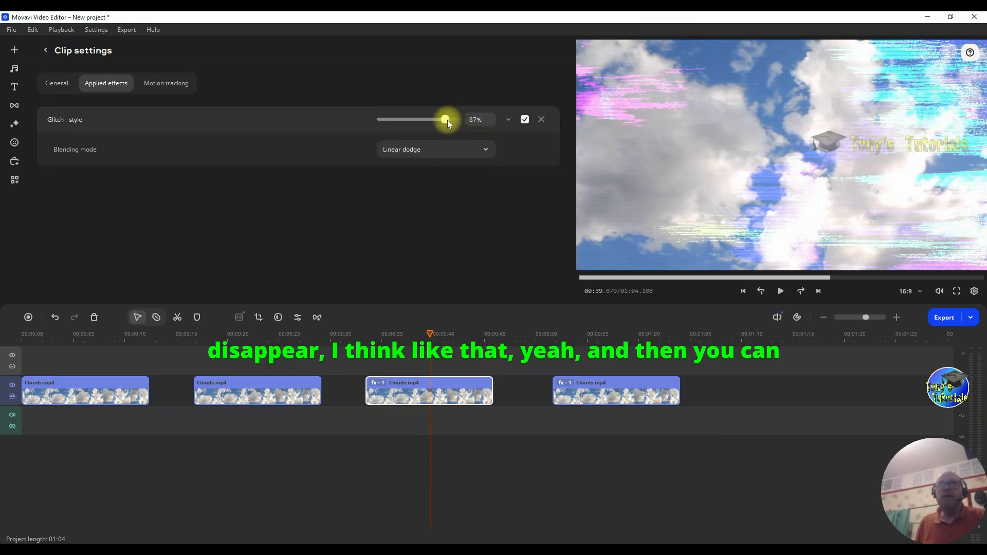
mouse_move(448, 120)
mouse_down()
mouse_move(368, 122)
mouse_move(455, 120)
mouse_up()
click(483, 150)
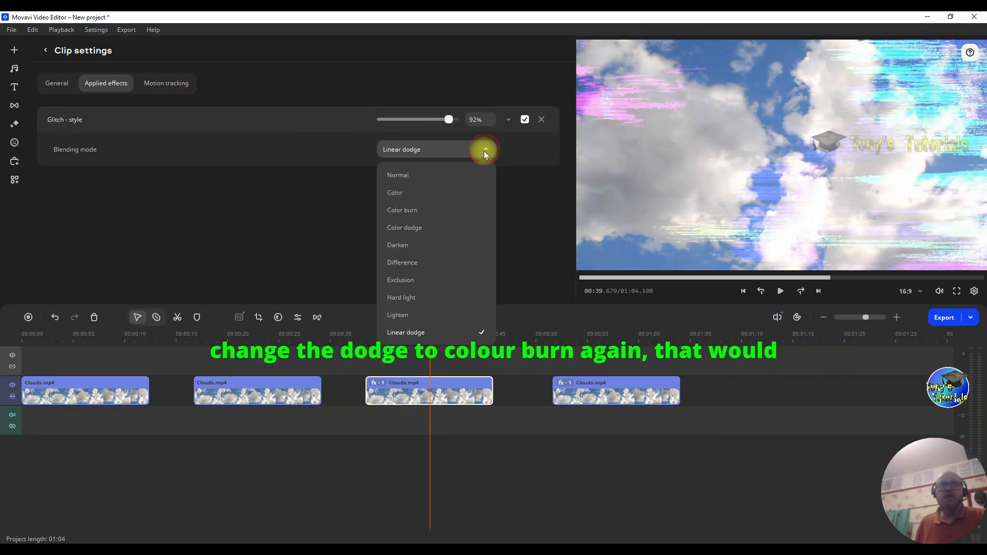
click(460, 215)
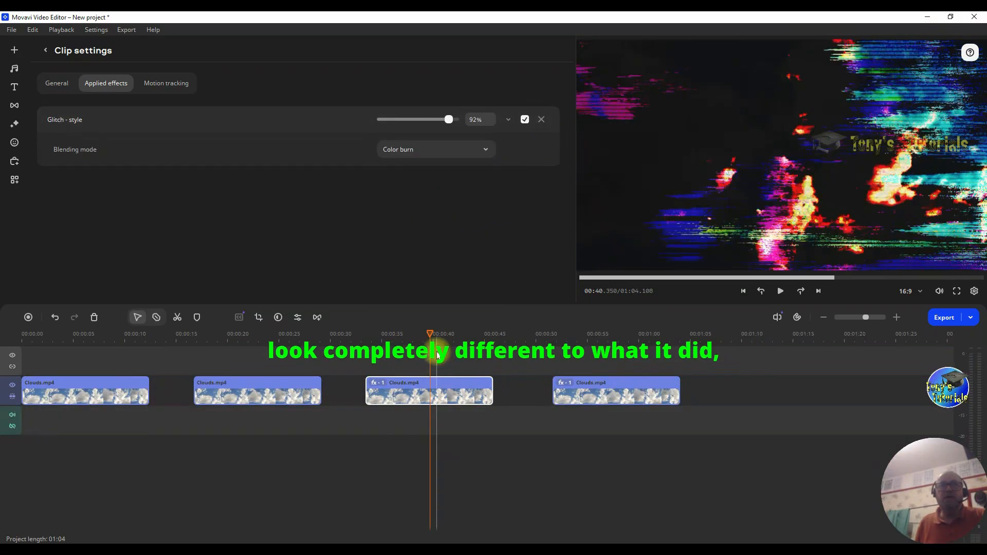
drag(429, 334, 485, 333)
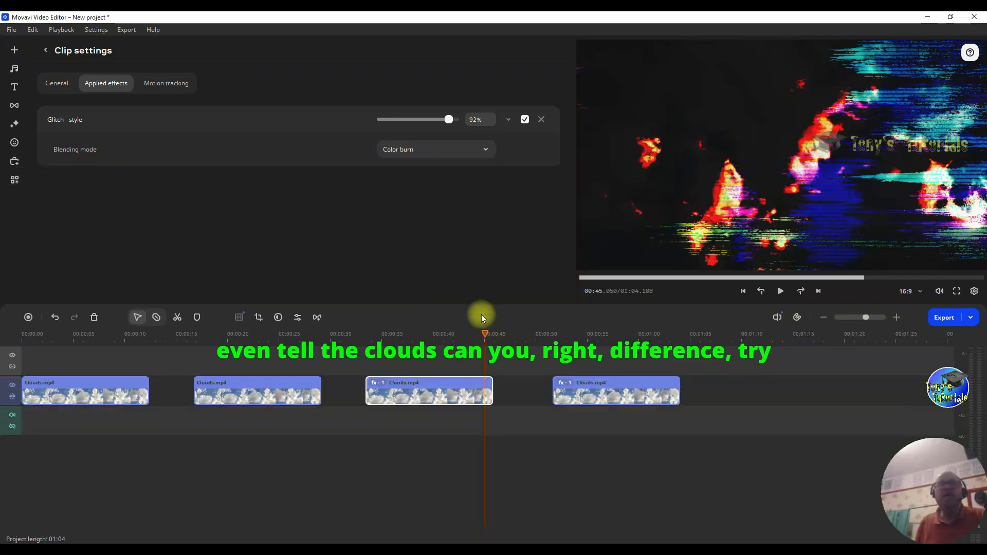
Step: Switch the third clip's Glitch - style effect to Difference blending
click(487, 154)
click(419, 263)
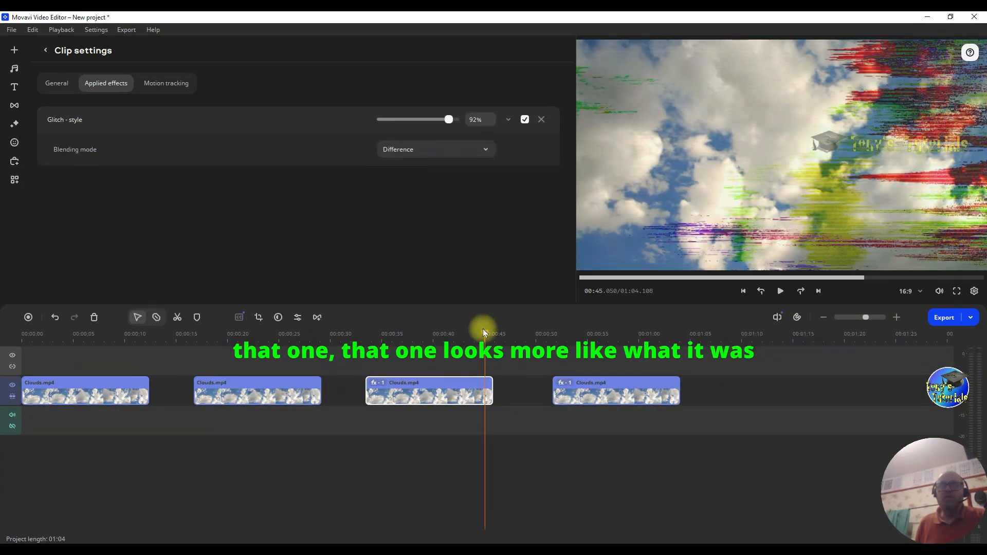
Step: Preview the third clip back to about 42 seconds, set Glitch - style to Linear dodge blending, and preview up to about 45 seconds
drag(484, 333, 458, 317)
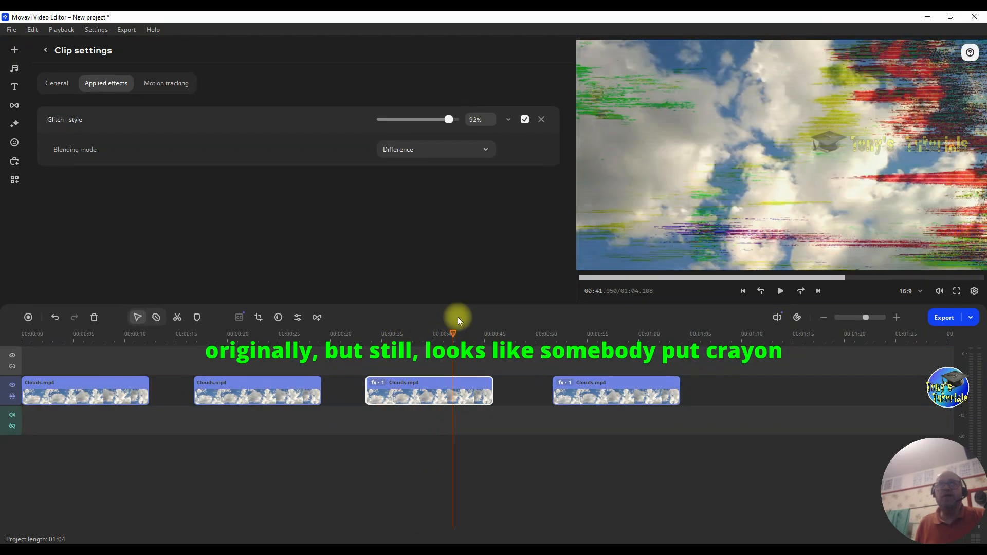
click(477, 151)
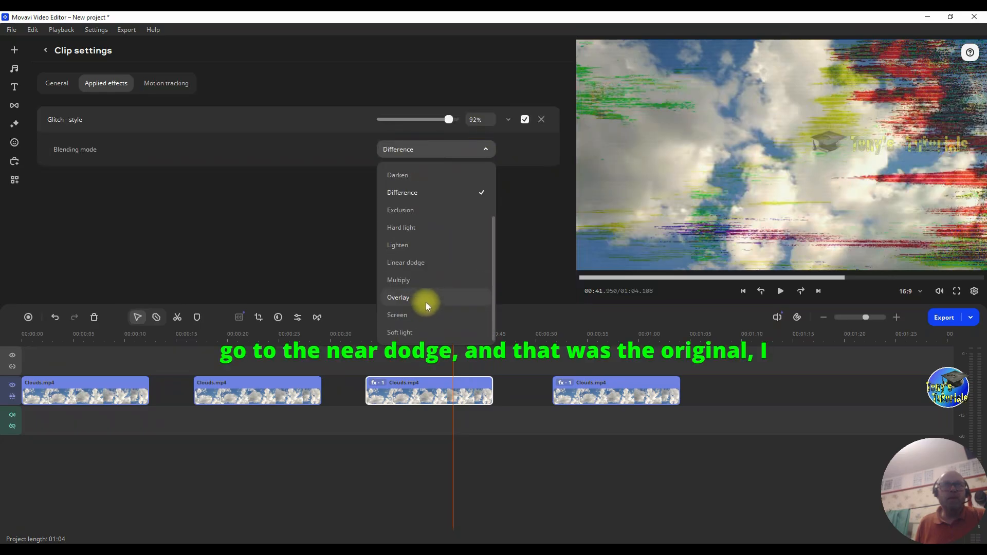
click(432, 263)
drag(452, 334, 487, 334)
Step: Switch the third clip's Glitch - style to Color dodge blending and preview it back to about 43 seconds
click(486, 149)
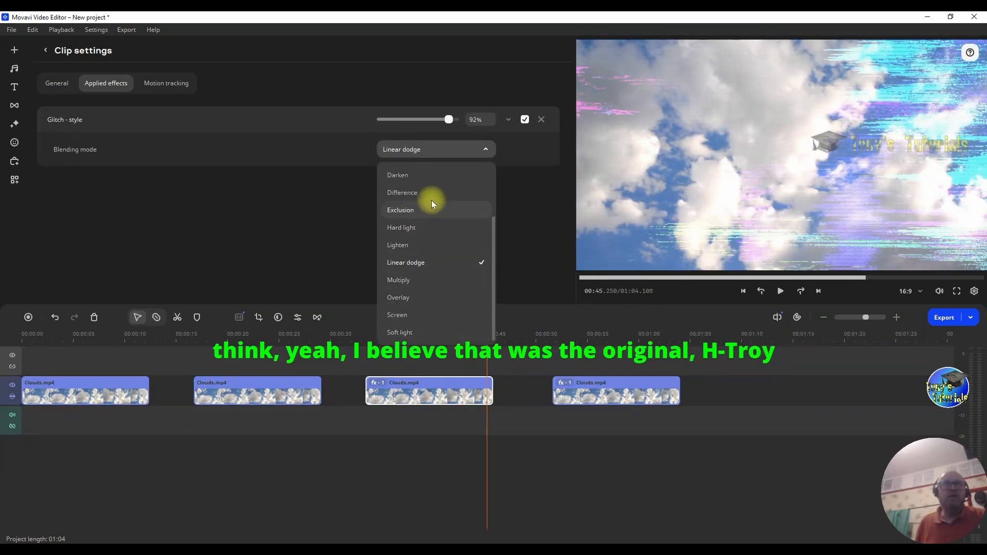
scroll(462, 230, up, 2)
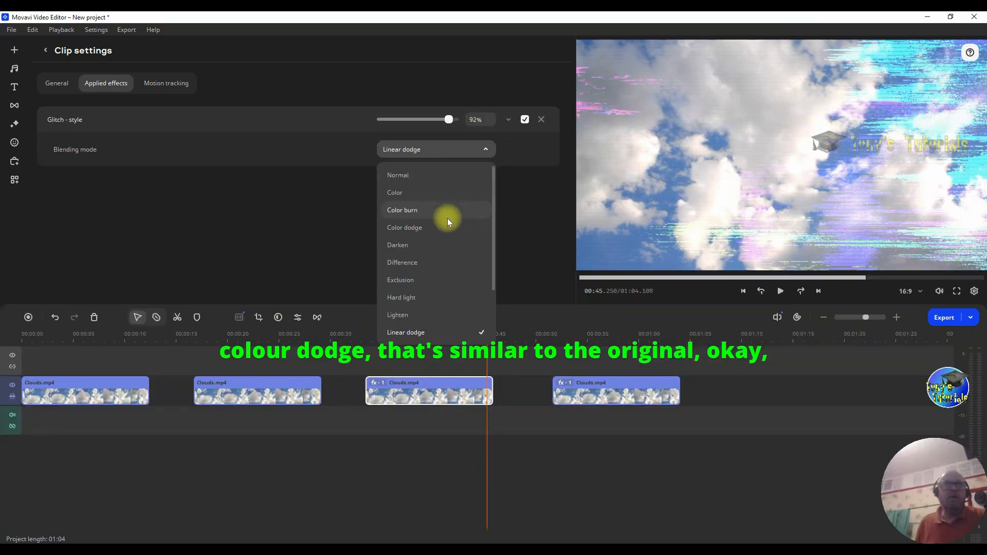
click(436, 228)
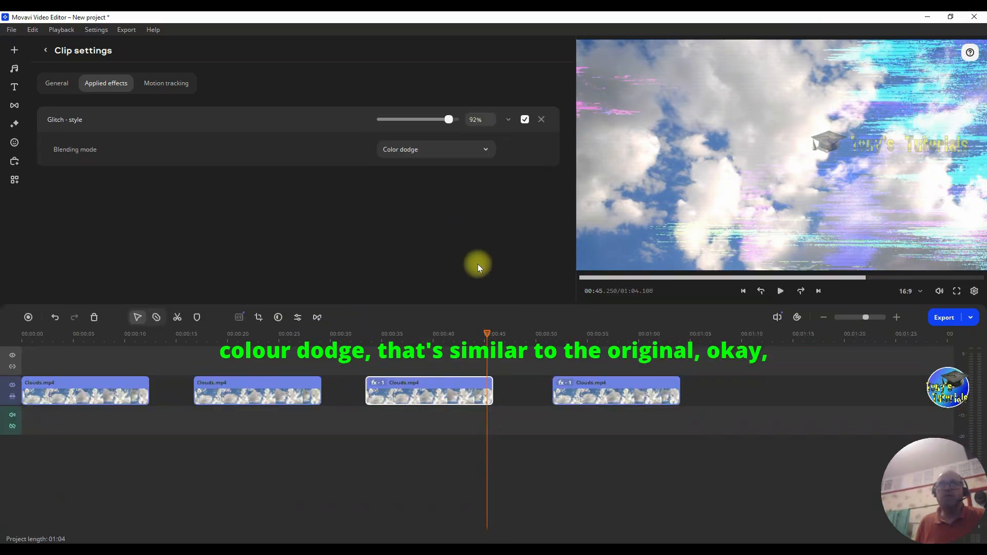
mouse_move(486, 333)
mouse_down()
mouse_move(378, 331)
mouse_move(469, 330)
mouse_up()
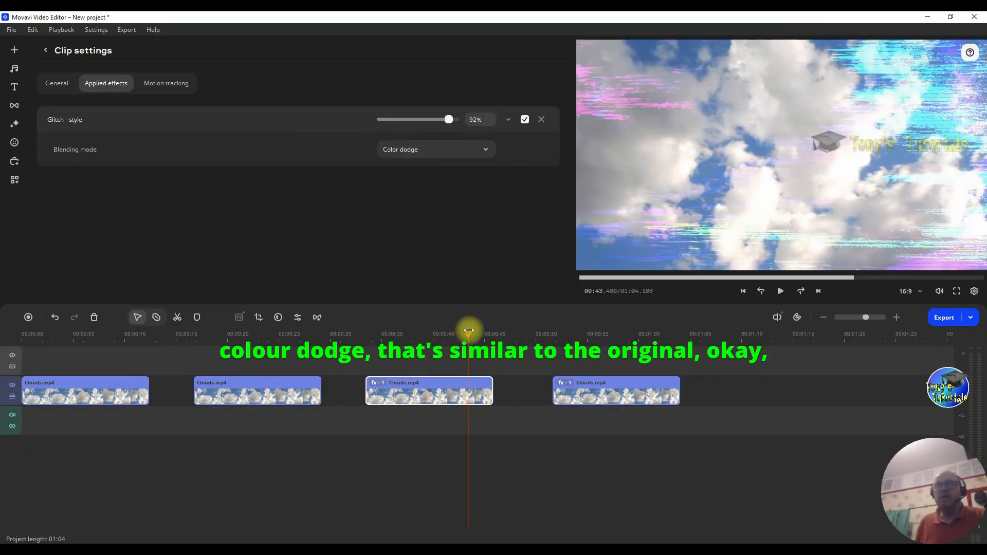
Step: Try Screen blending at 100% strength on the third clip's Glitch - style, and remove the effect from the clip
click(476, 152)
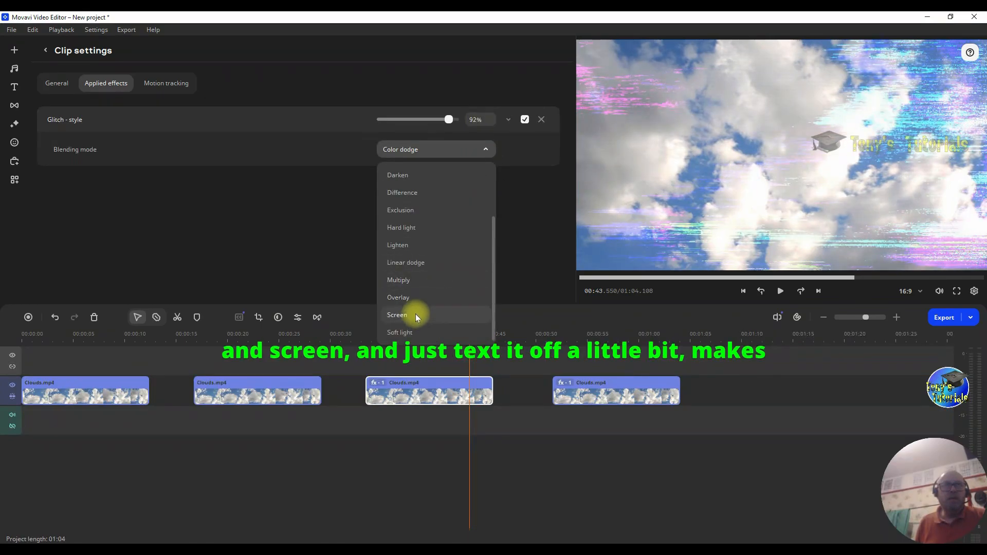
click(416, 315)
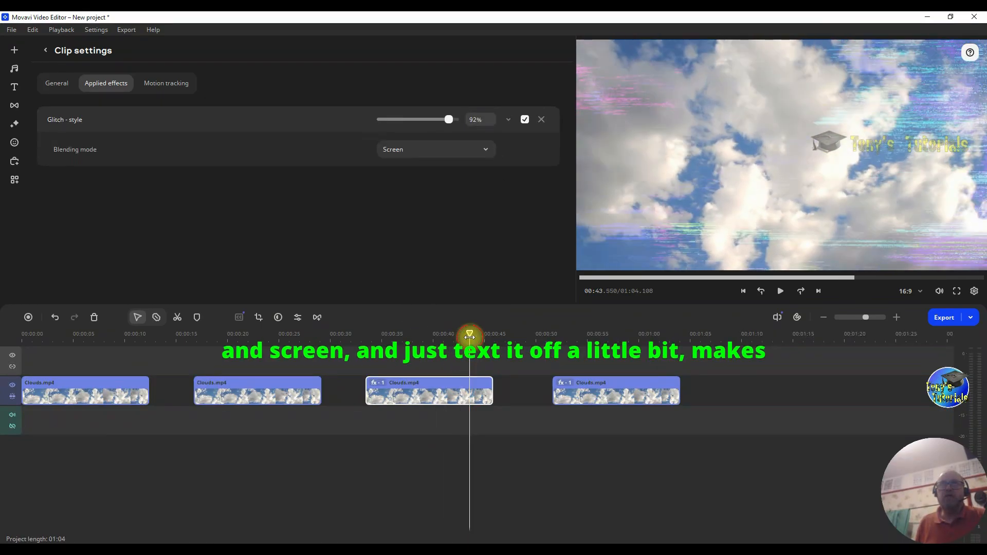
mouse_move(470, 333)
mouse_down()
mouse_move(376, 329)
mouse_move(470, 334)
mouse_up()
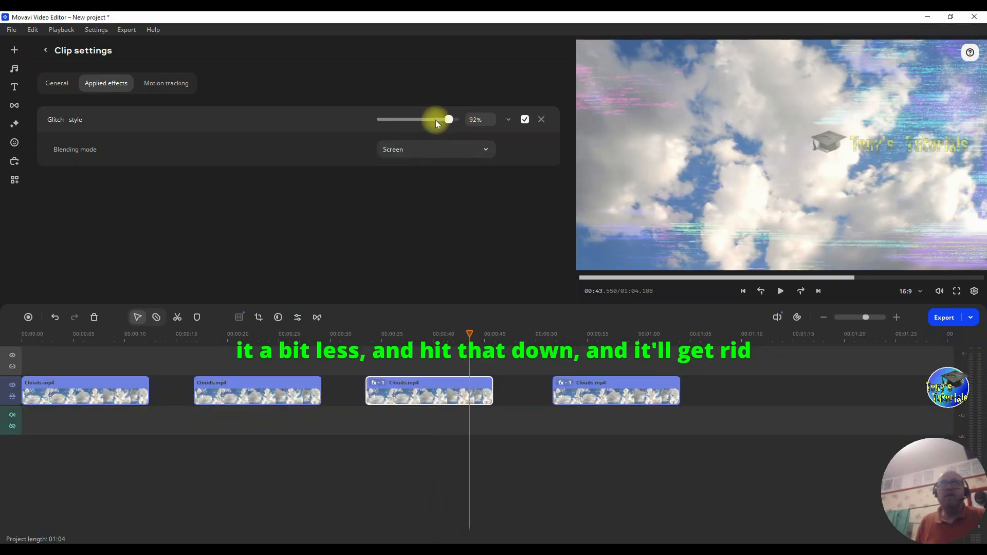
mouse_move(449, 118)
mouse_down()
mouse_move(387, 116)
mouse_move(455, 116)
mouse_up()
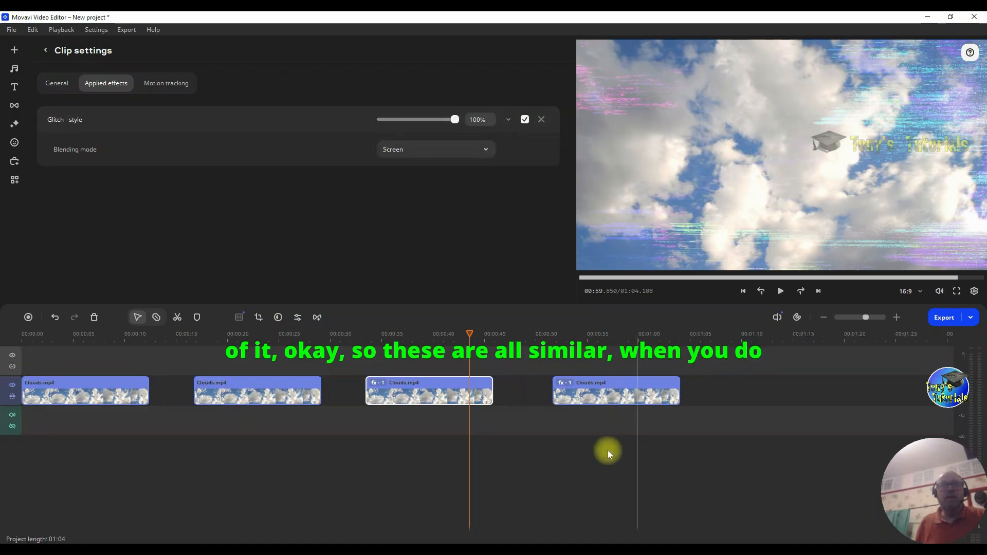
click(542, 120)
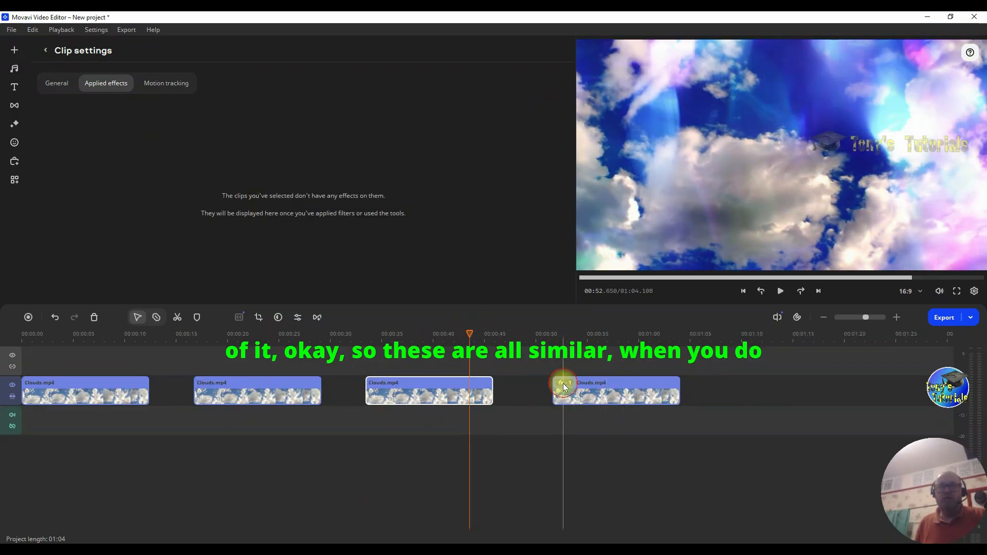
Step: Open the fourth clip's Neon flashes effect, set Color burn blending, preview back to about 53 seconds, and reduce the strength to 86%
click(563, 387)
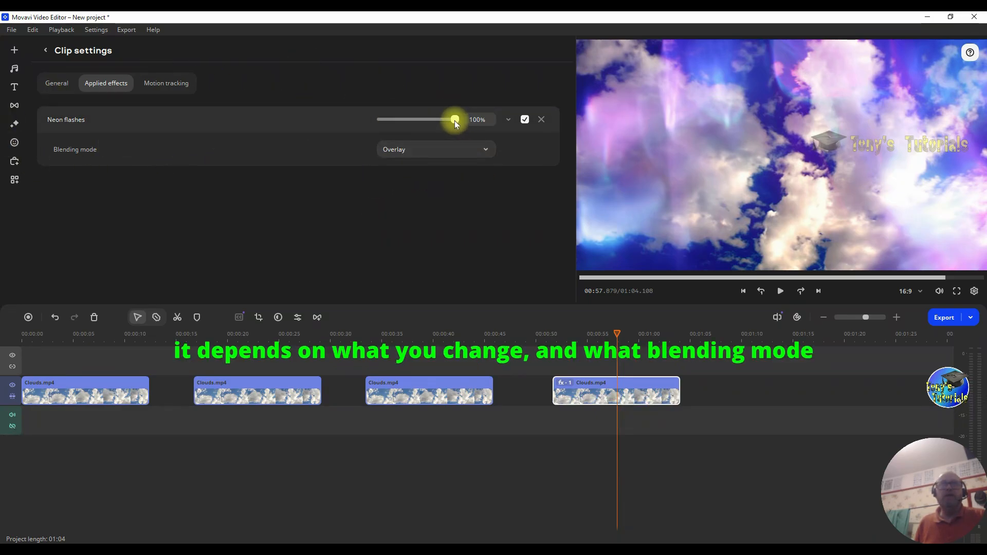
mouse_move(454, 120)
mouse_down()
mouse_move(399, 122)
mouse_move(470, 121)
mouse_up()
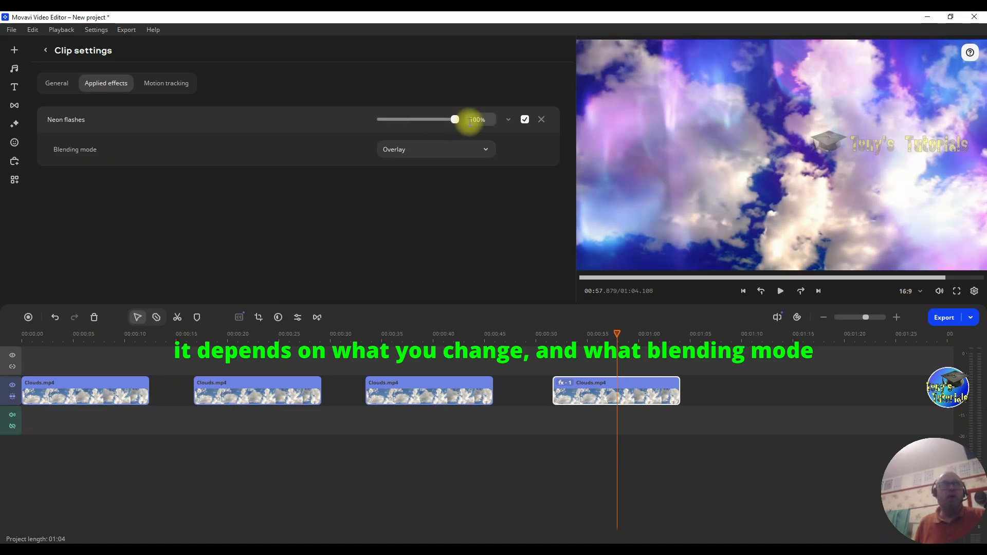
click(486, 149)
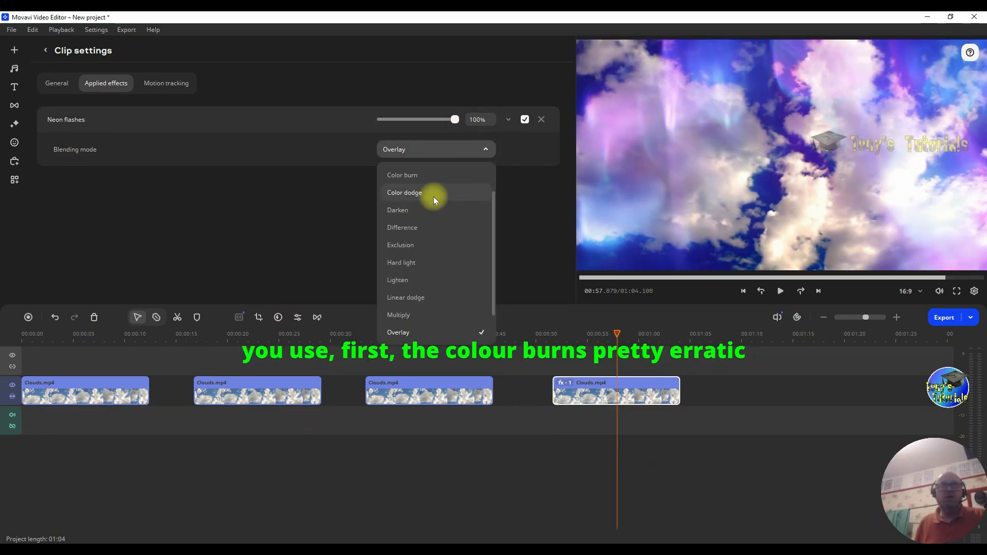
scroll(434, 234, up, 1)
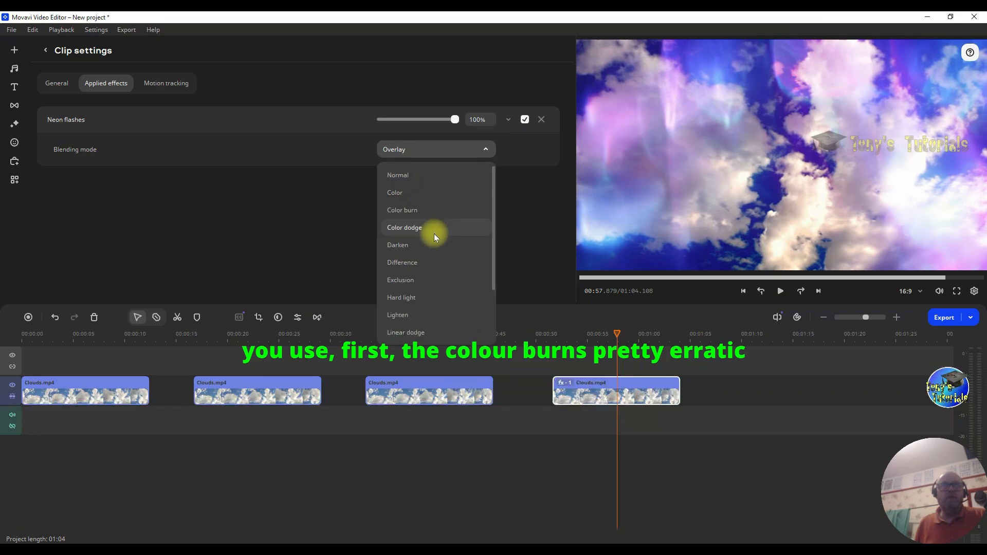
click(423, 209)
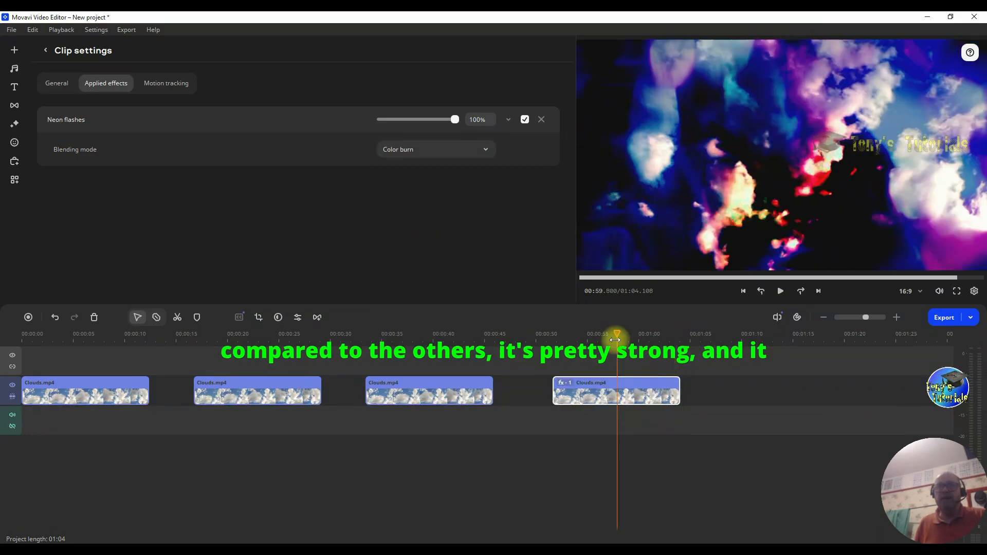
drag(617, 335, 570, 338)
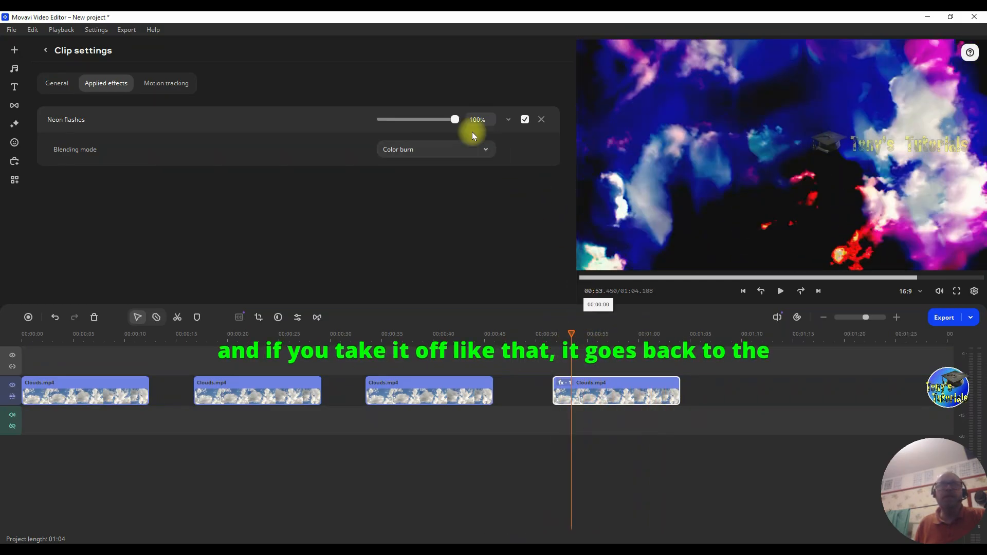
mouse_move(454, 121)
mouse_down()
mouse_move(378, 122)
mouse_move(443, 119)
mouse_up()
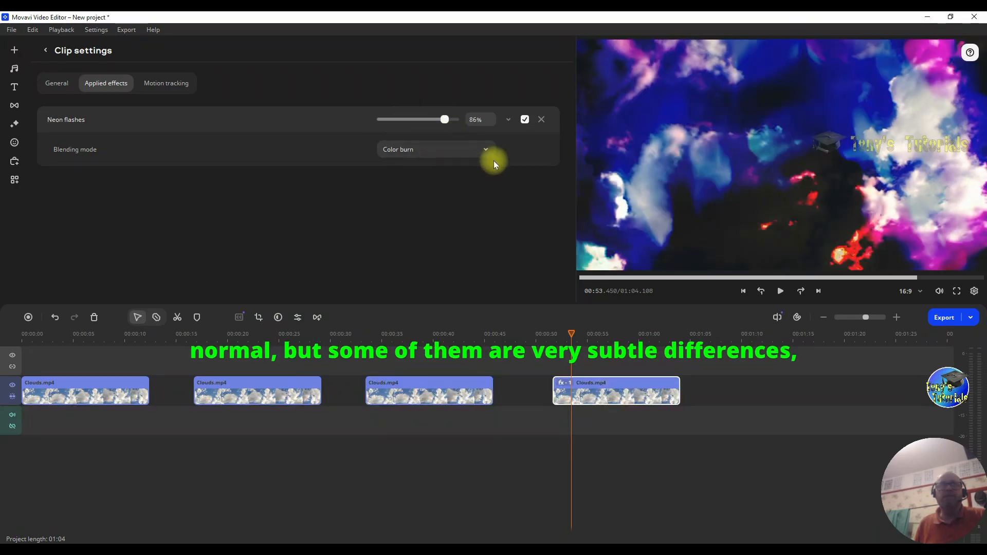
Step: Set the fourth clip's Neon flashes to Difference blending at 100% strength and preview the start of the clip
click(480, 149)
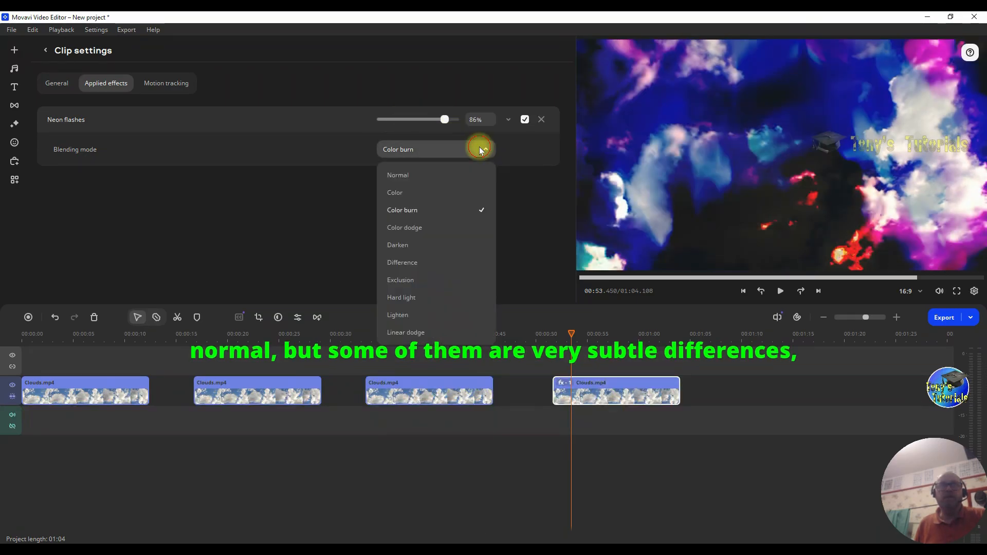
click(423, 263)
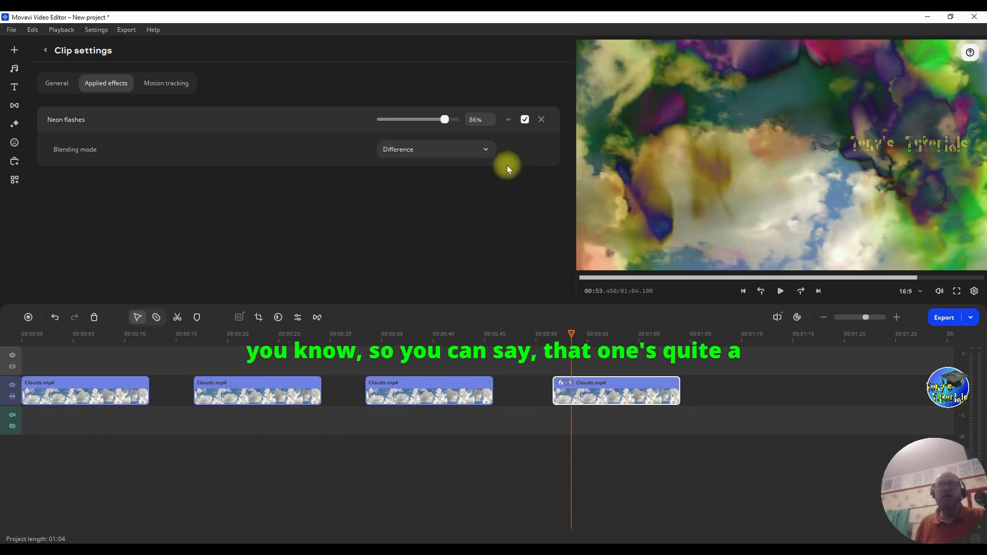
mouse_move(440, 118)
mouse_down()
mouse_move(365, 117)
mouse_move(455, 117)
mouse_up()
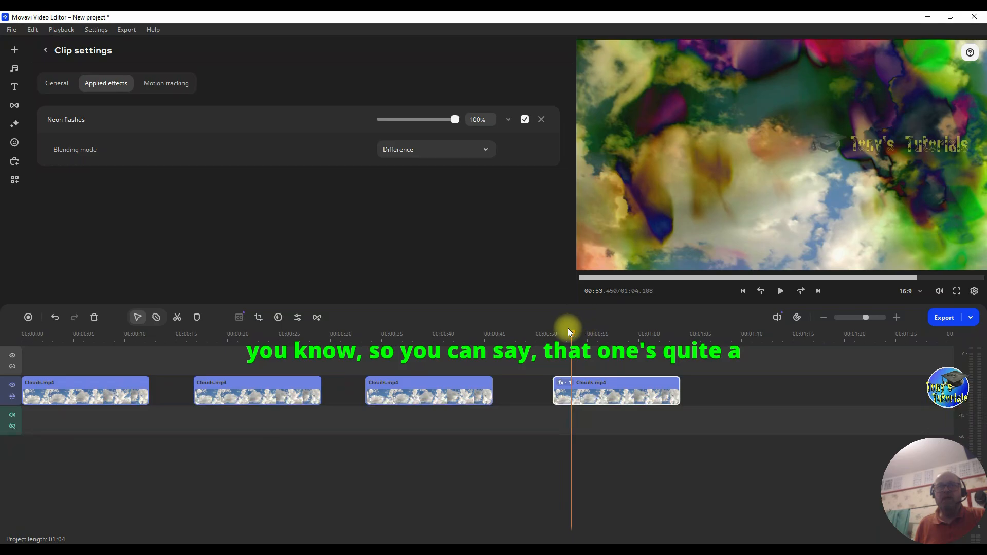
mouse_move(568, 328)
mouse_down()
mouse_move(679, 336)
mouse_move(560, 335)
mouse_up()
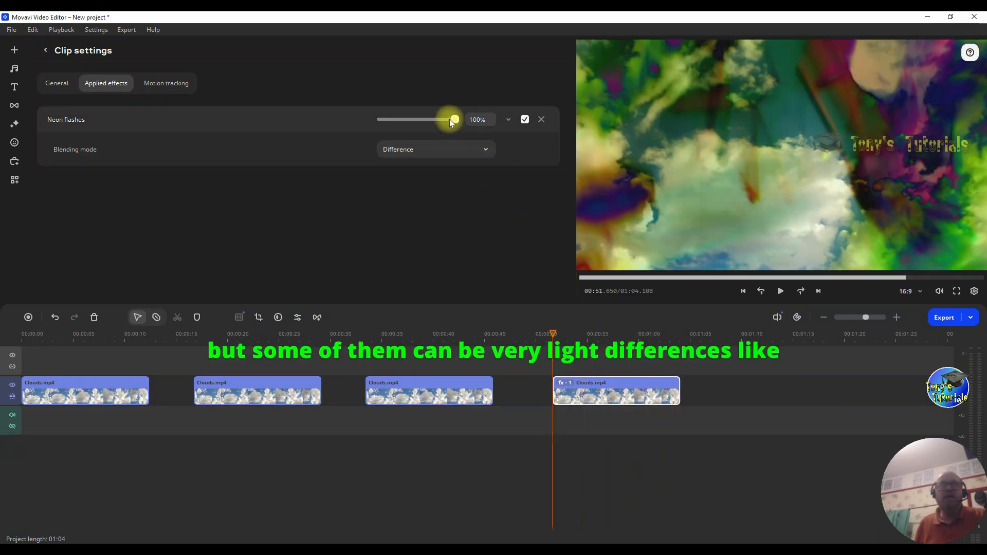
Step: Change Neon flashes to Lighten blending at 99% strength and play the fourth clip up to about 55 seconds
click(480, 149)
click(444, 313)
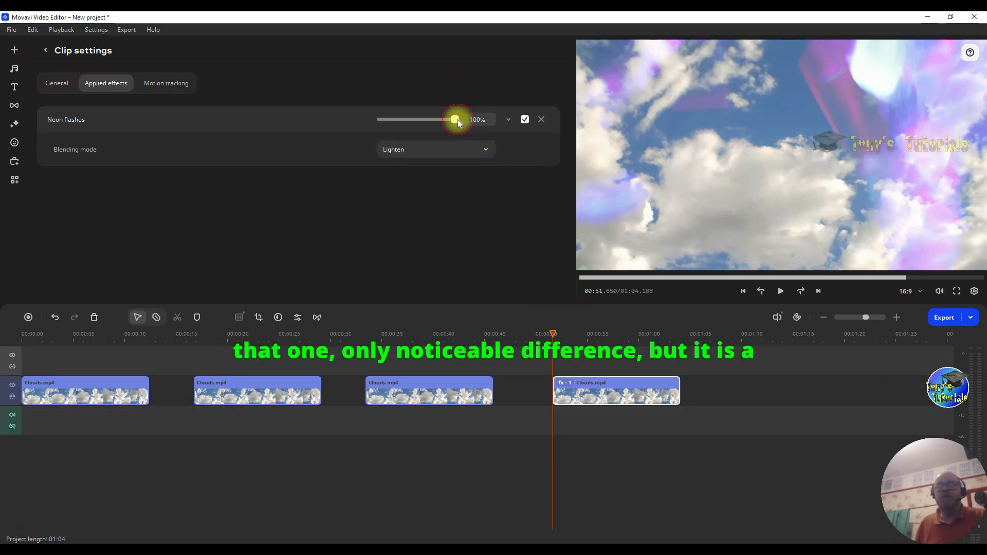
mouse_move(456, 120)
mouse_down()
mouse_move(373, 124)
mouse_move(458, 118)
mouse_up()
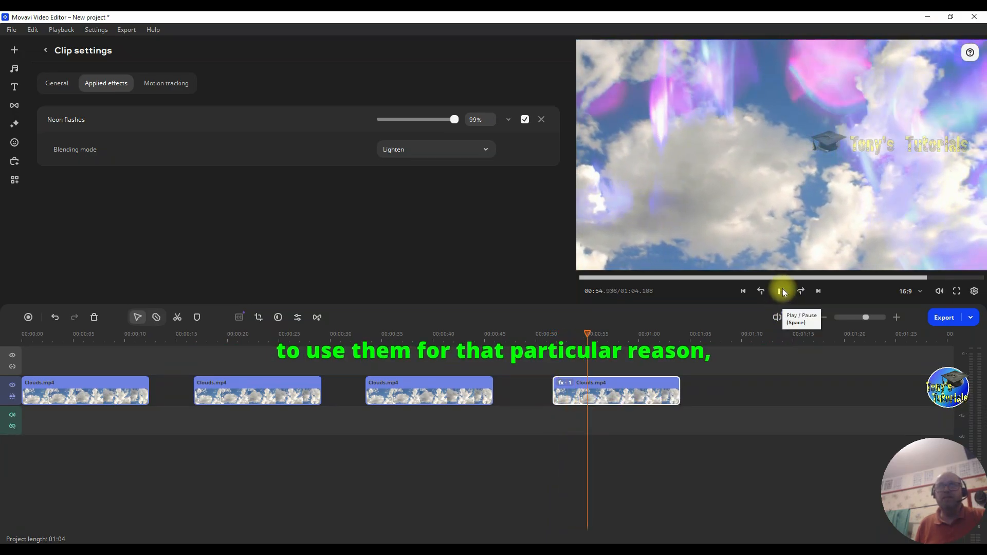
click(780, 292)
Step: Set Neon flashes to Normal blending, preview the clip back to about 52 seconds, and lower the strength to 49%
click(491, 150)
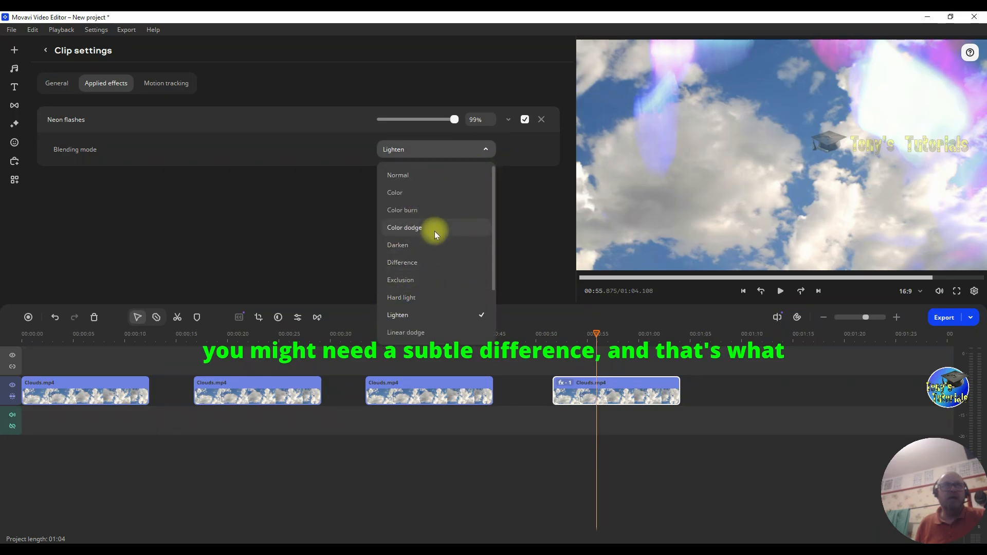
click(418, 177)
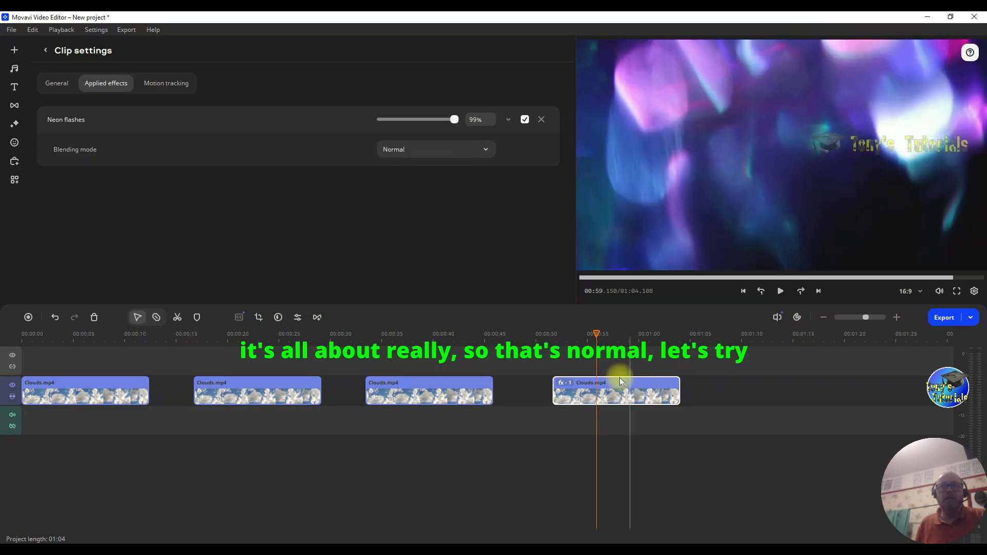
drag(591, 331, 563, 330)
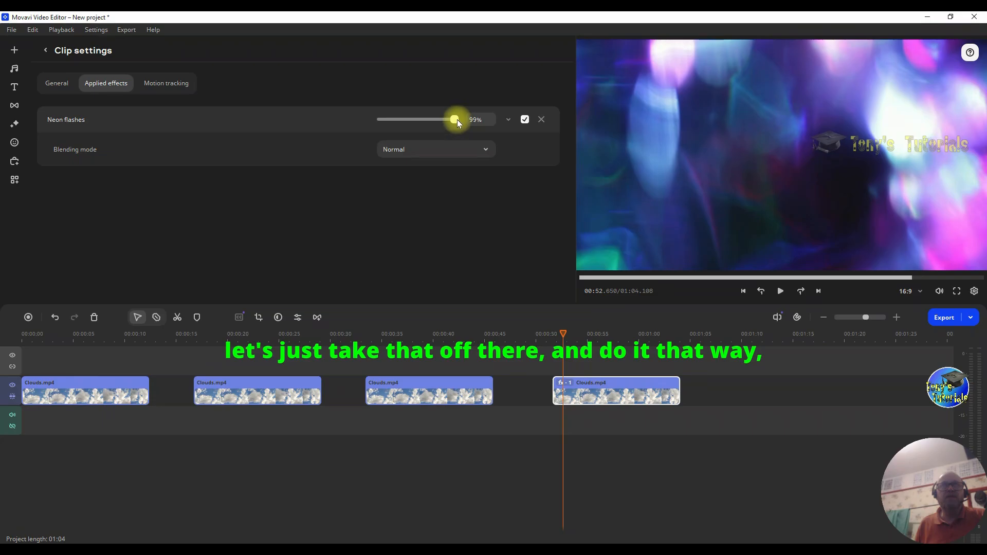
drag(447, 120, 420, 118)
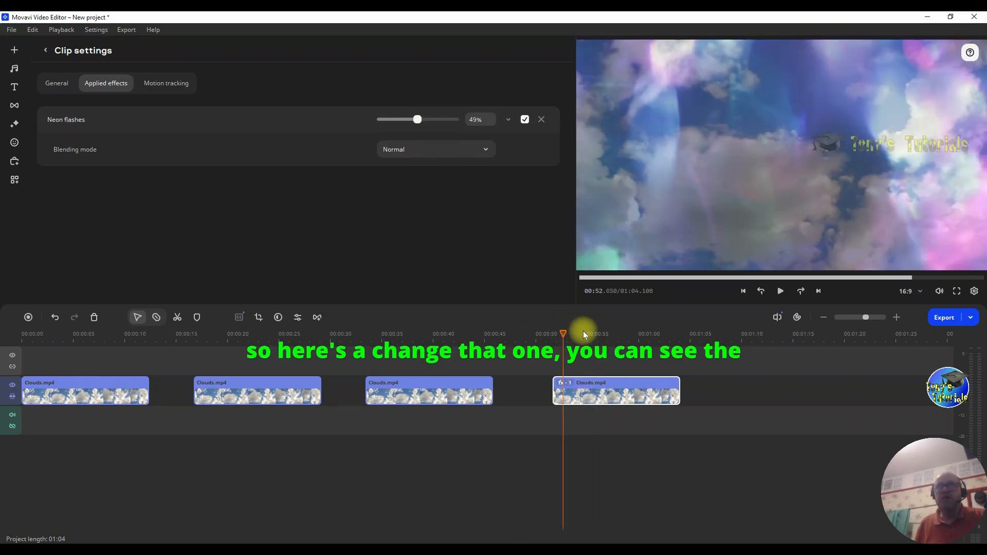
Step: Scrub through the first part of the fourth clip and reduce the Neon flashes strength to 34%
drag(564, 334, 572, 334)
drag(598, 334, 561, 335)
mouse_move(414, 120)
mouse_down()
mouse_move(467, 121)
mouse_move(411, 116)
mouse_up()
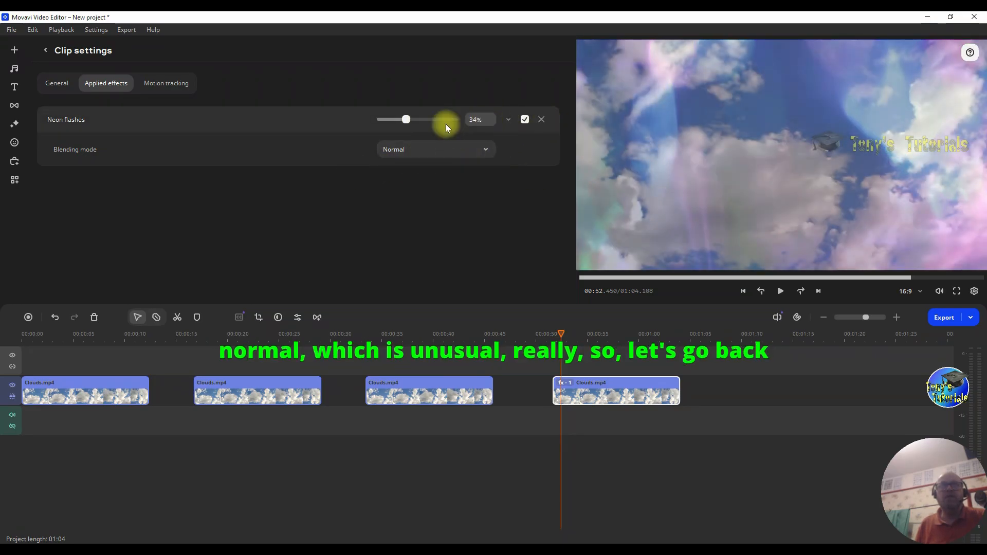
Step: Return the fourth clip's Neon flashes to 100% strength and Overlay blending
drag(406, 122, 464, 122)
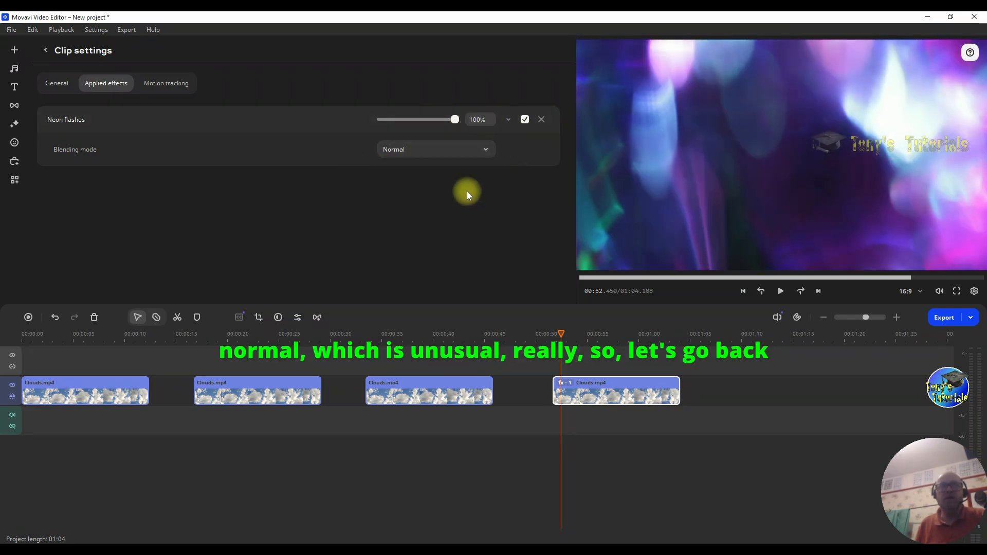
click(470, 149)
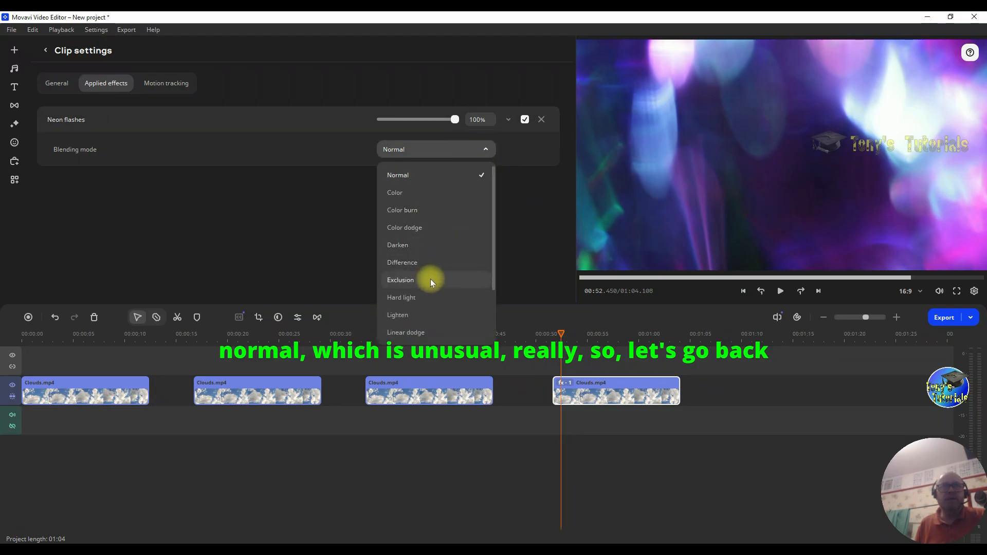
scroll(431, 278, down, 2)
click(430, 297)
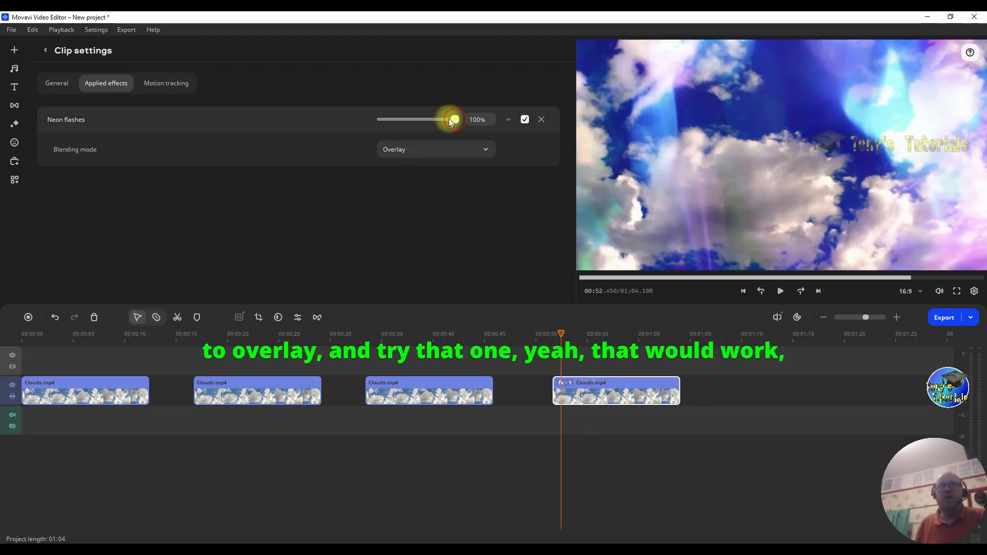
Step: Test the Neon flashes strength up to 100%, play the fourth clip, and remove the effect from it
mouse_move(448, 119)
mouse_down()
mouse_move(392, 116)
mouse_move(466, 116)
mouse_up()
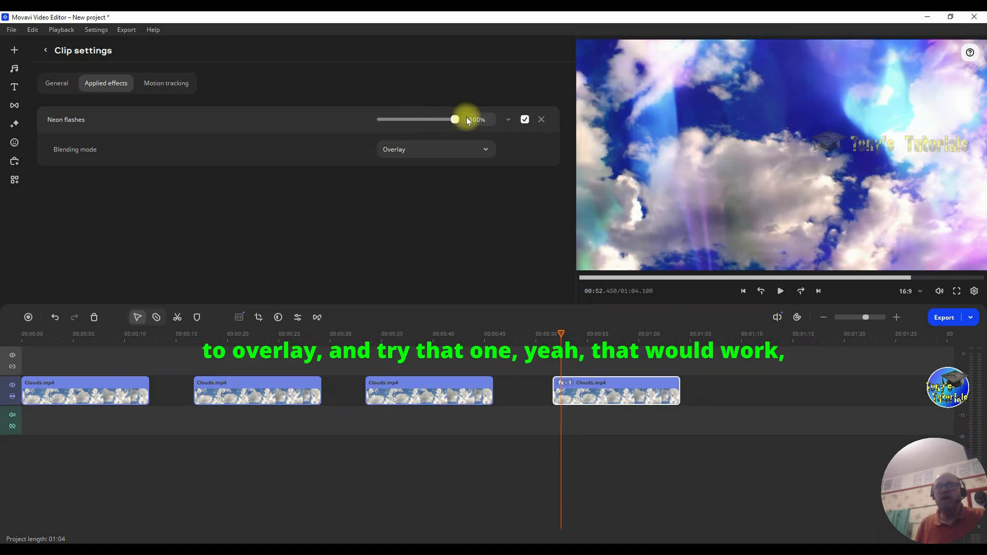
click(782, 291)
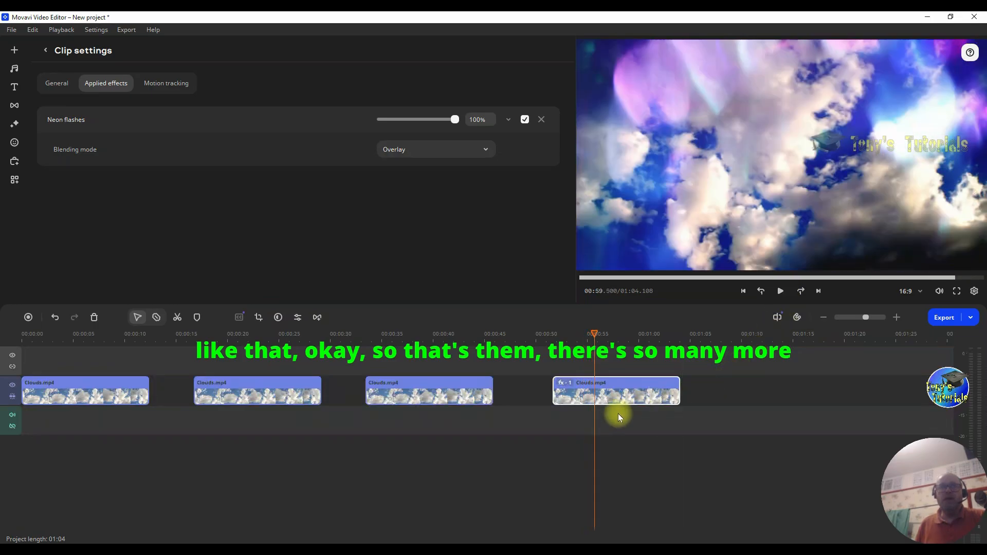
click(541, 119)
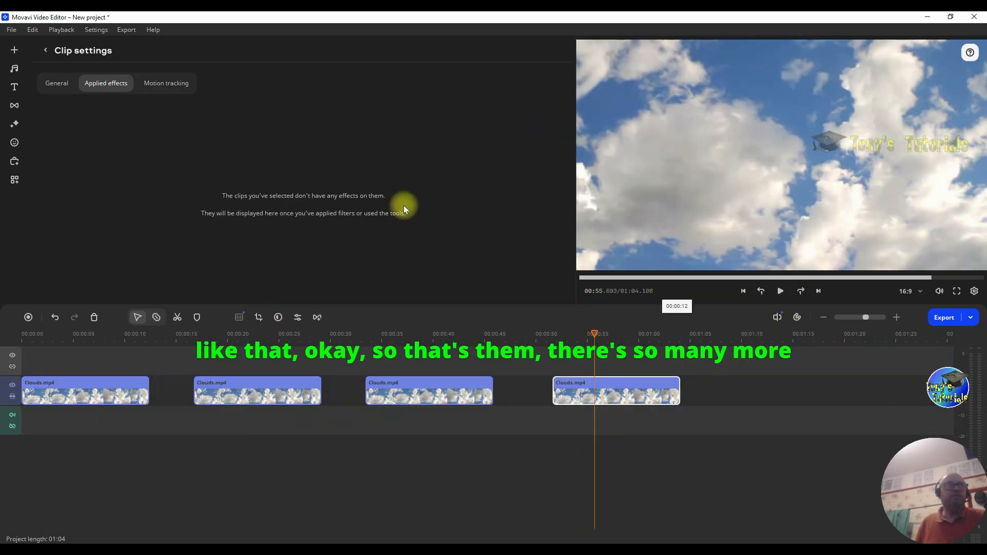
Step: Browse the Cinematic, Gaming and tech, Nature and travel, and Vlogging and style overlay effects, previewing Cyberpunk 3, Cyberpunk 2 and Cyberpunk 1
click(14, 124)
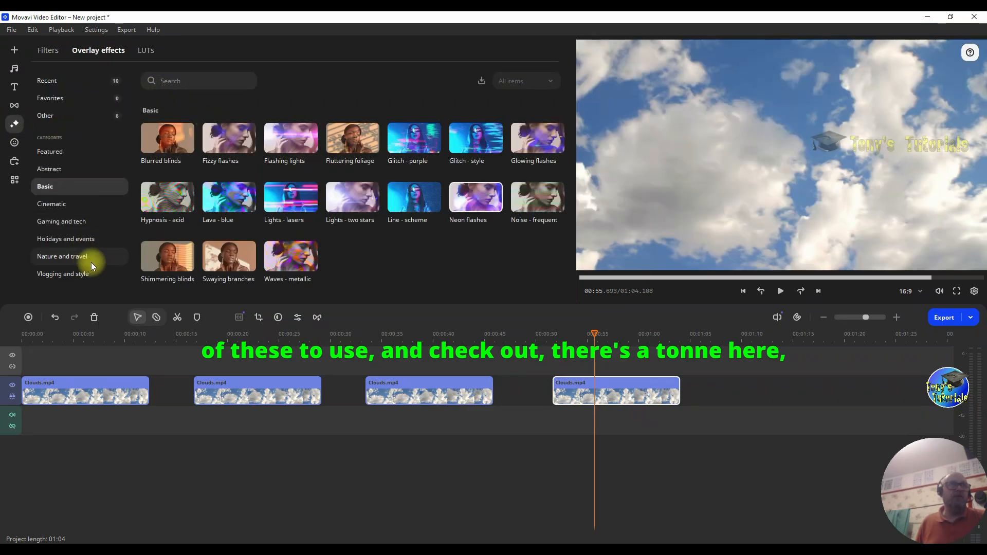
click(44, 205)
click(65, 227)
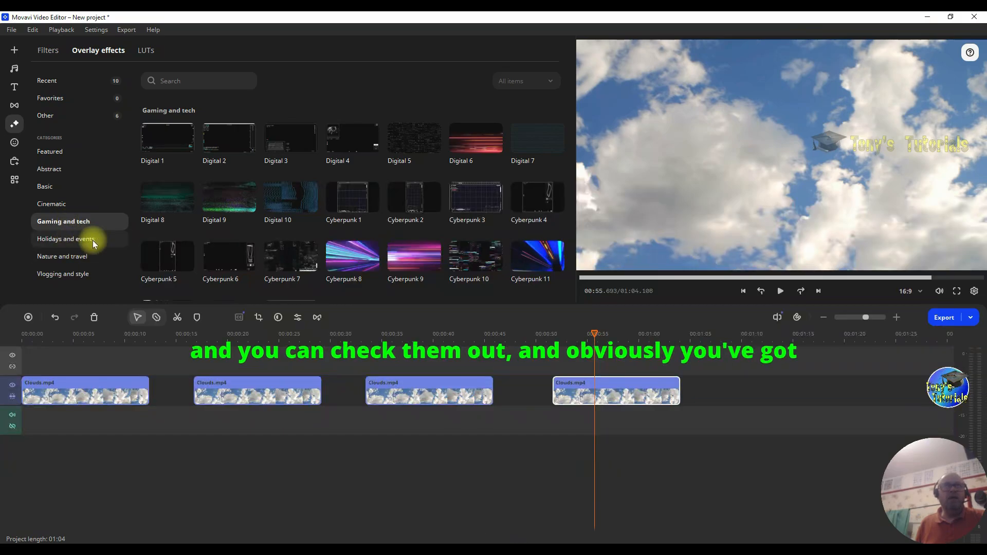
click(468, 203)
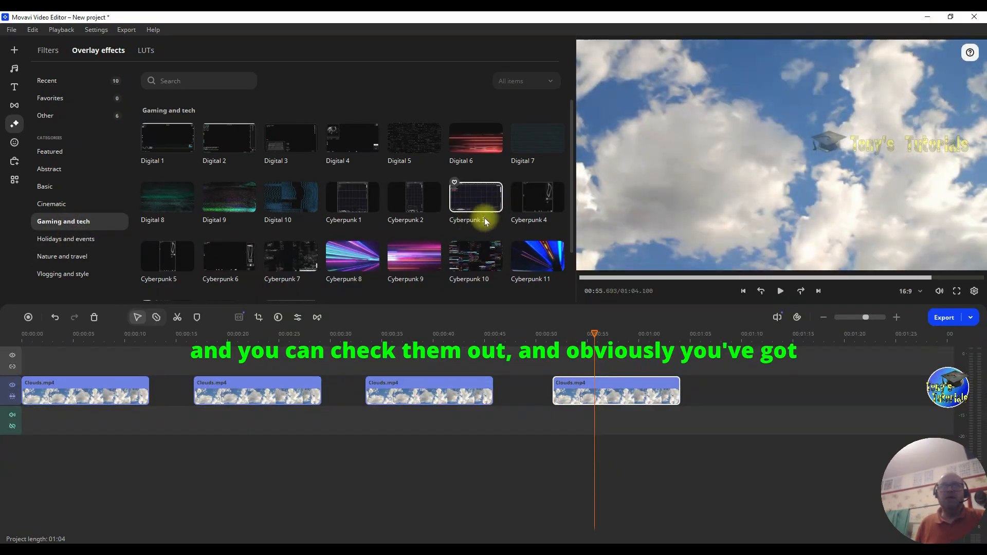
click(416, 204)
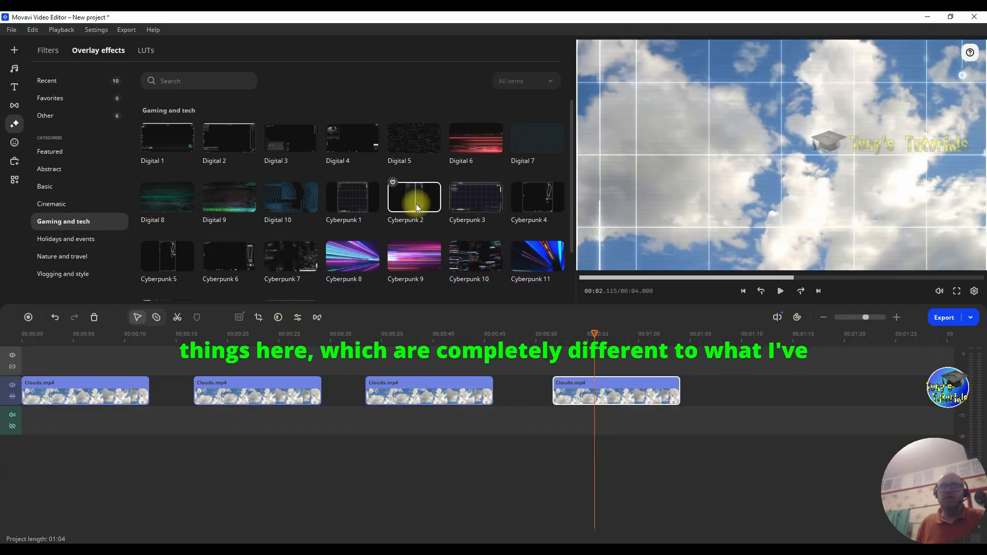
click(341, 204)
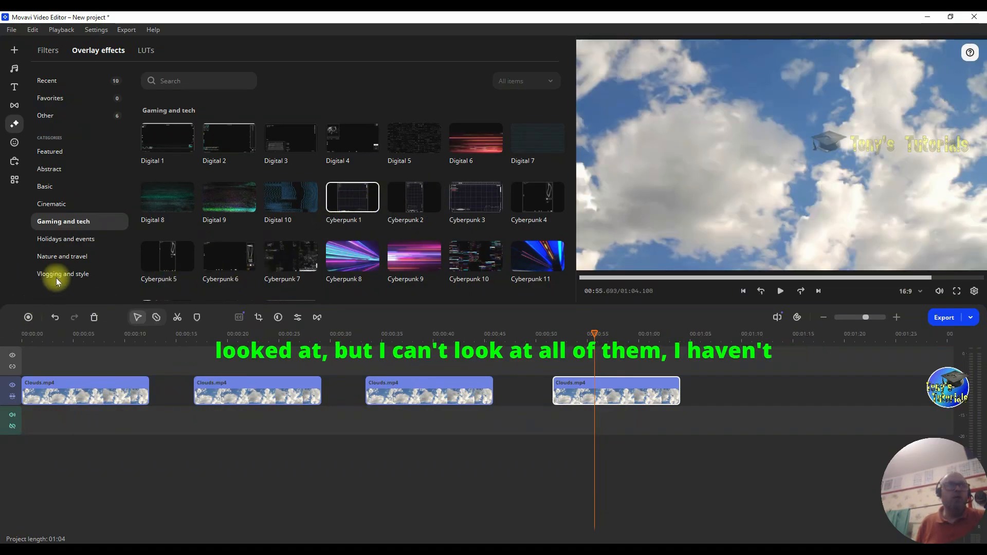
click(70, 256)
click(69, 277)
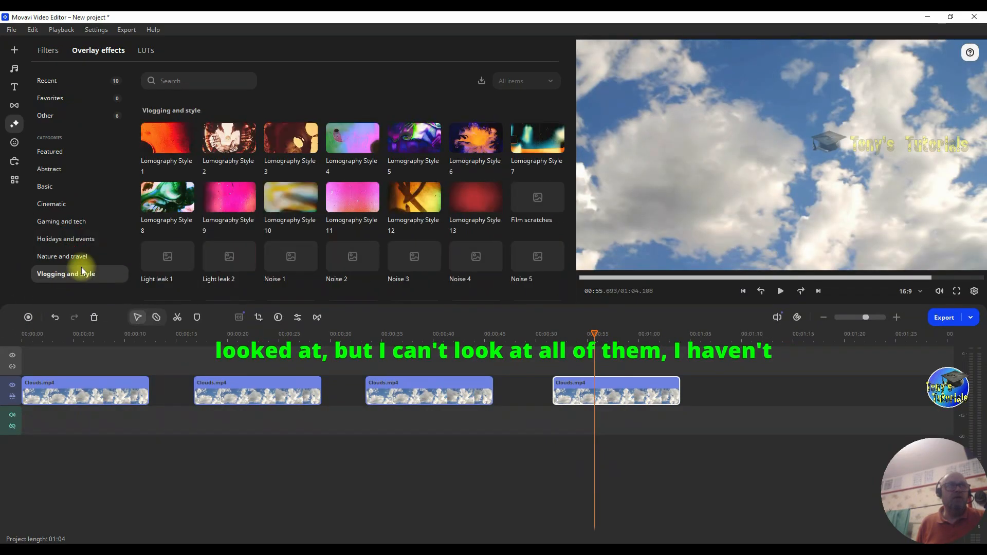